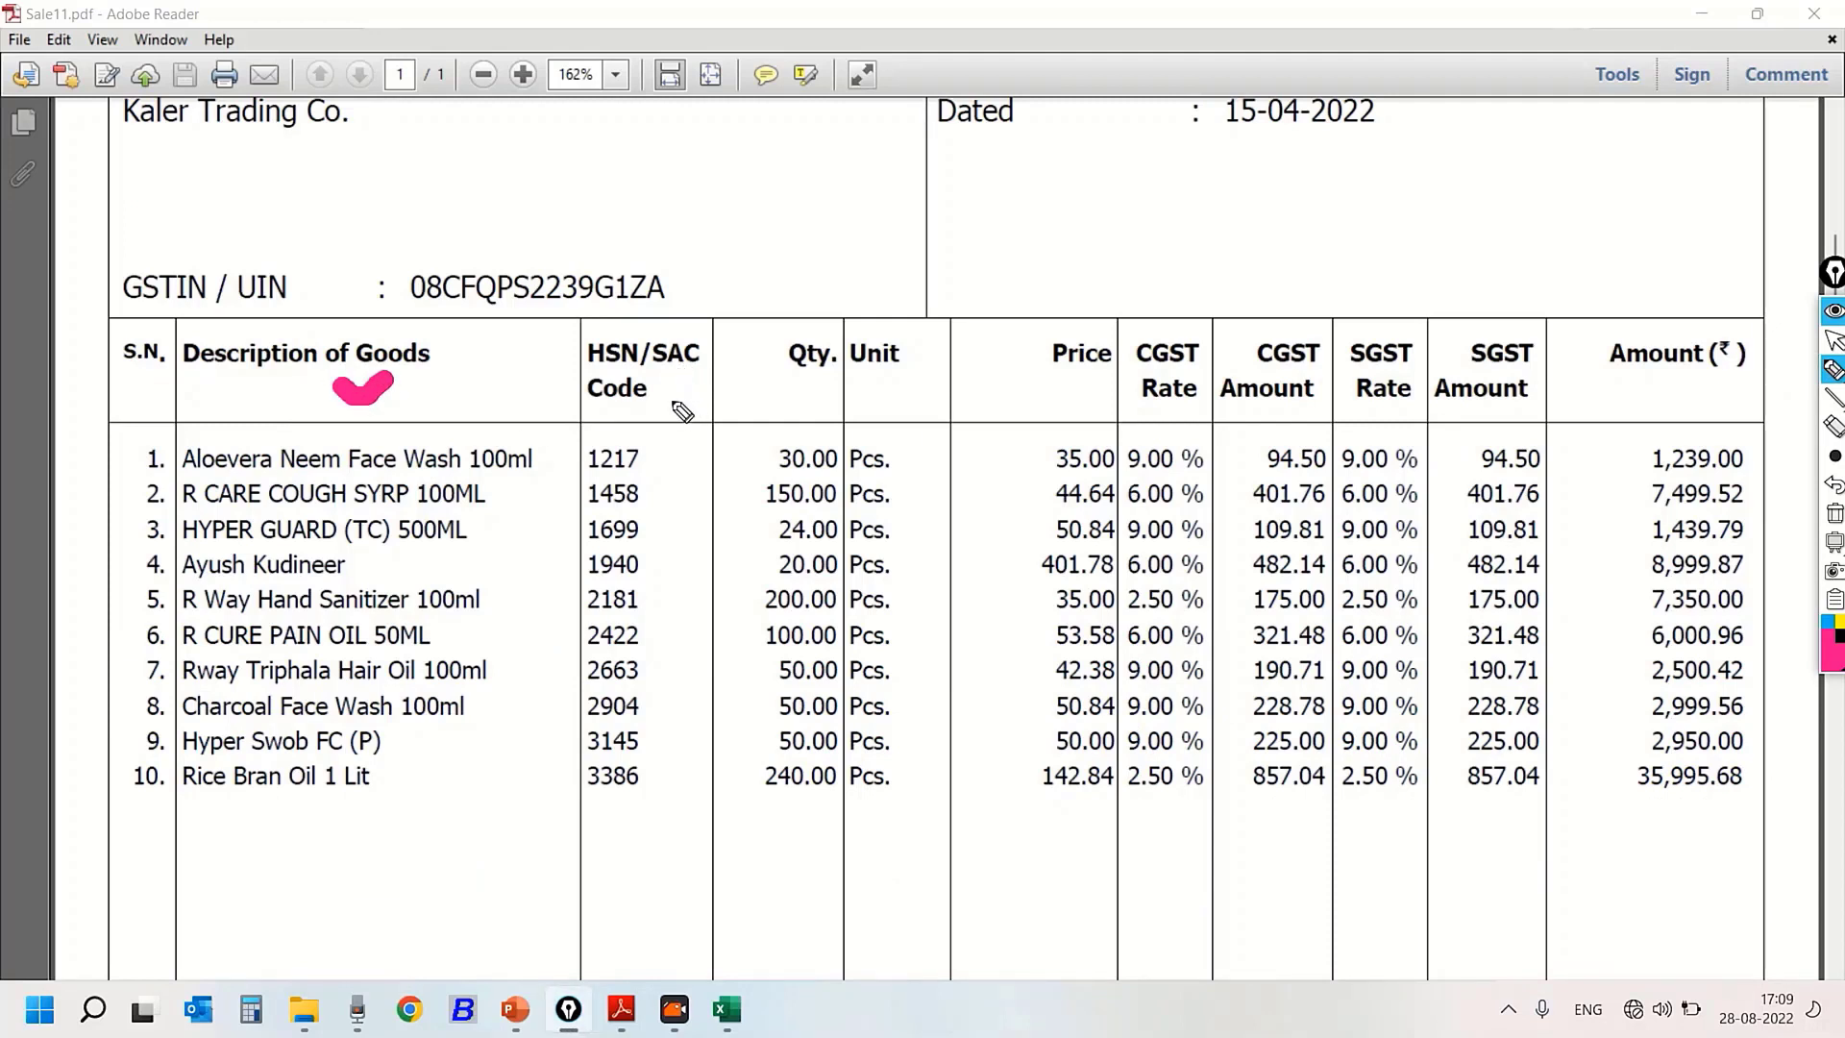
# Mark the goods description, first item, quantity, unit, price, CGST and amount columns of the Sale11 invoice with the pink pen
pyautogui.moveTo(529, 461); pyautogui.dragTo(581, 461)
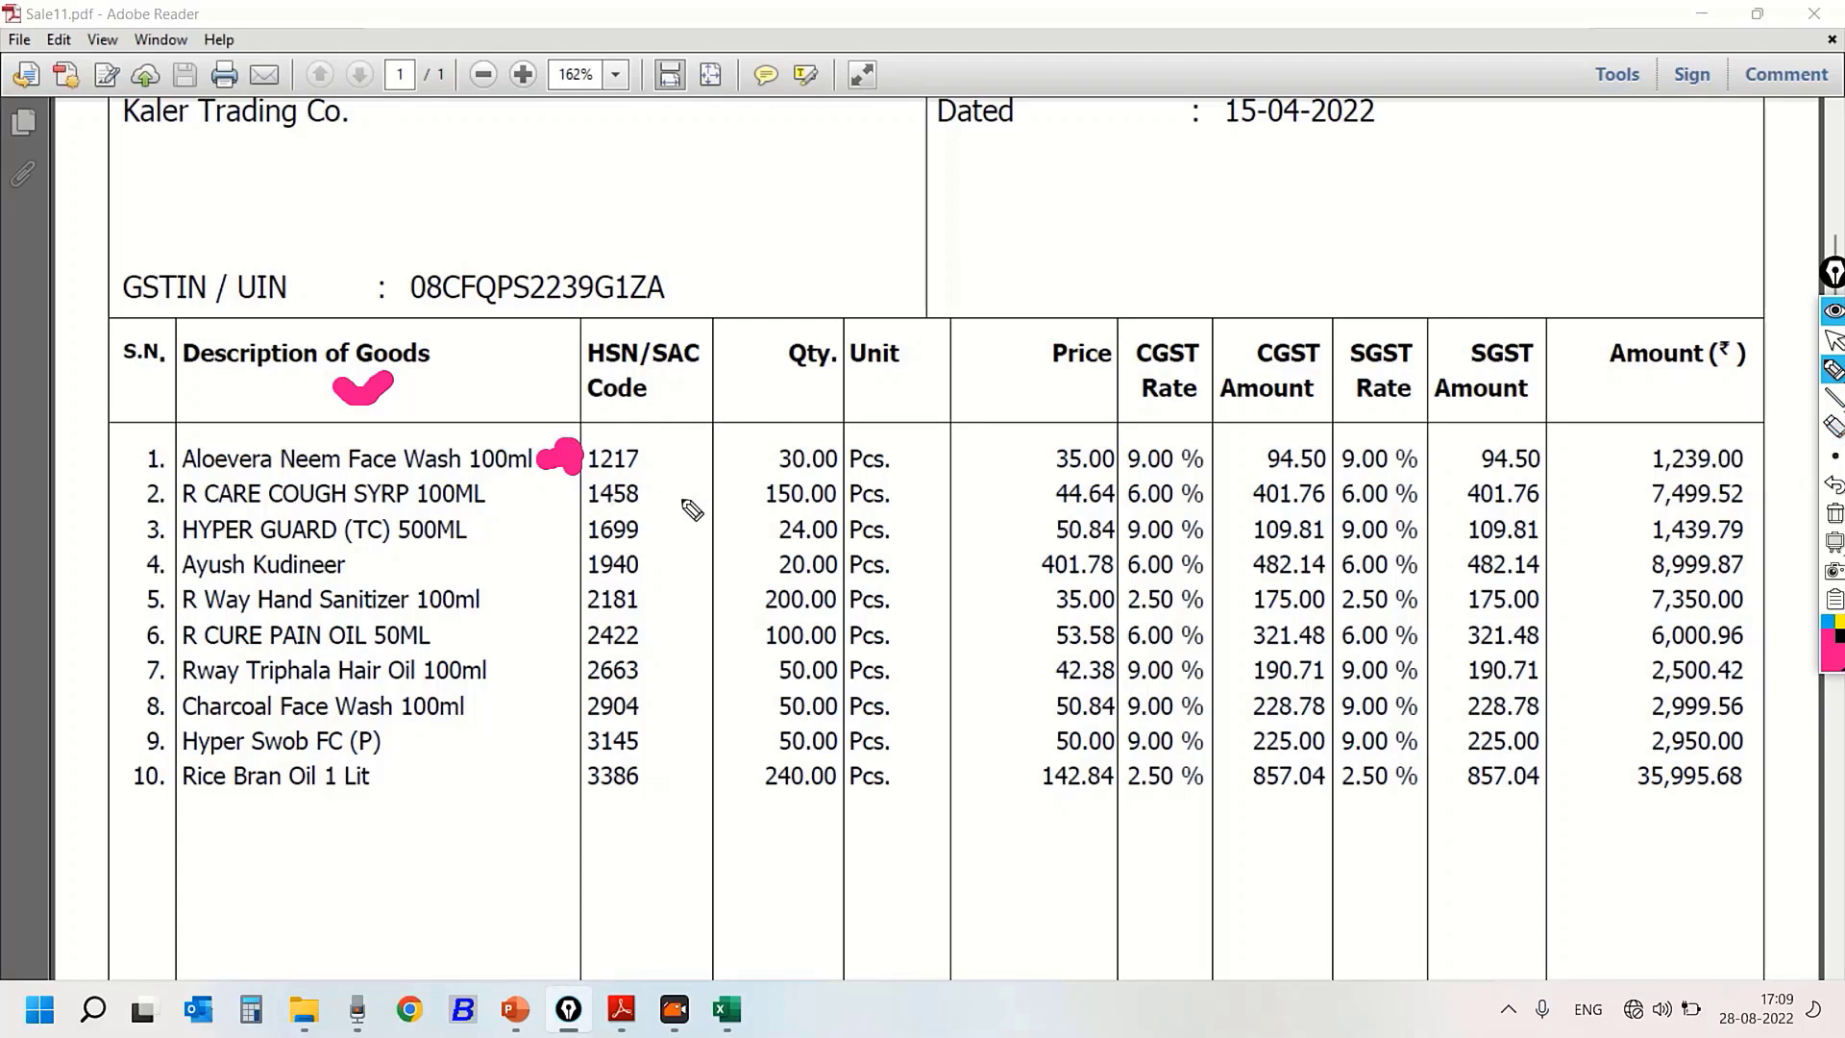
pyautogui.moveTo(838, 323)
pyautogui.mouseDown()
pyautogui.moveTo(783, 338)
pyautogui.moveTo(833, 326)
pyautogui.mouseUp()
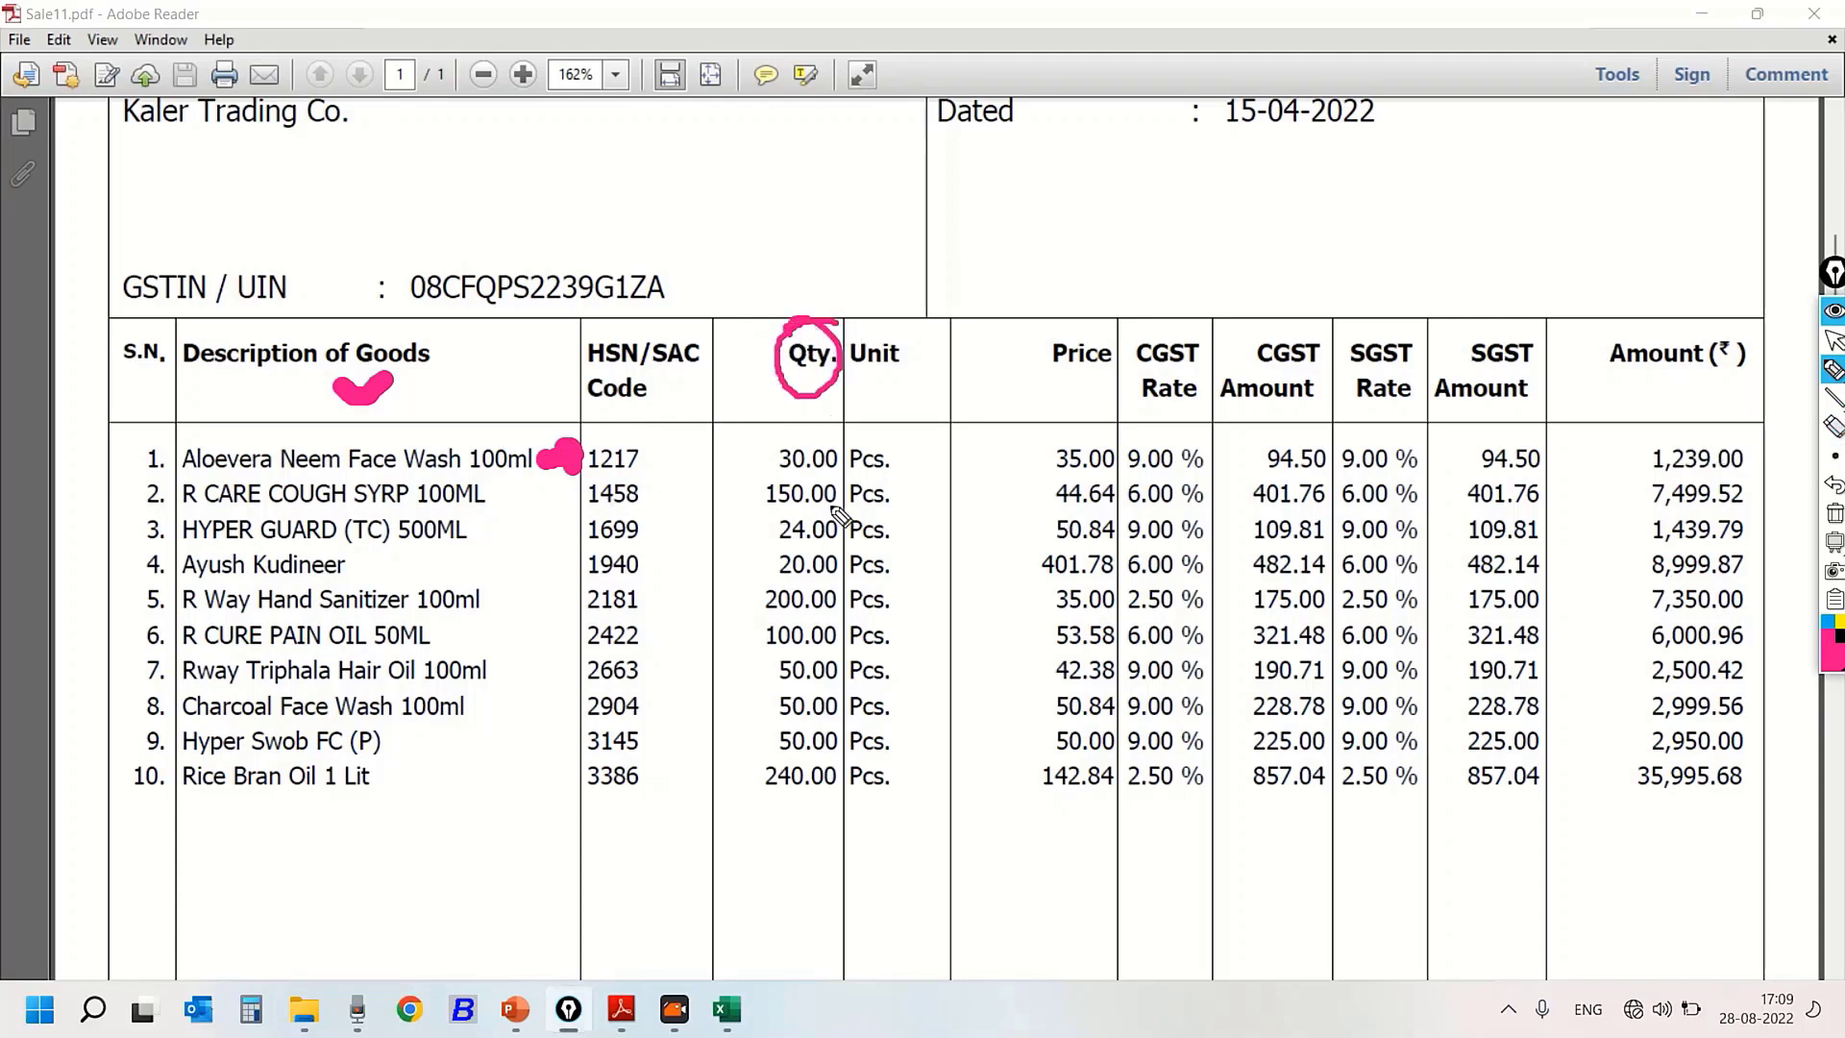
pyautogui.moveTo(871, 444)
pyautogui.mouseDown()
pyautogui.moveTo(908, 450)
pyautogui.moveTo(884, 480)
pyautogui.mouseUp()
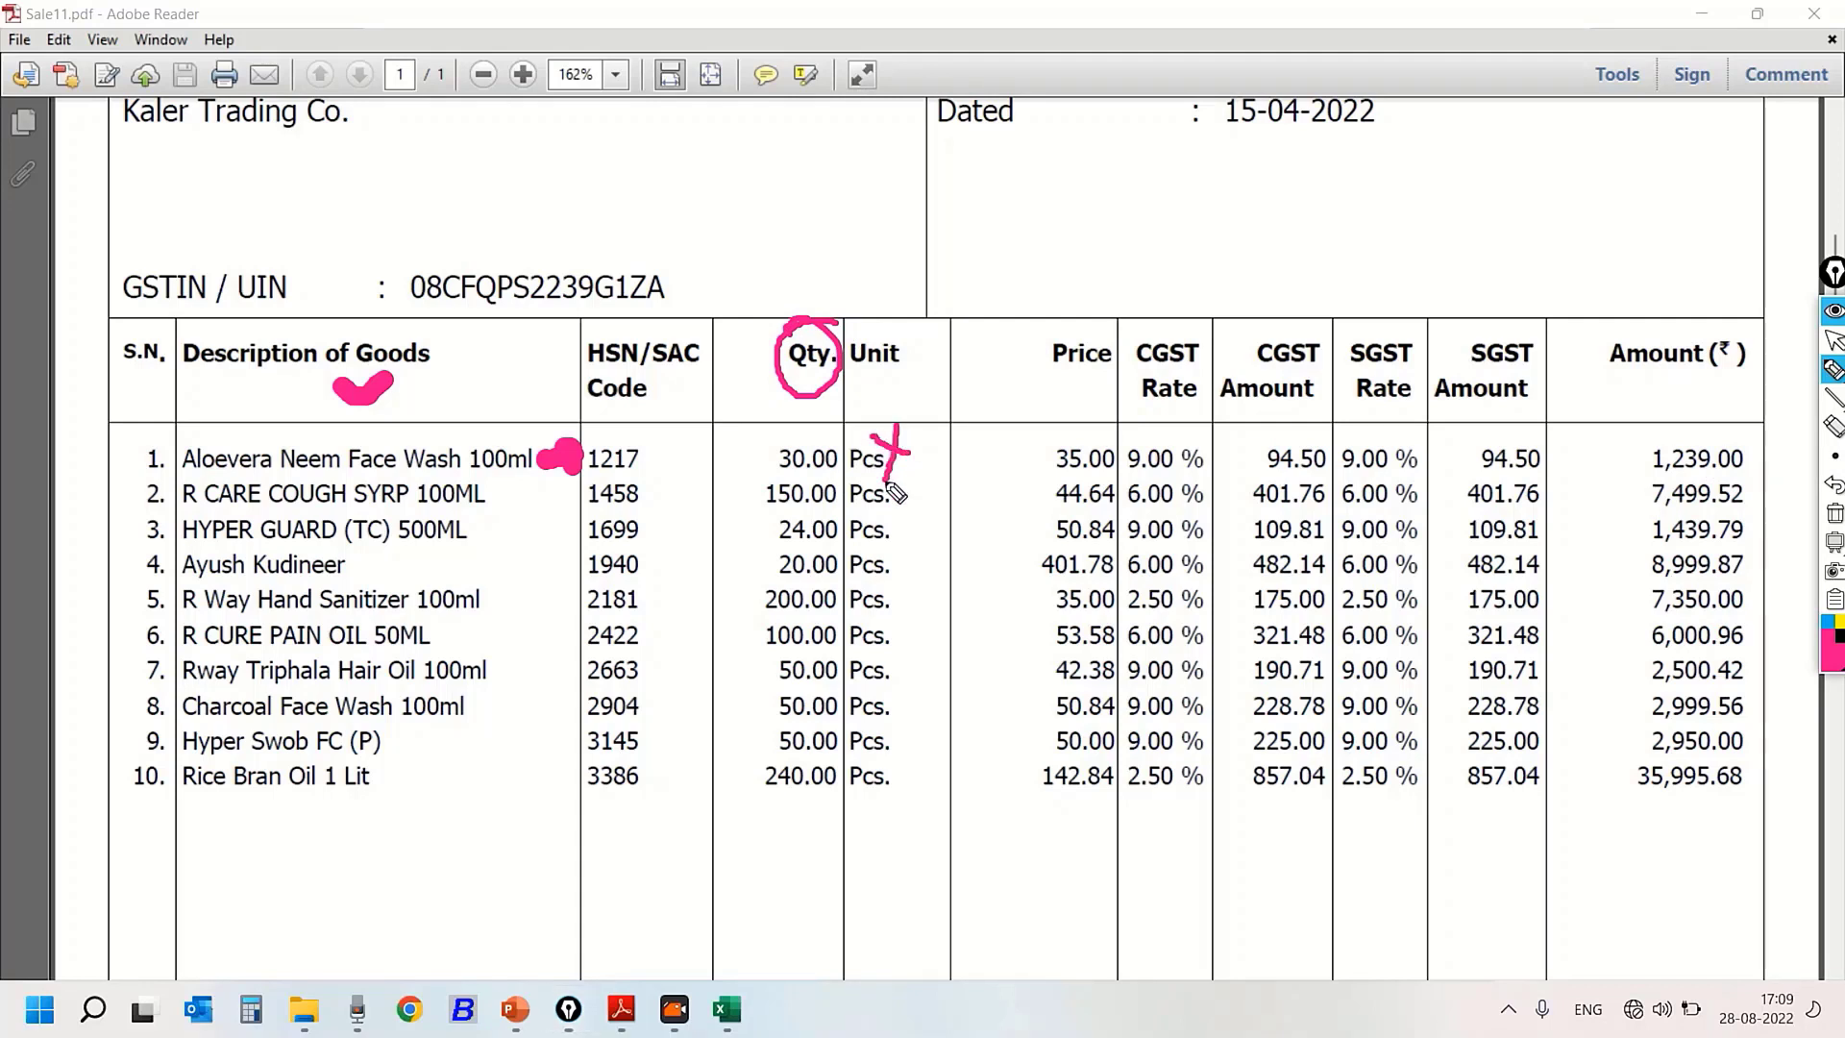
pyautogui.moveTo(1005, 351)
pyautogui.mouseDown()
pyautogui.moveTo(1074, 318)
pyautogui.moveTo(1297, 310)
pyautogui.mouseUp()
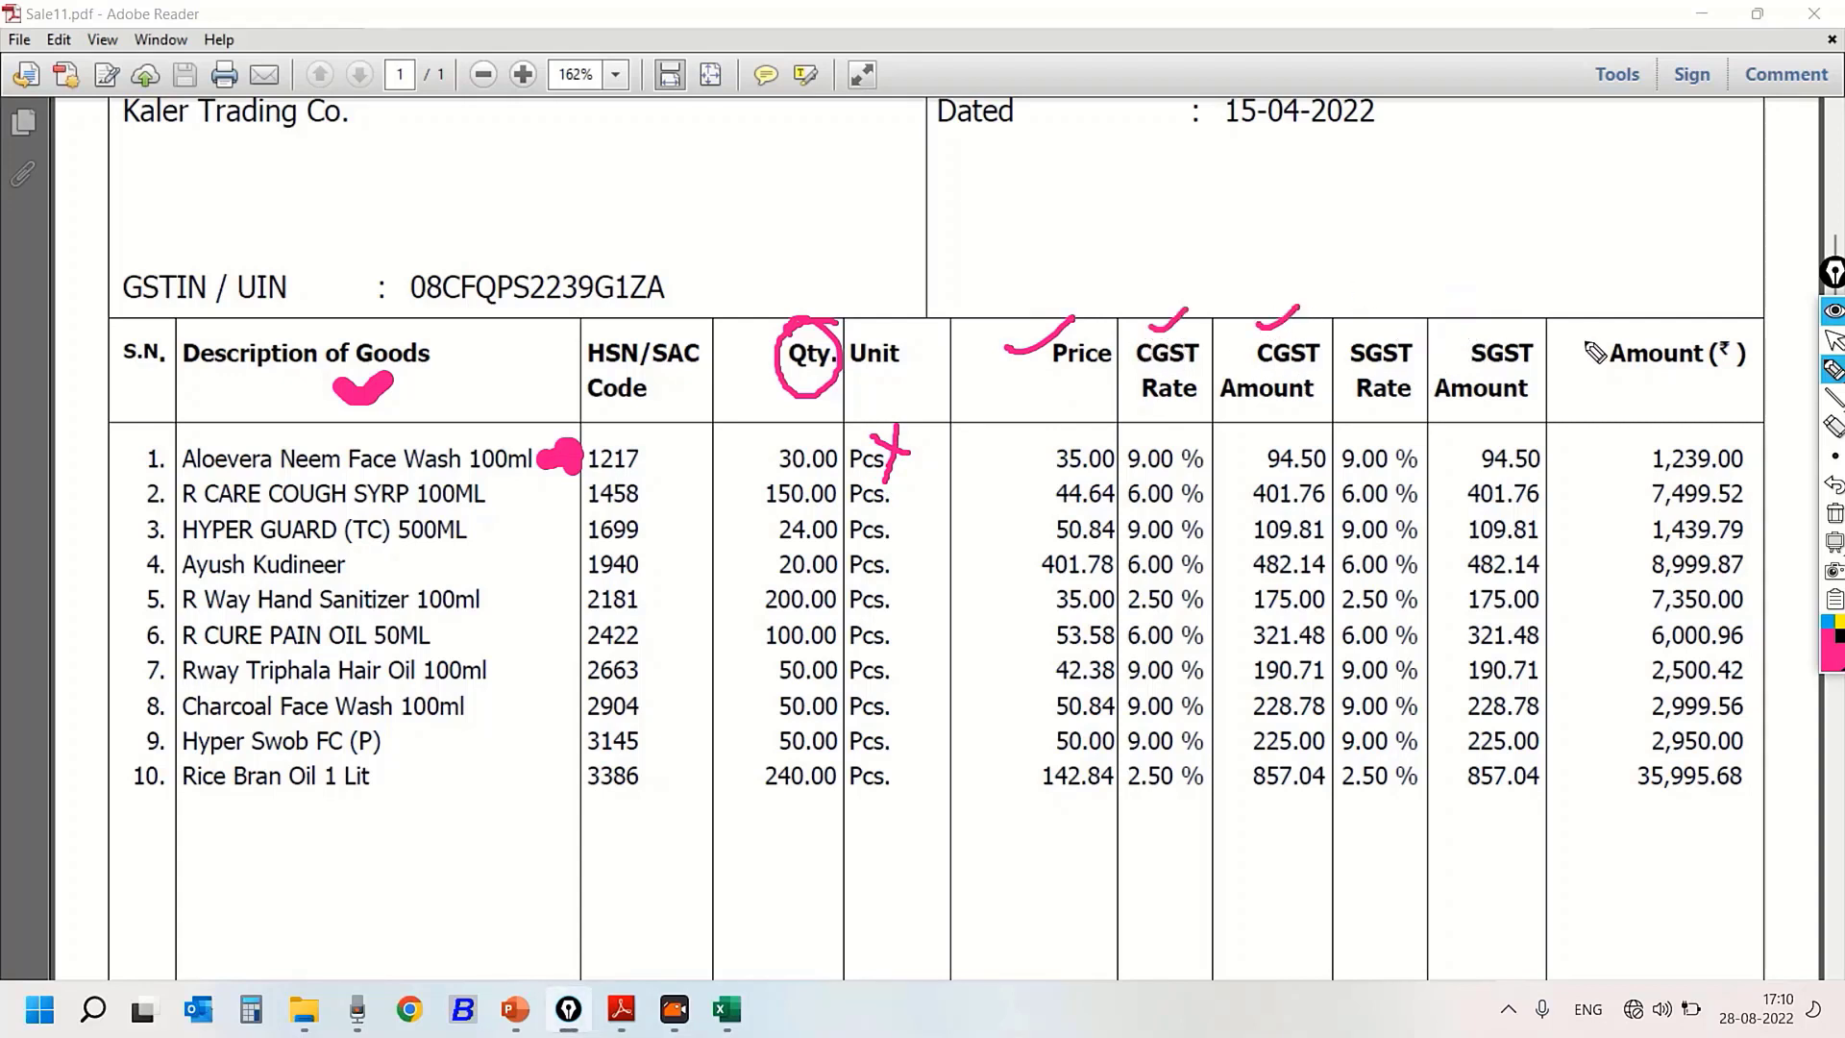
pyautogui.moveTo(1662, 337); pyautogui.dragTo(1754, 278)
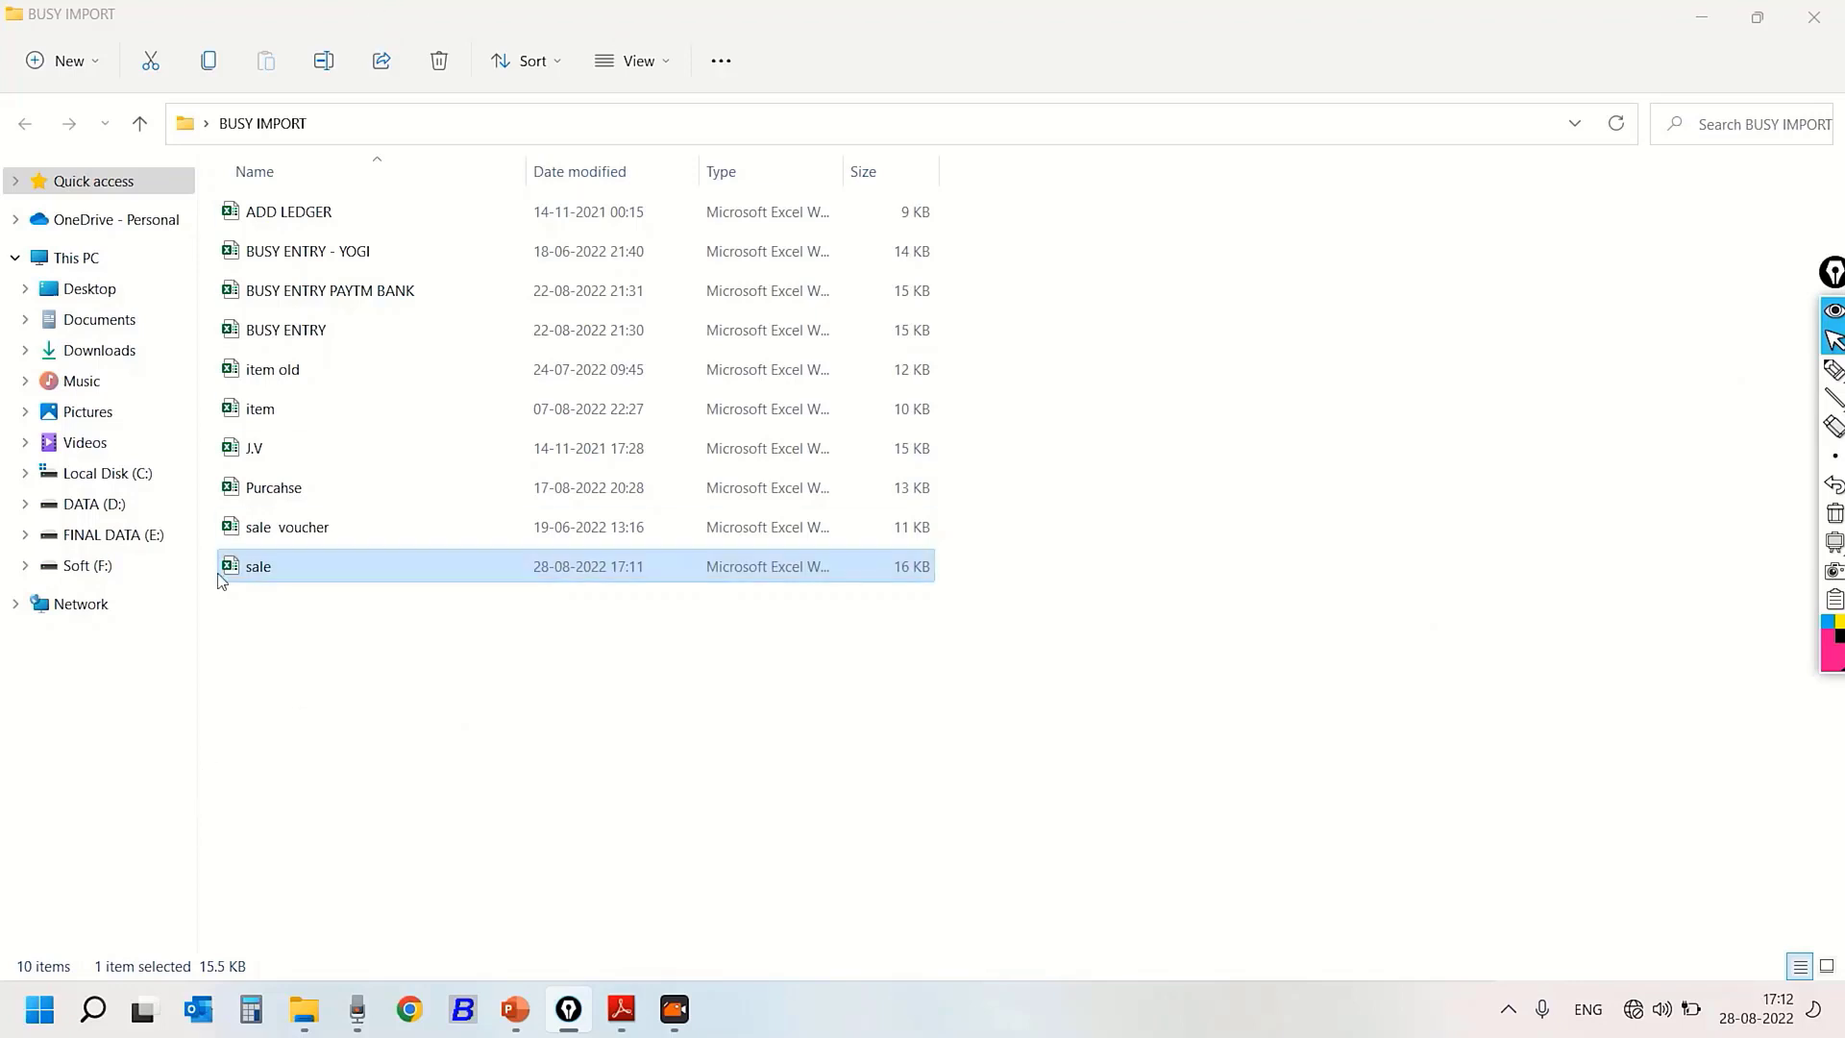
# Switch to the BUSY IMPORT folder and open the sale workbook in Excel
pyautogui.click(256, 574)
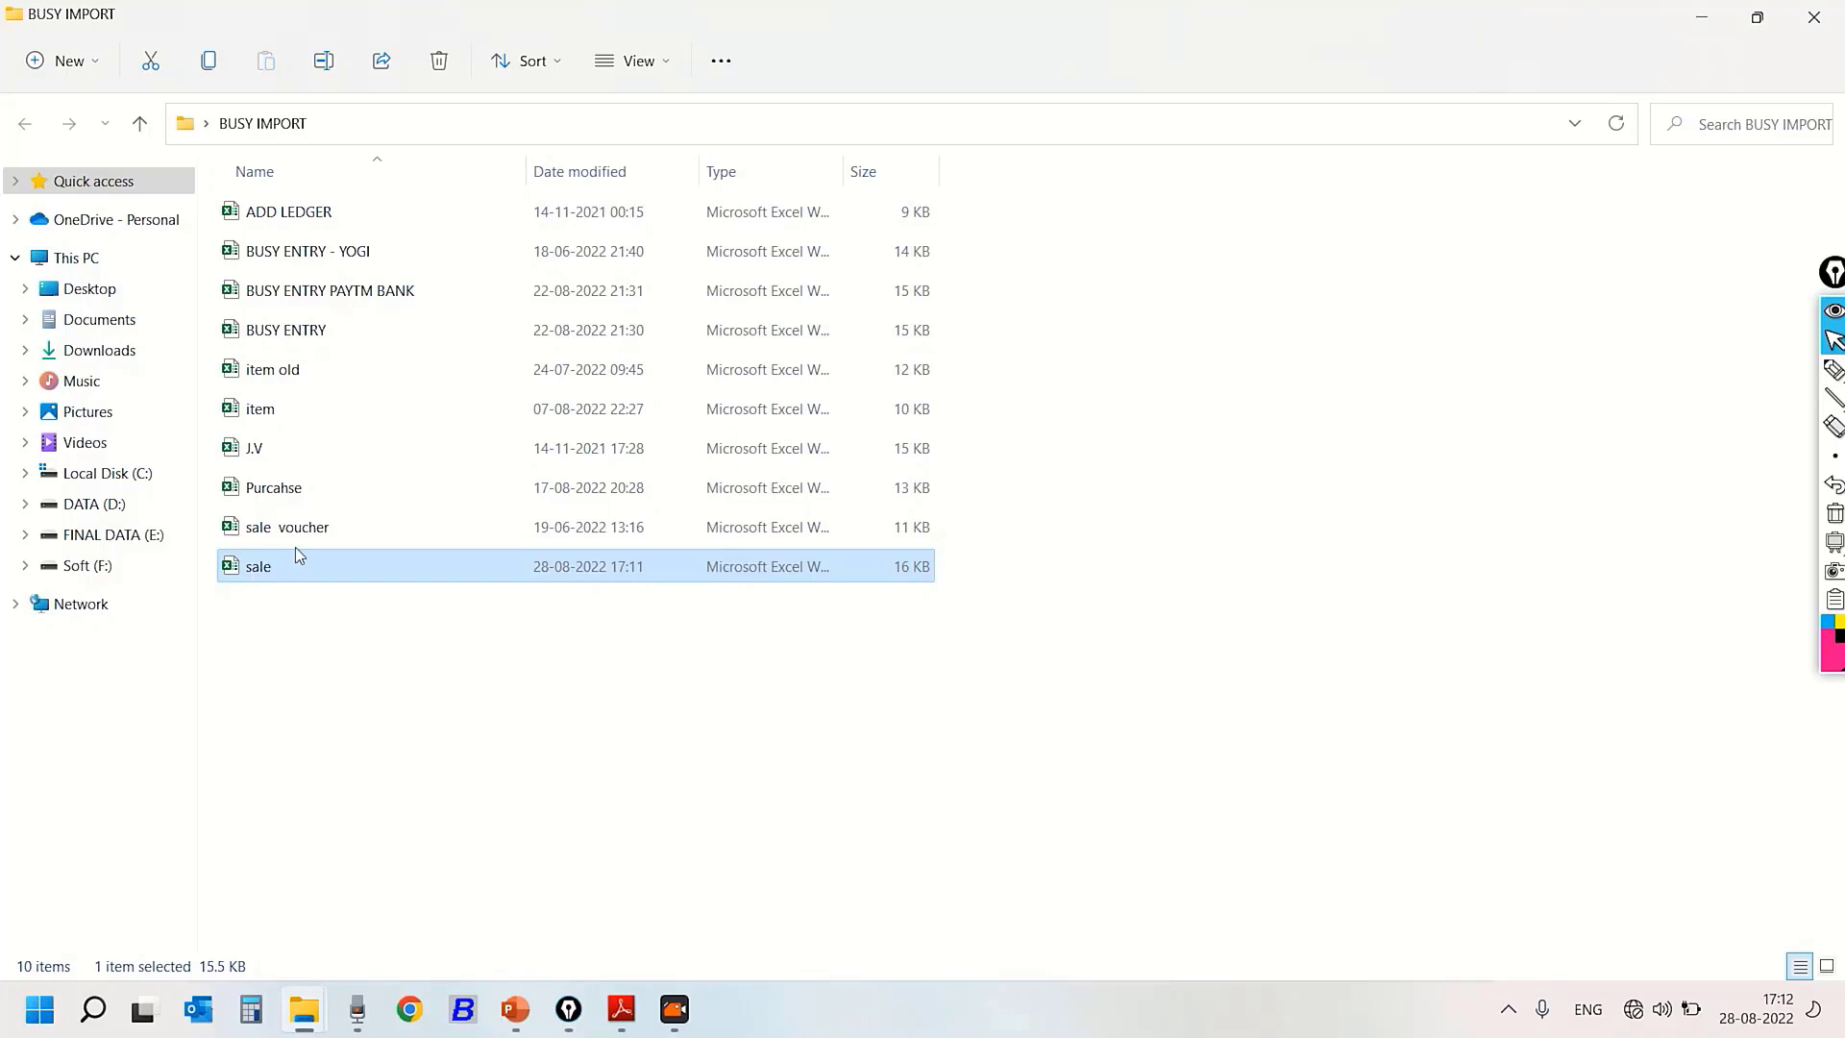
pyautogui.doubleClick(297, 551)
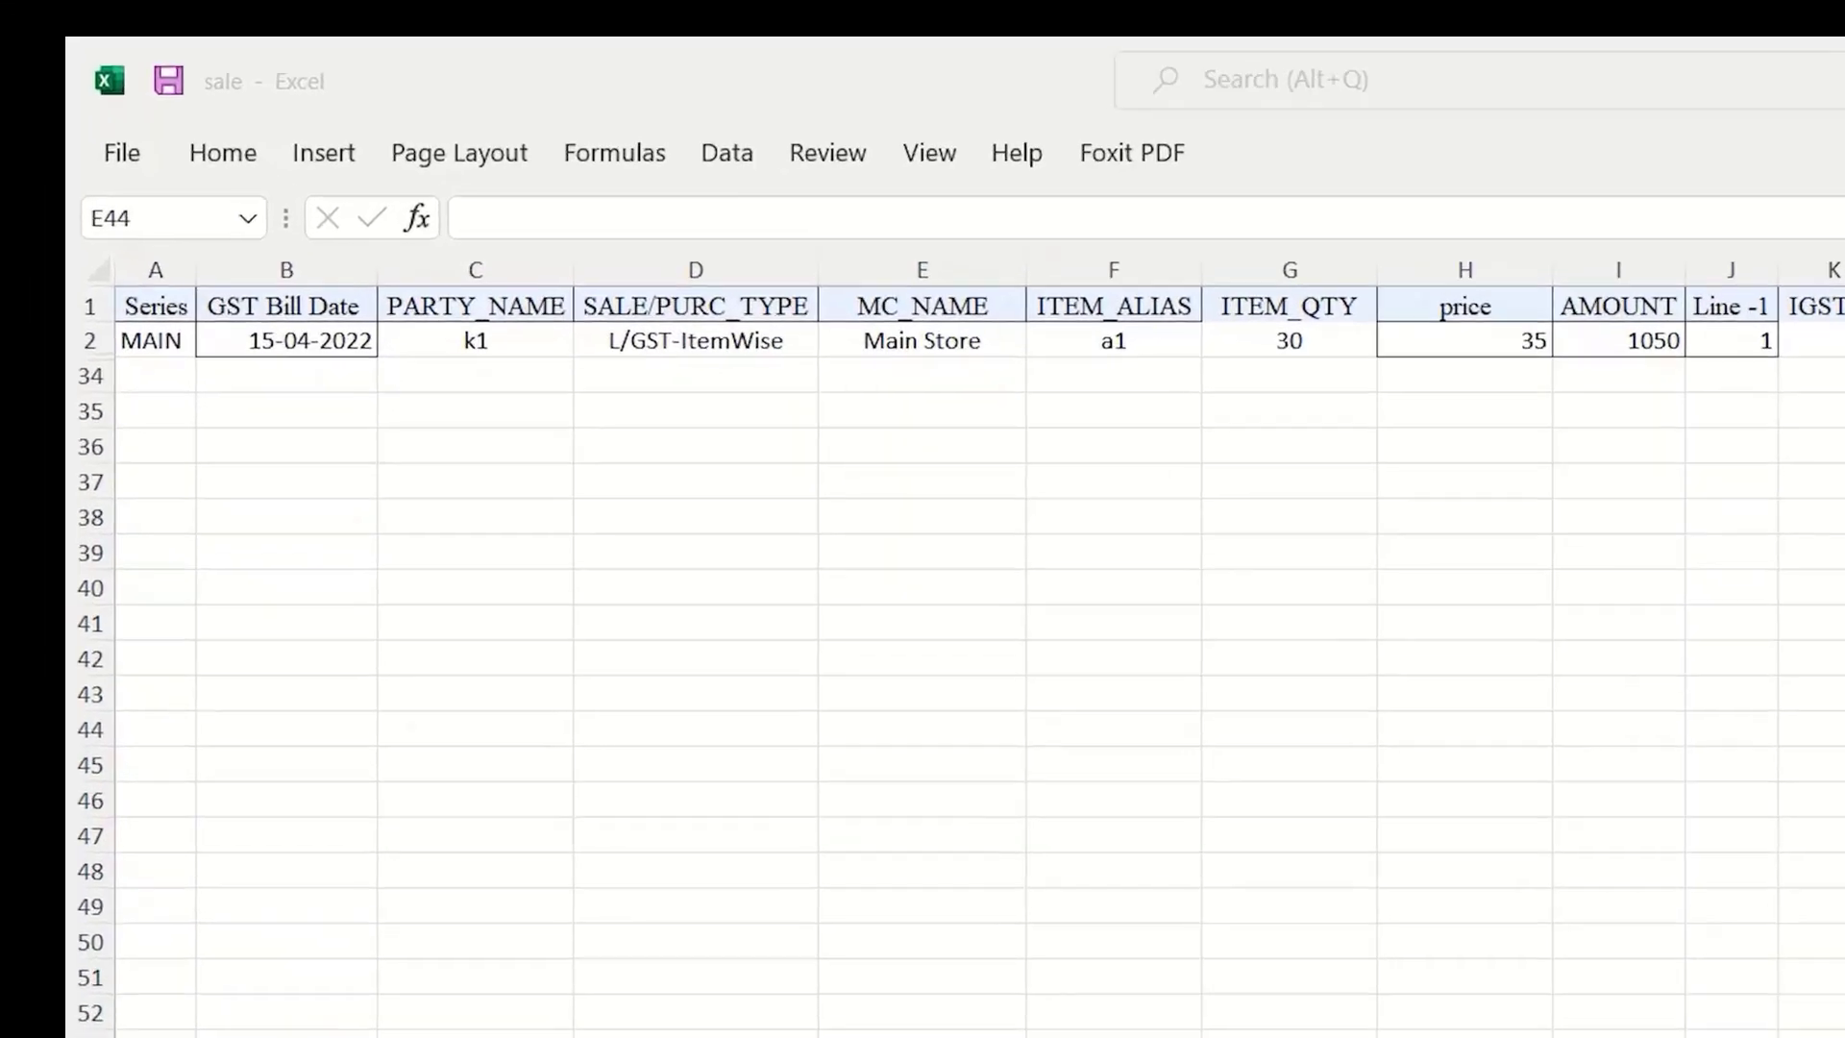
# Tick the headers Series, GST Bill Date, PARTY_NAME, SALE/PURC_TYPE, MC_NAME, ITEM_ALIAS and ITEM_QTY with the pen
pyautogui.moveTo(153, 285); pyautogui.dragTo(194, 247)
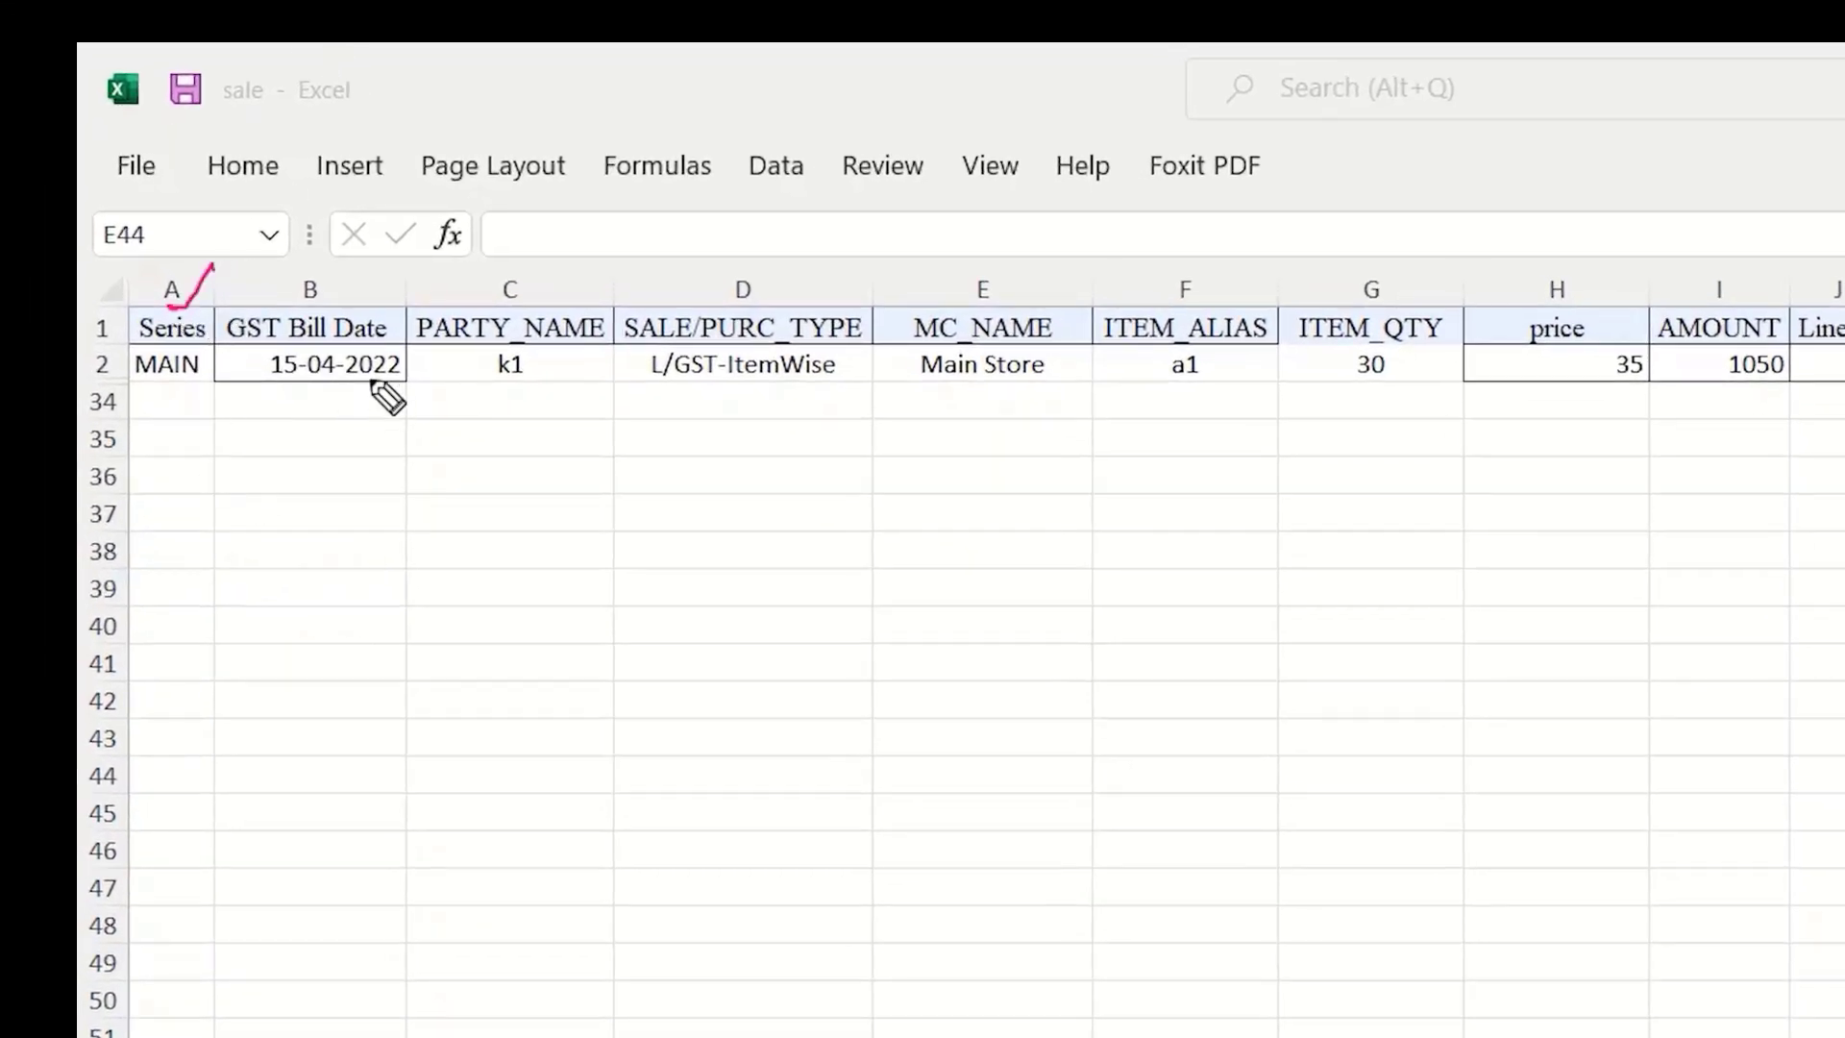
pyautogui.moveTo(293, 310); pyautogui.dragTo(357, 271)
pyautogui.moveTo(520, 314); pyautogui.dragTo(579, 277)
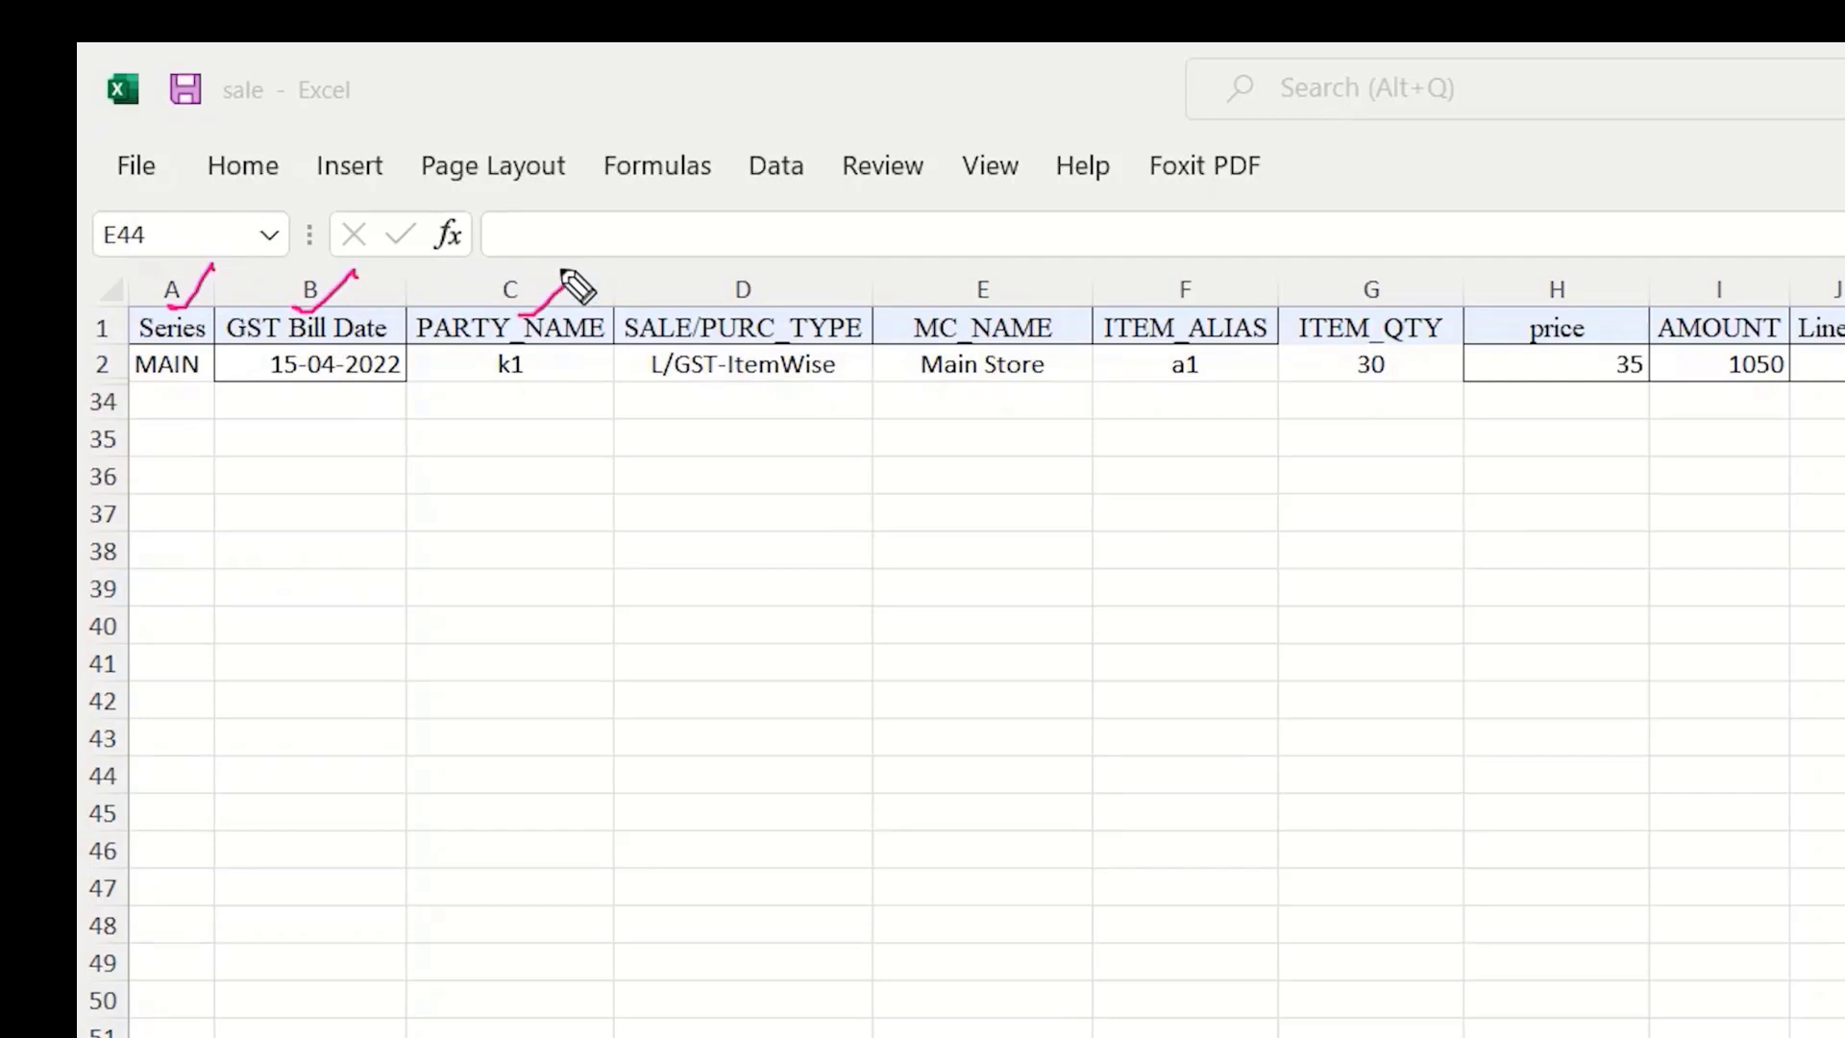
pyautogui.moveTo(775, 314); pyautogui.dragTo(836, 276)
pyautogui.moveTo(974, 312); pyautogui.dragTo(1016, 279)
pyautogui.moveTo(1172, 292); pyautogui.dragTo(1231, 278)
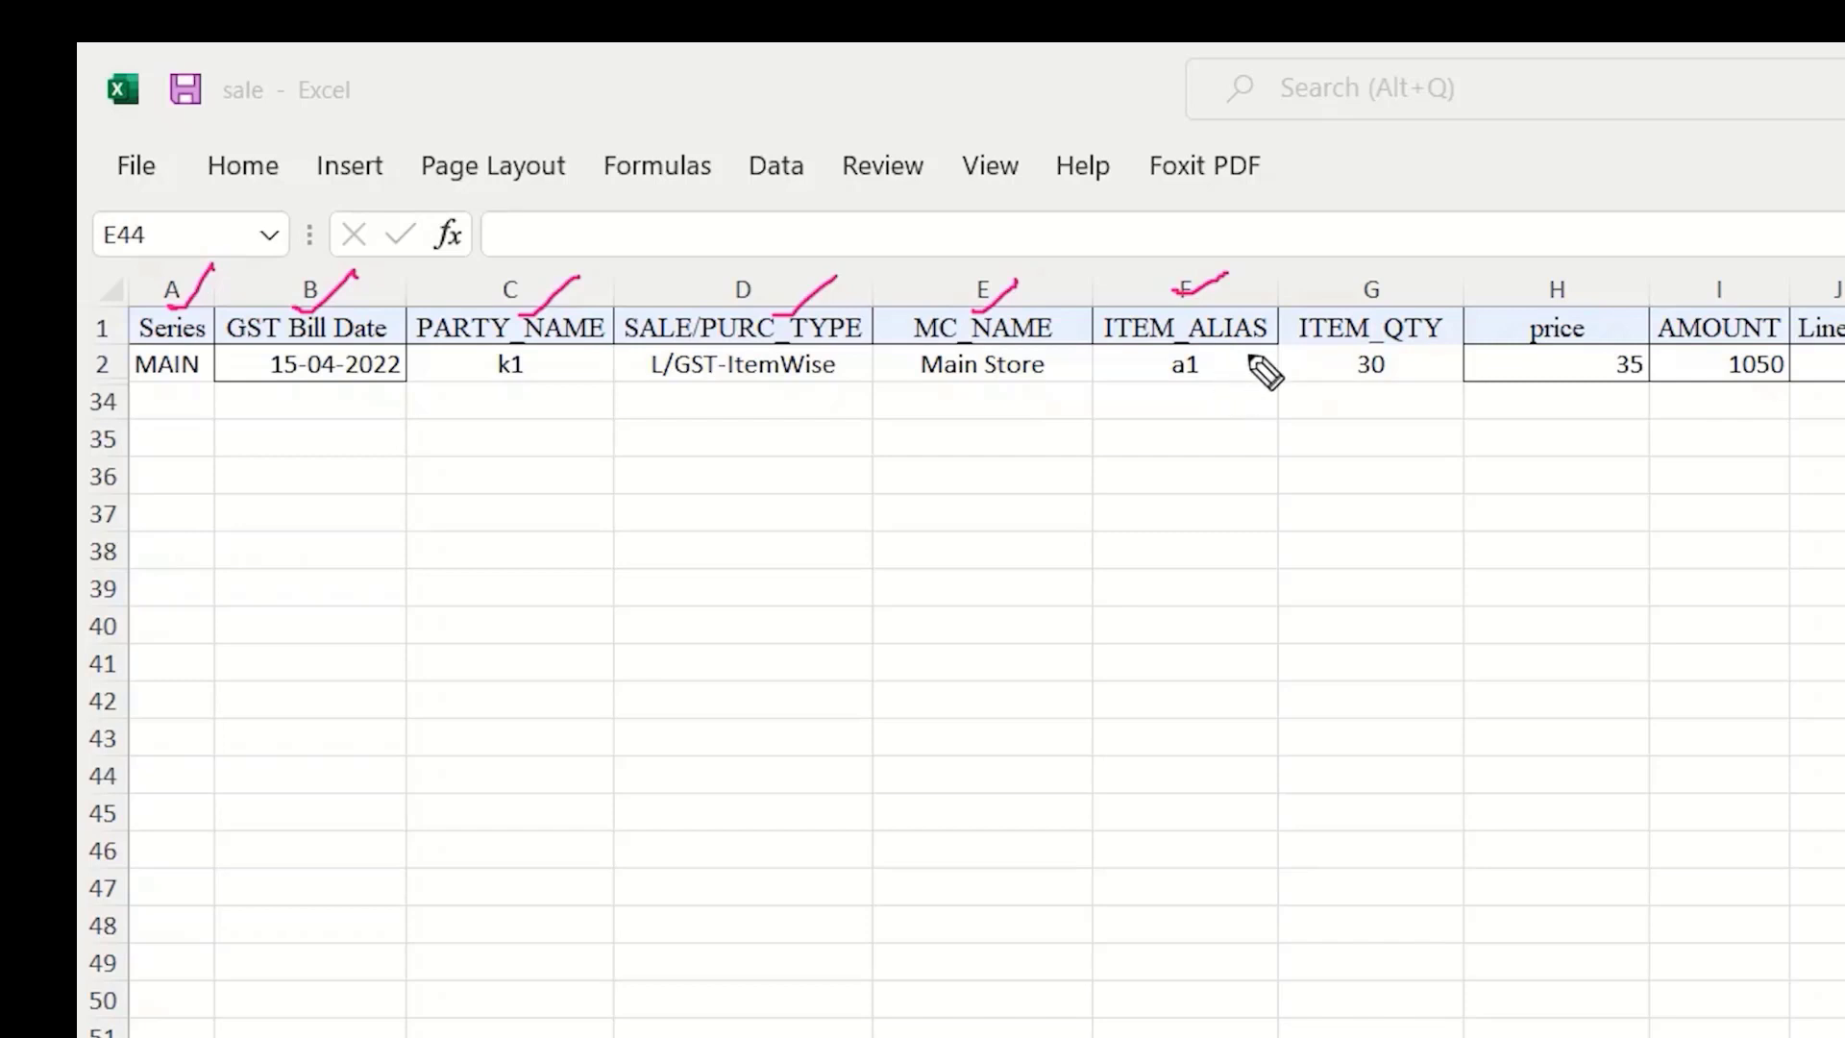
pyautogui.moveTo(1375, 306); pyautogui.dragTo(1441, 272)
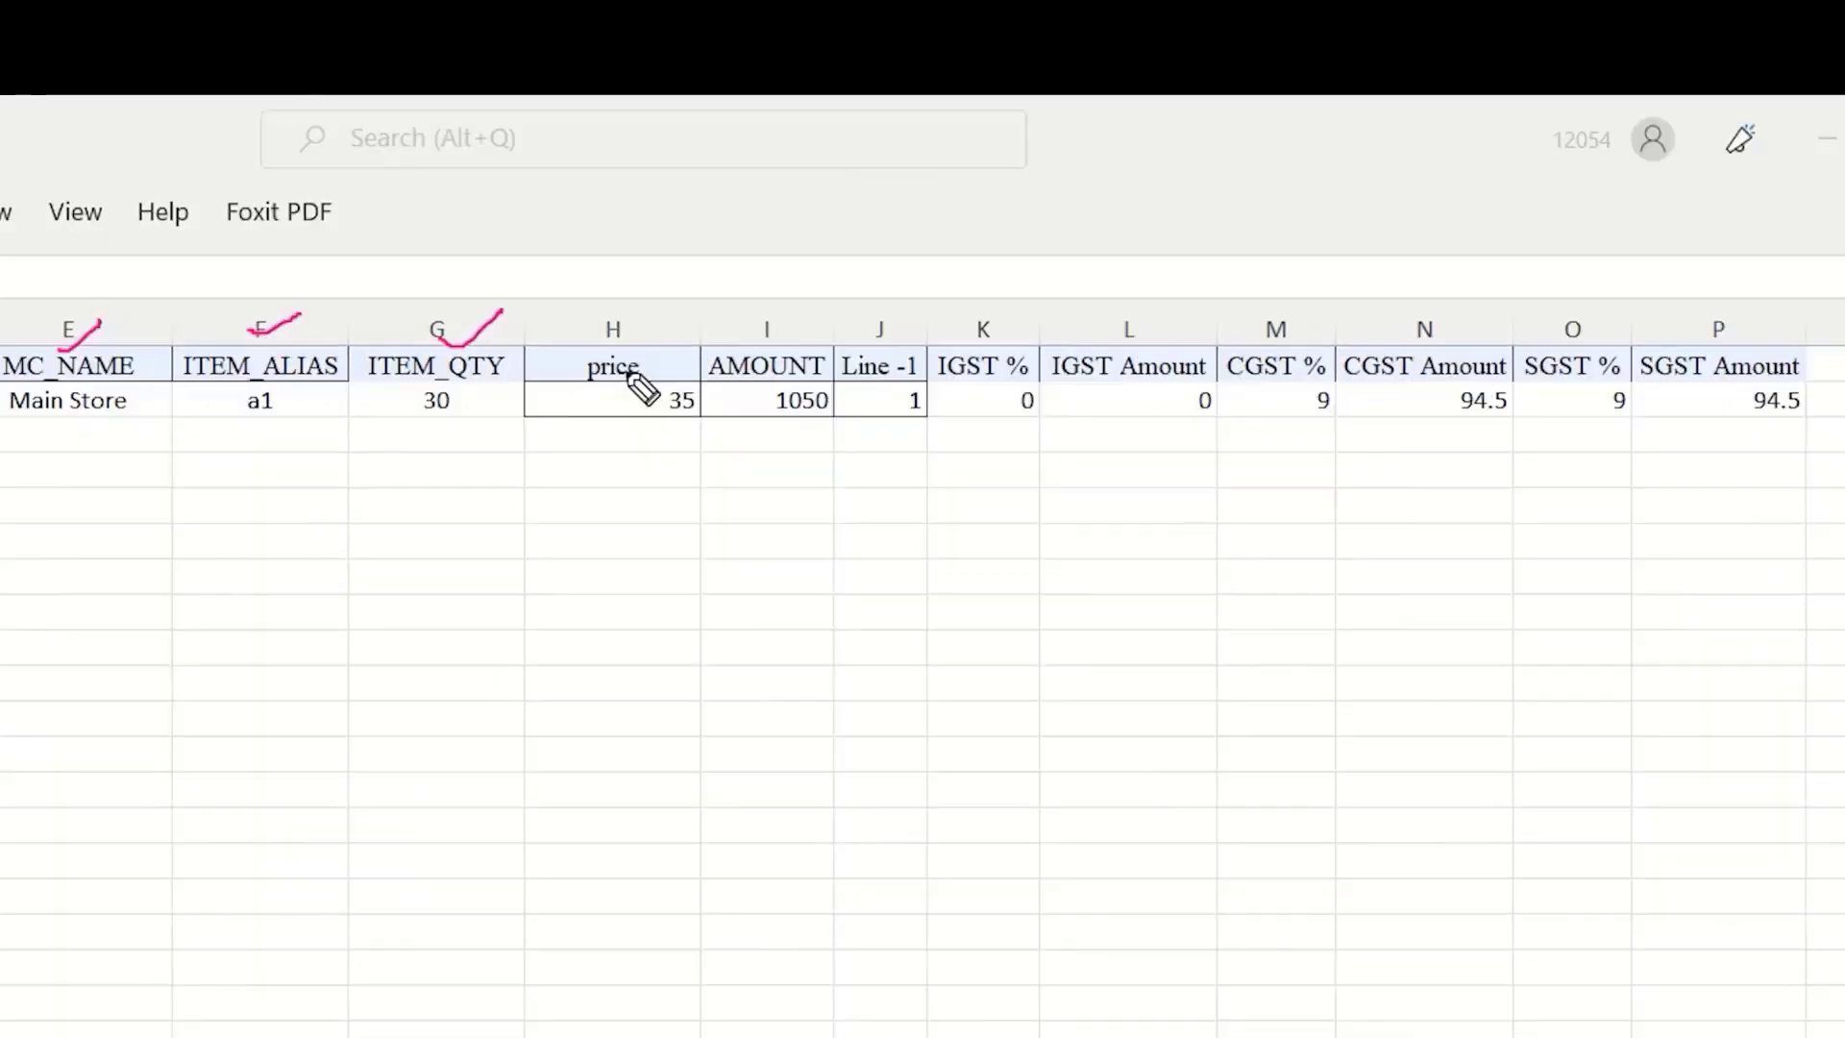
# Circle the price header, mark AMOUNT, and tick every header from Line -1 to SGST Amount with the pen
pyautogui.moveTo(672, 343)
pyautogui.mouseDown()
pyautogui.moveTo(576, 400)
pyautogui.moveTo(679, 404)
pyautogui.moveTo(667, 370)
pyautogui.moveTo(753, 391)
pyautogui.moveTo(757, 490)
pyautogui.mouseUp()
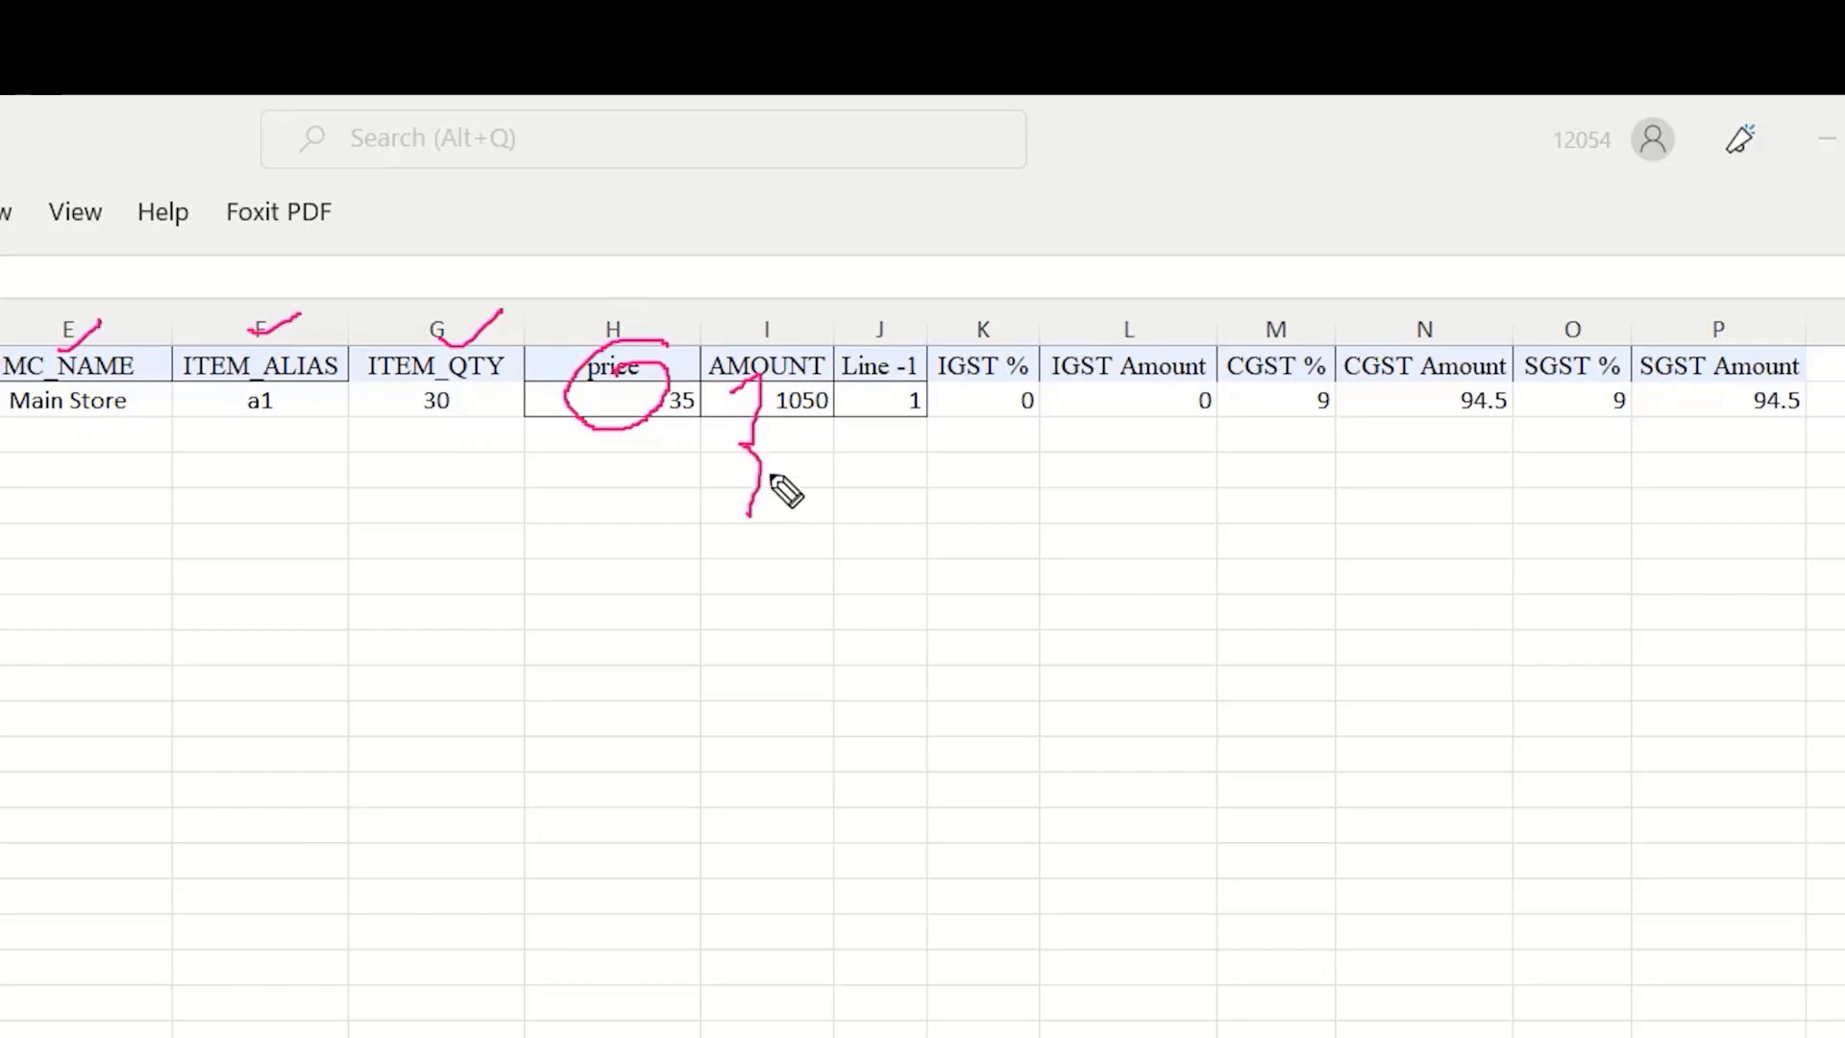
pyautogui.moveTo(860, 350); pyautogui.dragTo(905, 321)
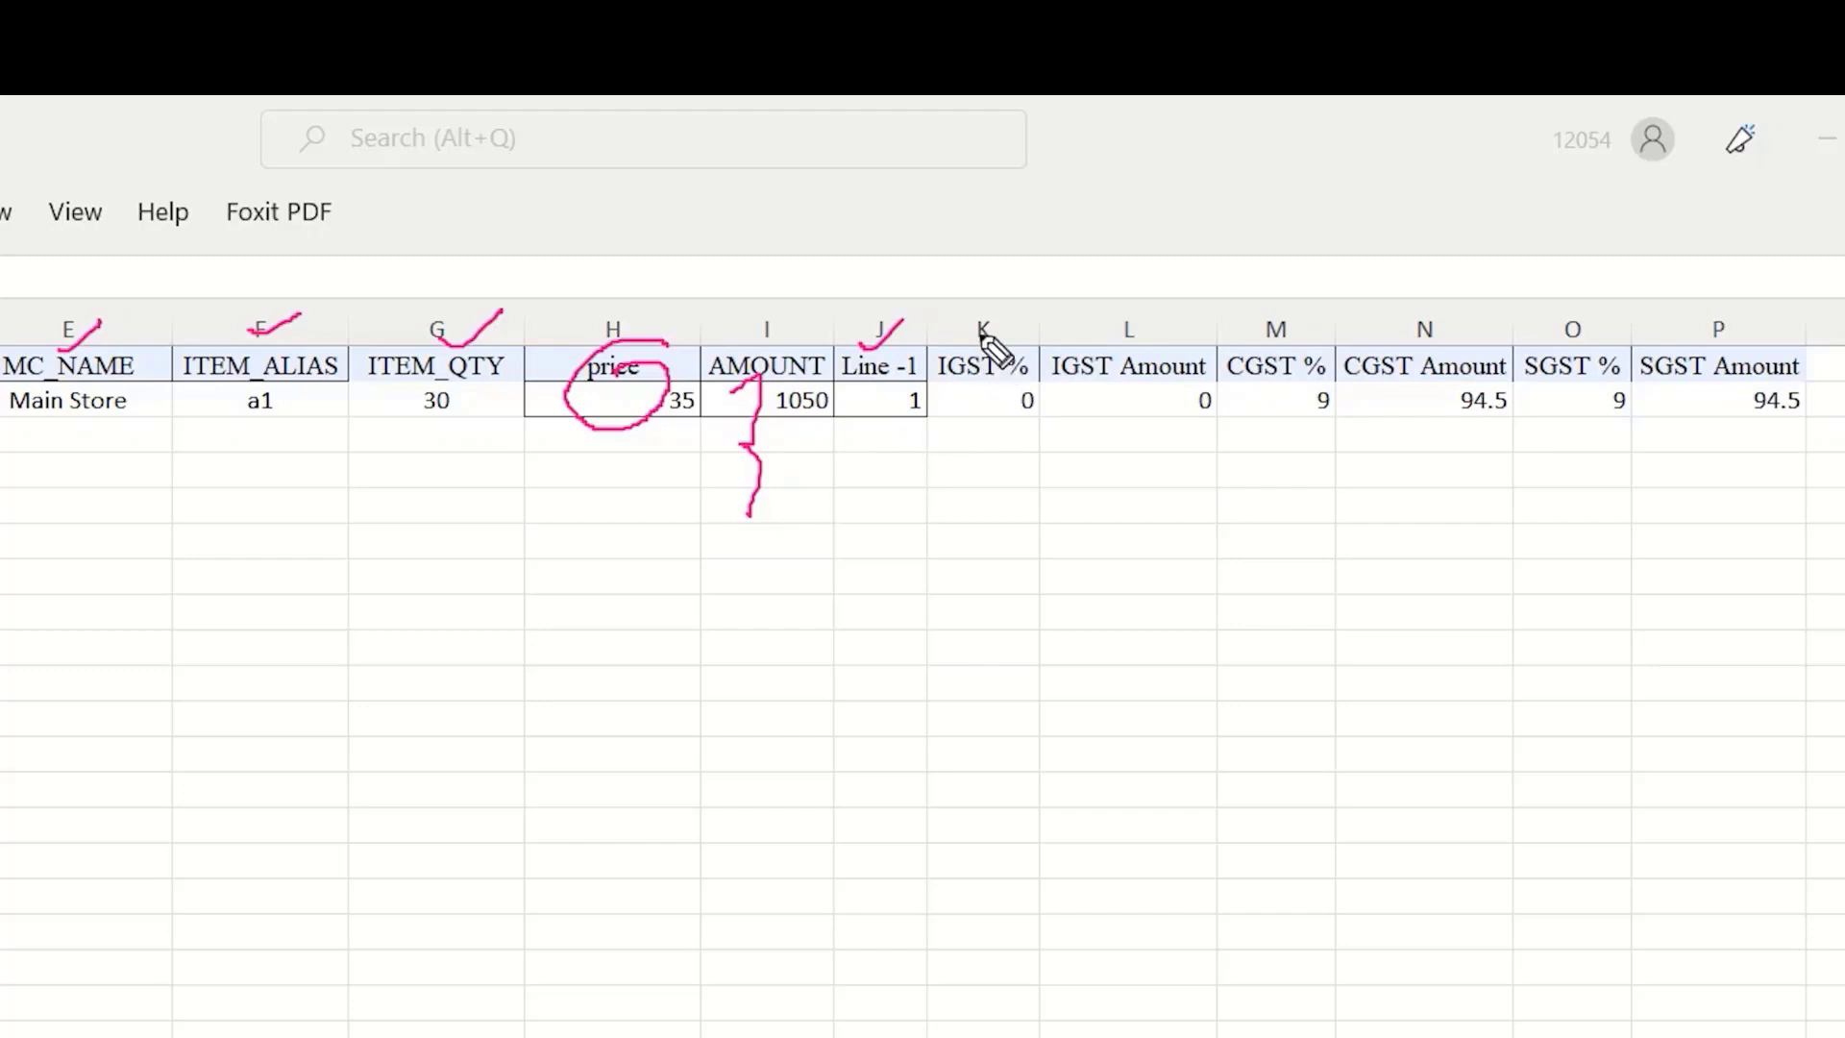
pyautogui.moveTo(970, 335); pyautogui.dragTo(1011, 327)
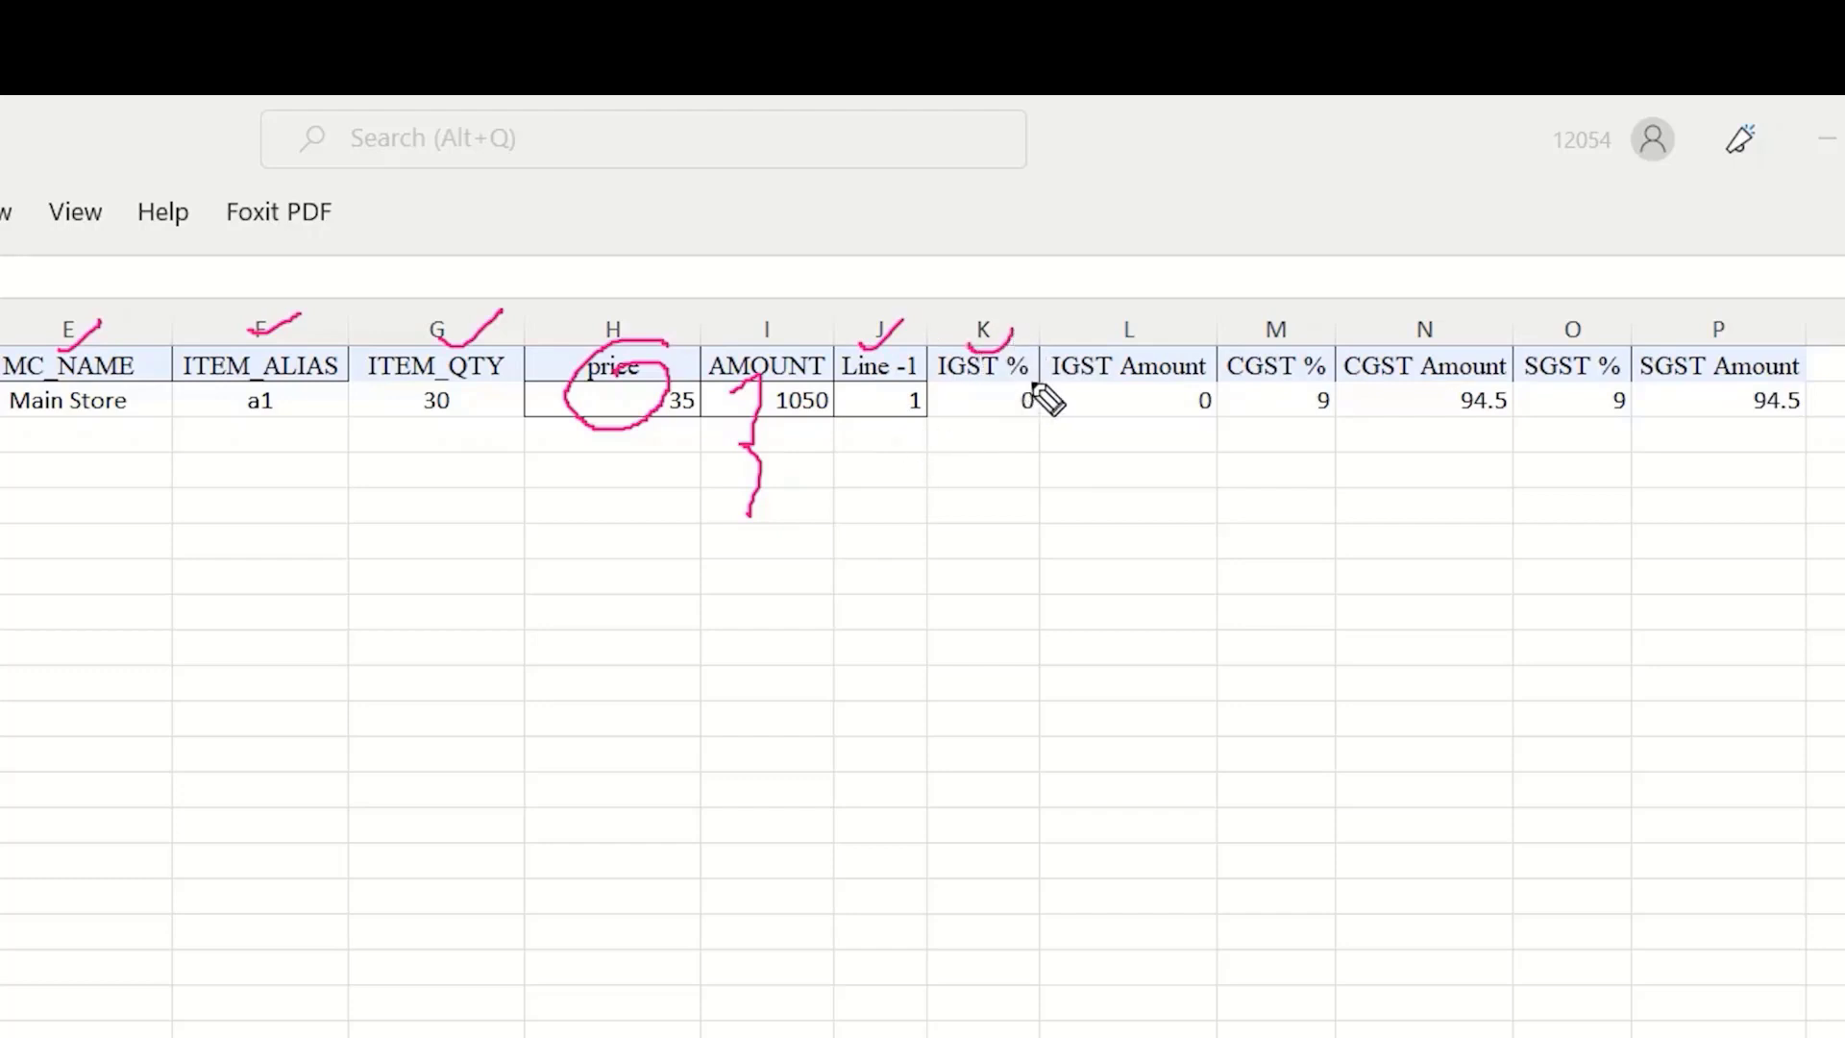
pyautogui.moveTo(1129, 348); pyautogui.dragTo(1287, 328)
pyautogui.moveTo(1441, 344); pyautogui.dragTo(1613, 327)
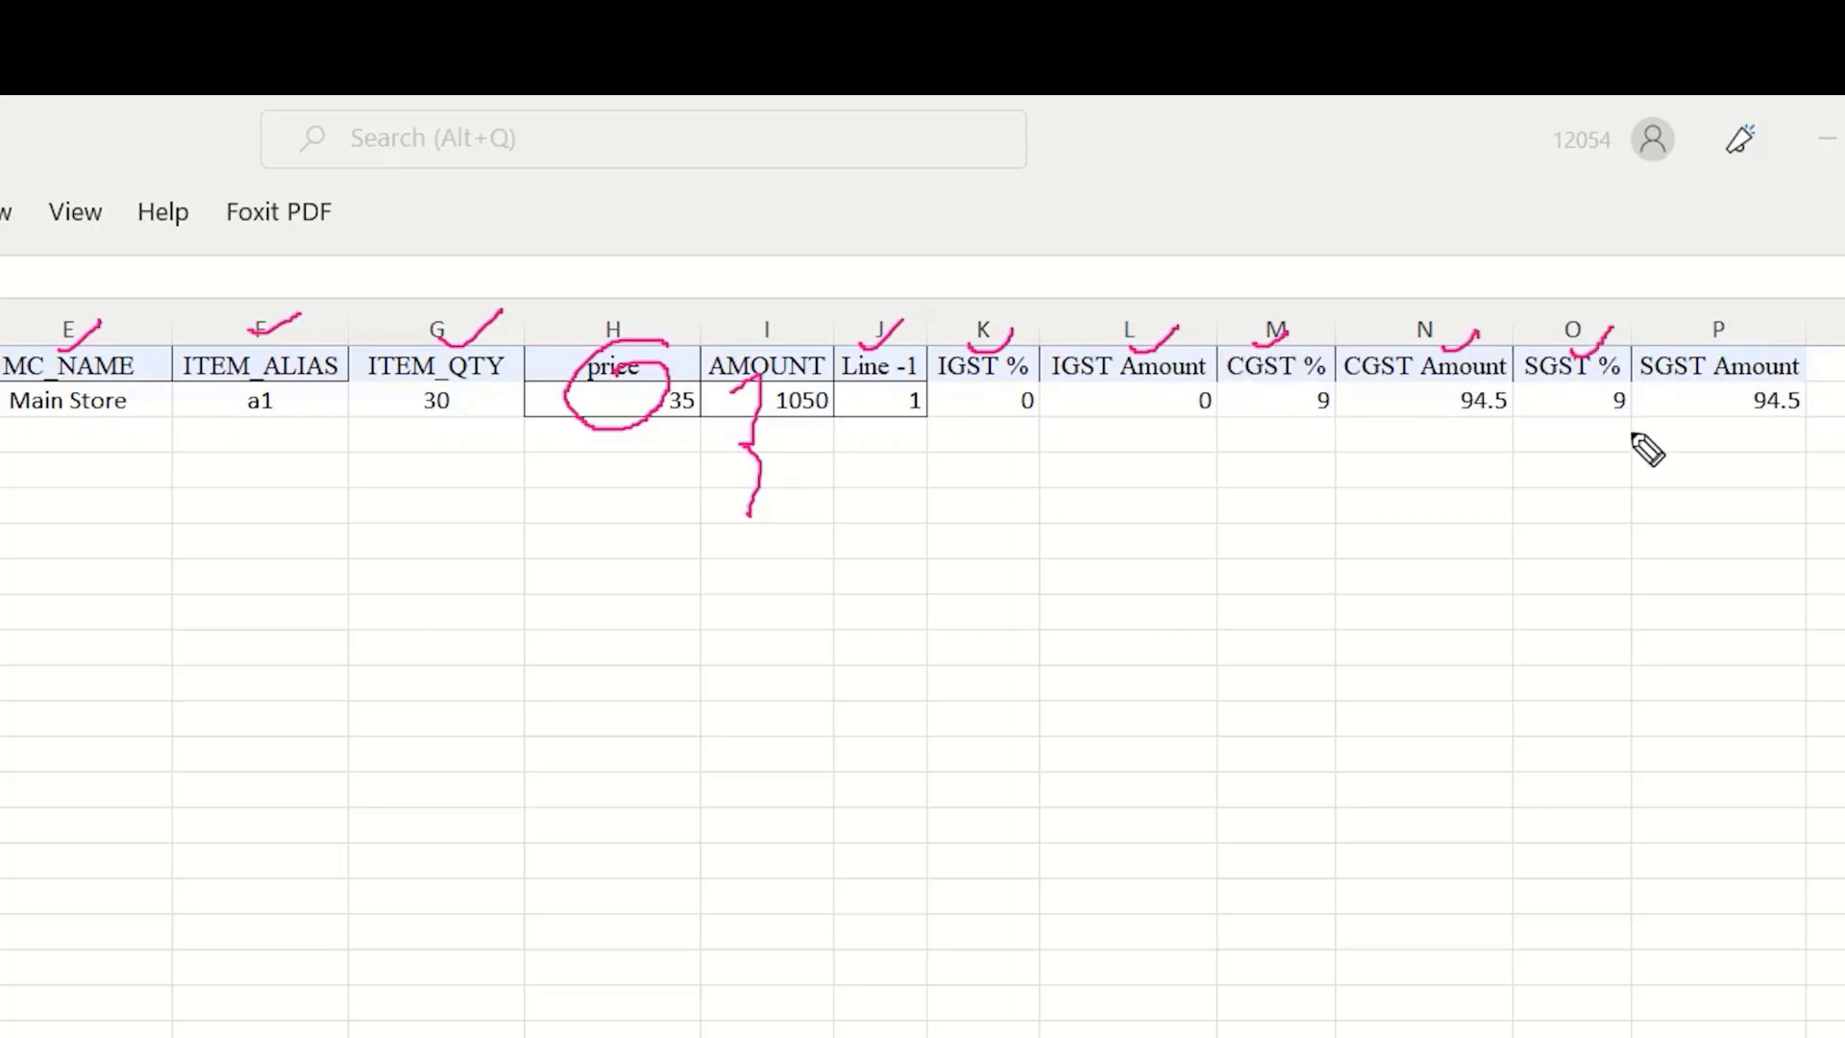
pyautogui.moveTo(1717, 353); pyautogui.dragTo(1784, 312)
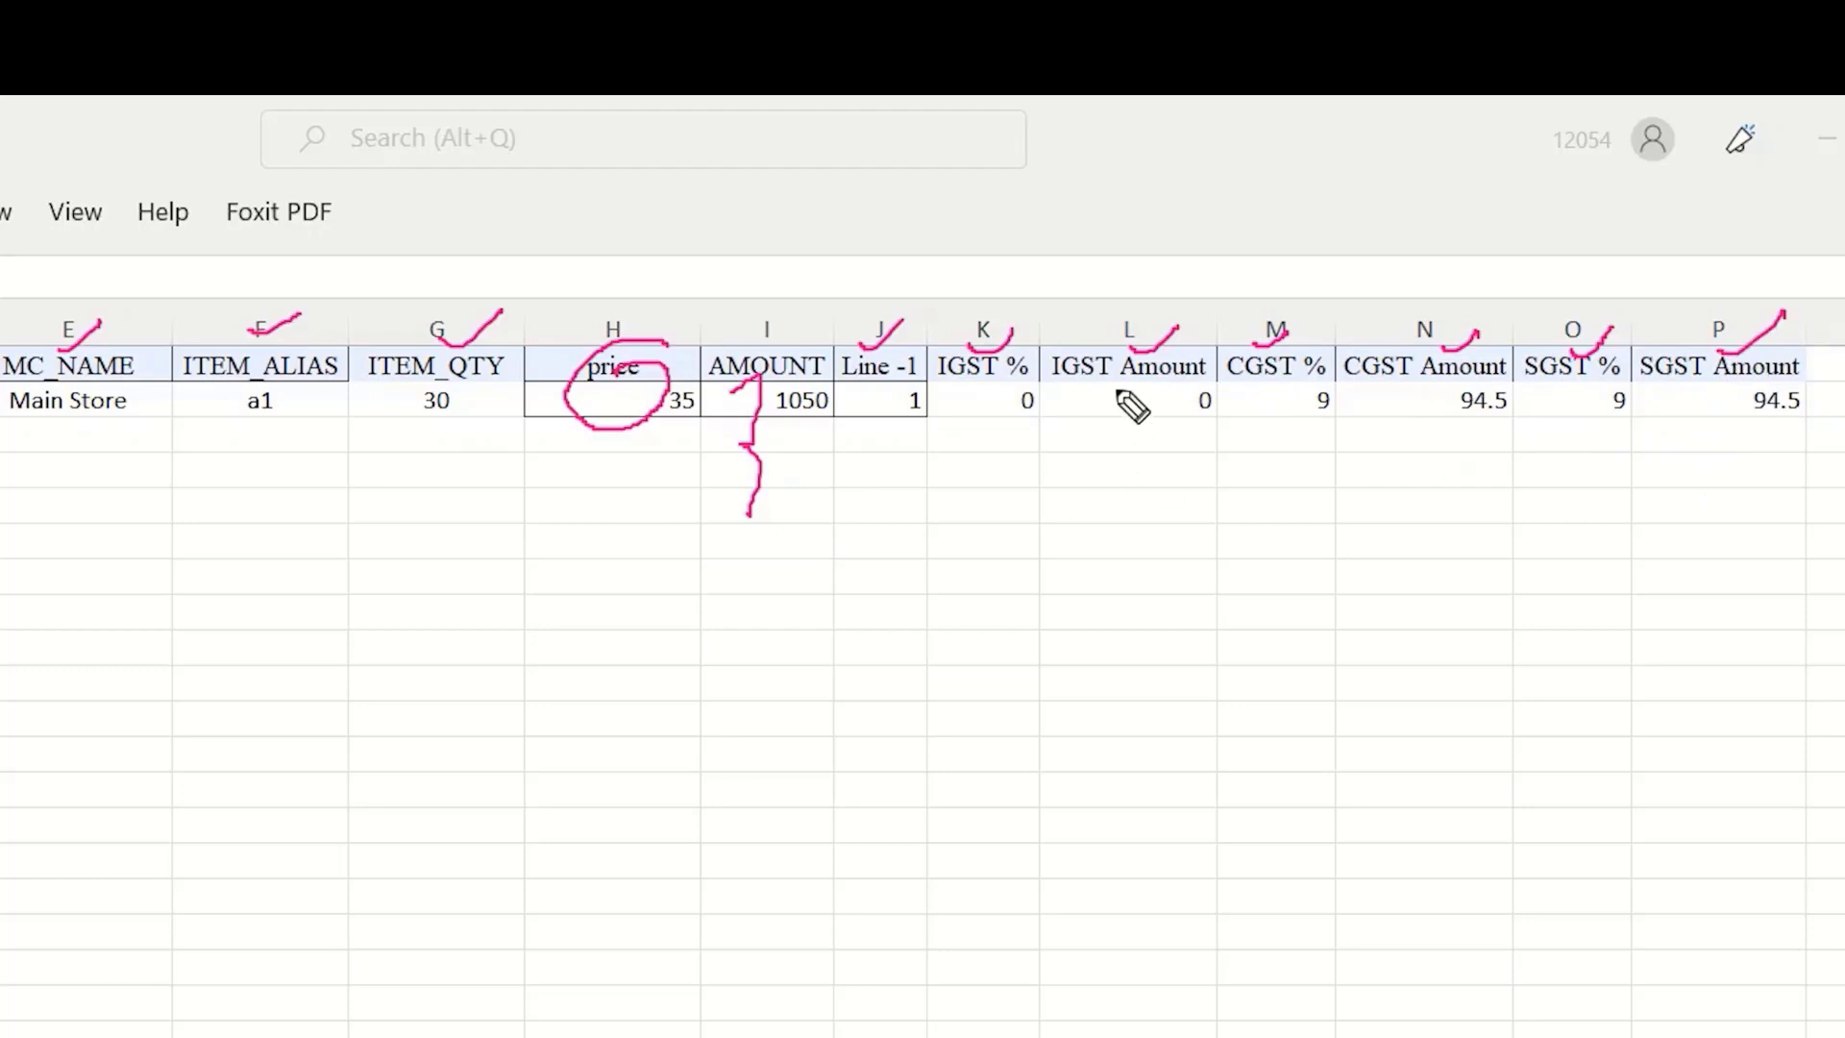
# Draw an arrow spanning the tax columns from IGST % to SGST Amount, and clear all pen marks
pyautogui.moveTo(999, 338)
pyautogui.mouseDown()
pyautogui.moveTo(1307, 254)
pyautogui.moveTo(1598, 272)
pyautogui.moveTo(1703, 351)
pyautogui.moveTo(1683, 345)
pyautogui.moveTo(1705, 341)
pyautogui.mouseUp()
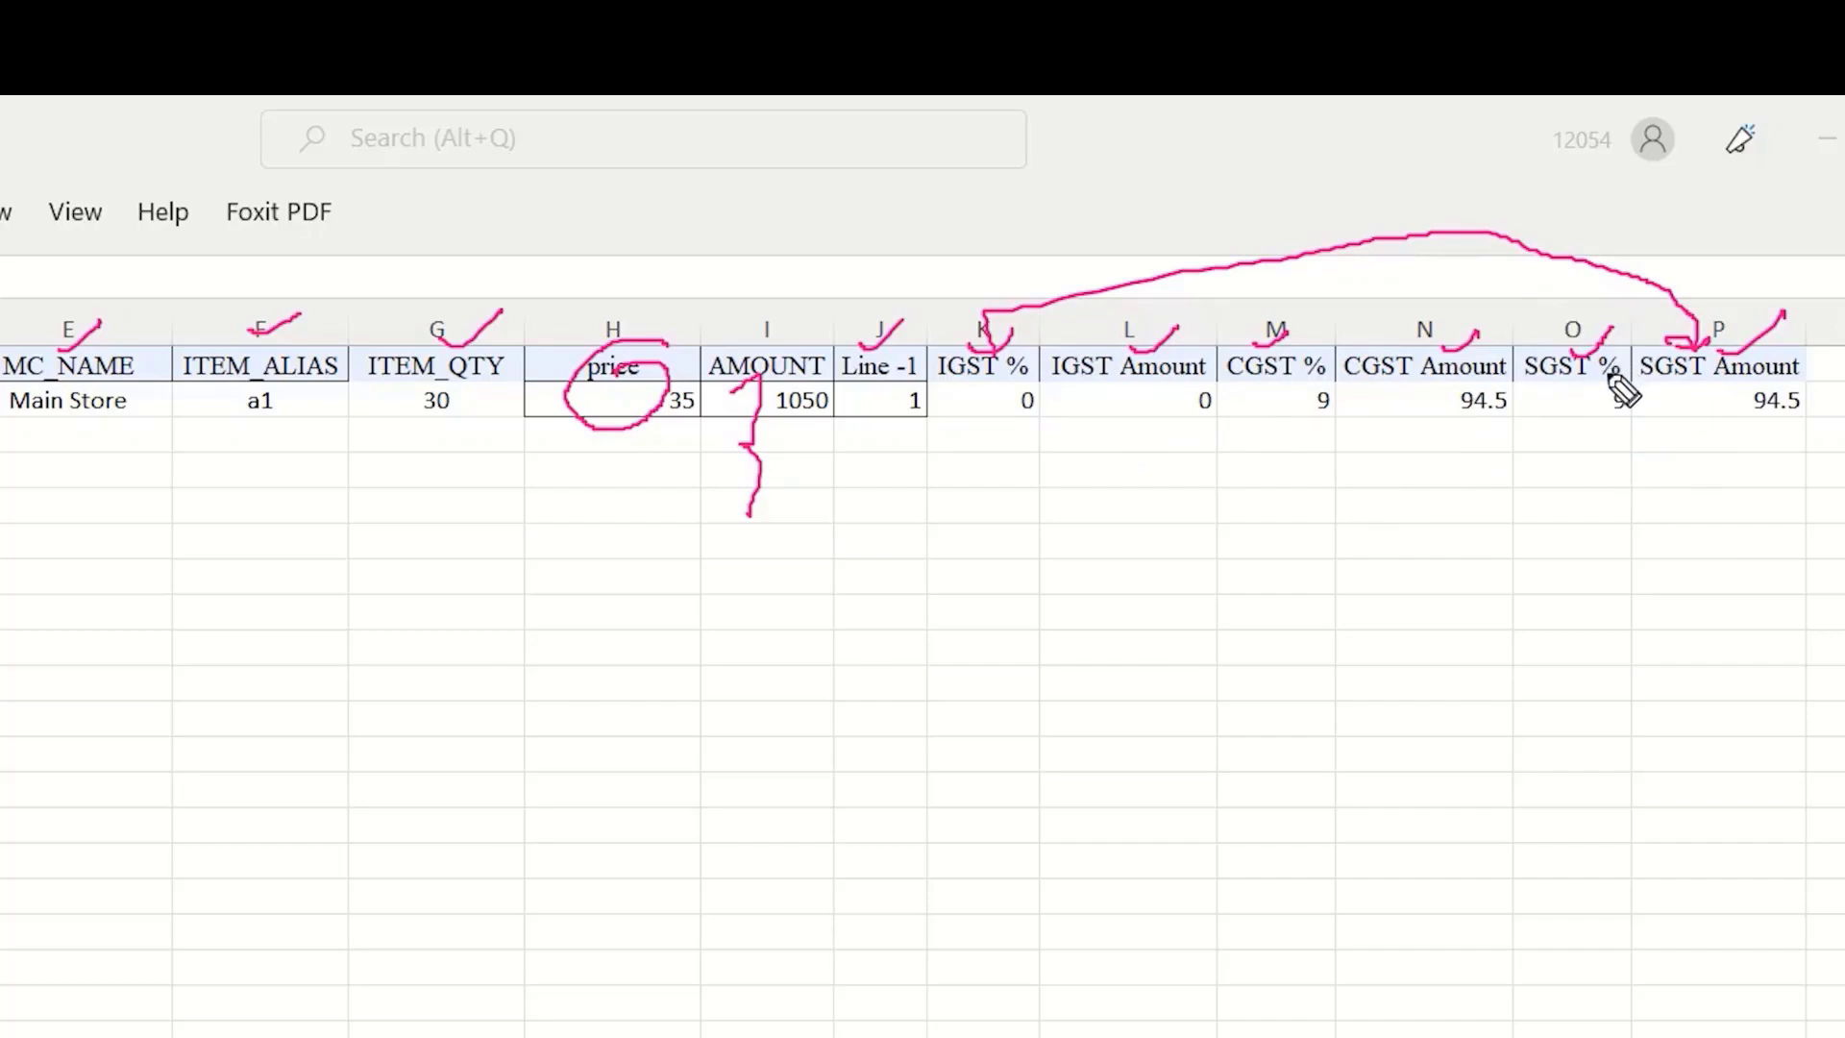
pyautogui.moveTo(1009, 415); pyautogui.dragTo(999, 373)
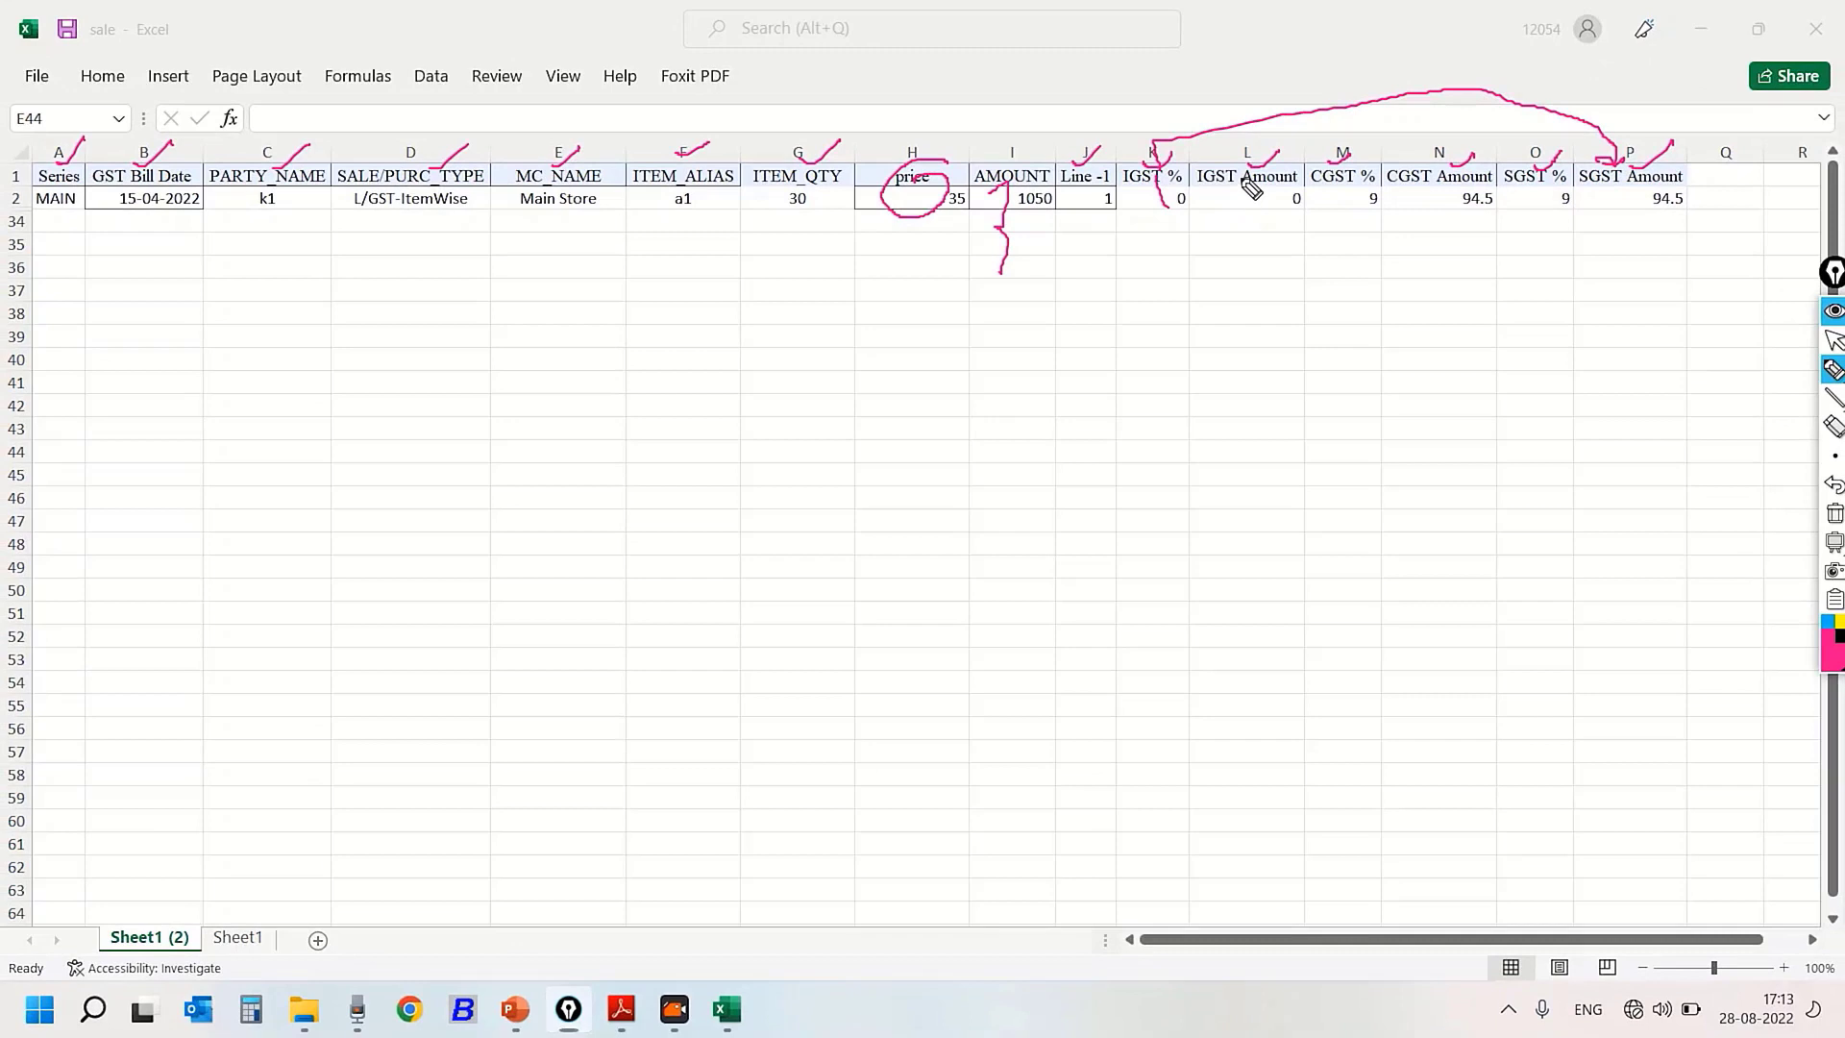
pyautogui.moveTo(1242, 187); pyautogui.dragTo(1241, 222)
pyautogui.click(1834, 513)
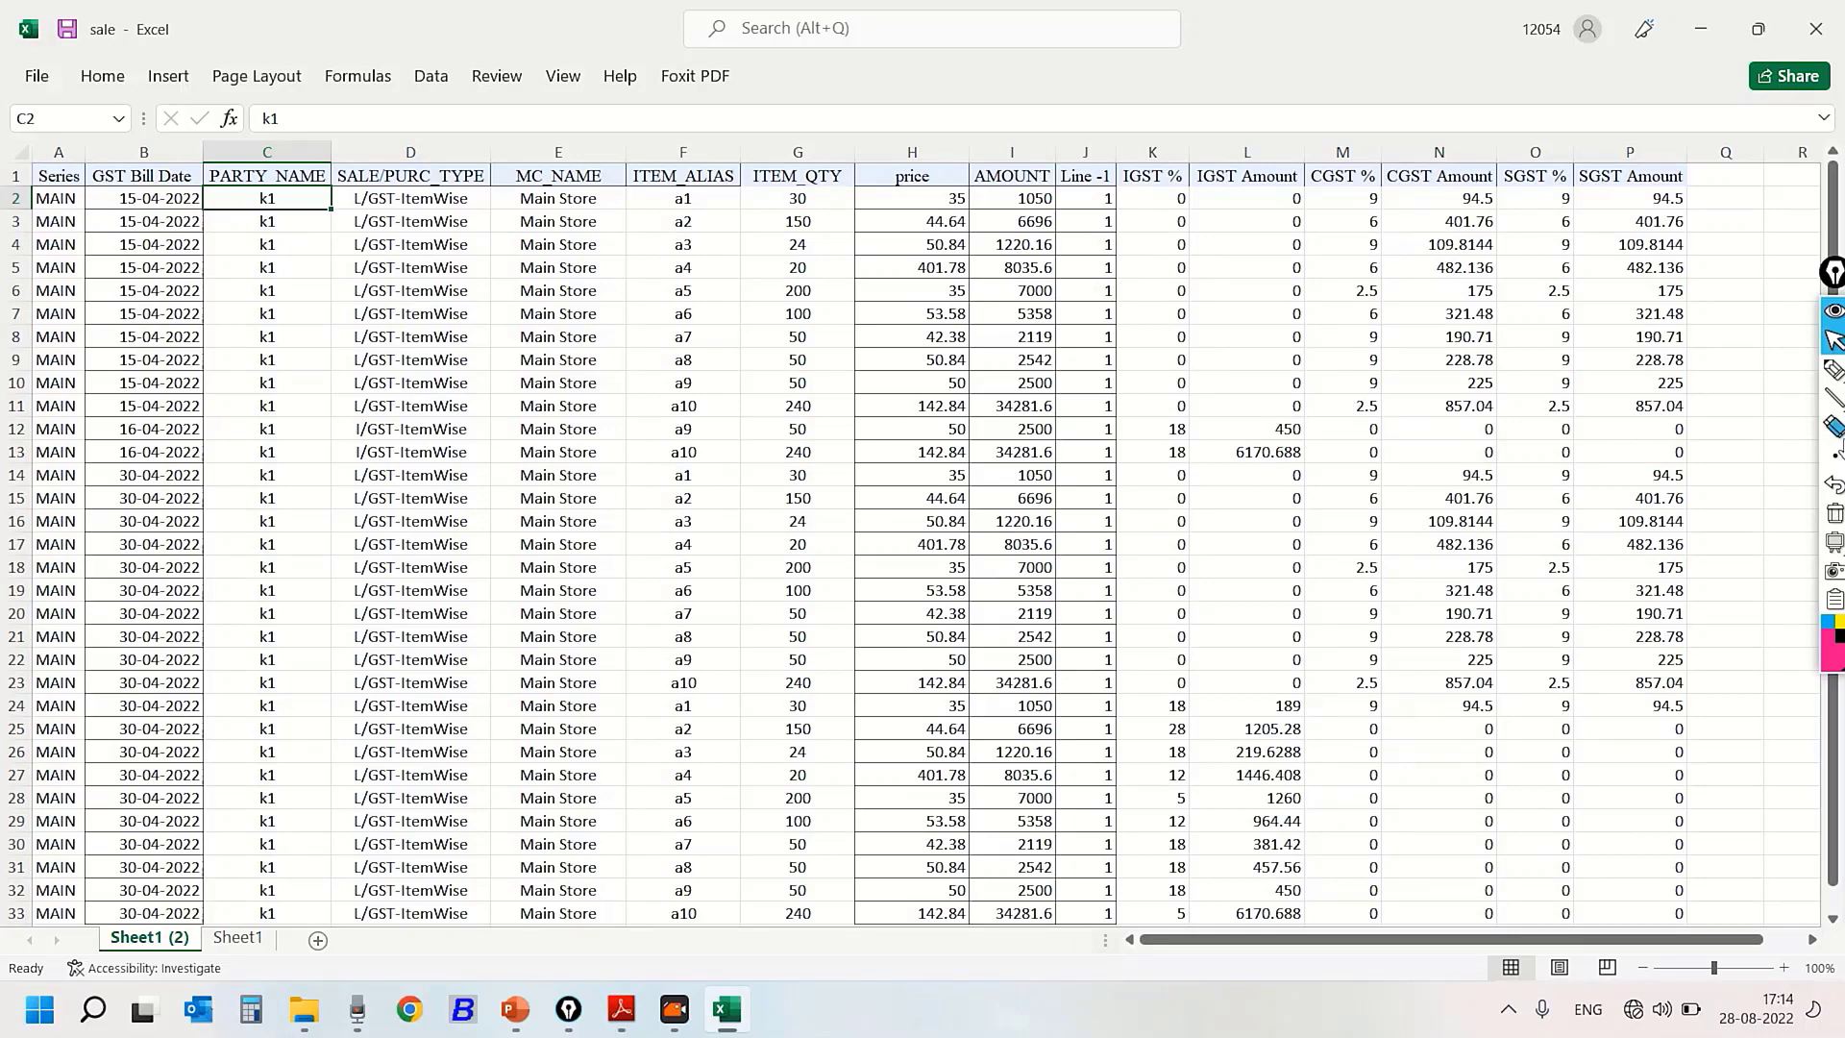
# Mark the row 2 entries from Series to AMOUNT with the pen, drawing a multiplication sign between quantity and price and circling the amount
pyautogui.click(1834, 369)
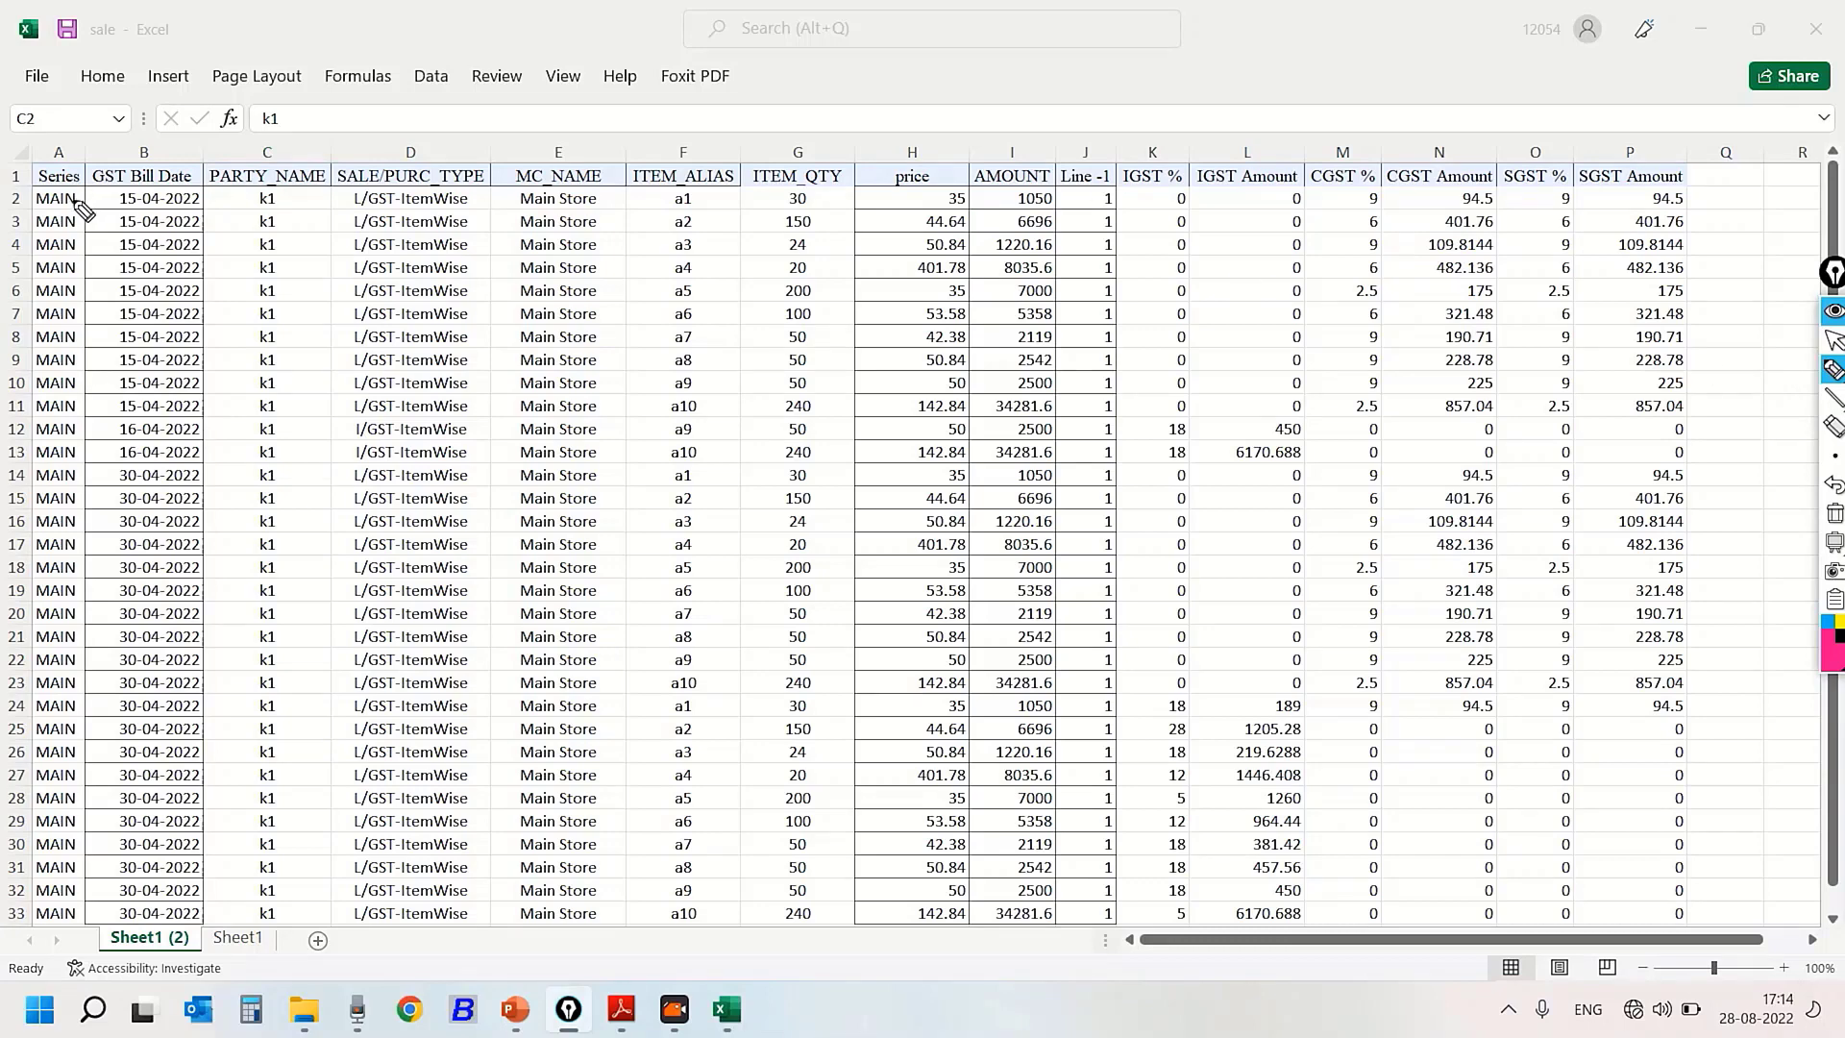
pyautogui.moveTo(73, 197); pyautogui.dragTo(323, 196)
pyautogui.moveTo(480, 202)
pyautogui.mouseDown()
pyautogui.moveTo(413, 191)
pyautogui.moveTo(357, 213)
pyautogui.moveTo(449, 212)
pyautogui.moveTo(462, 190)
pyautogui.mouseUp()
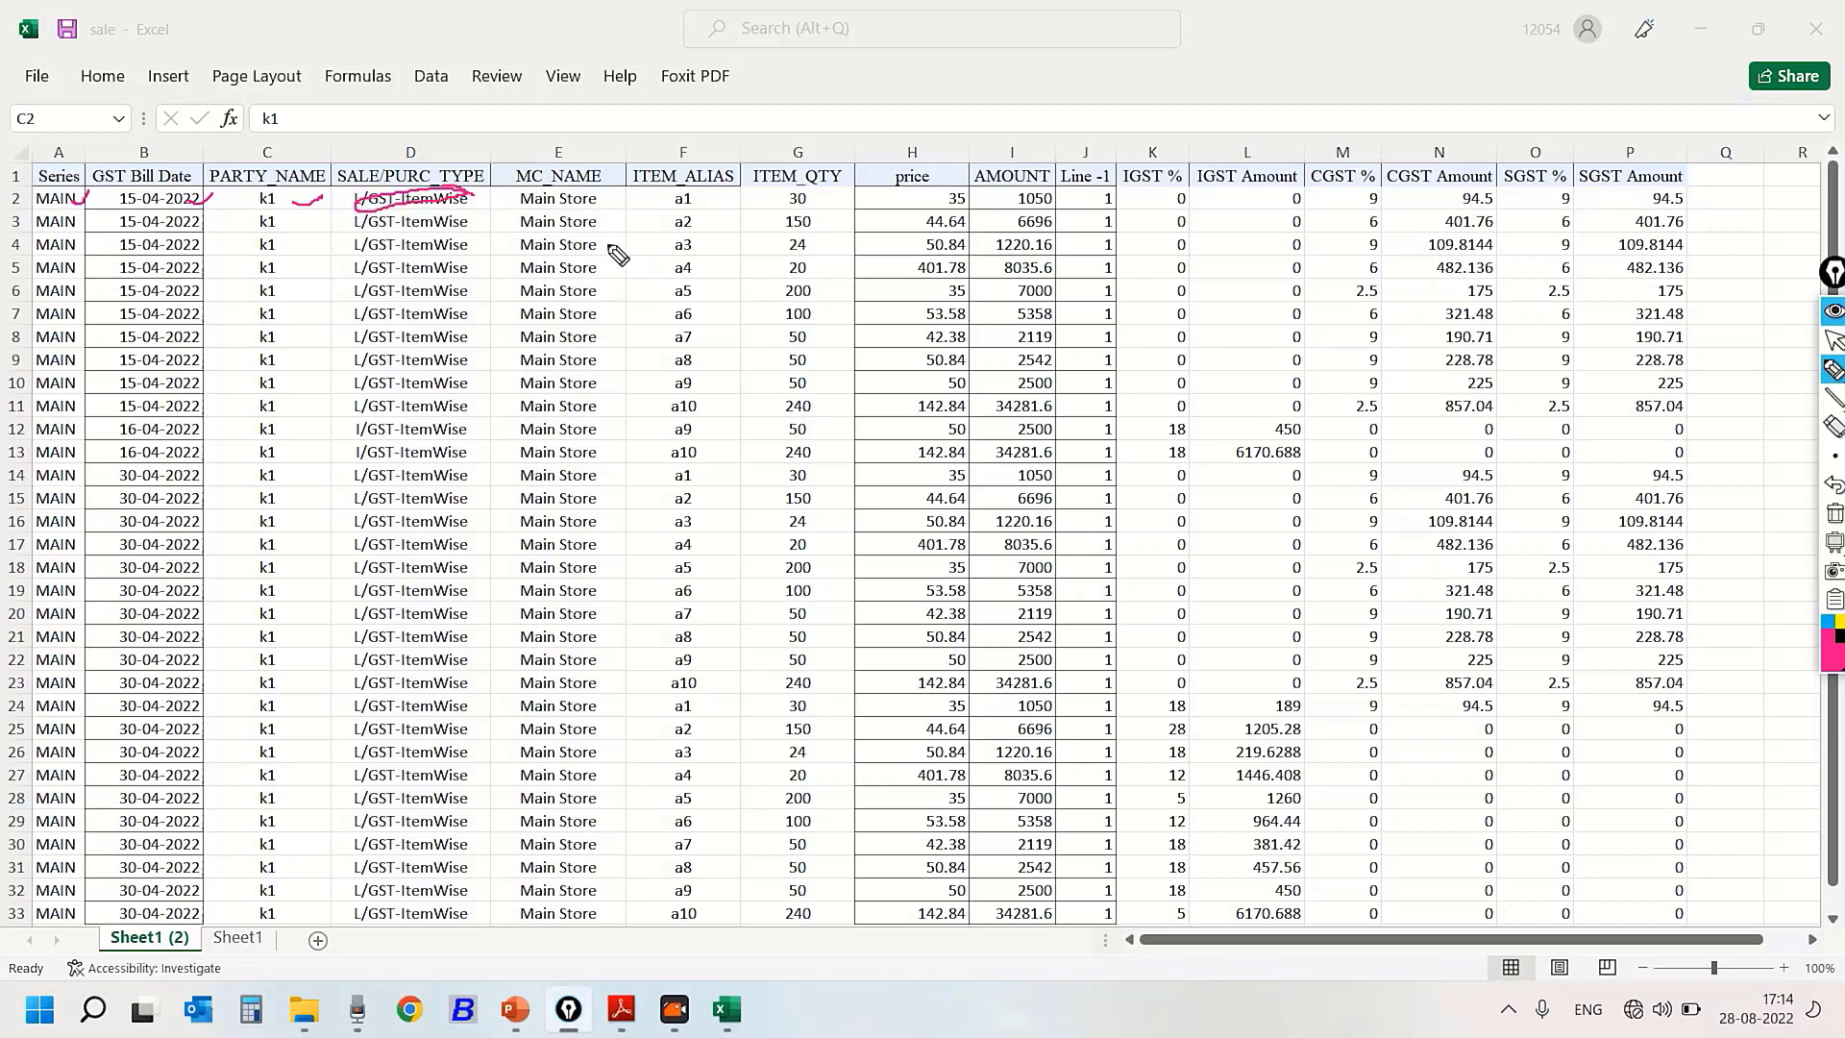
pyautogui.moveTo(594, 199)
pyautogui.mouseDown()
pyautogui.moveTo(546, 200)
pyautogui.moveTo(562, 219)
pyautogui.moveTo(598, 186)
pyautogui.mouseUp()
pyautogui.moveTo(708, 197)
pyautogui.mouseDown()
pyautogui.moveTo(1008, 207)
pyautogui.moveTo(1052, 192)
pyautogui.mouseUp()
pyautogui.moveTo(841, 200)
pyautogui.mouseDown()
pyautogui.moveTo(867, 193)
pyautogui.moveTo(858, 219)
pyautogui.mouseUp()
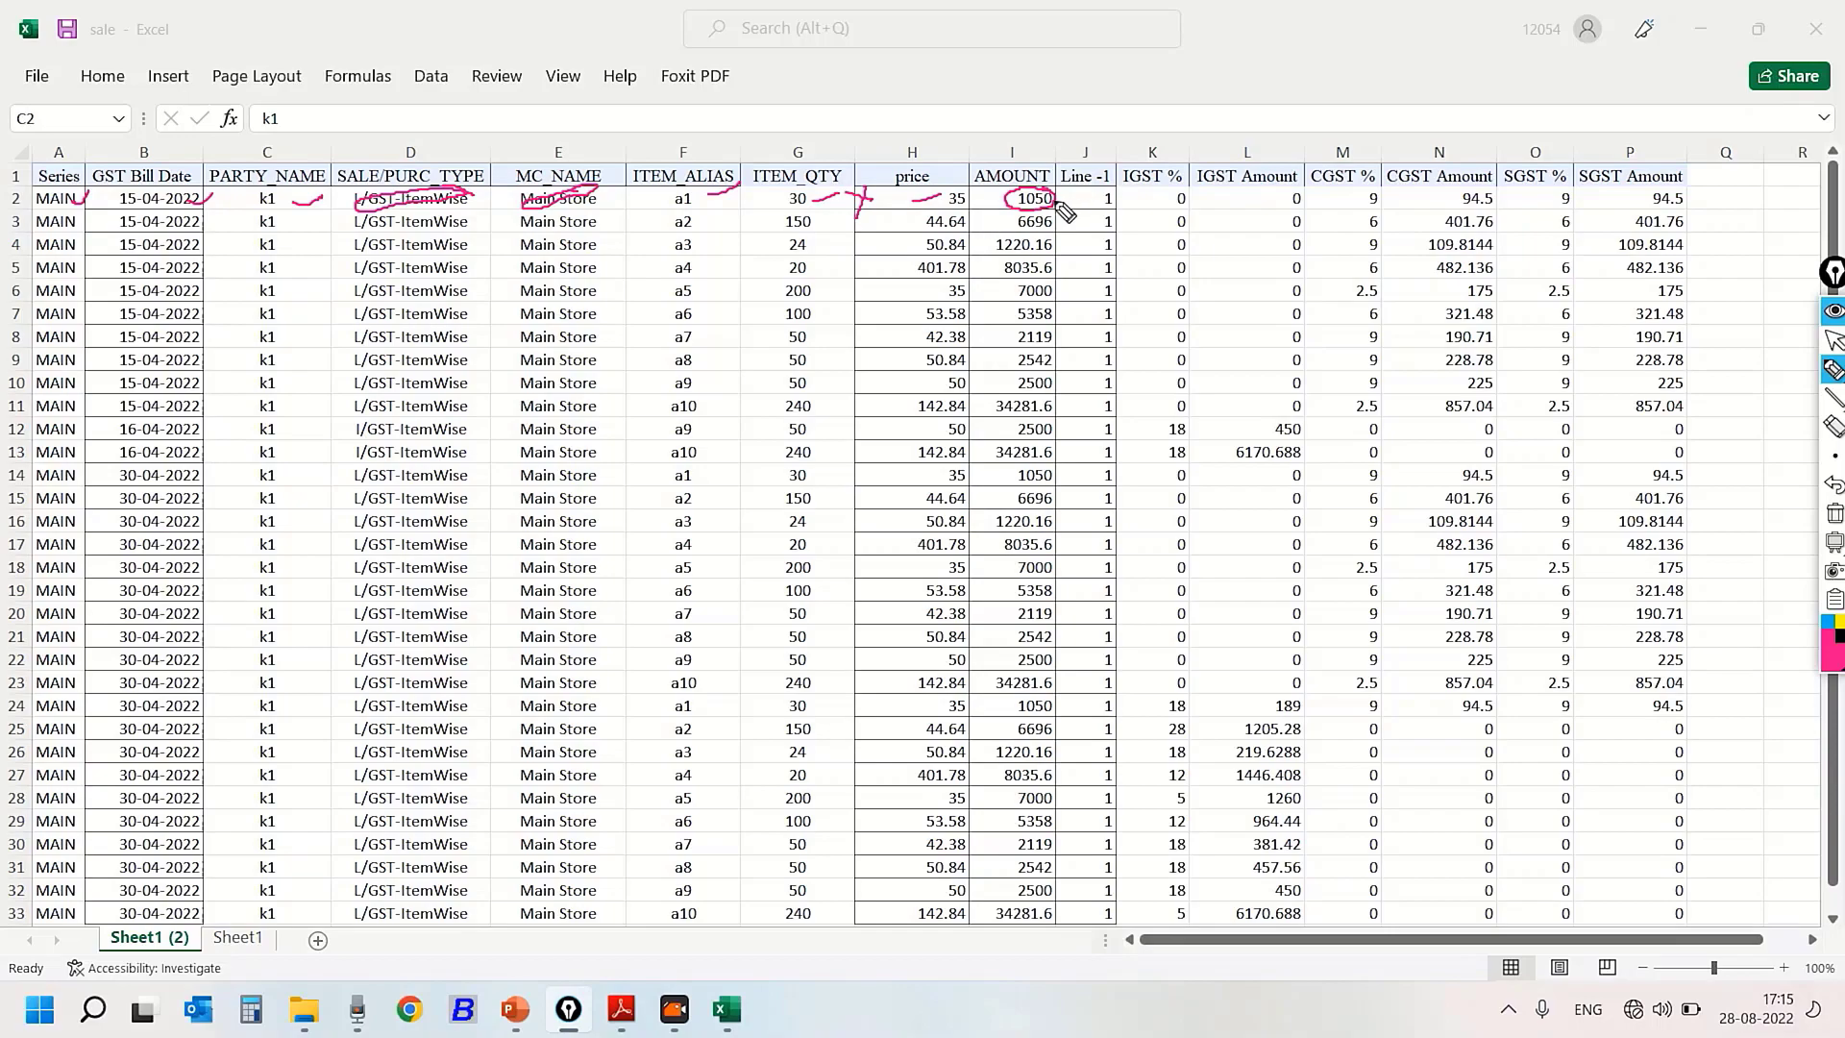
pyautogui.moveTo(1055, 195); pyautogui.dragTo(1073, 183)
# Set the item quantity in G2 to 1 to test the amount calculation, and undo the change
pyautogui.moveTo(1837, 375)
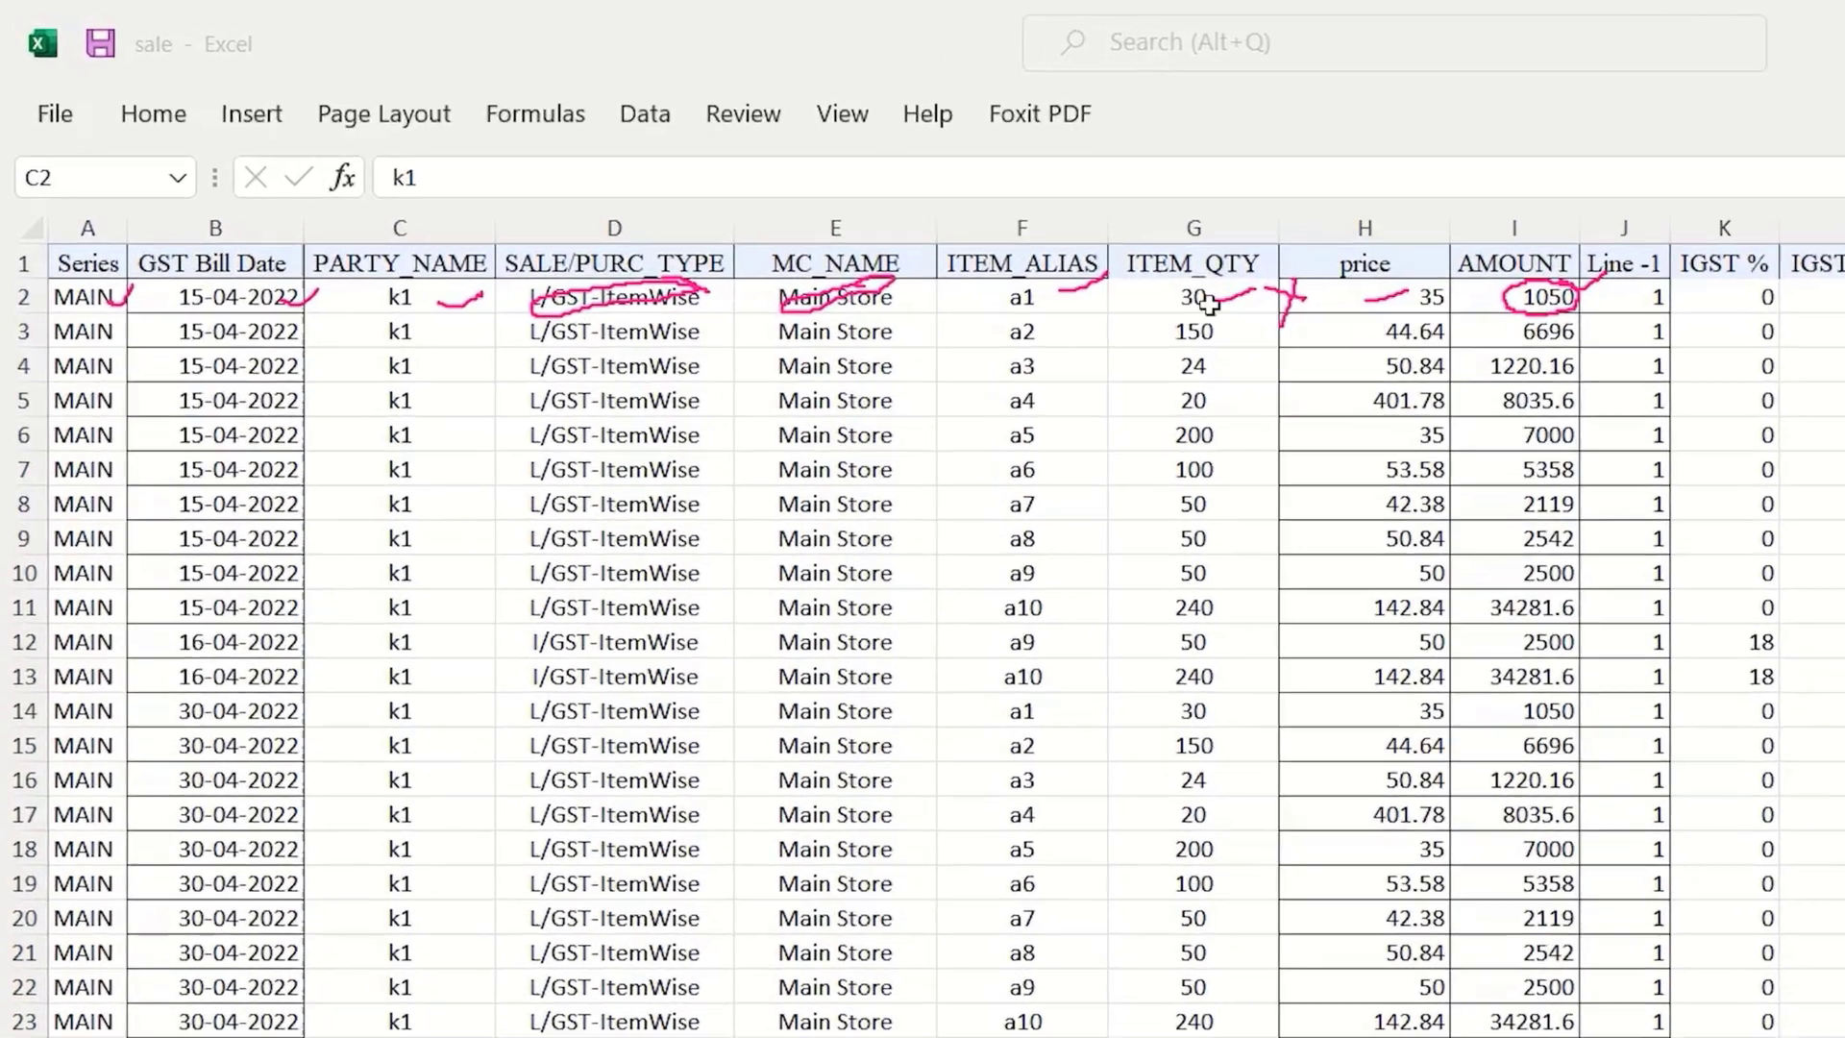
pyautogui.click(1209, 305)
pyautogui.write('1')
pyautogui.press('Return')
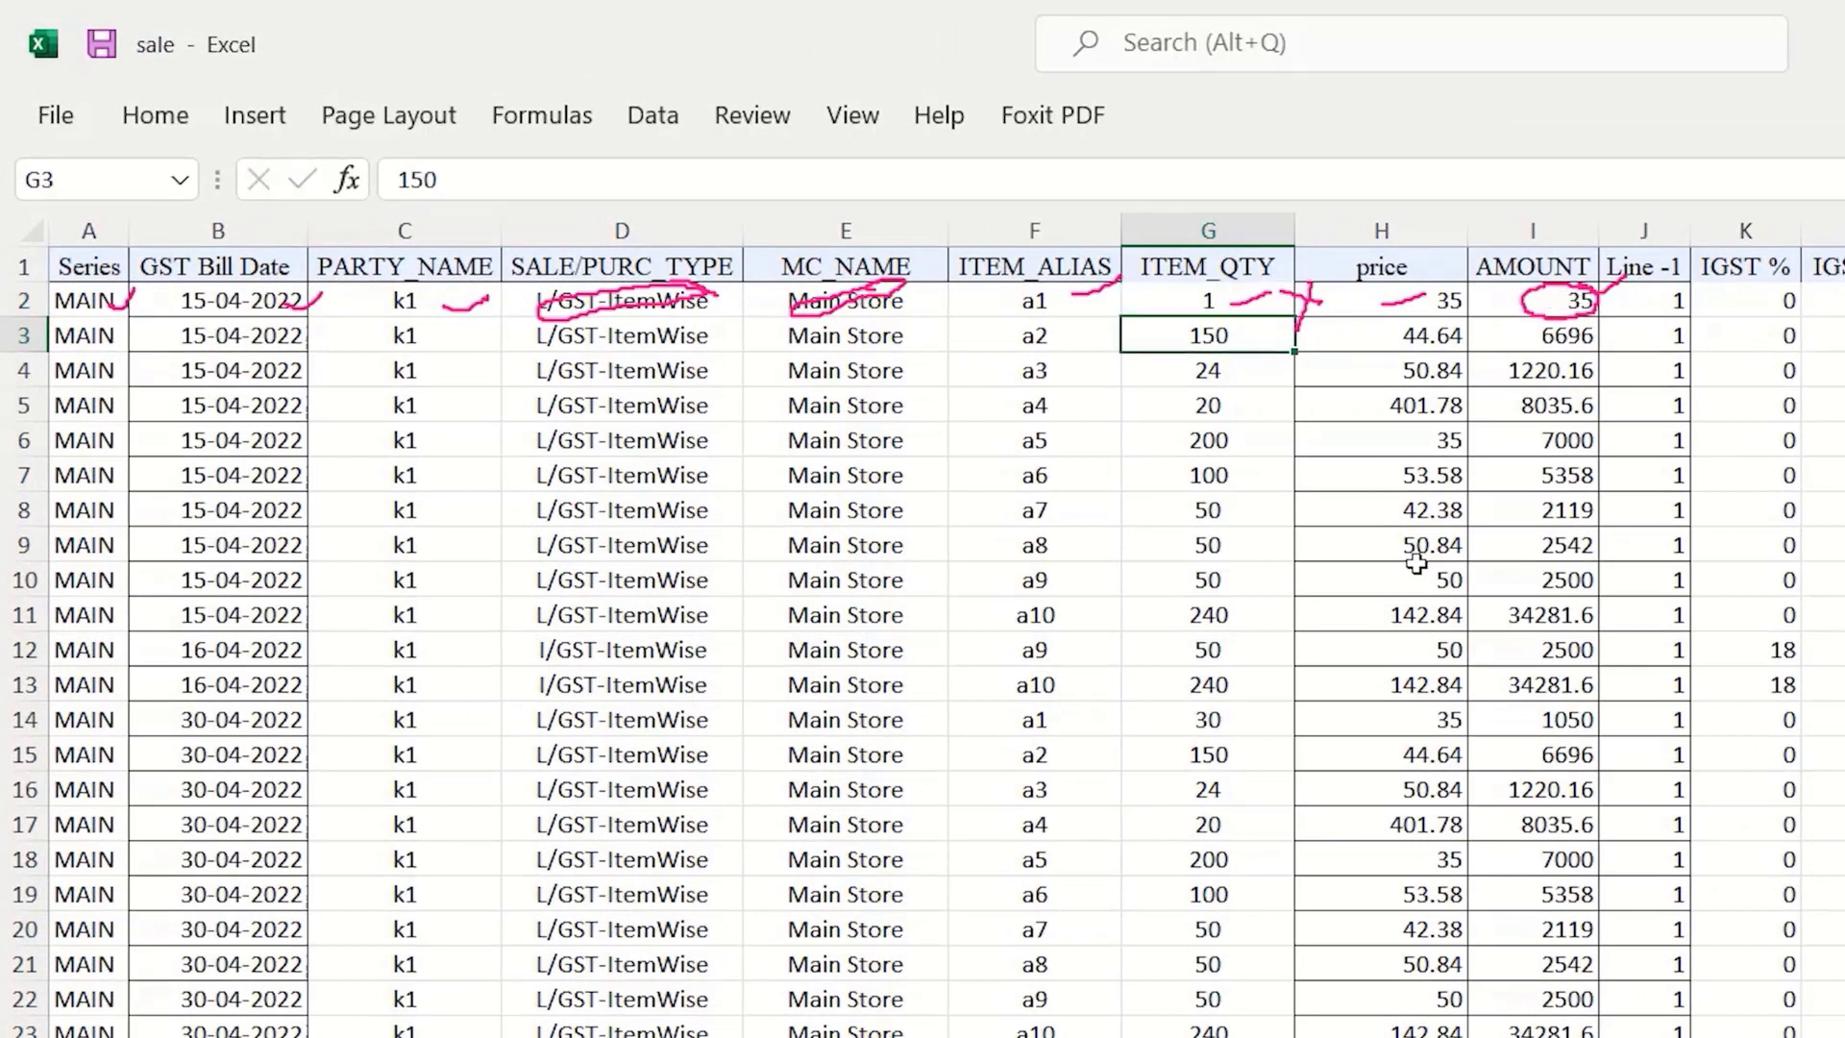
pyautogui.press('Up')
pyautogui.hotkey('ctrl', 'z')
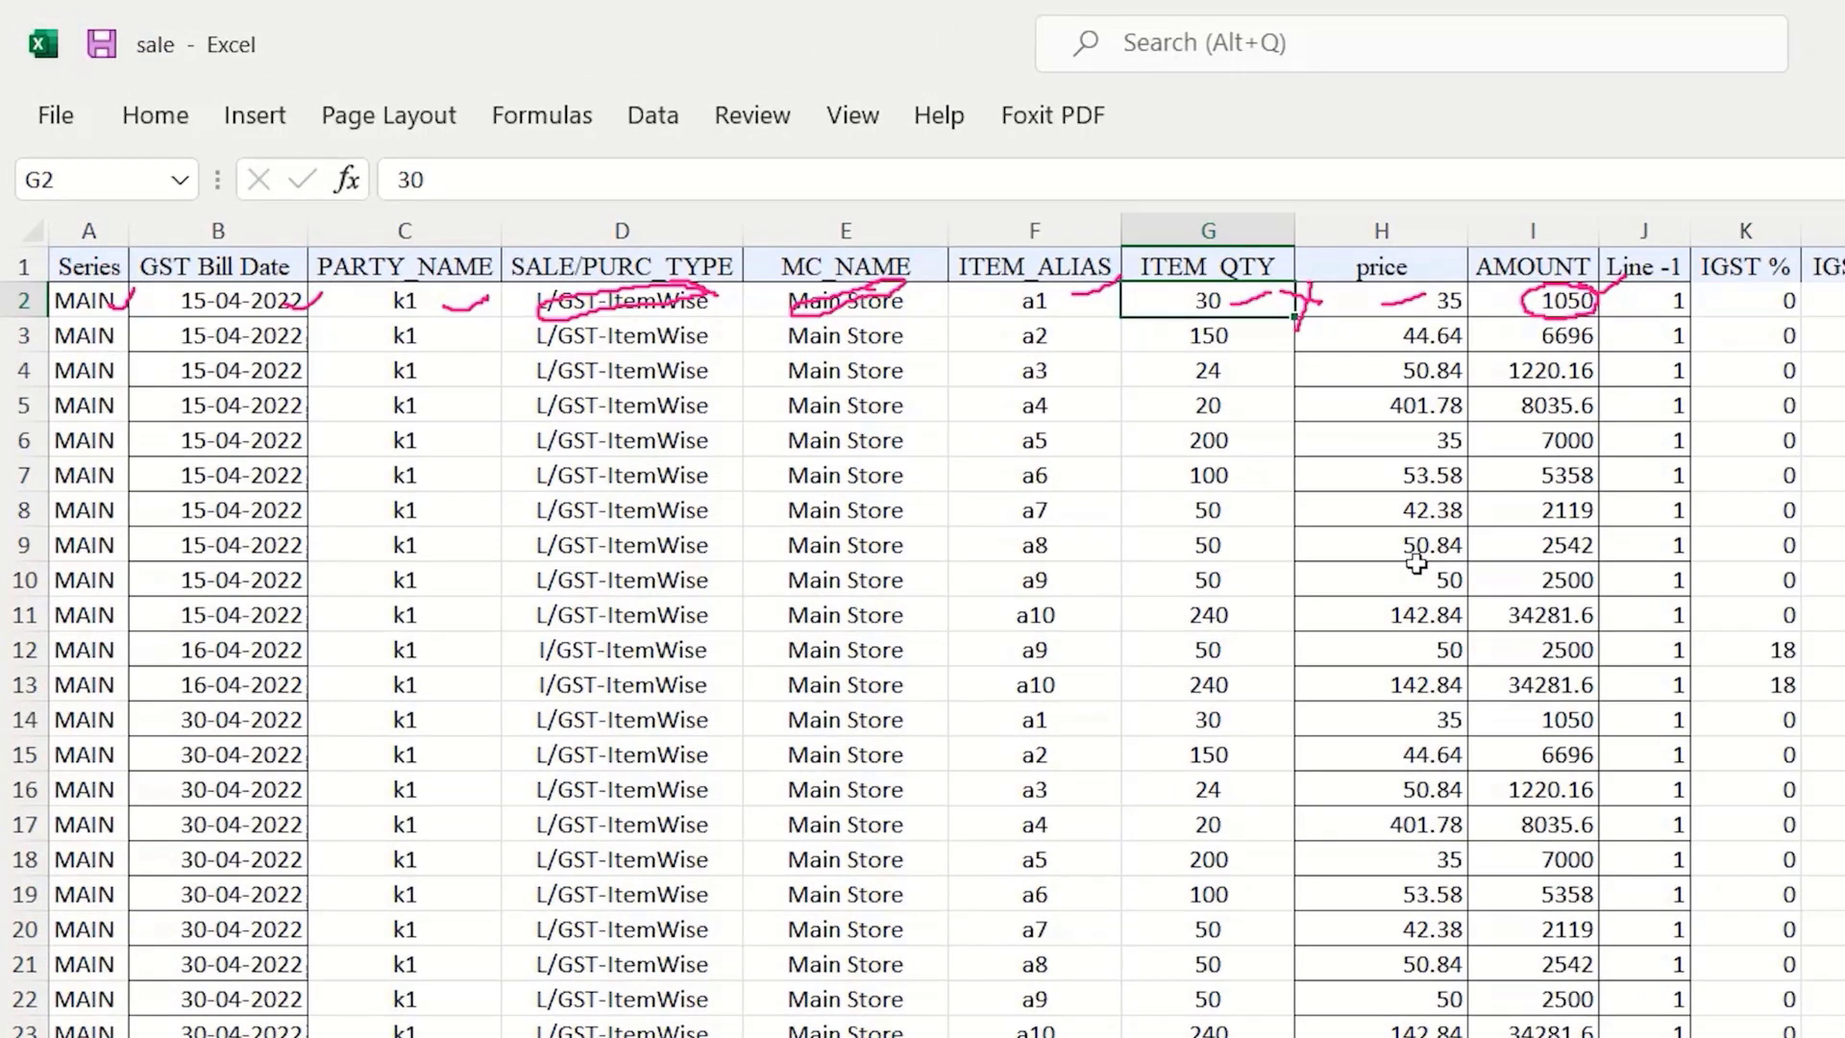
# Show the AMOUNT formula of I2, underline its two cell references with the pen, and tick the IGST % column
pyautogui.click(1545, 307)
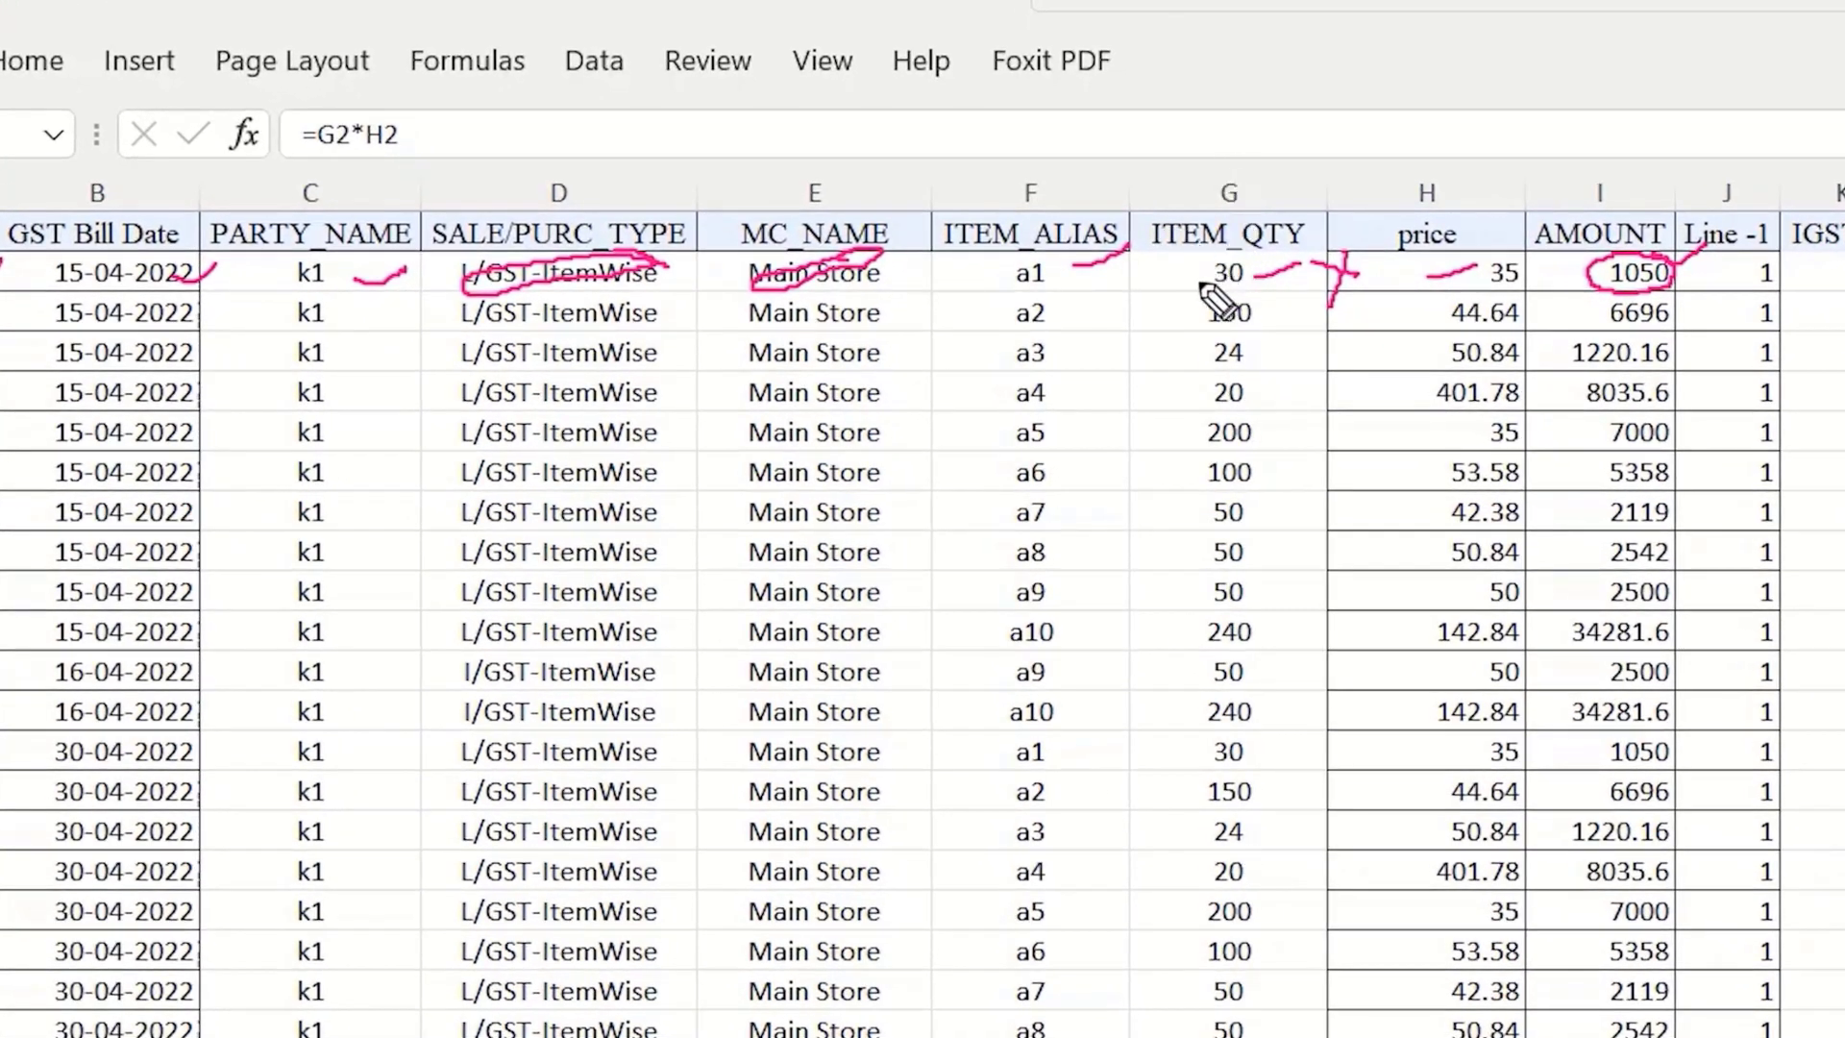
pyautogui.moveTo(318, 154); pyautogui.dragTo(389, 159)
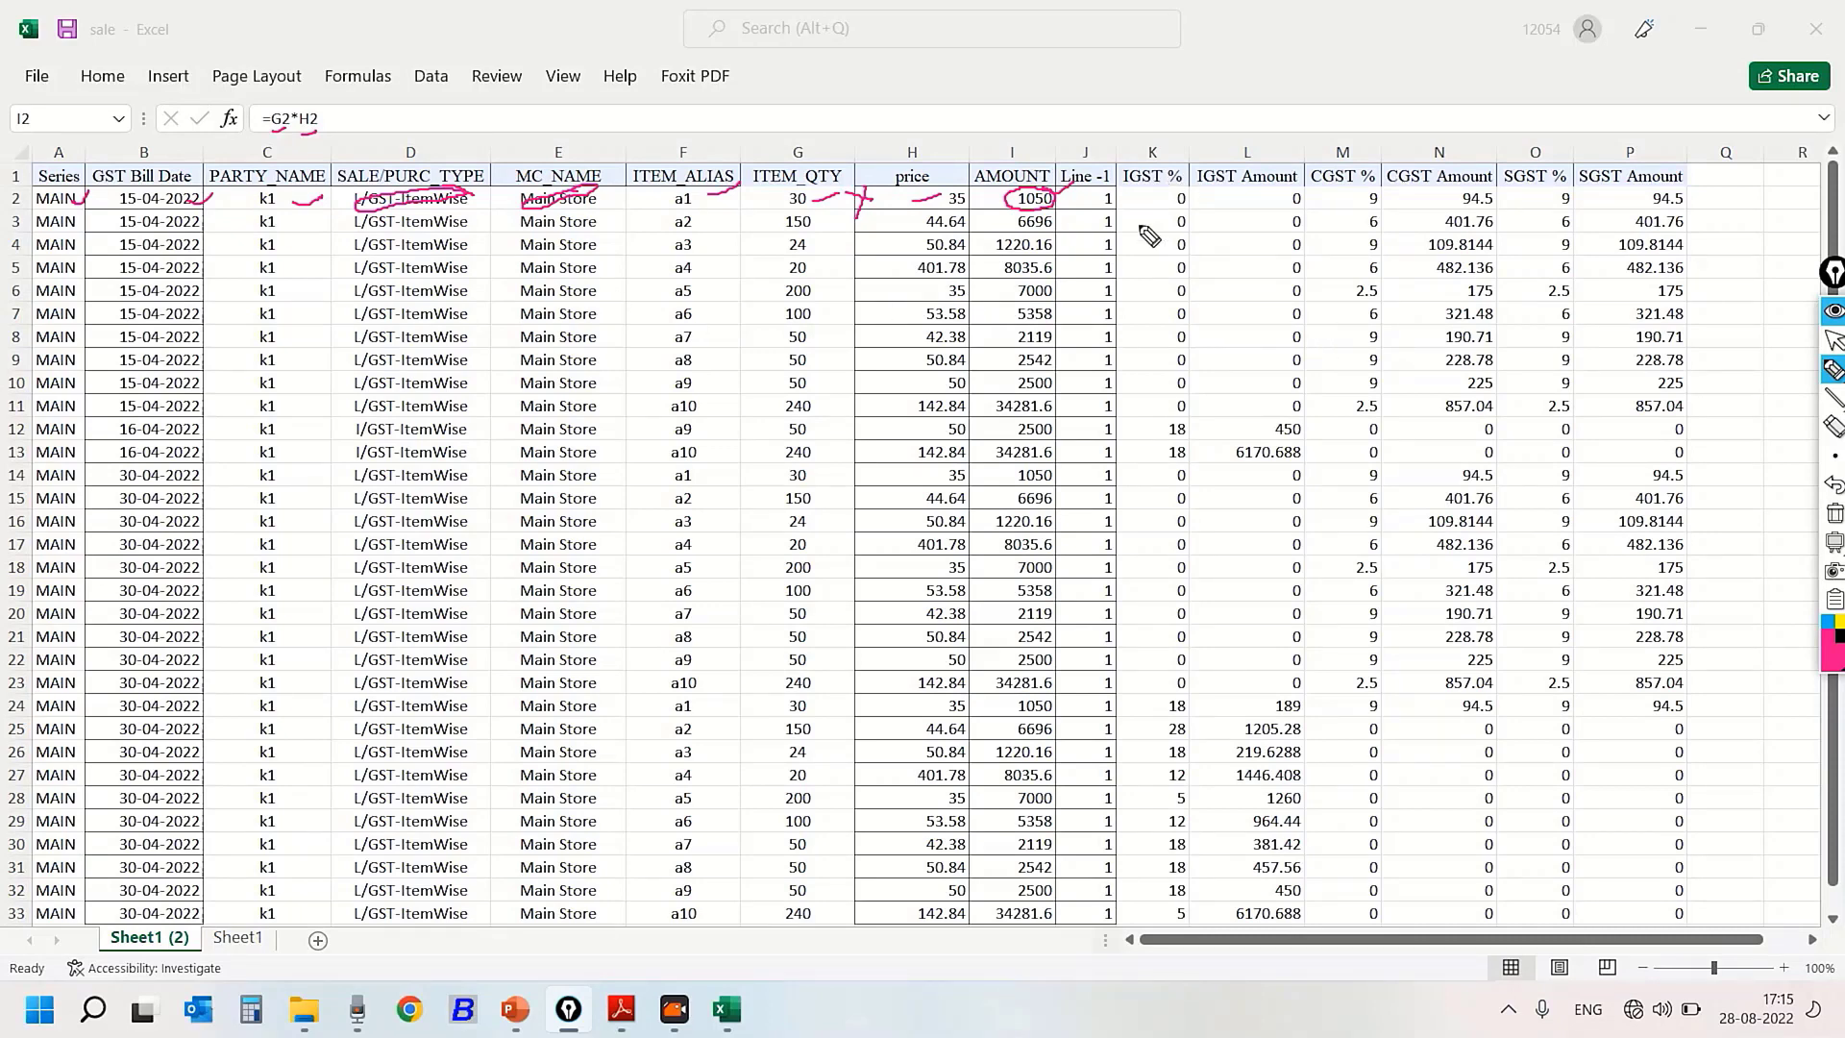
pyautogui.moveTo(1161, 160); pyautogui.dragTo(1189, 141)
# Examine the IGST, CGST and SGST rates and amounts of all sale rows down to row 33
pyautogui.click(1833, 340)
pyautogui.scroll(-4, 1152, 413)
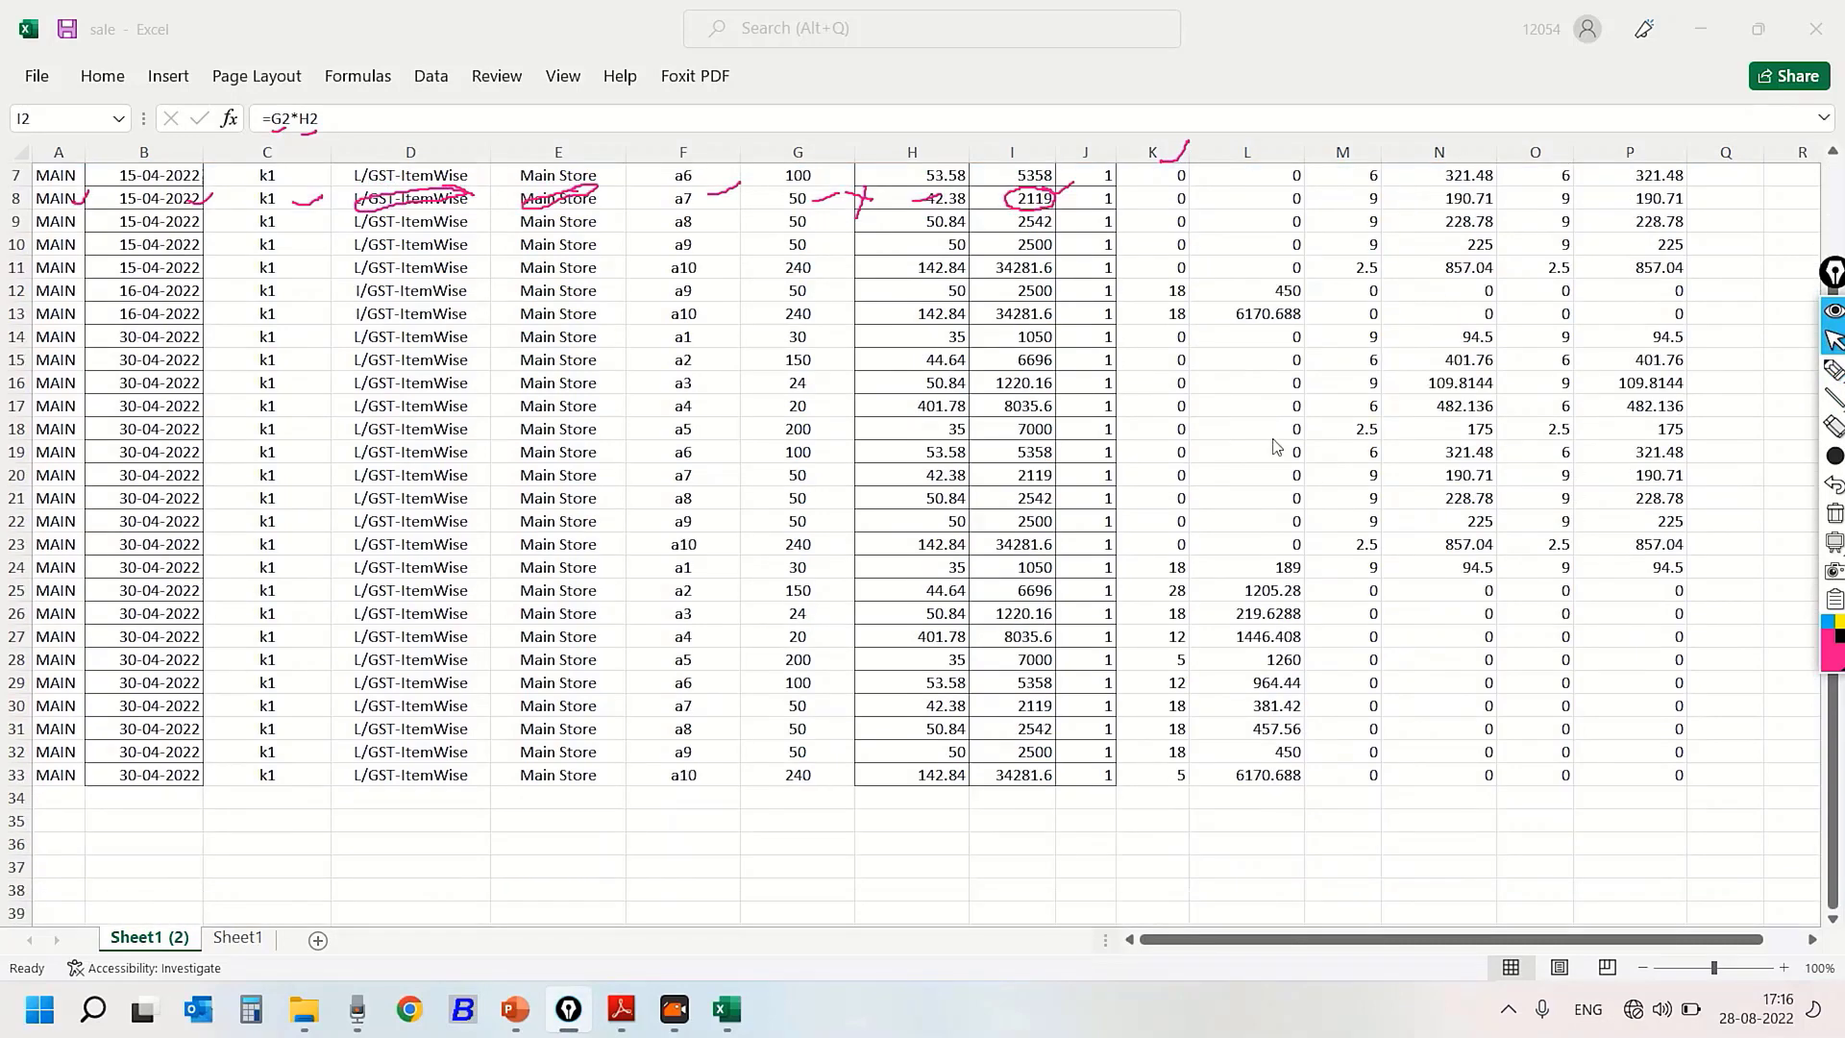
pyautogui.scroll(4, 1312, 452)
pyautogui.scroll(-4, 1196, 613)
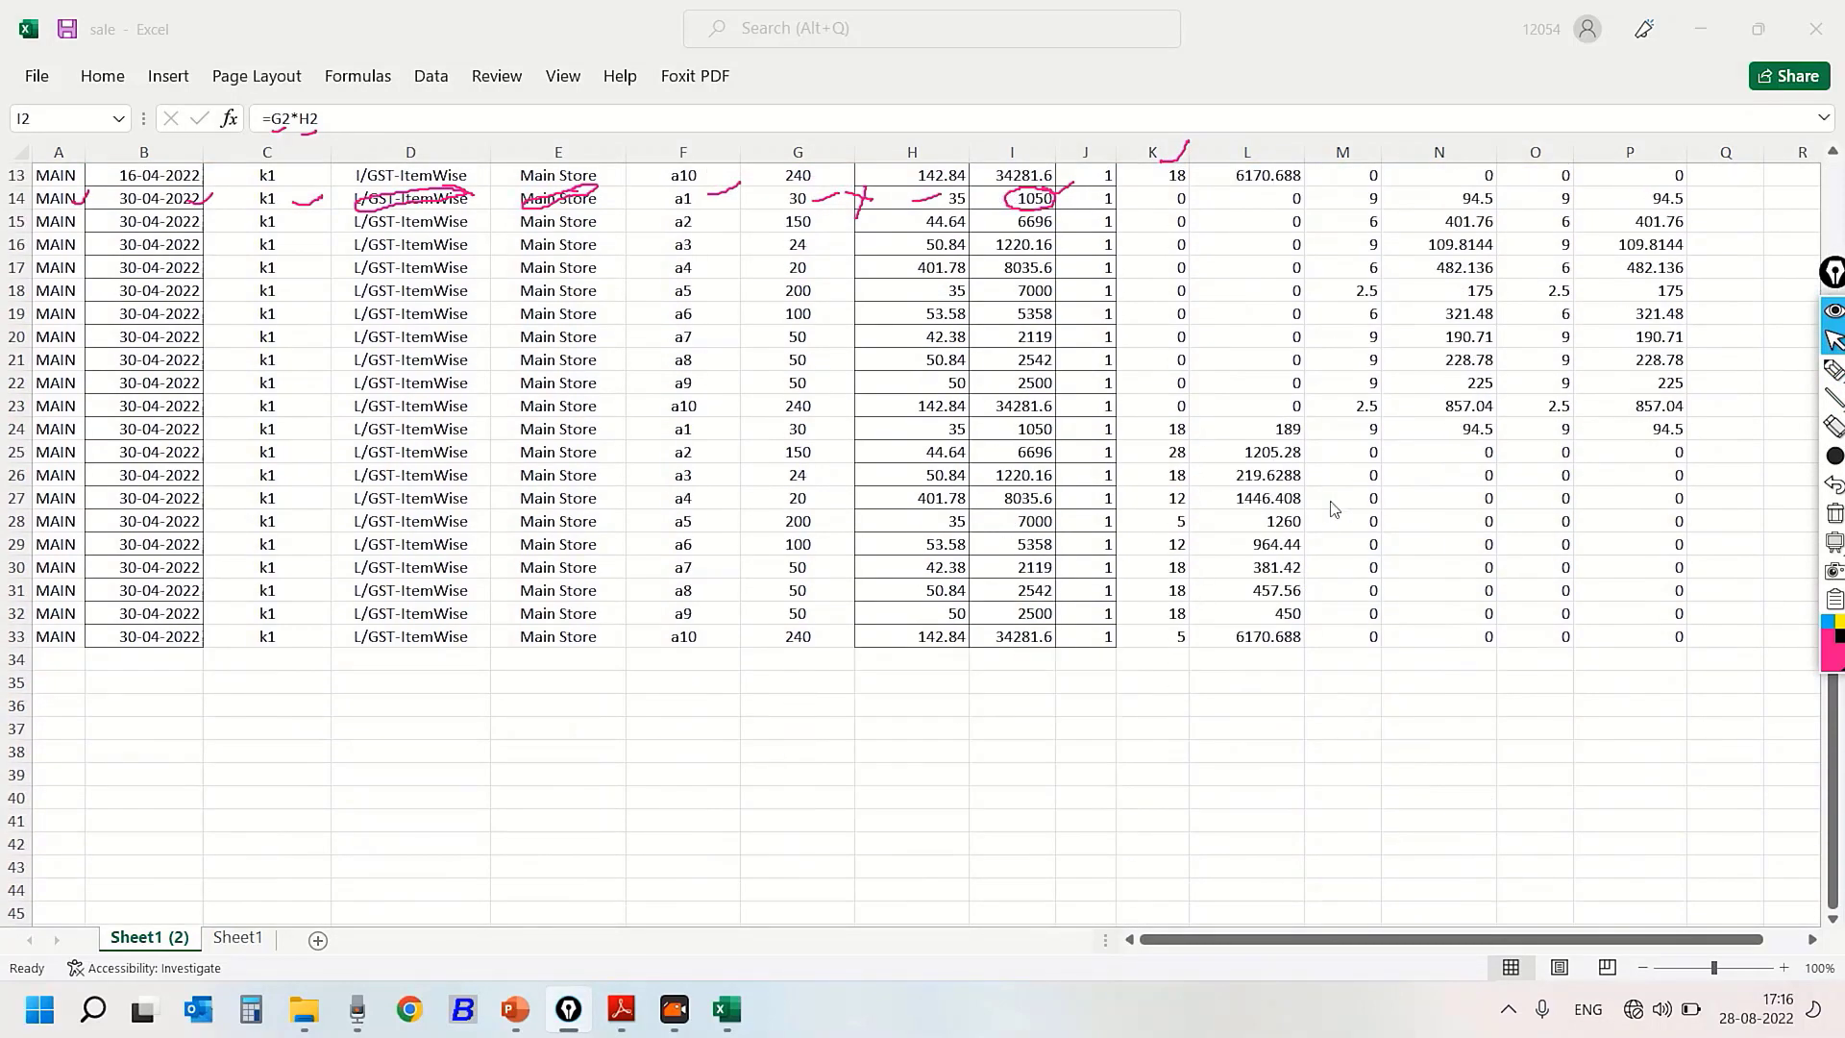
pyautogui.scroll(4, 1333, 509)
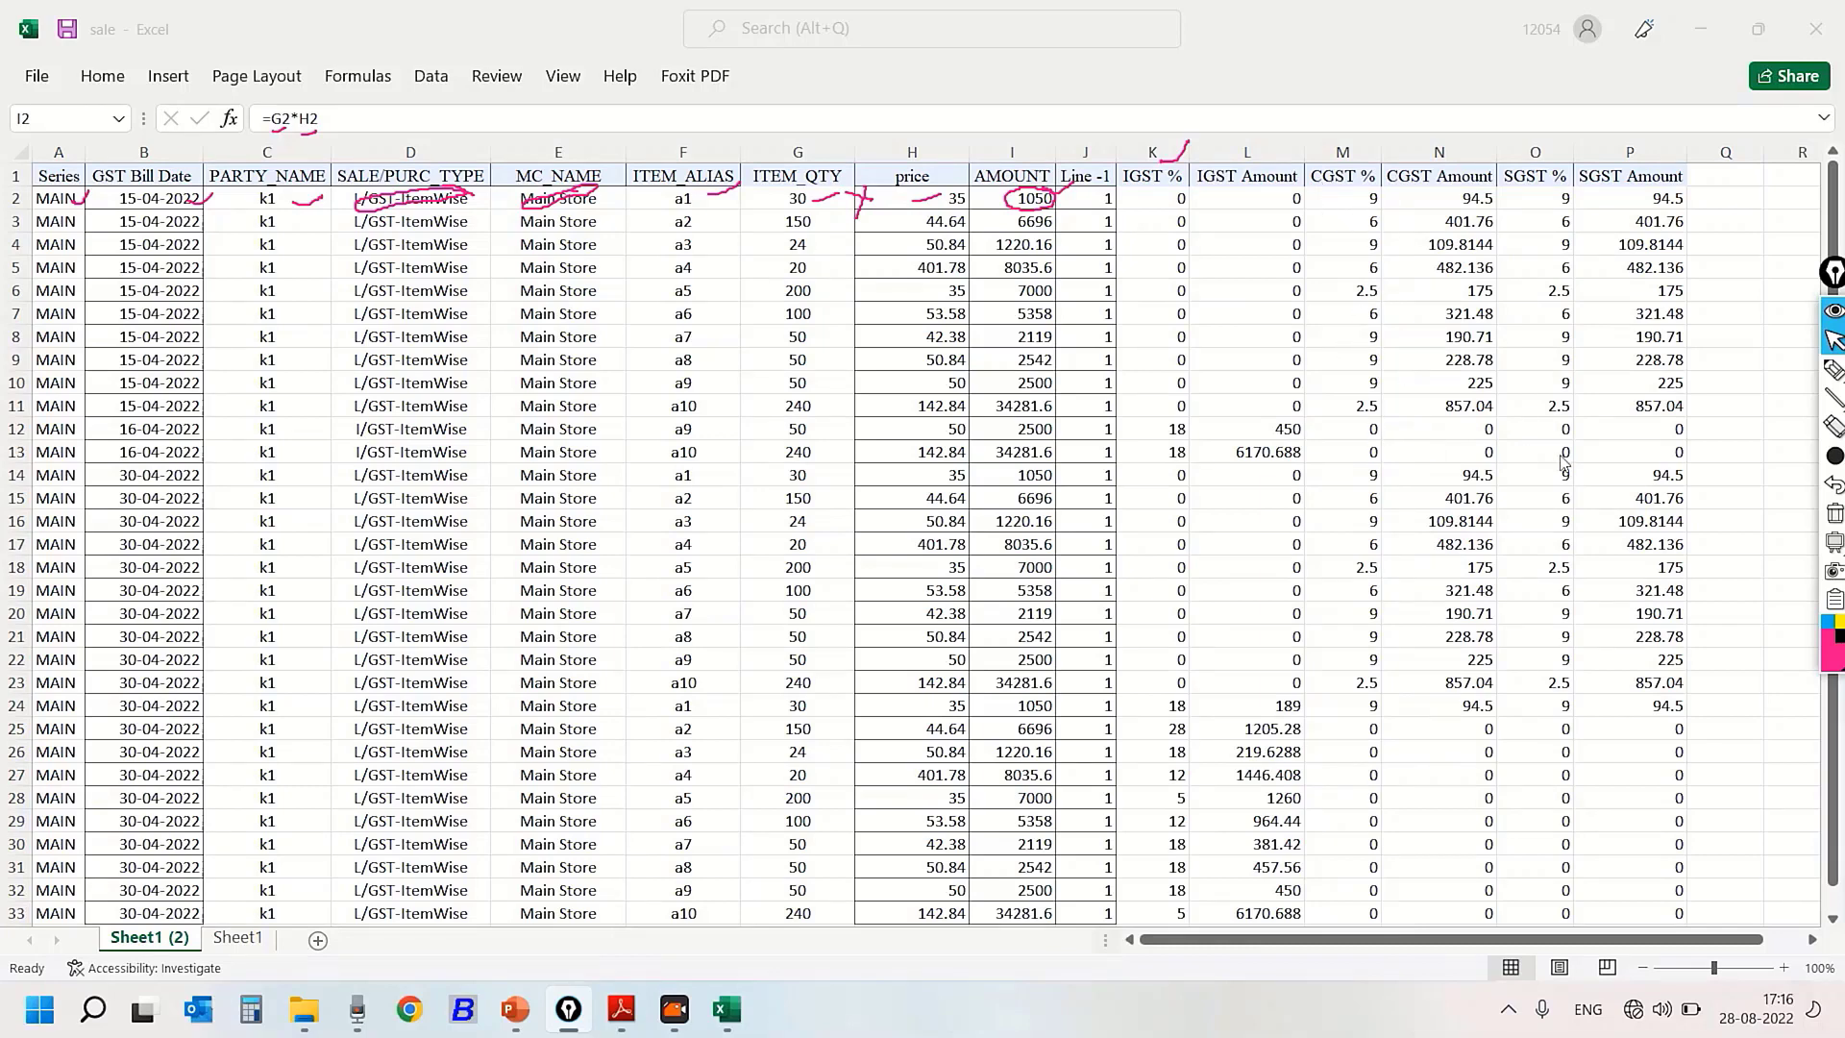
pyautogui.scroll(-4, 1602, 544)
pyautogui.click(1359, 470)
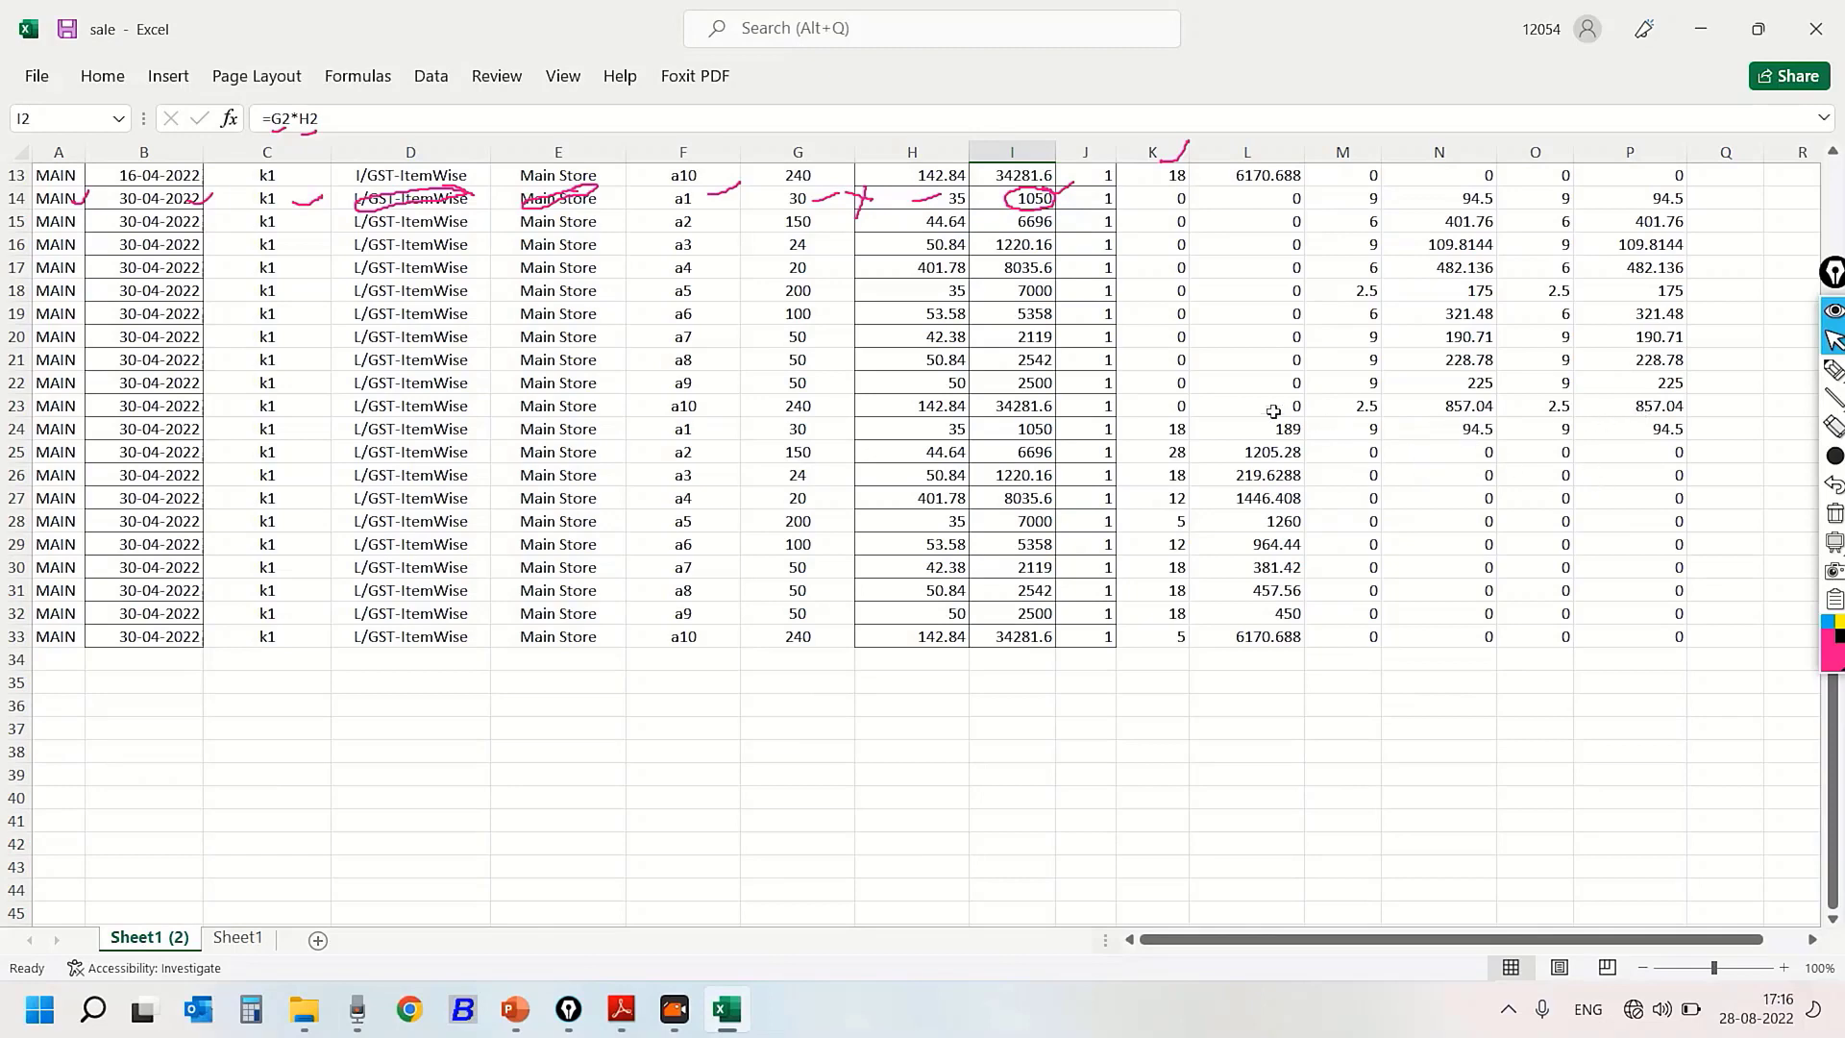
pyautogui.scroll(4, 1280, 426)
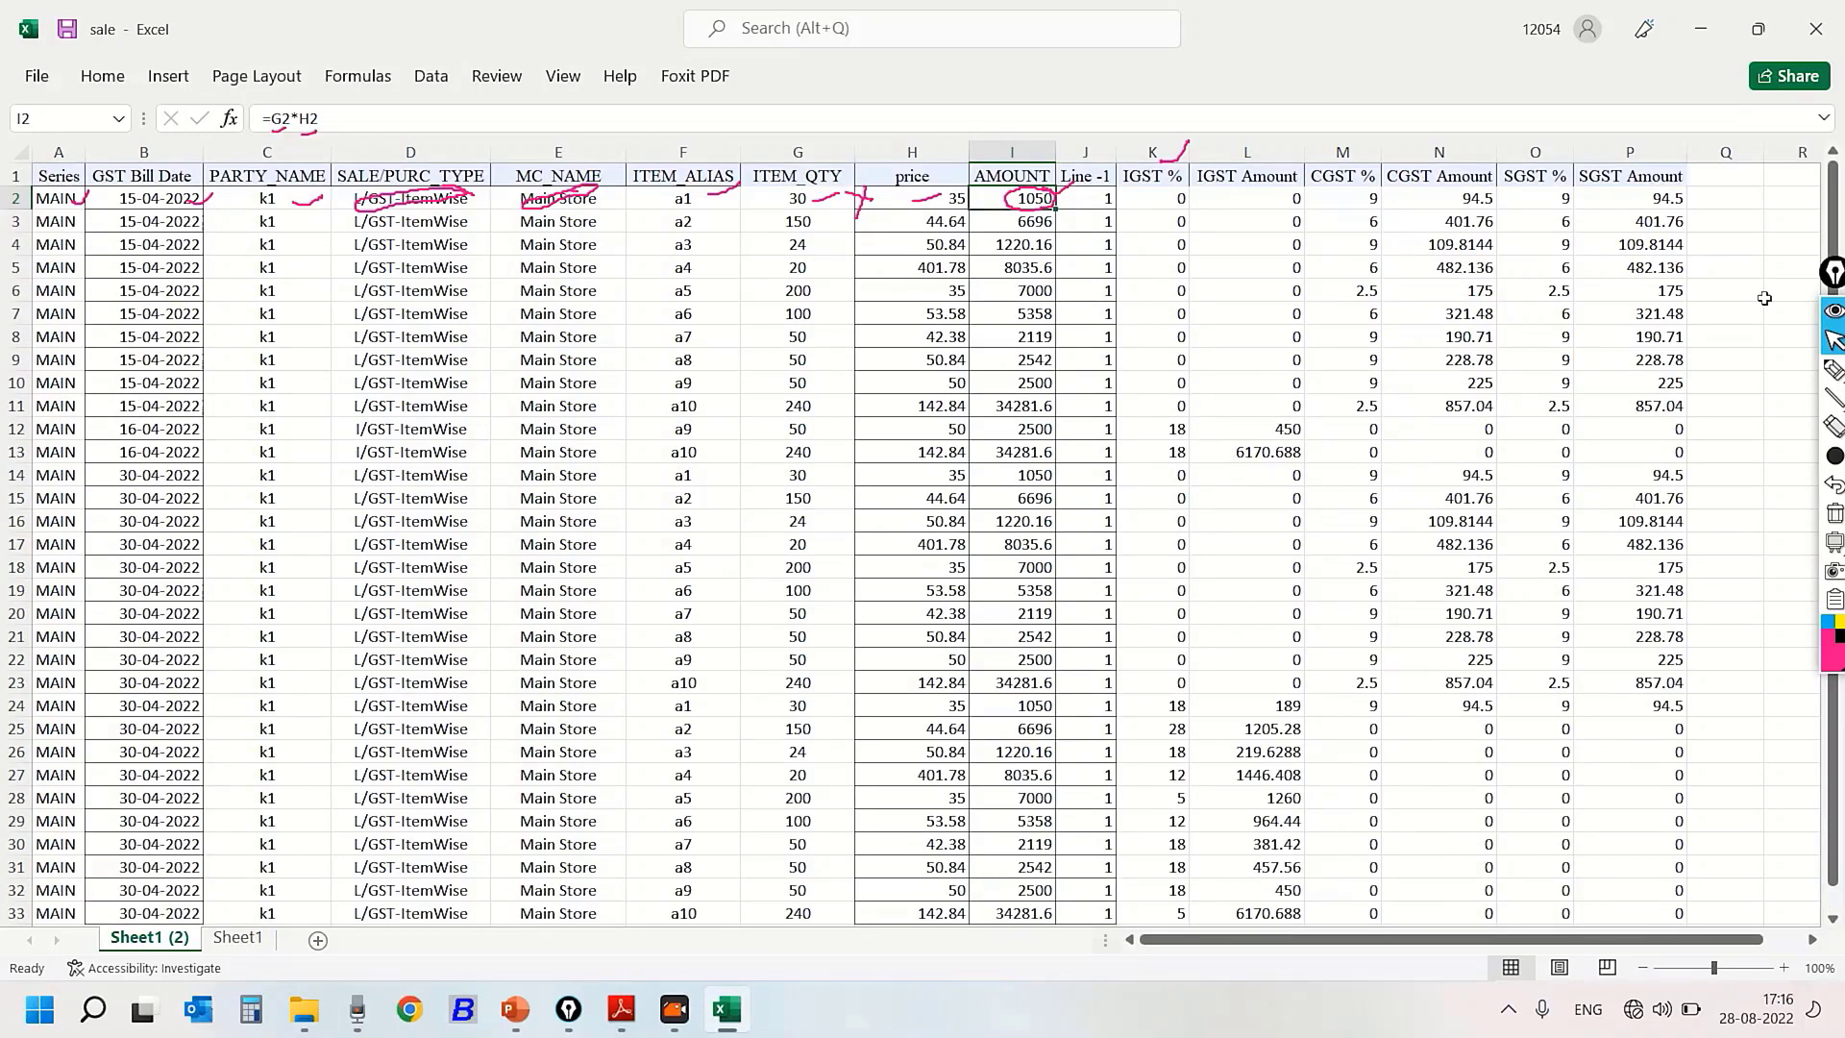
# Check the CGST % cell in row 2 and open the CGST Amount formula in N2 to view its references
pyautogui.click(1833, 369)
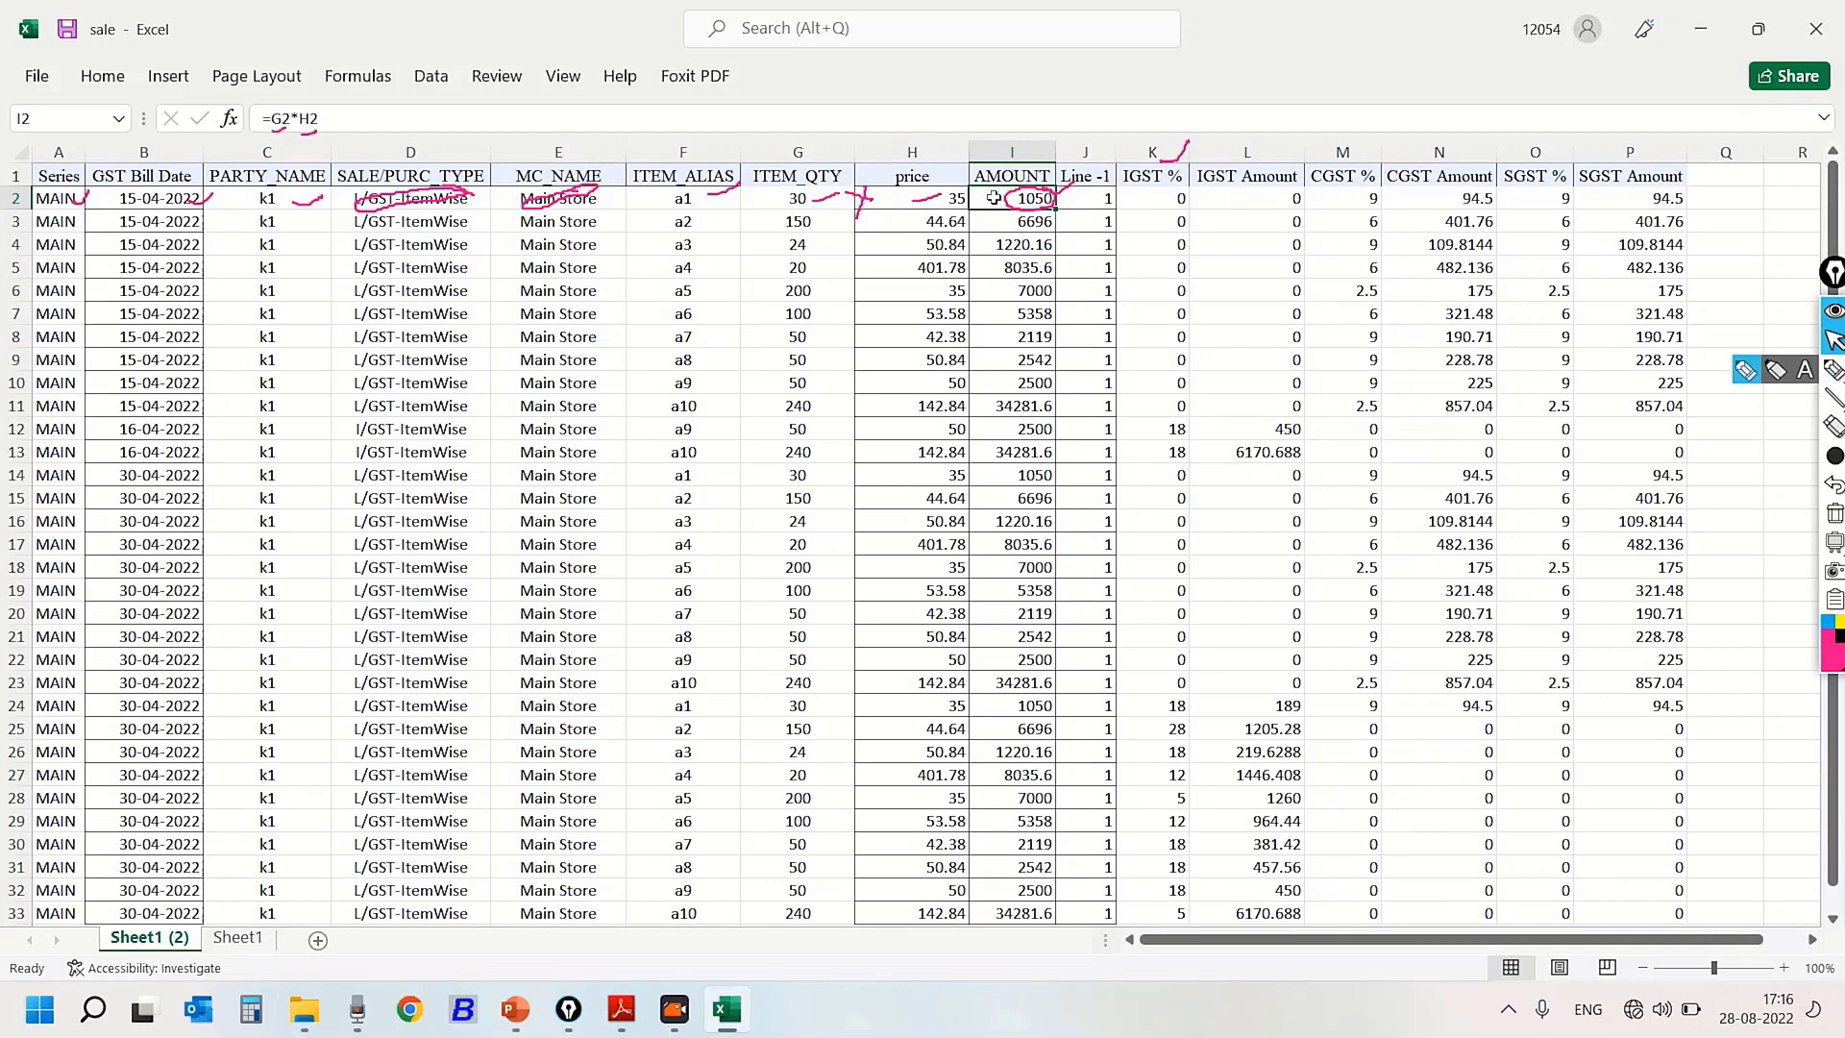
pyautogui.click(1371, 201)
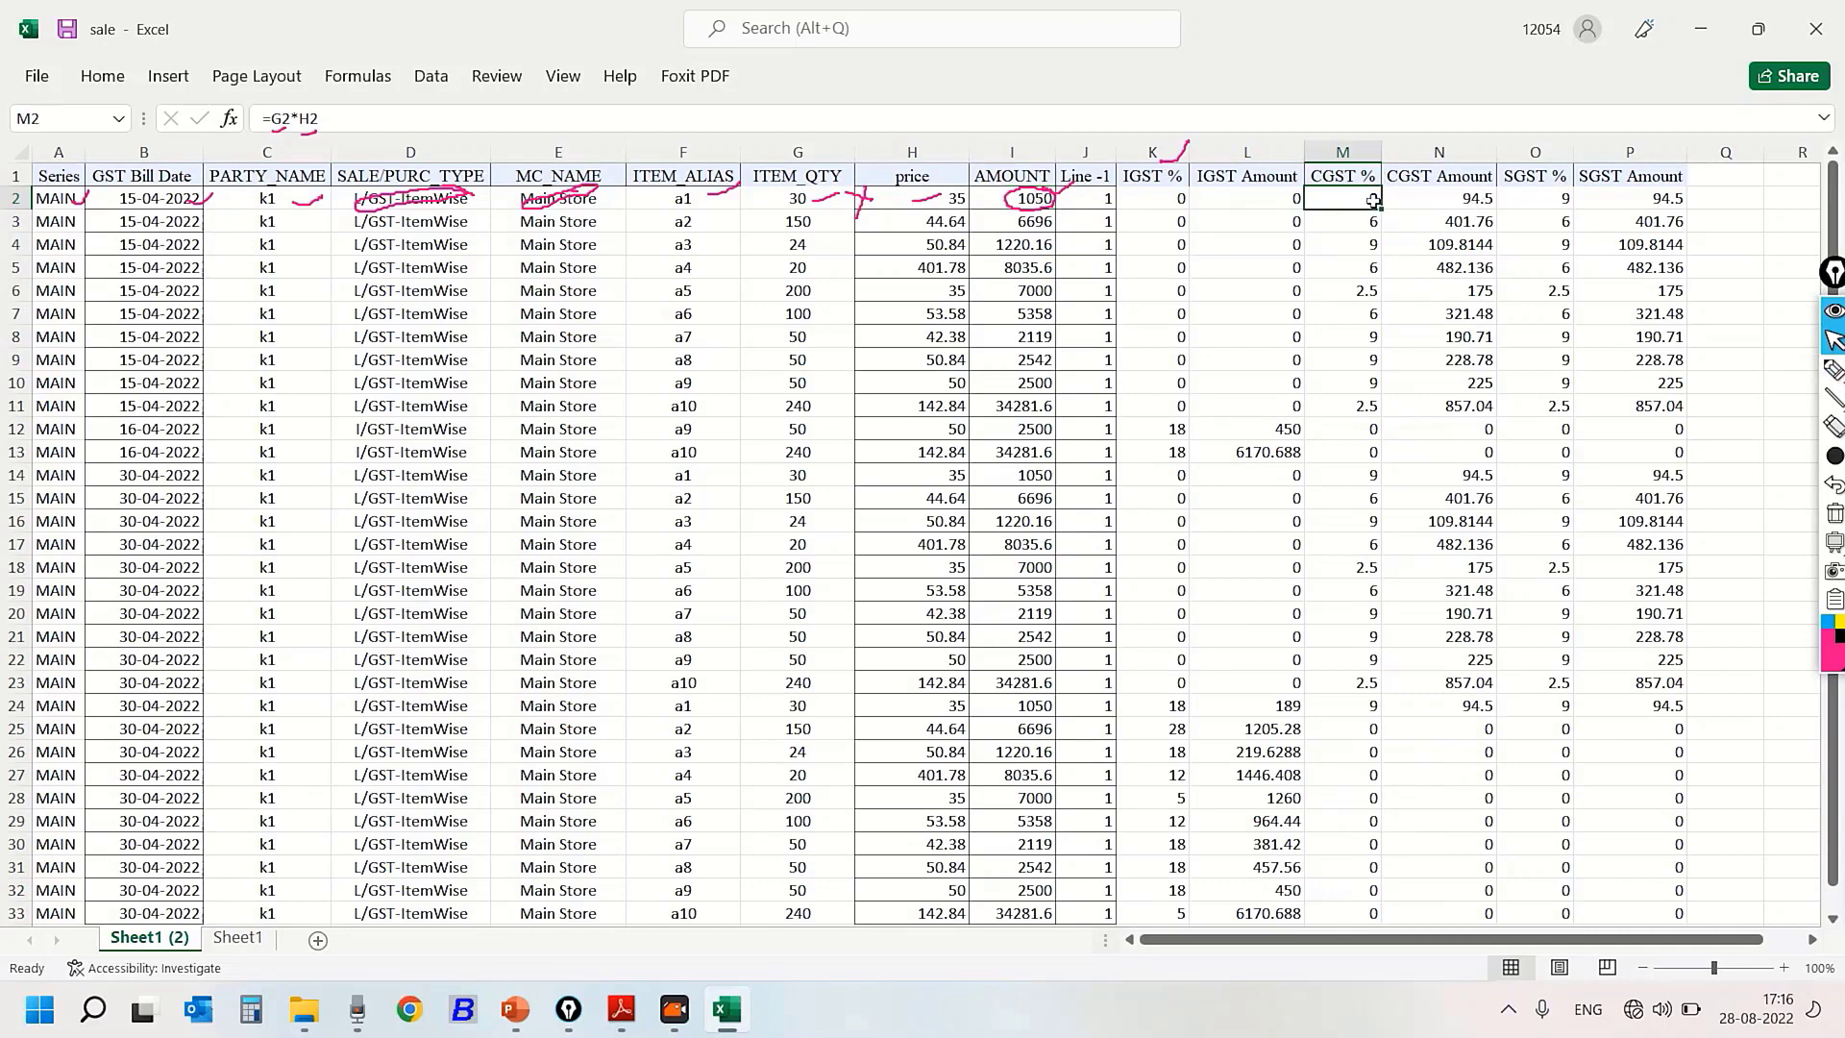
pyautogui.click(1468, 204)
pyautogui.hotkey('ctrl', 'Down')
pyautogui.click(1468, 204)
pyautogui.doubleClick(1472, 204)
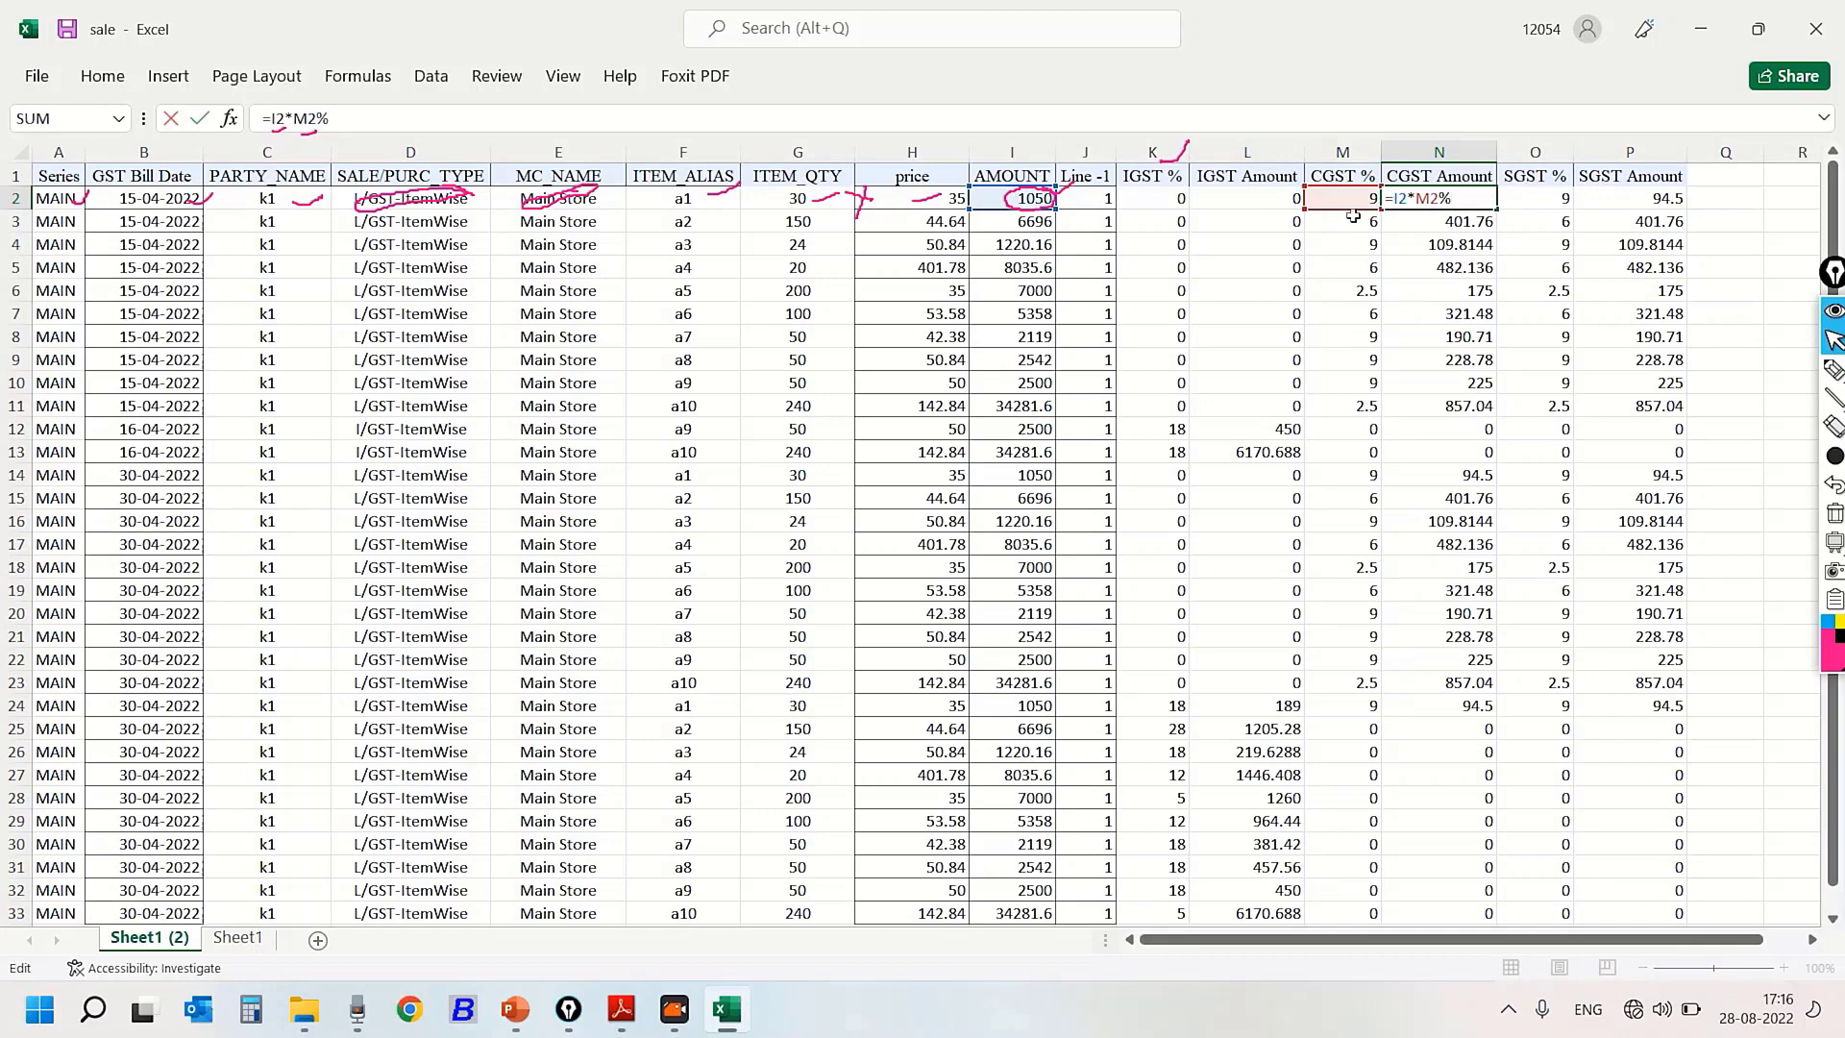
# Clear the old pen marks and annotate the CGST calculation: 1050 × 9% =, circling the N2 amount and its formula
pyautogui.hotkey('ctrl', 'shift', '7')
pyautogui.hotkey('ctrl', 'shift', '3')
pyautogui.moveTo(1022, 183)
pyautogui.mouseDown()
pyautogui.moveTo(1078, 201)
pyautogui.moveTo(1105, 186)
pyautogui.moveTo(1119, 212)
pyautogui.moveTo(1194, 176)
pyautogui.mouseUp()
pyautogui.click(1136, 182)
pyautogui.click(1157, 194)
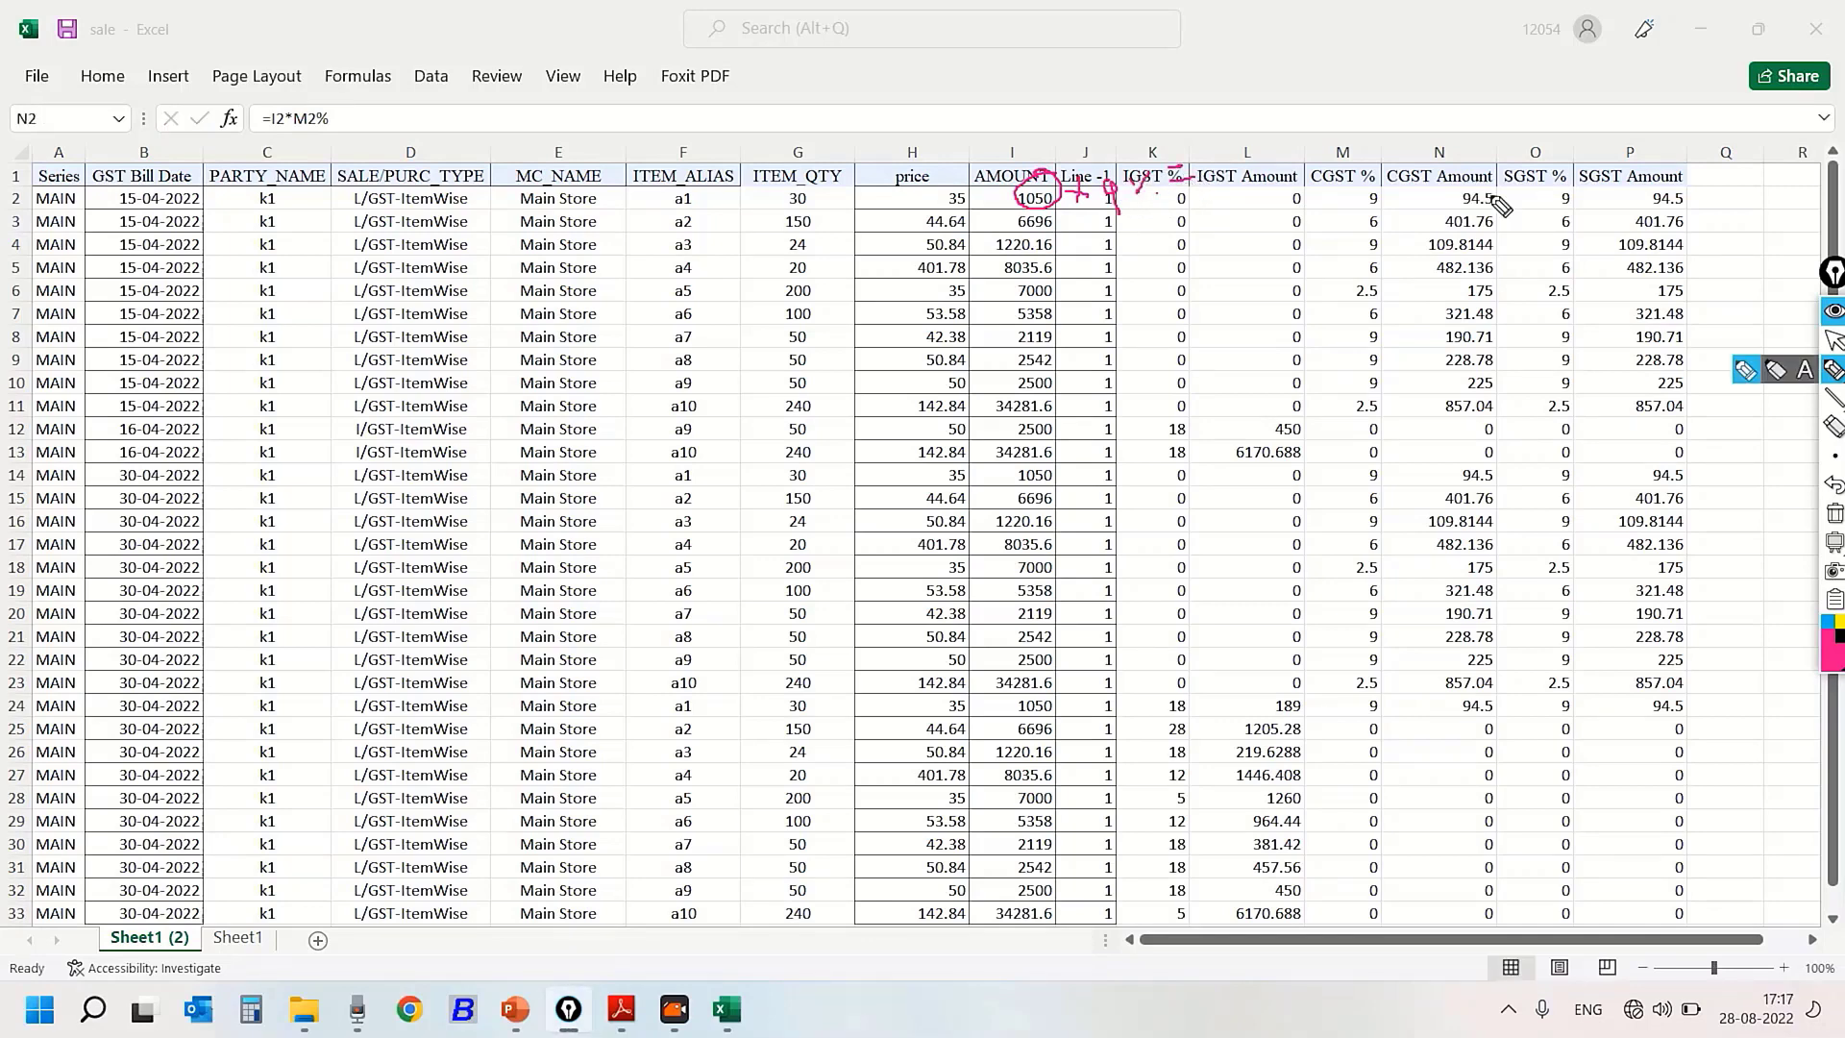
pyautogui.moveTo(1494, 192); pyautogui.dragTo(1487, 169)
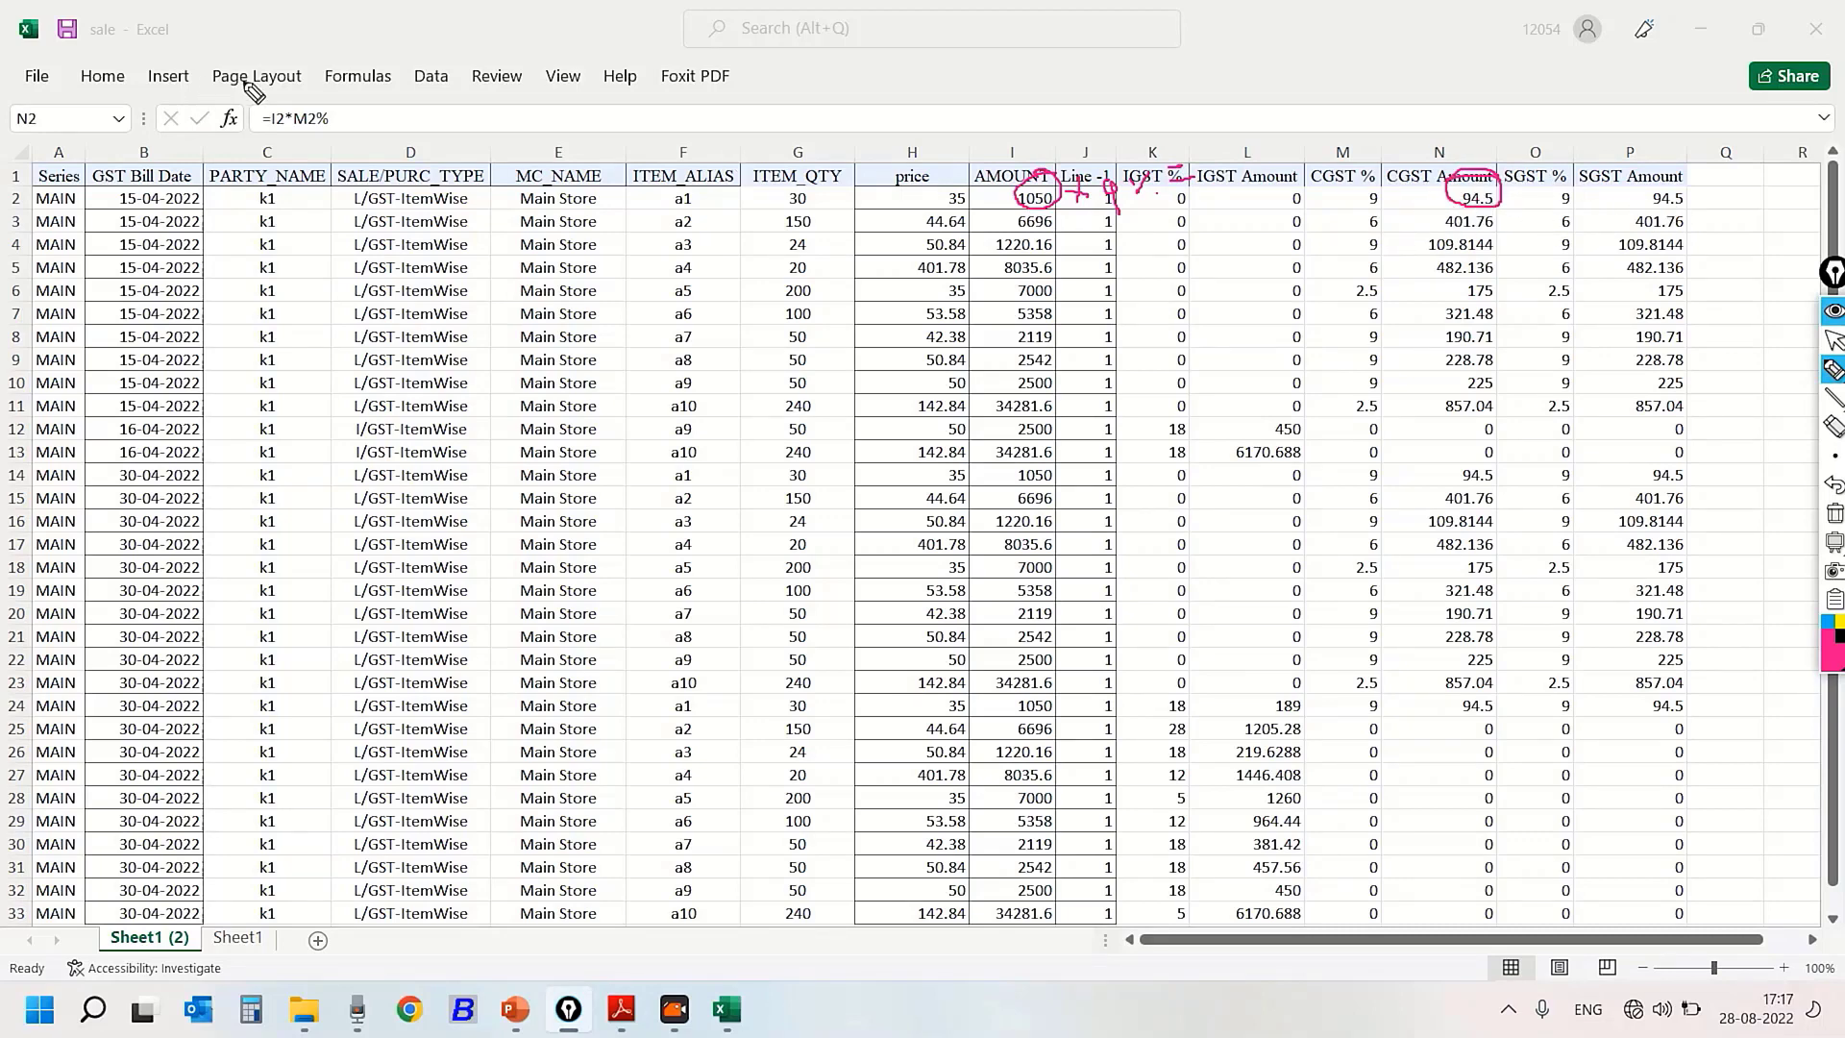
pyautogui.moveTo(332, 96); pyautogui.dragTo(328, 88)
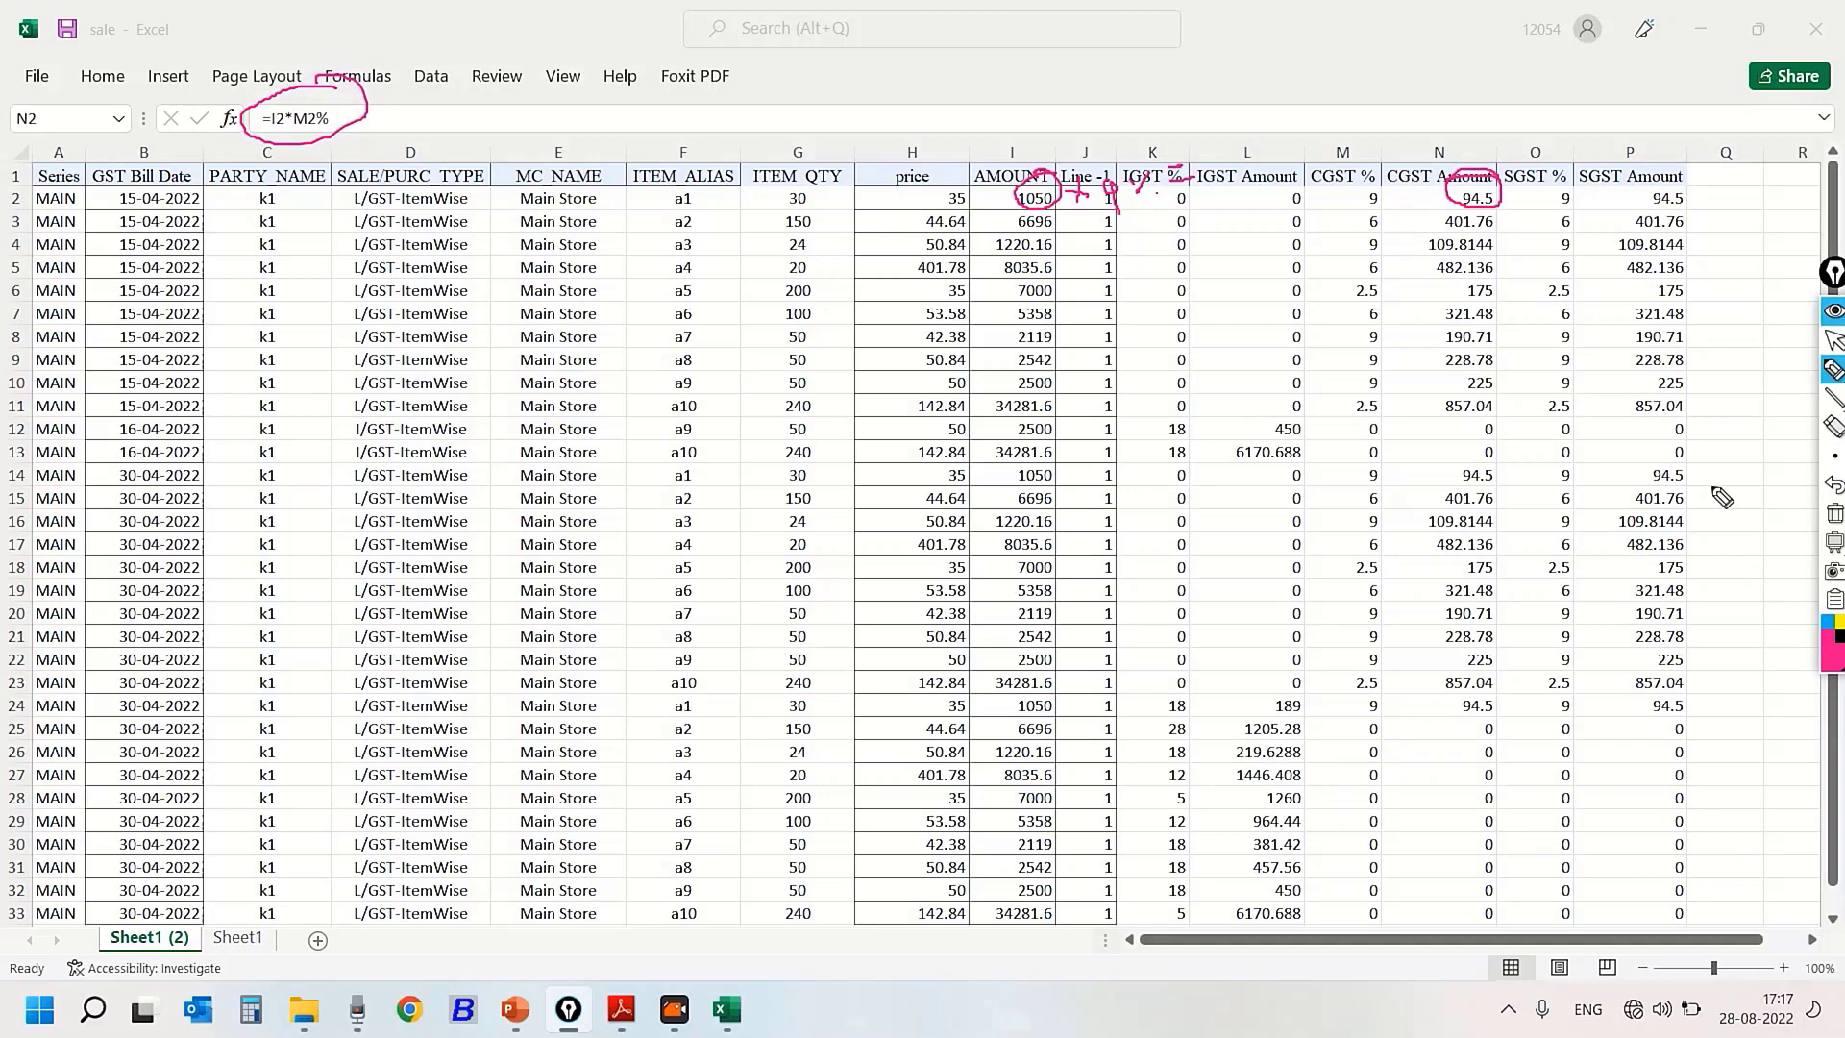
# Mark the local rows' CGST and SGST rates and the row 12–13 IGST rates and amounts with the pen, and clear all annotations
pyautogui.moveTo(321, 268); pyautogui.dragTo(371, 272)
pyautogui.moveTo(1342, 269); pyautogui.dragTo(1393, 270)
pyautogui.moveTo(1554, 263); pyautogui.dragTo(1627, 276)
pyautogui.moveTo(346, 430); pyautogui.dragTo(506, 436)
pyautogui.moveTo(337, 459); pyautogui.dragTo(467, 450)
pyautogui.moveTo(601, 543); pyautogui.dragTo(696, 555)
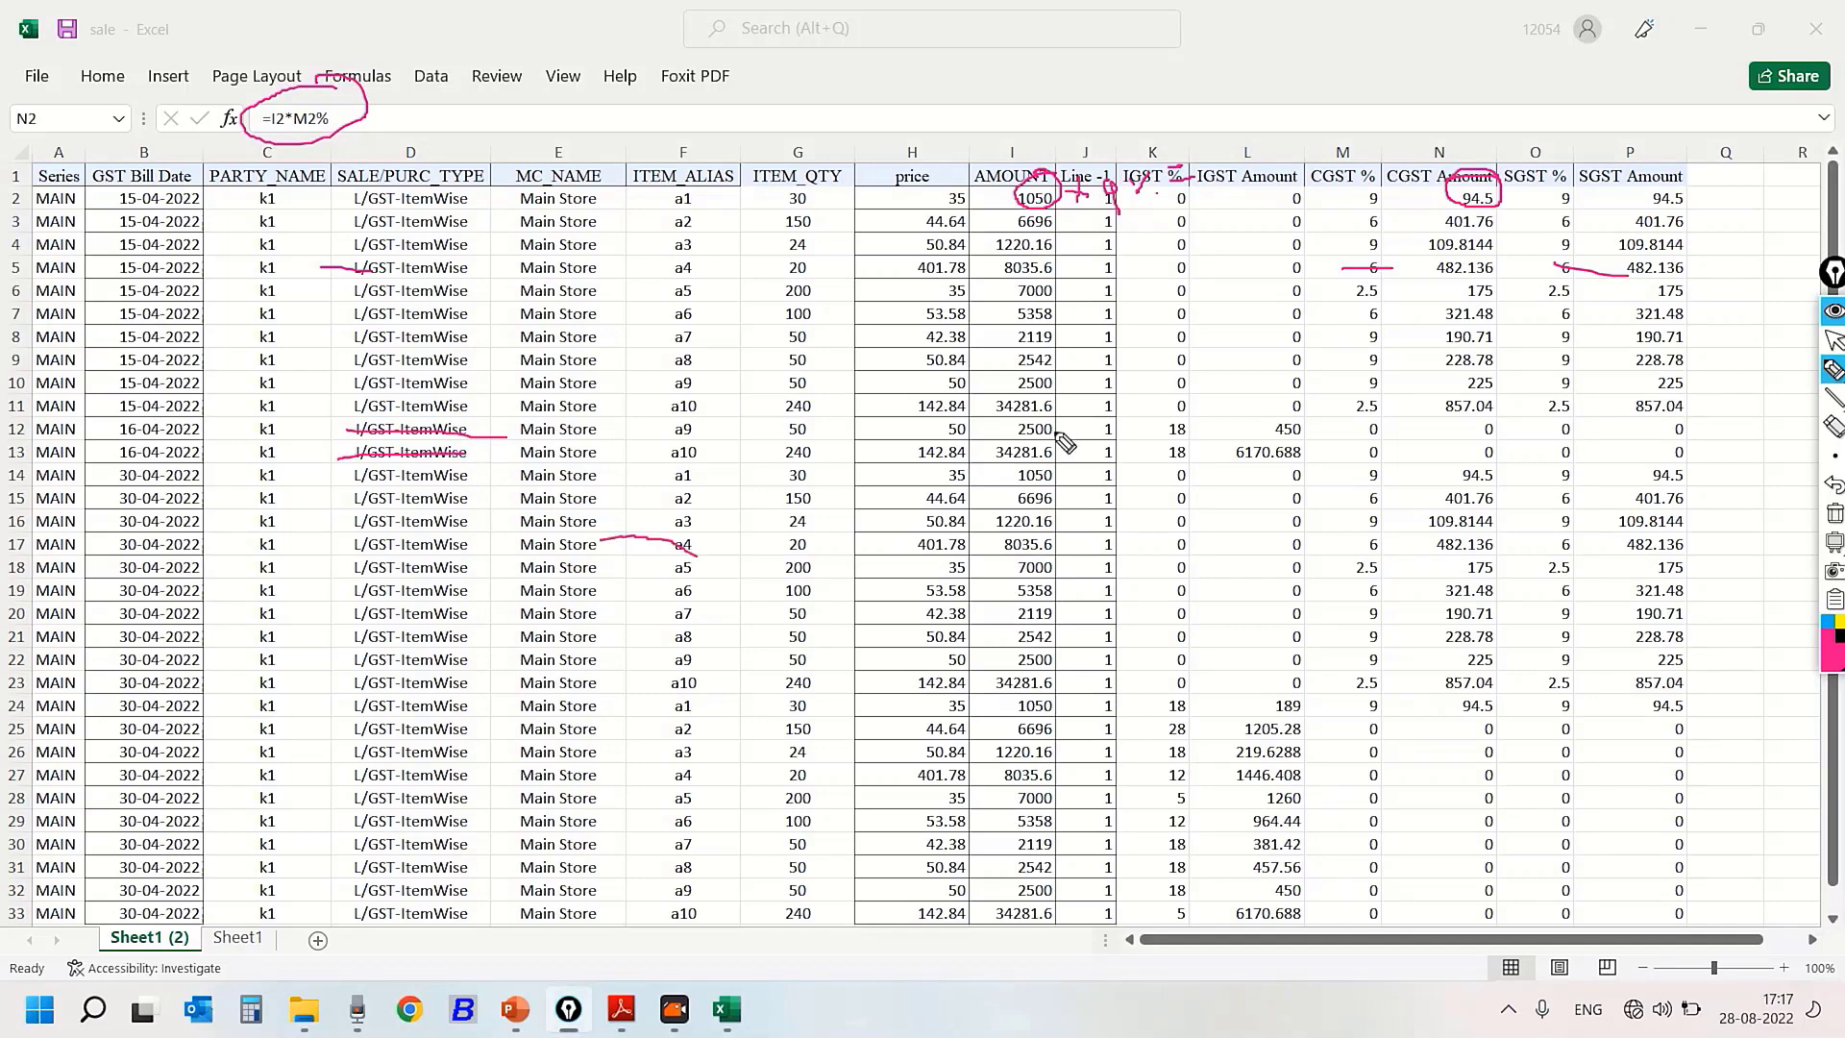
pyautogui.moveTo(1186, 424)
pyautogui.mouseDown()
pyautogui.moveTo(1167, 459)
pyautogui.moveTo(1184, 439)
pyautogui.mouseUp()
pyautogui.moveTo(1318, 420)
pyautogui.mouseDown()
pyautogui.moveTo(1230, 440)
pyautogui.moveTo(1337, 444)
pyautogui.moveTo(1264, 433)
pyautogui.mouseUp()
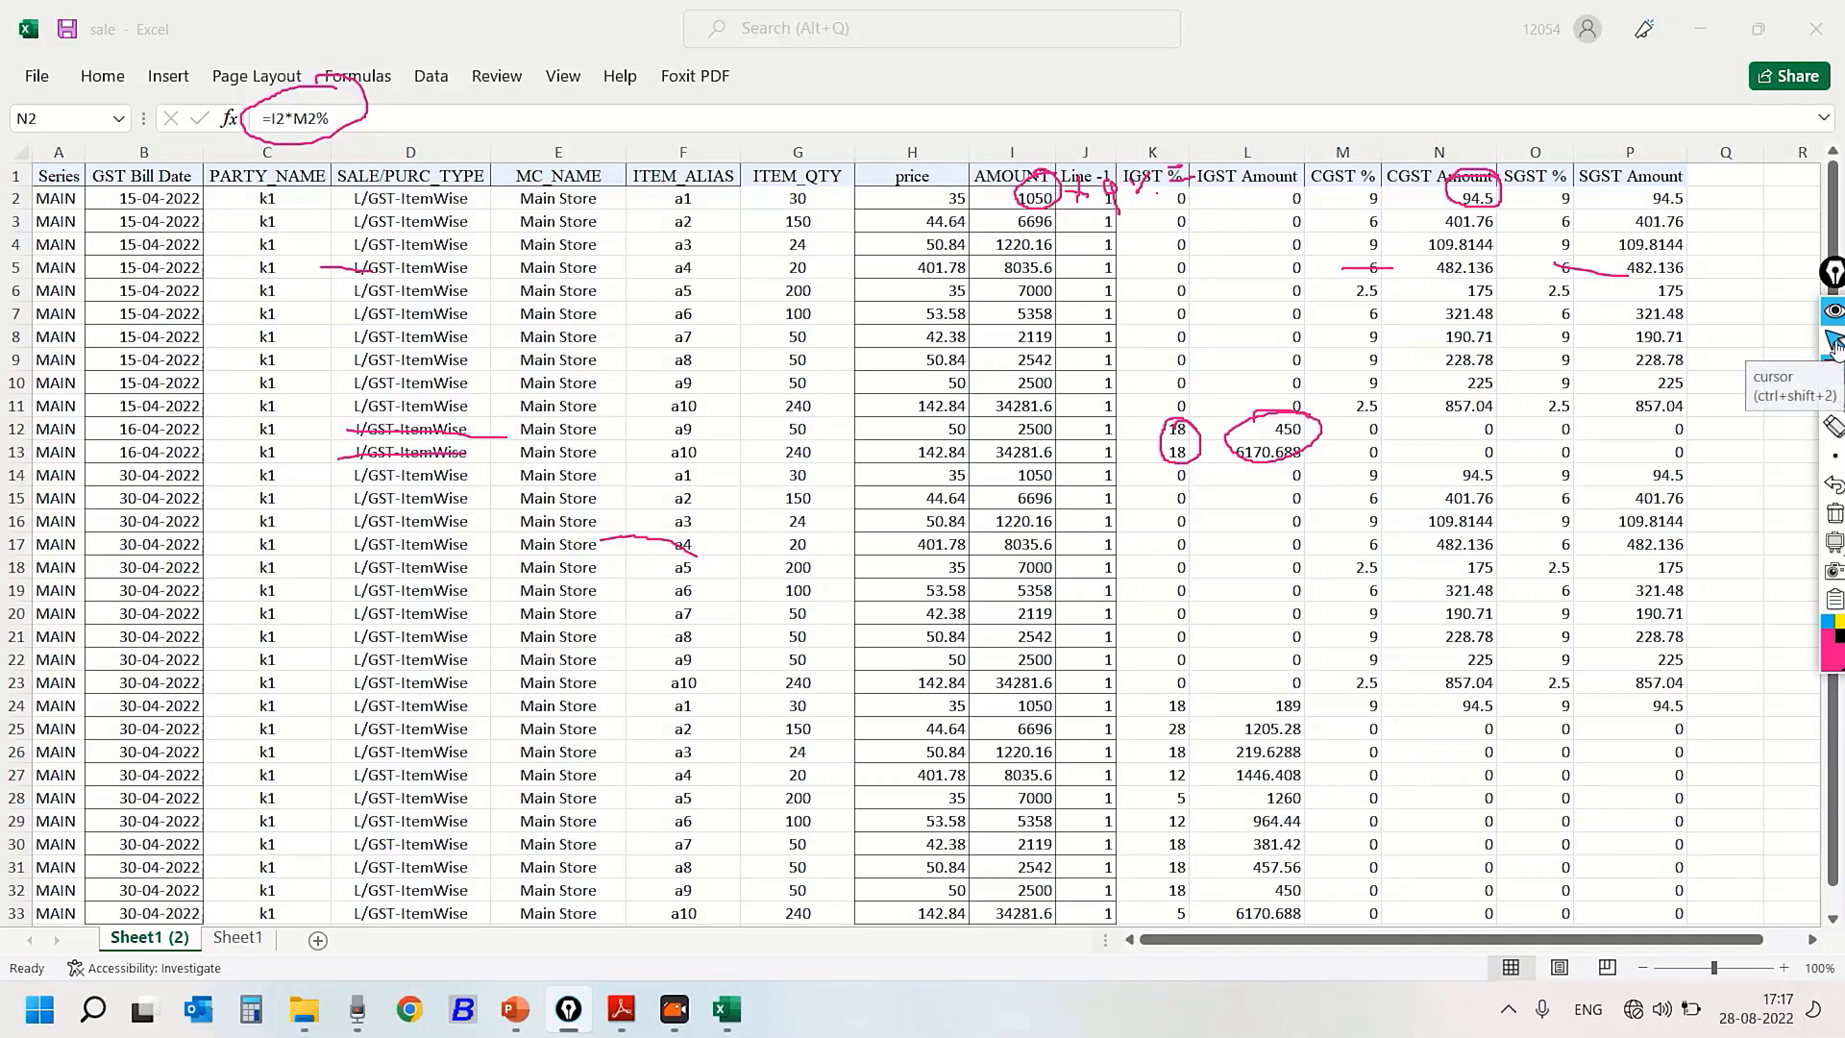
pyautogui.click(1833, 513)
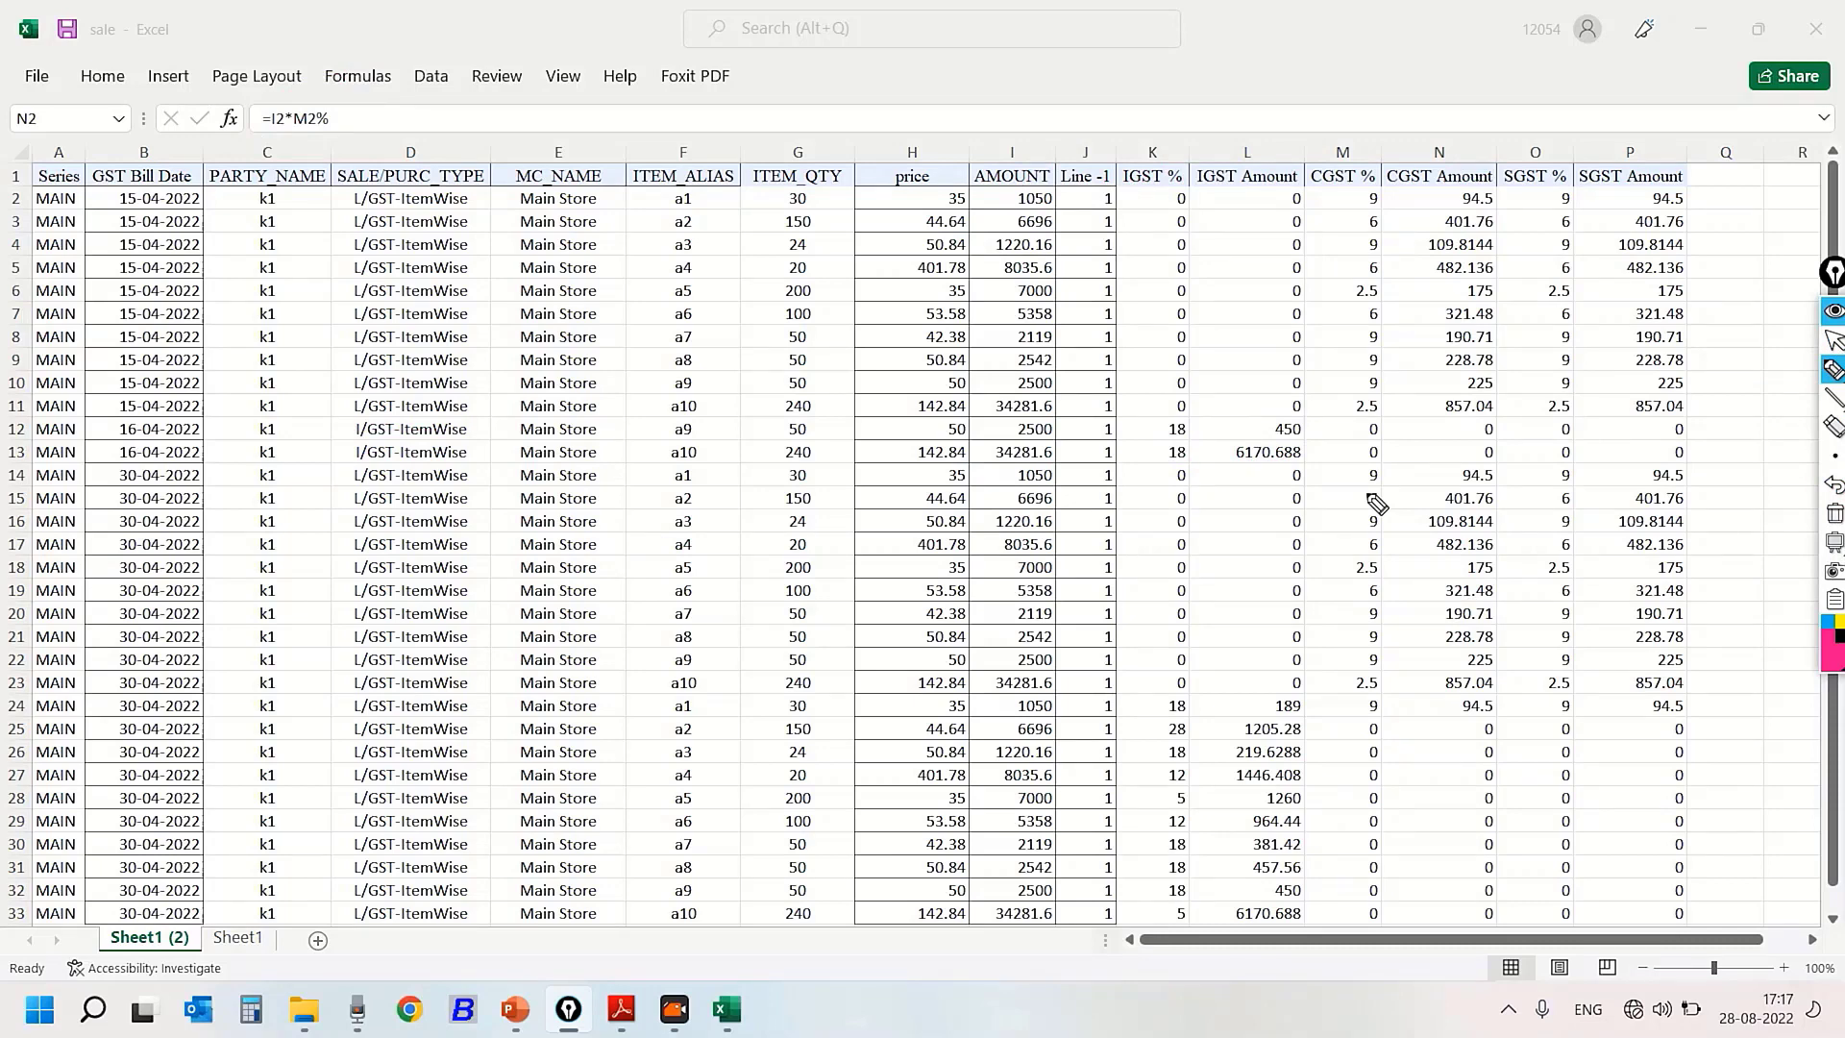
pyautogui.click(1833, 342)
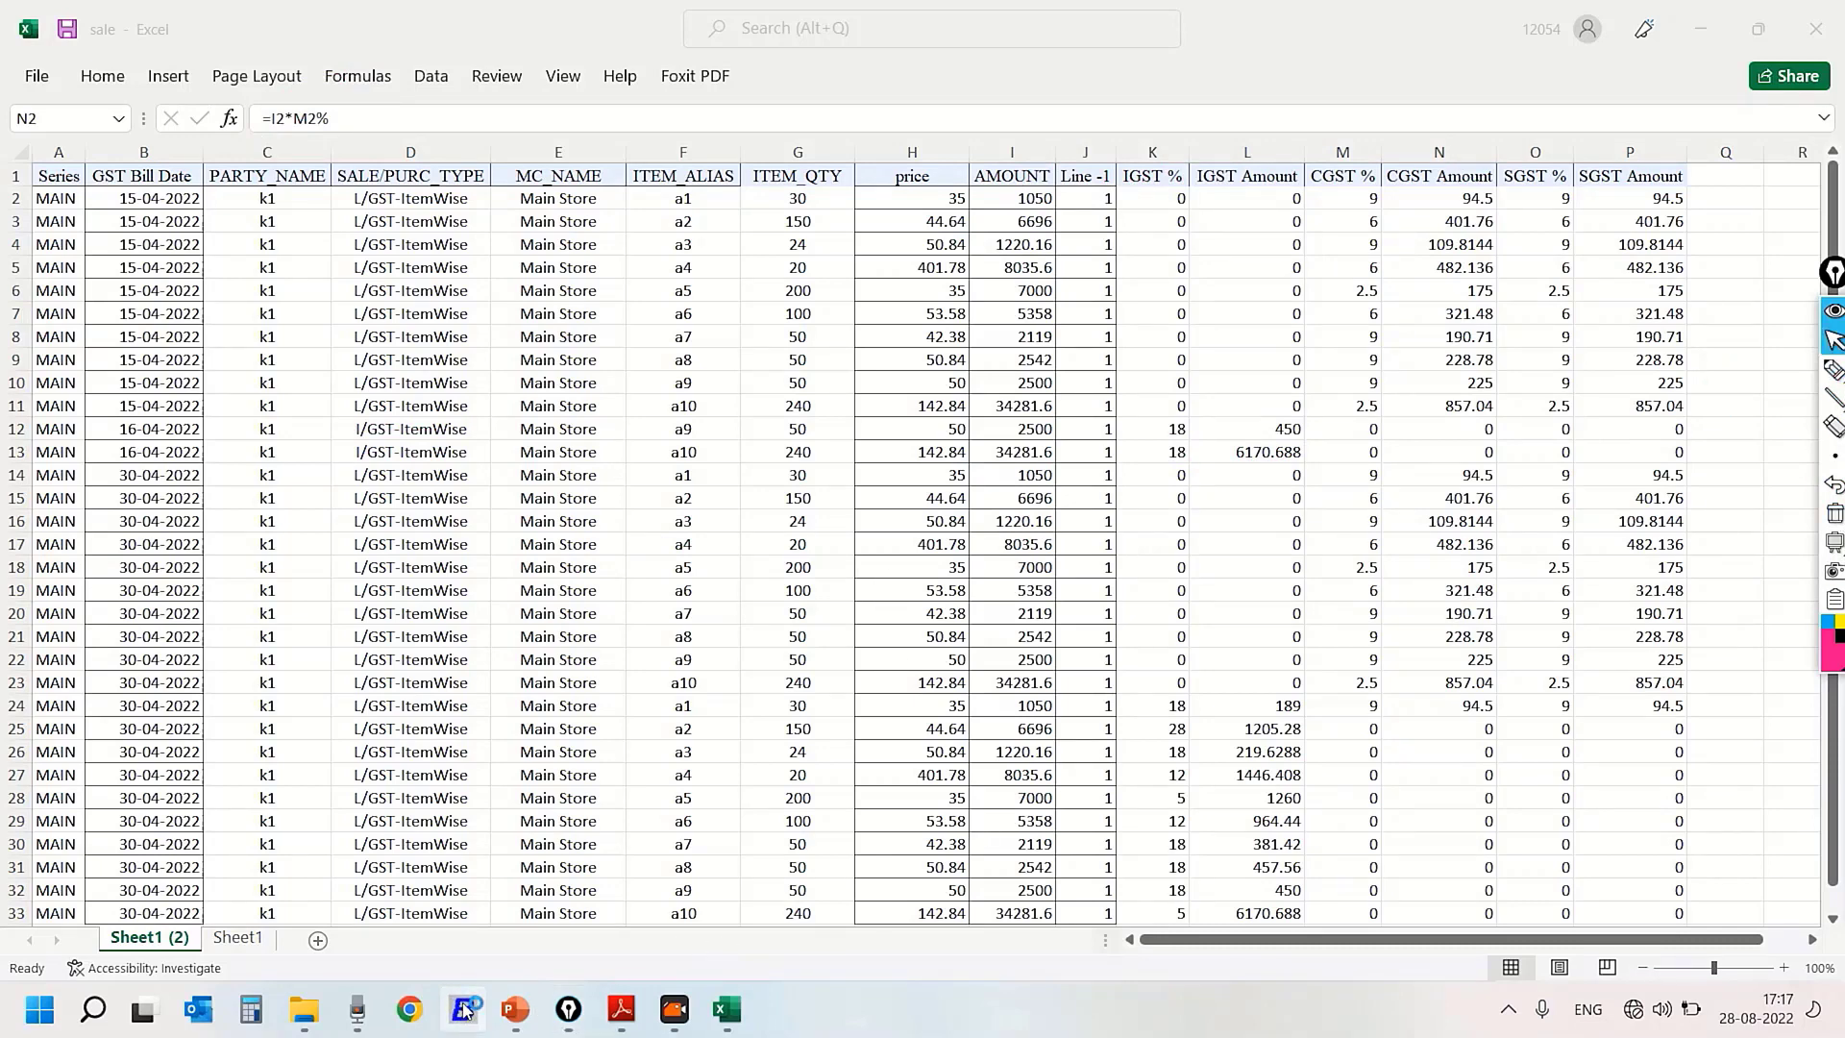
# Switch to Busy, start importing vouchers from Excel with voucher type Sales, and open the format configuration
pyautogui.click(462, 1008)
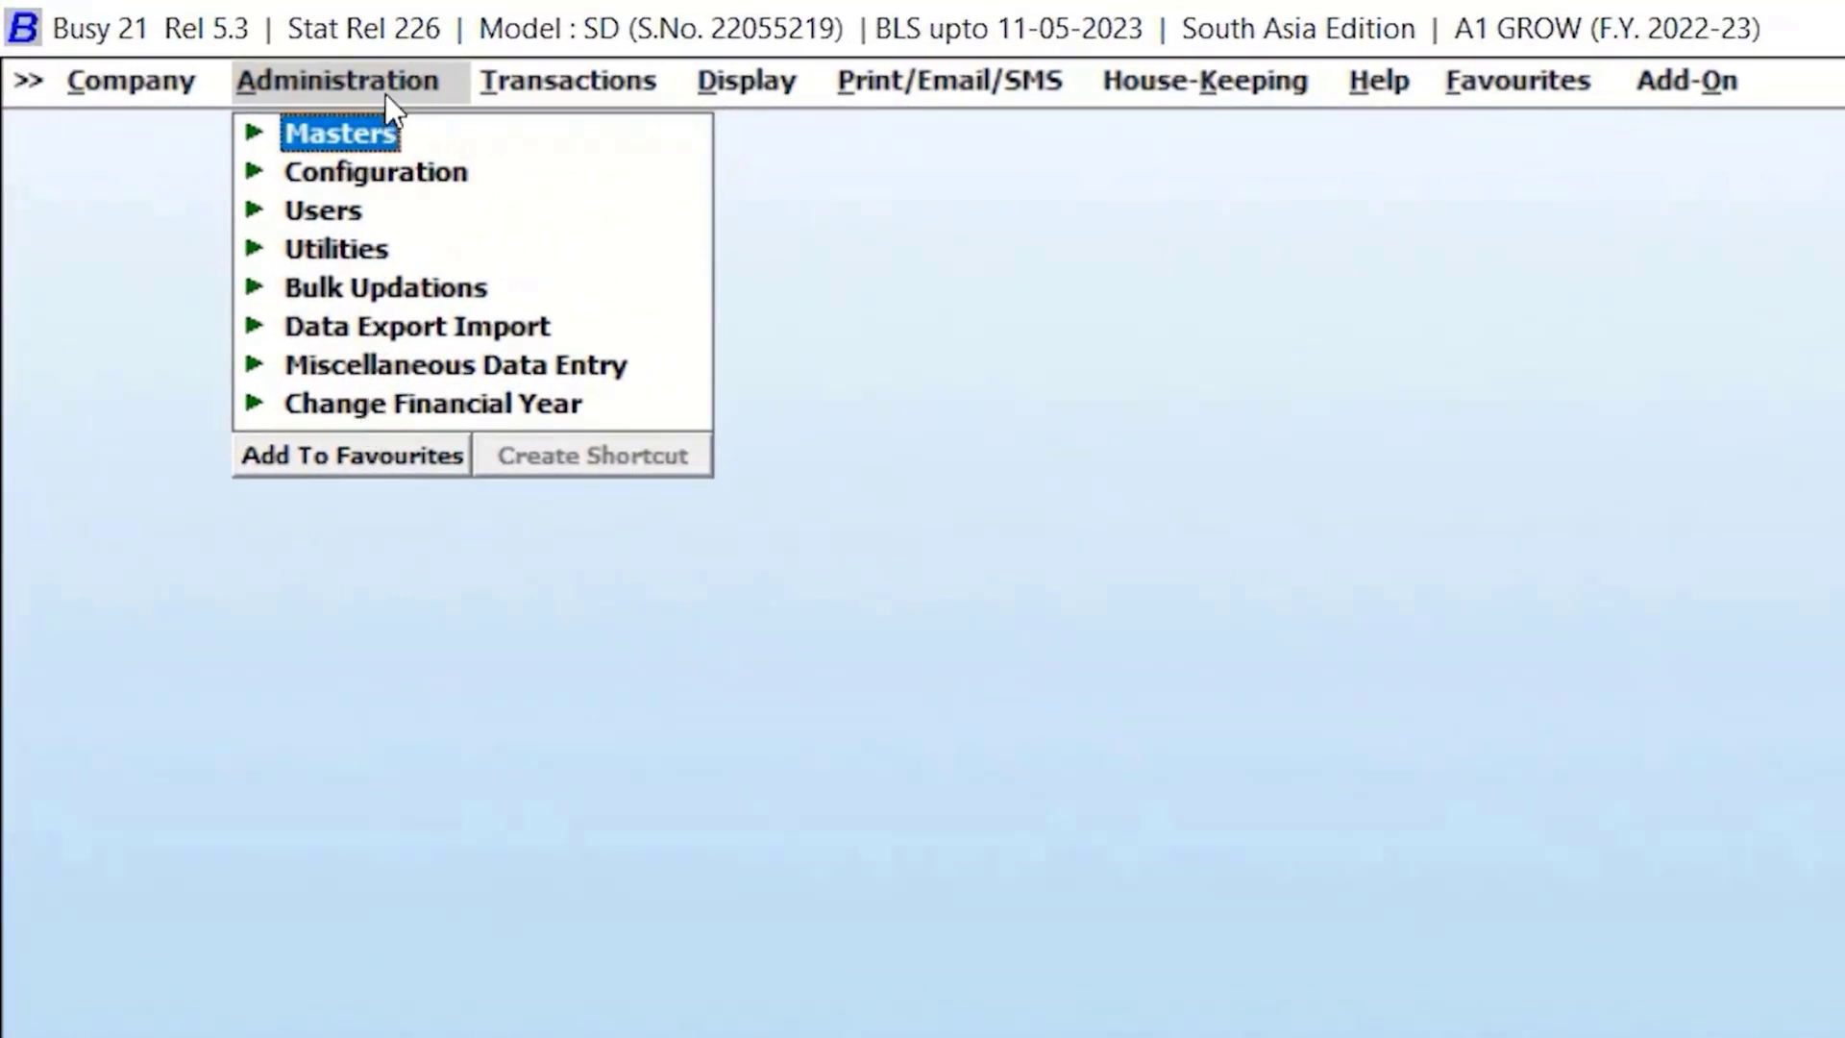
pyautogui.click(351, 329)
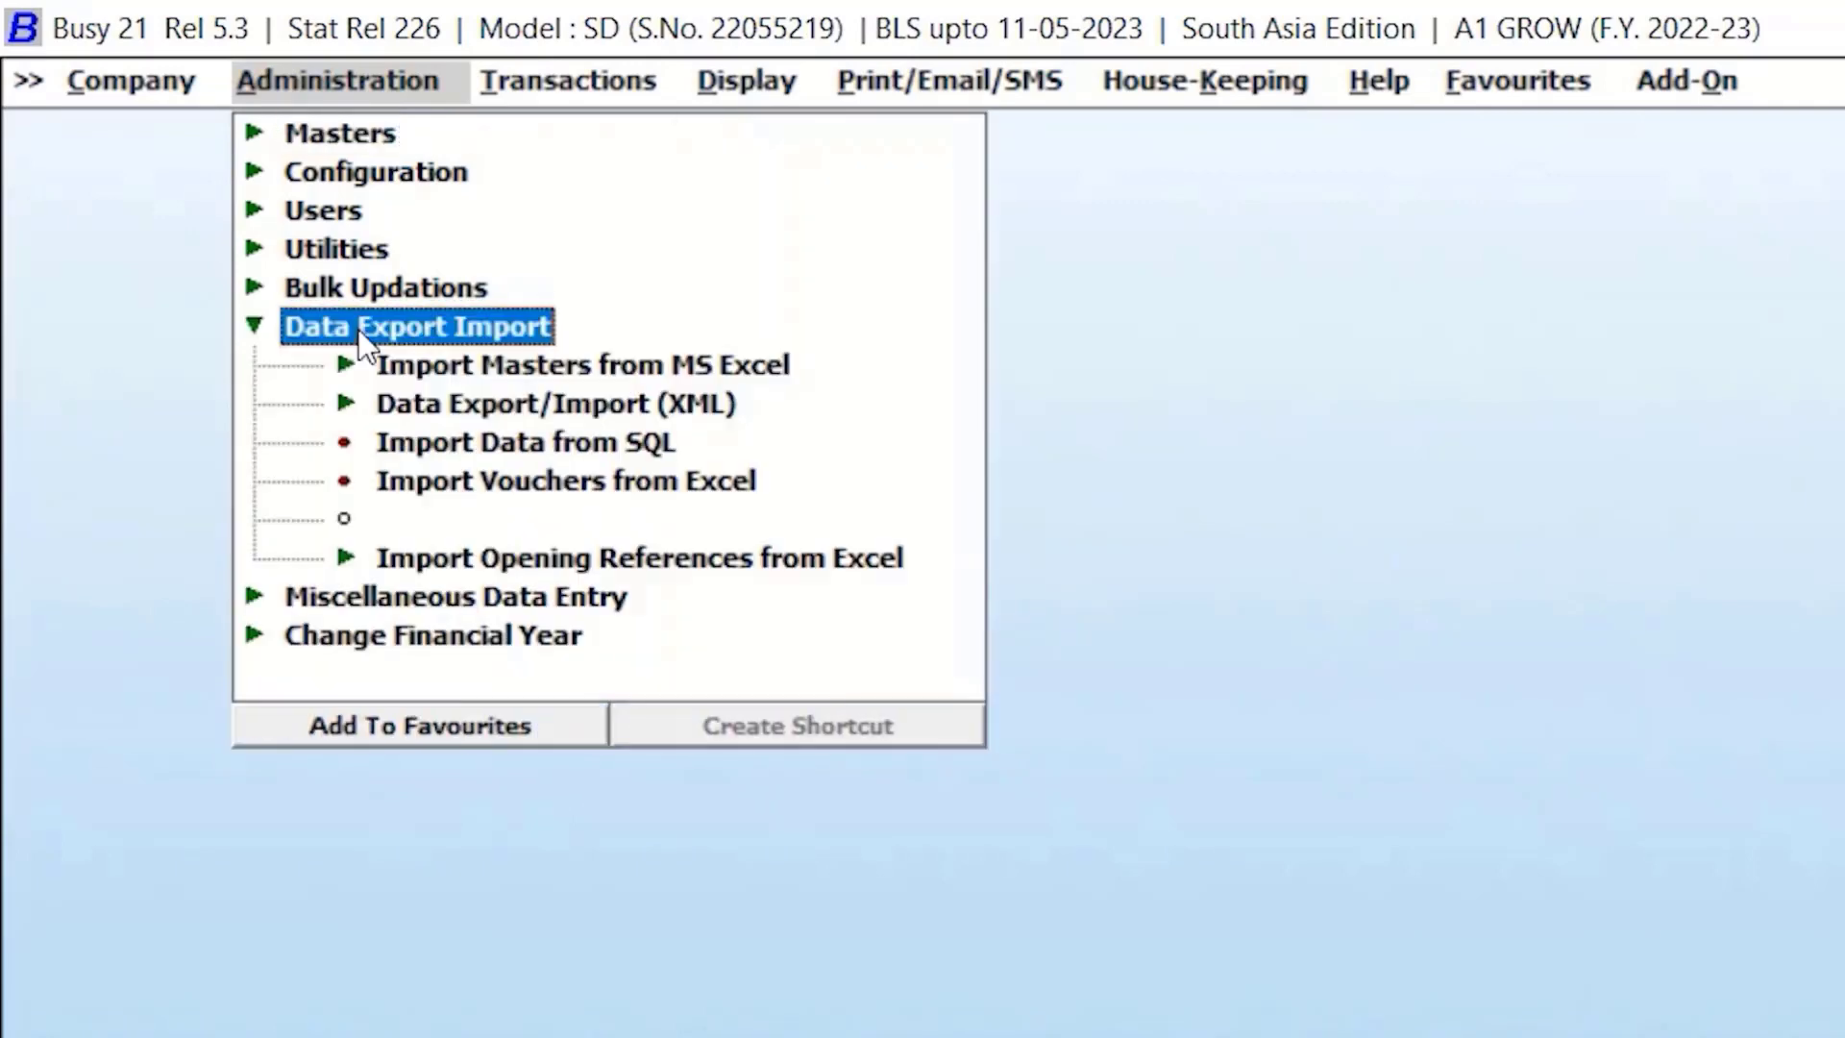
pyautogui.click(452, 482)
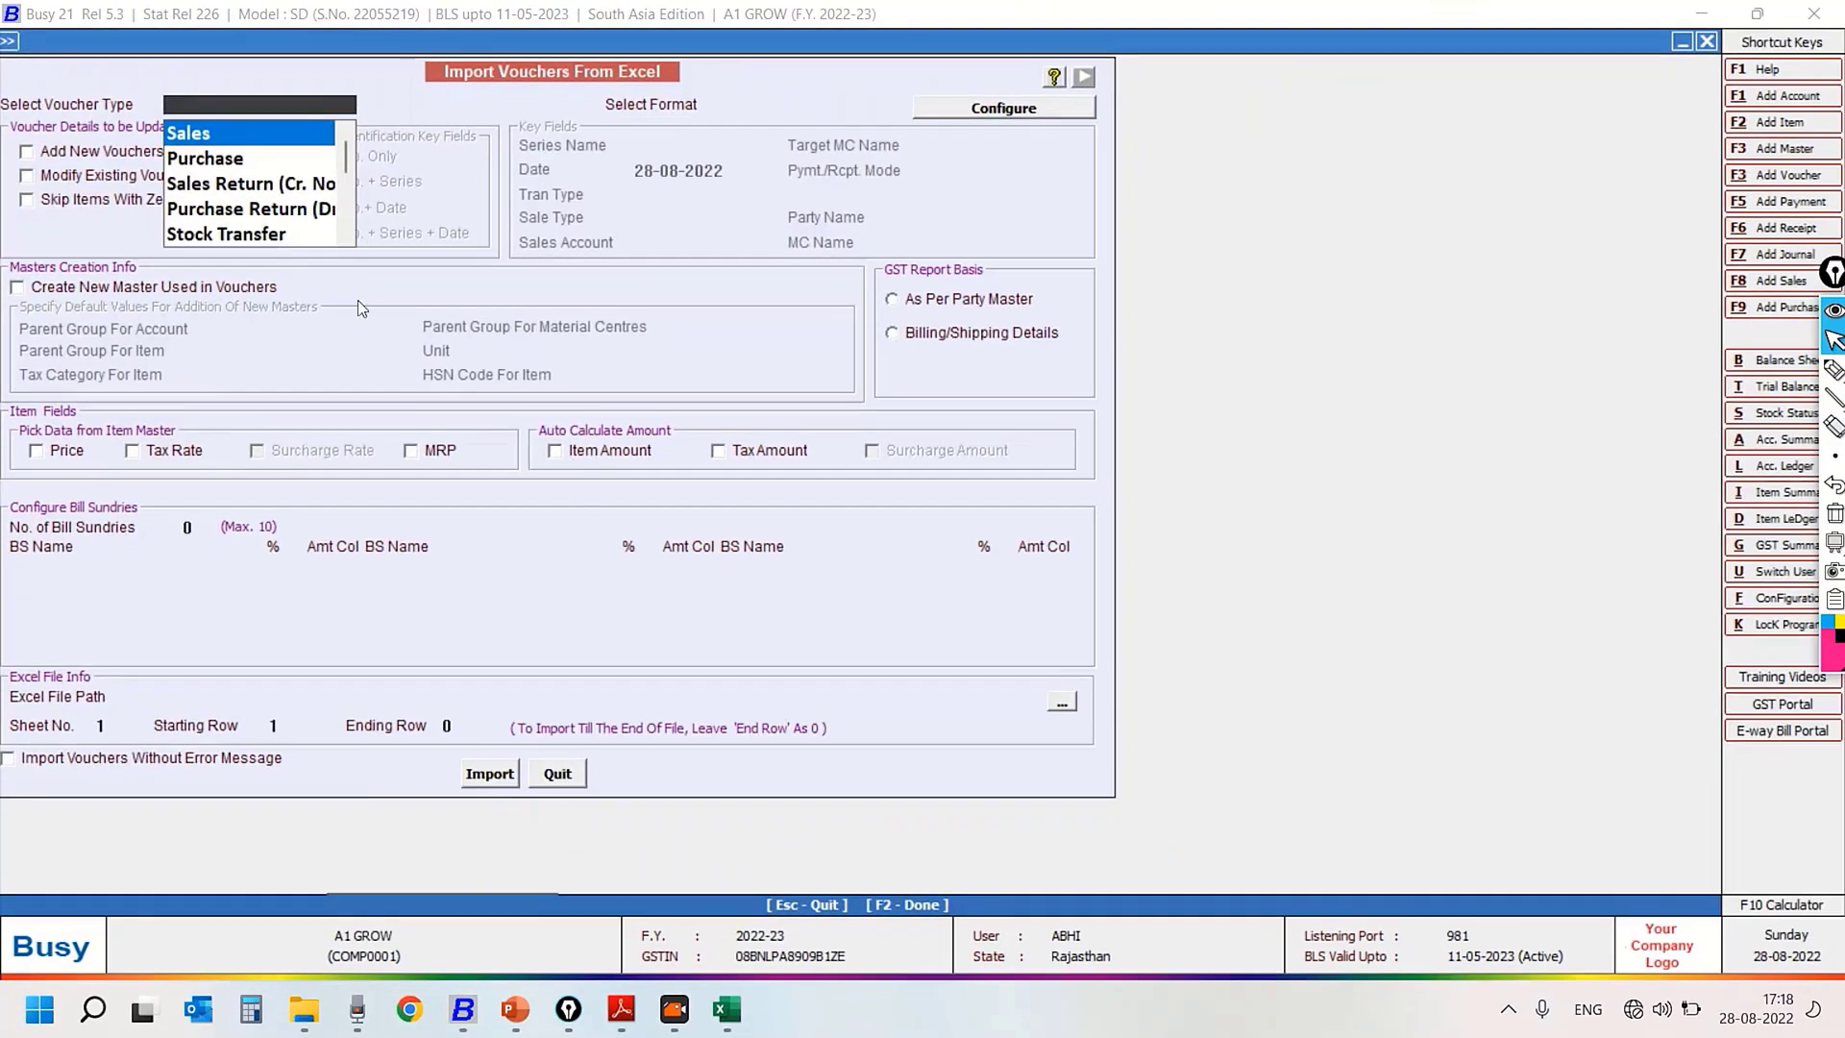
pyautogui.click(205, 134)
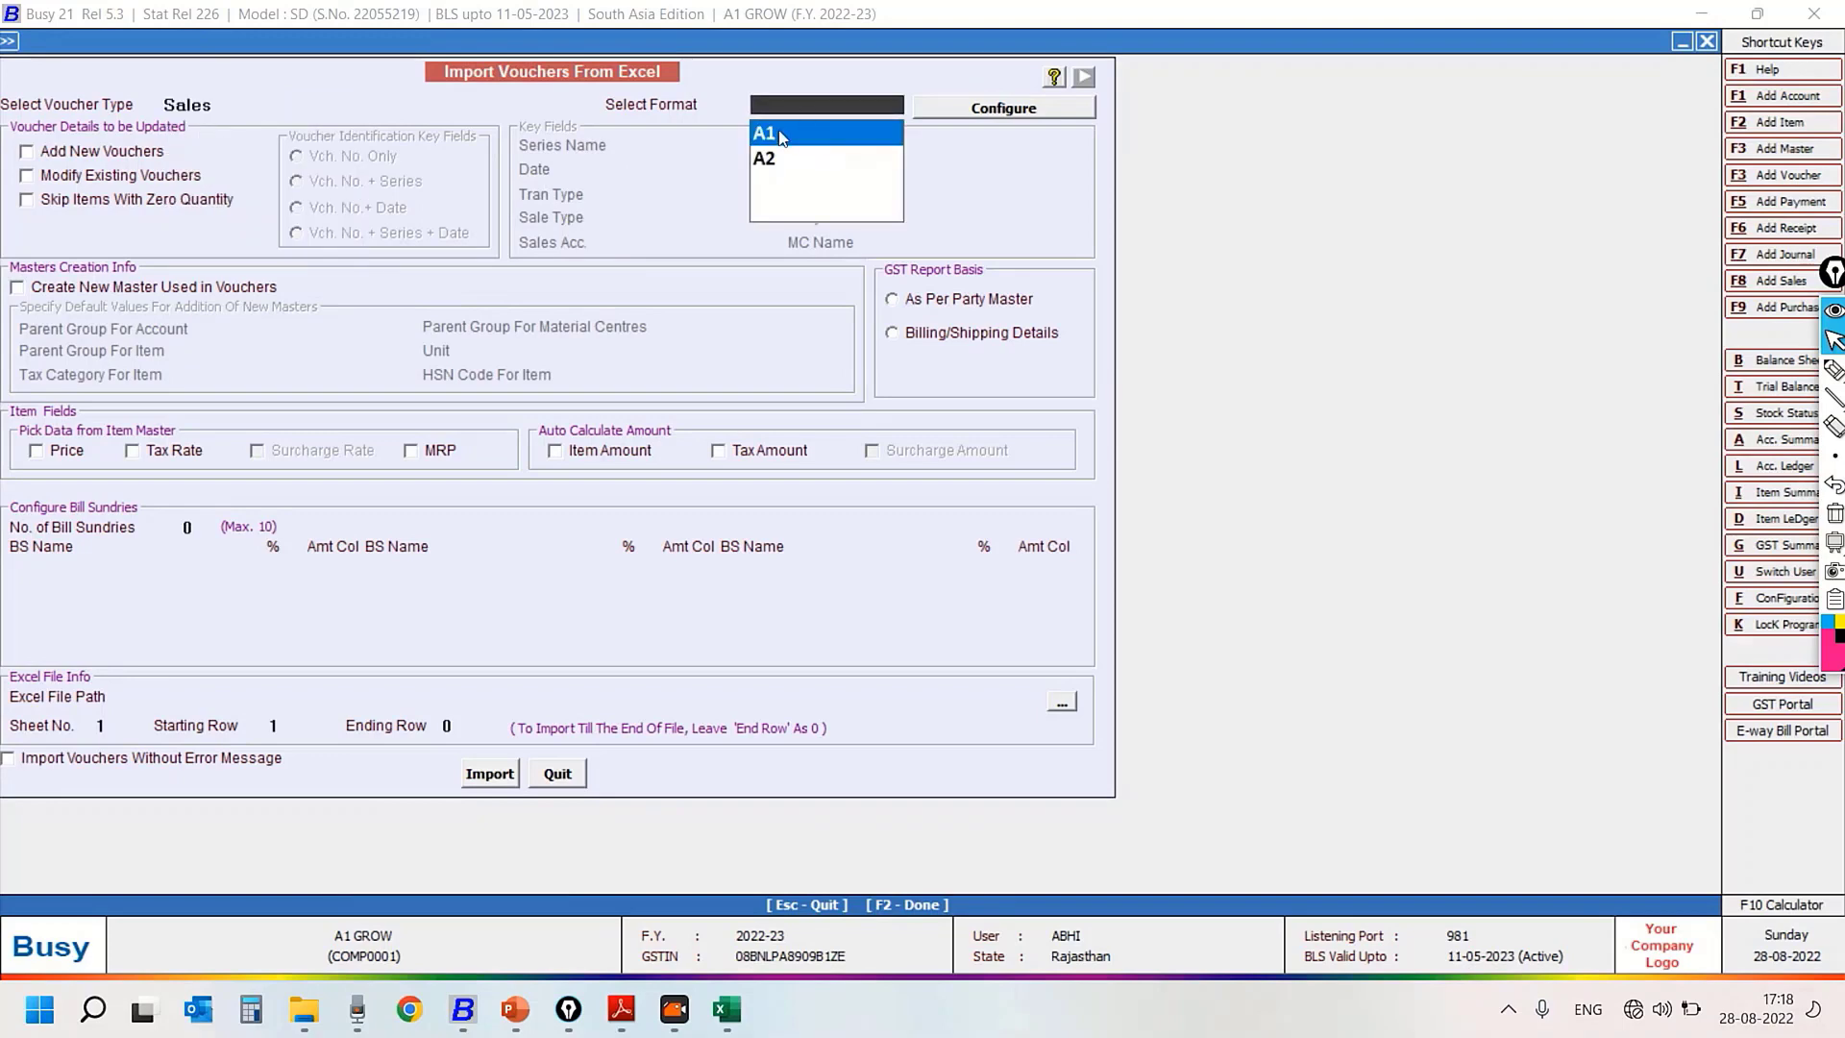
pyautogui.click(1003, 108)
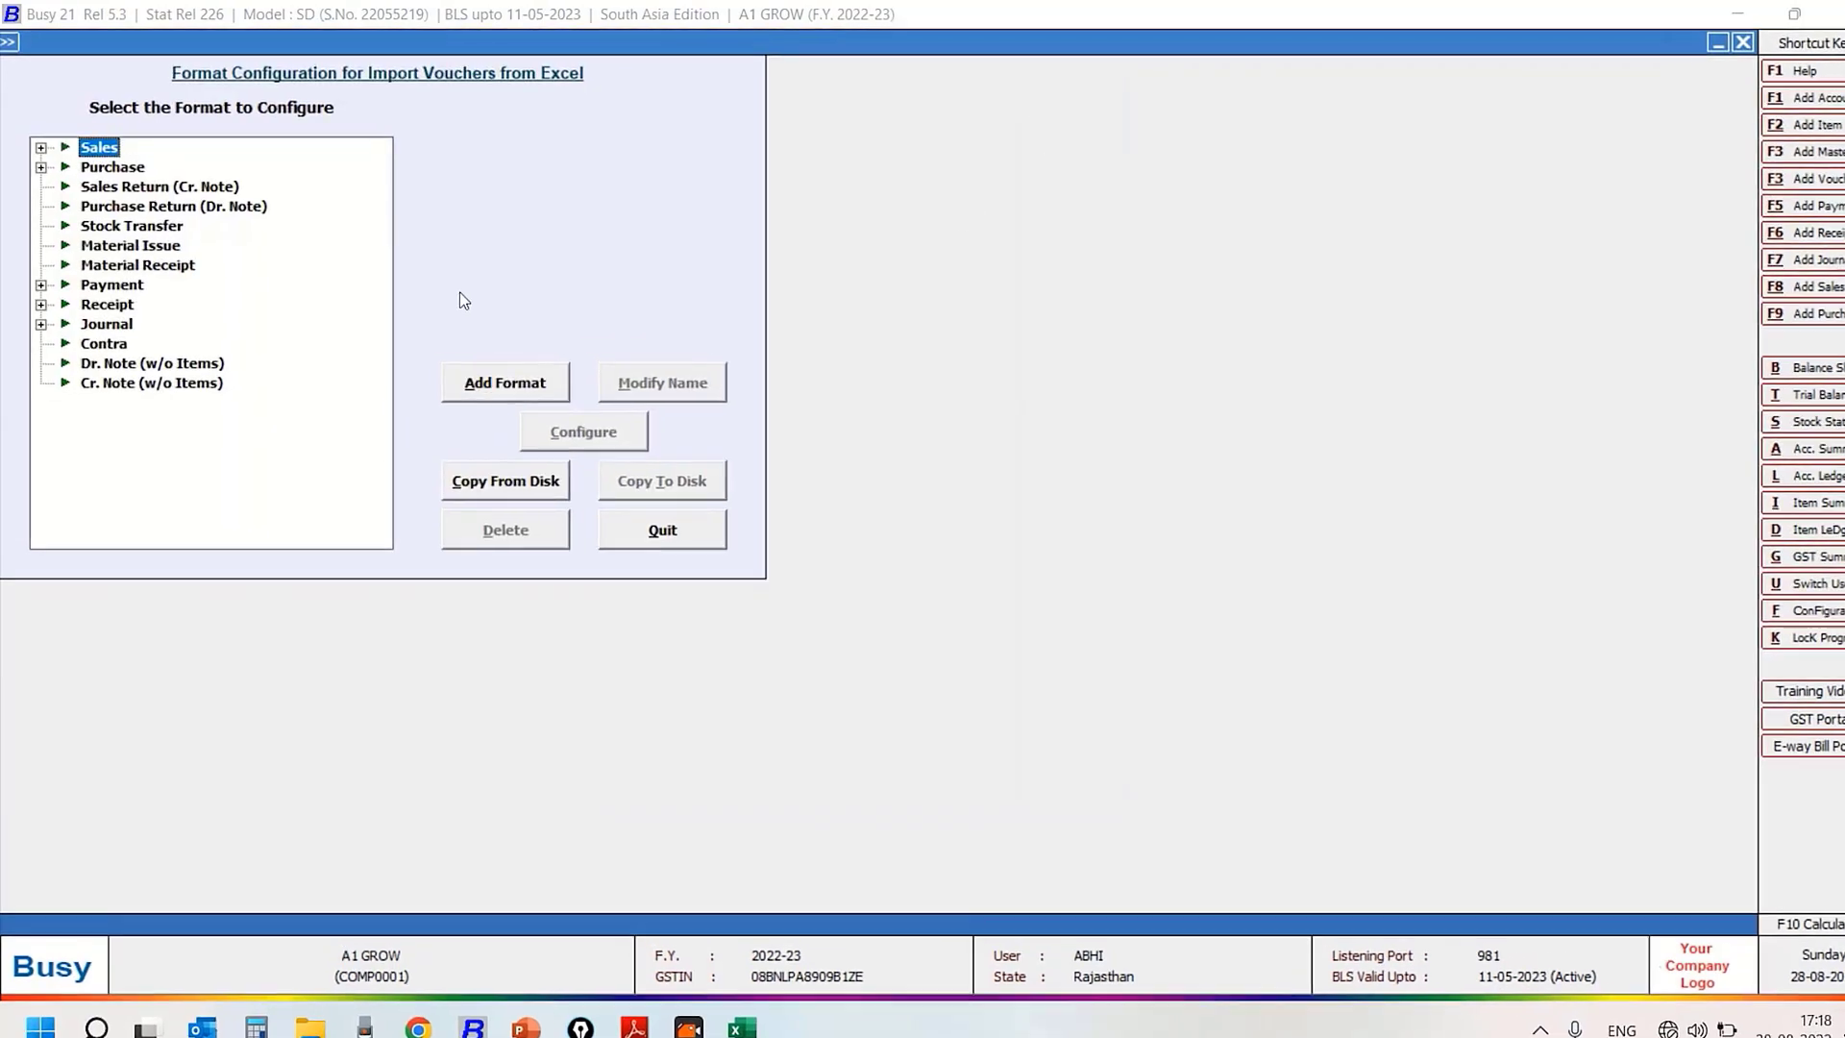
# Delete the existing Sales import formats A1 and A2
pyautogui.click(39, 149)
pyautogui.click(127, 188)
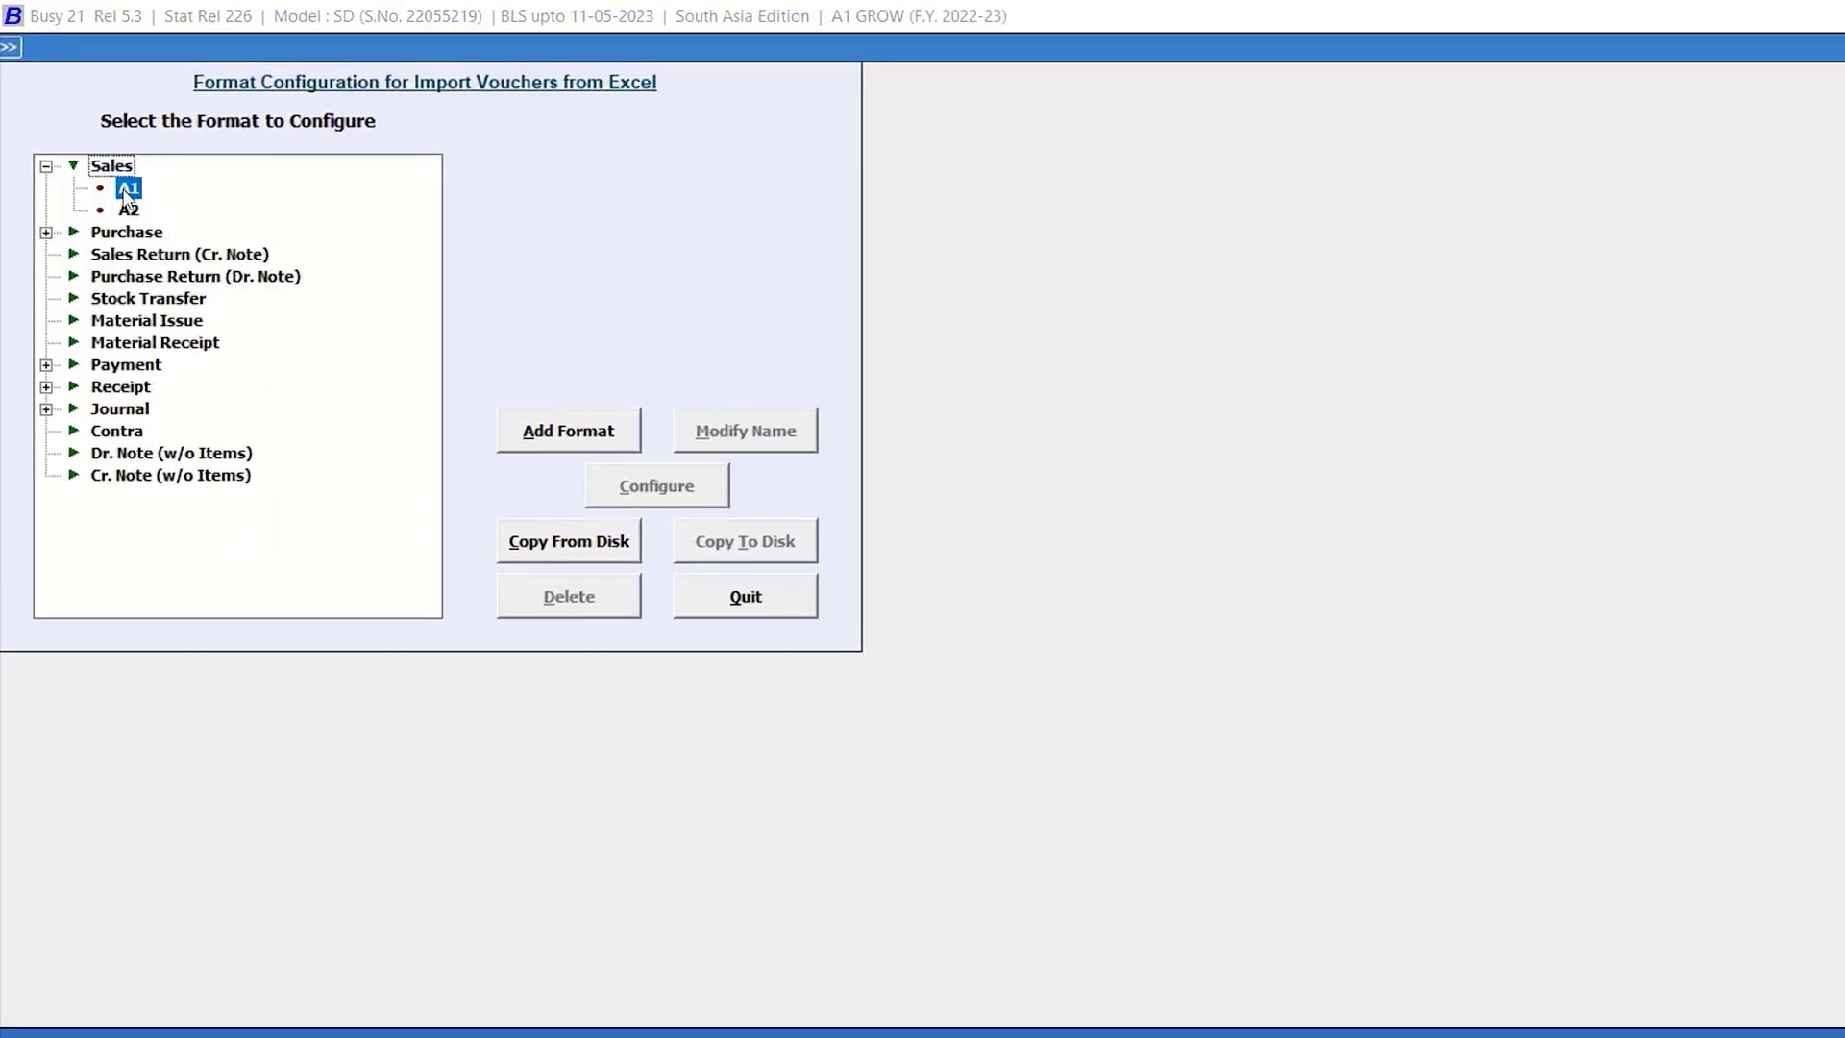
pyautogui.click(569, 596)
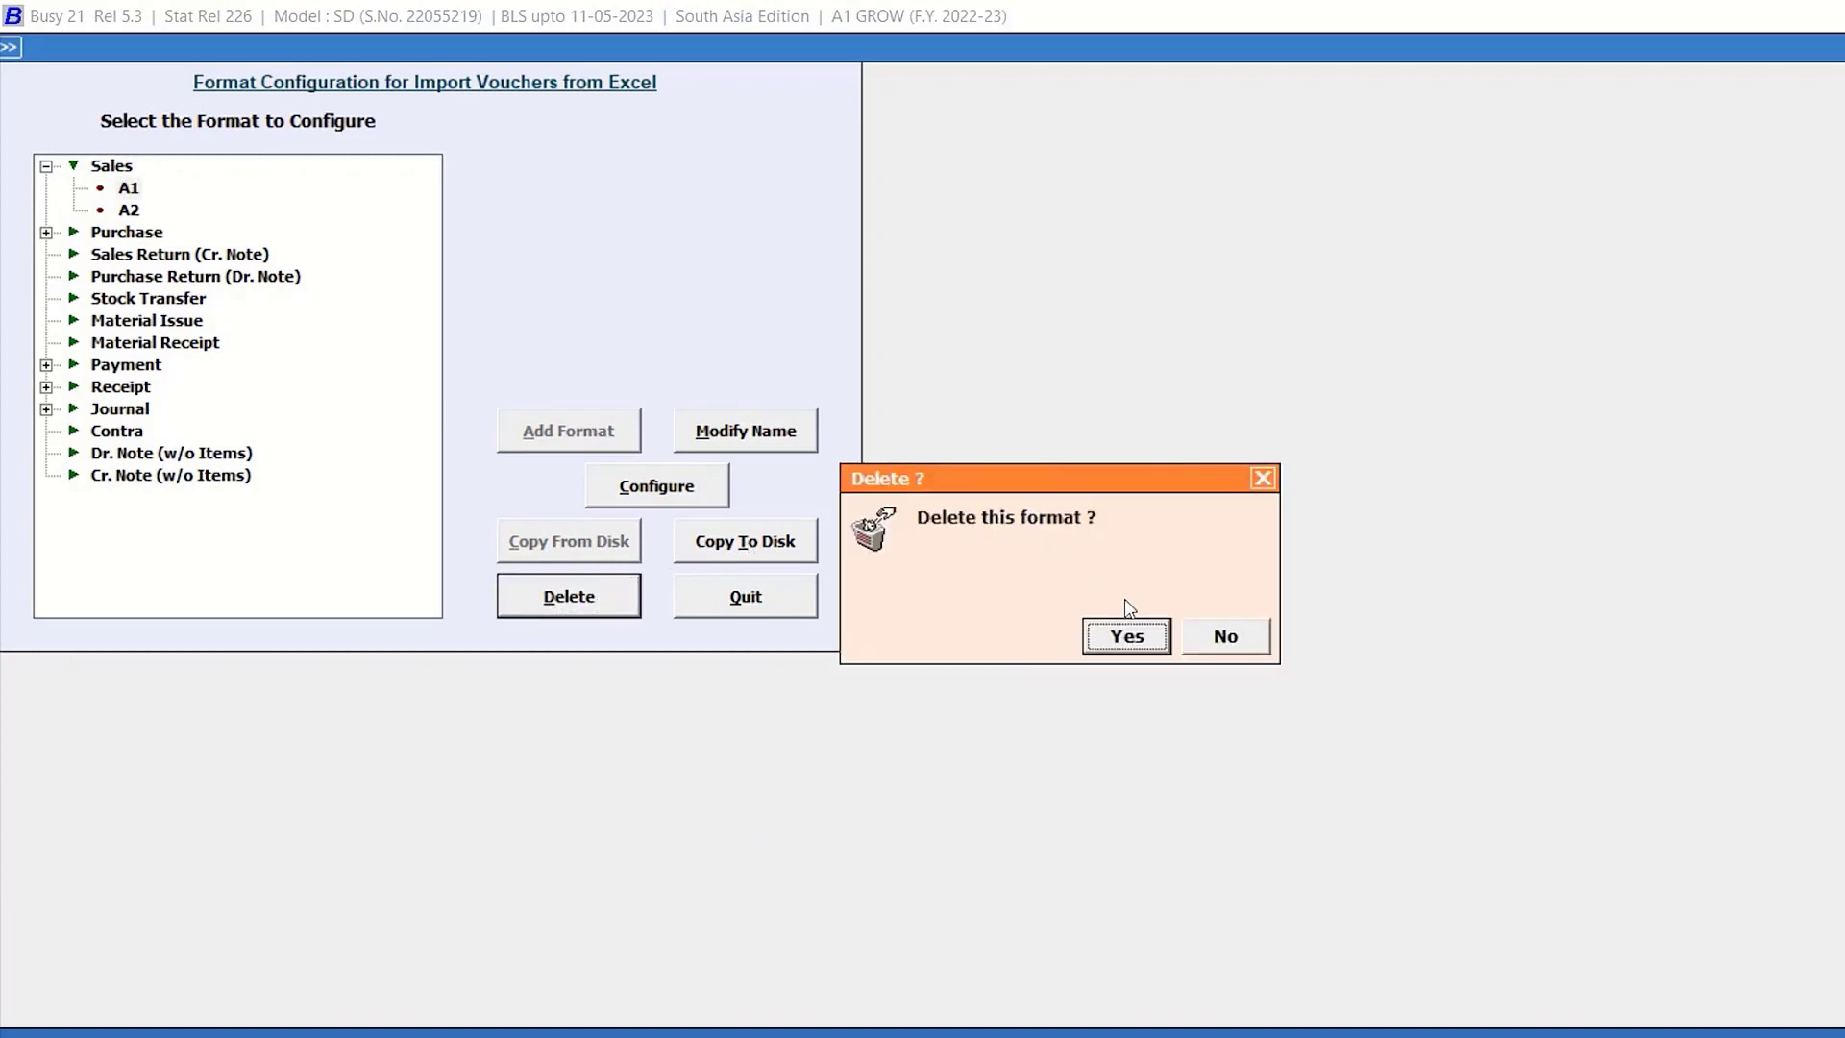
pyautogui.click(1125, 634)
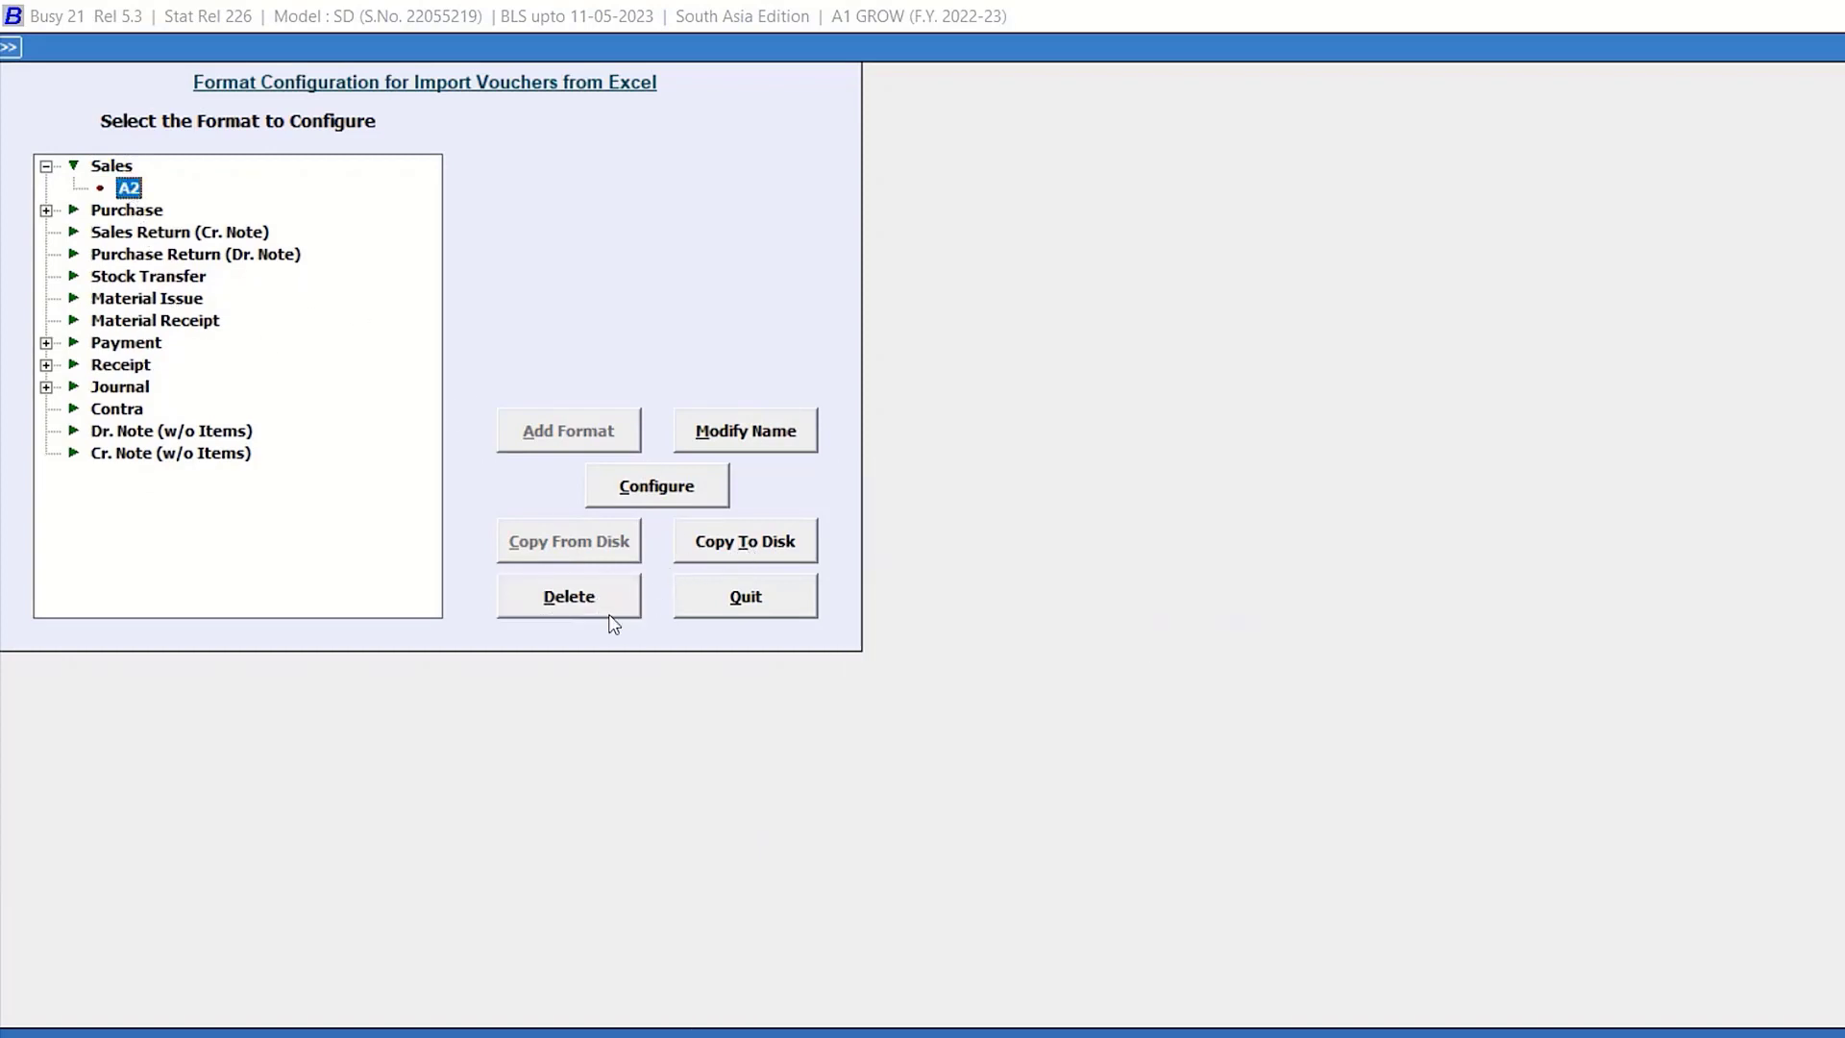
pyautogui.click(622, 612)
pyautogui.click(1153, 637)
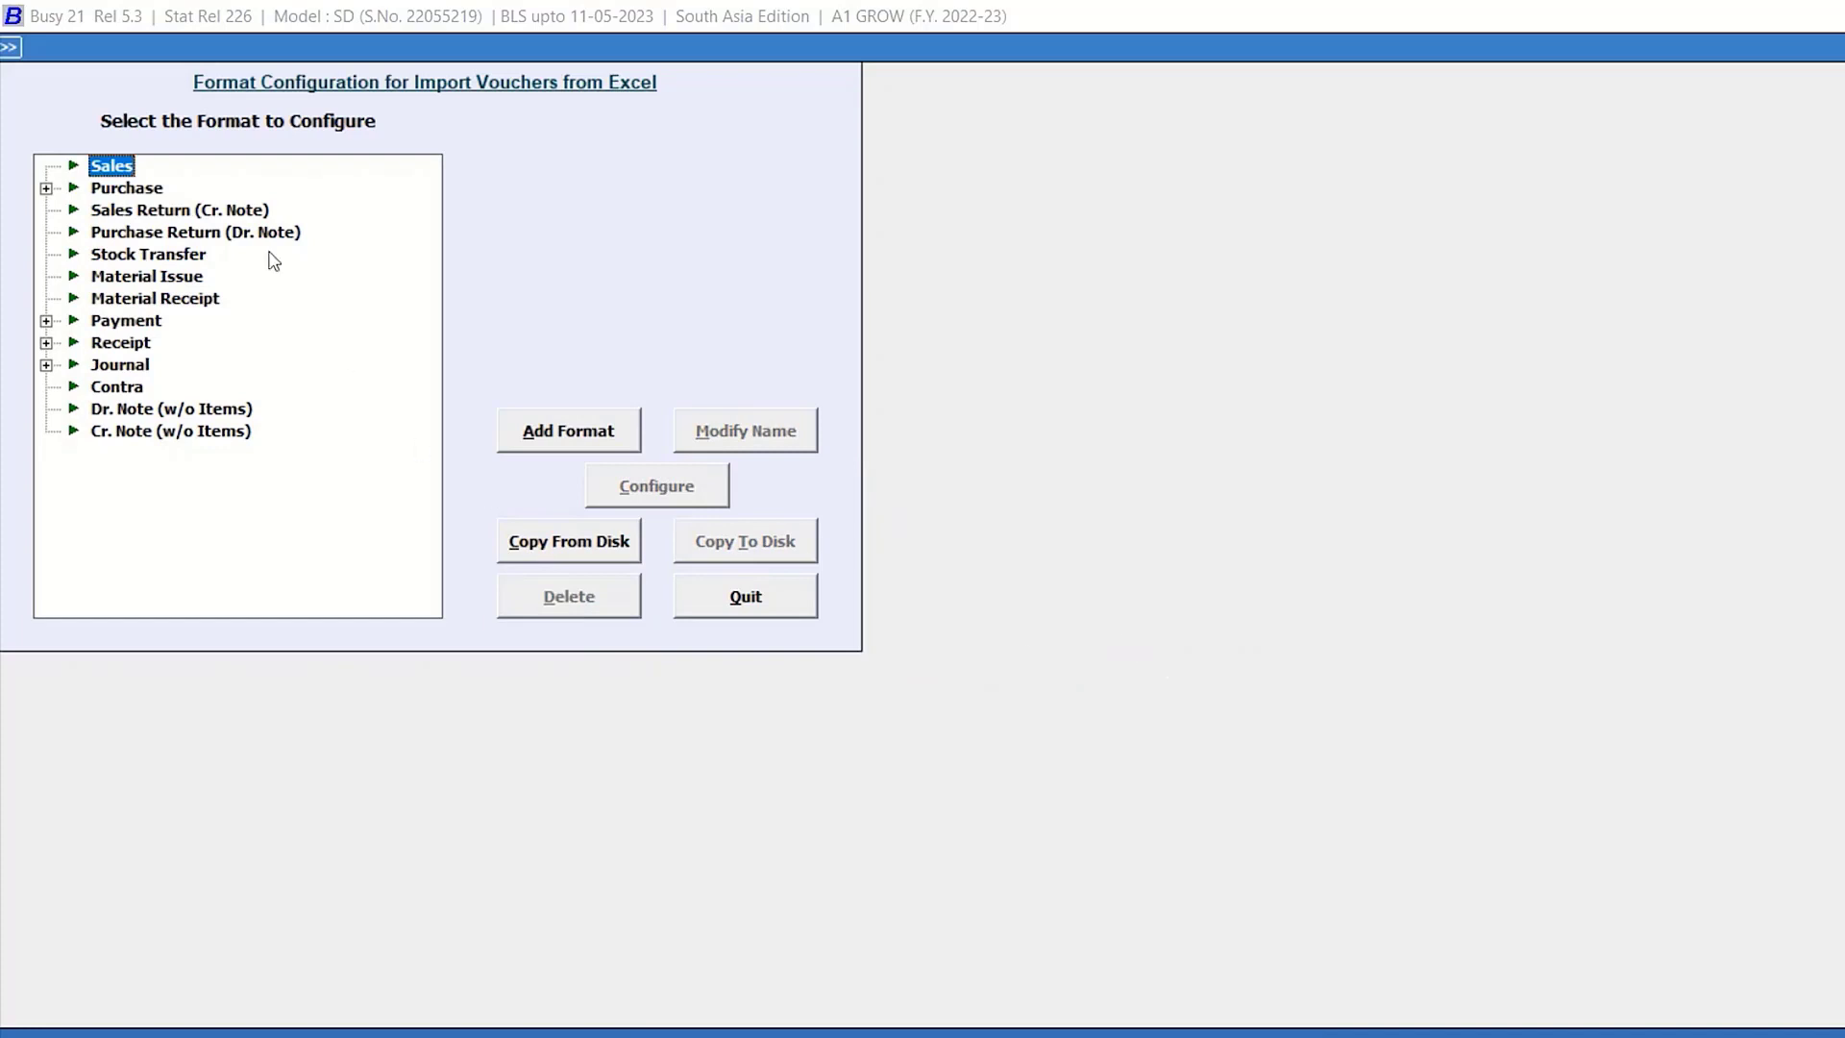
# Add a new Sales import format named A1 and save it
pyautogui.click(577, 430)
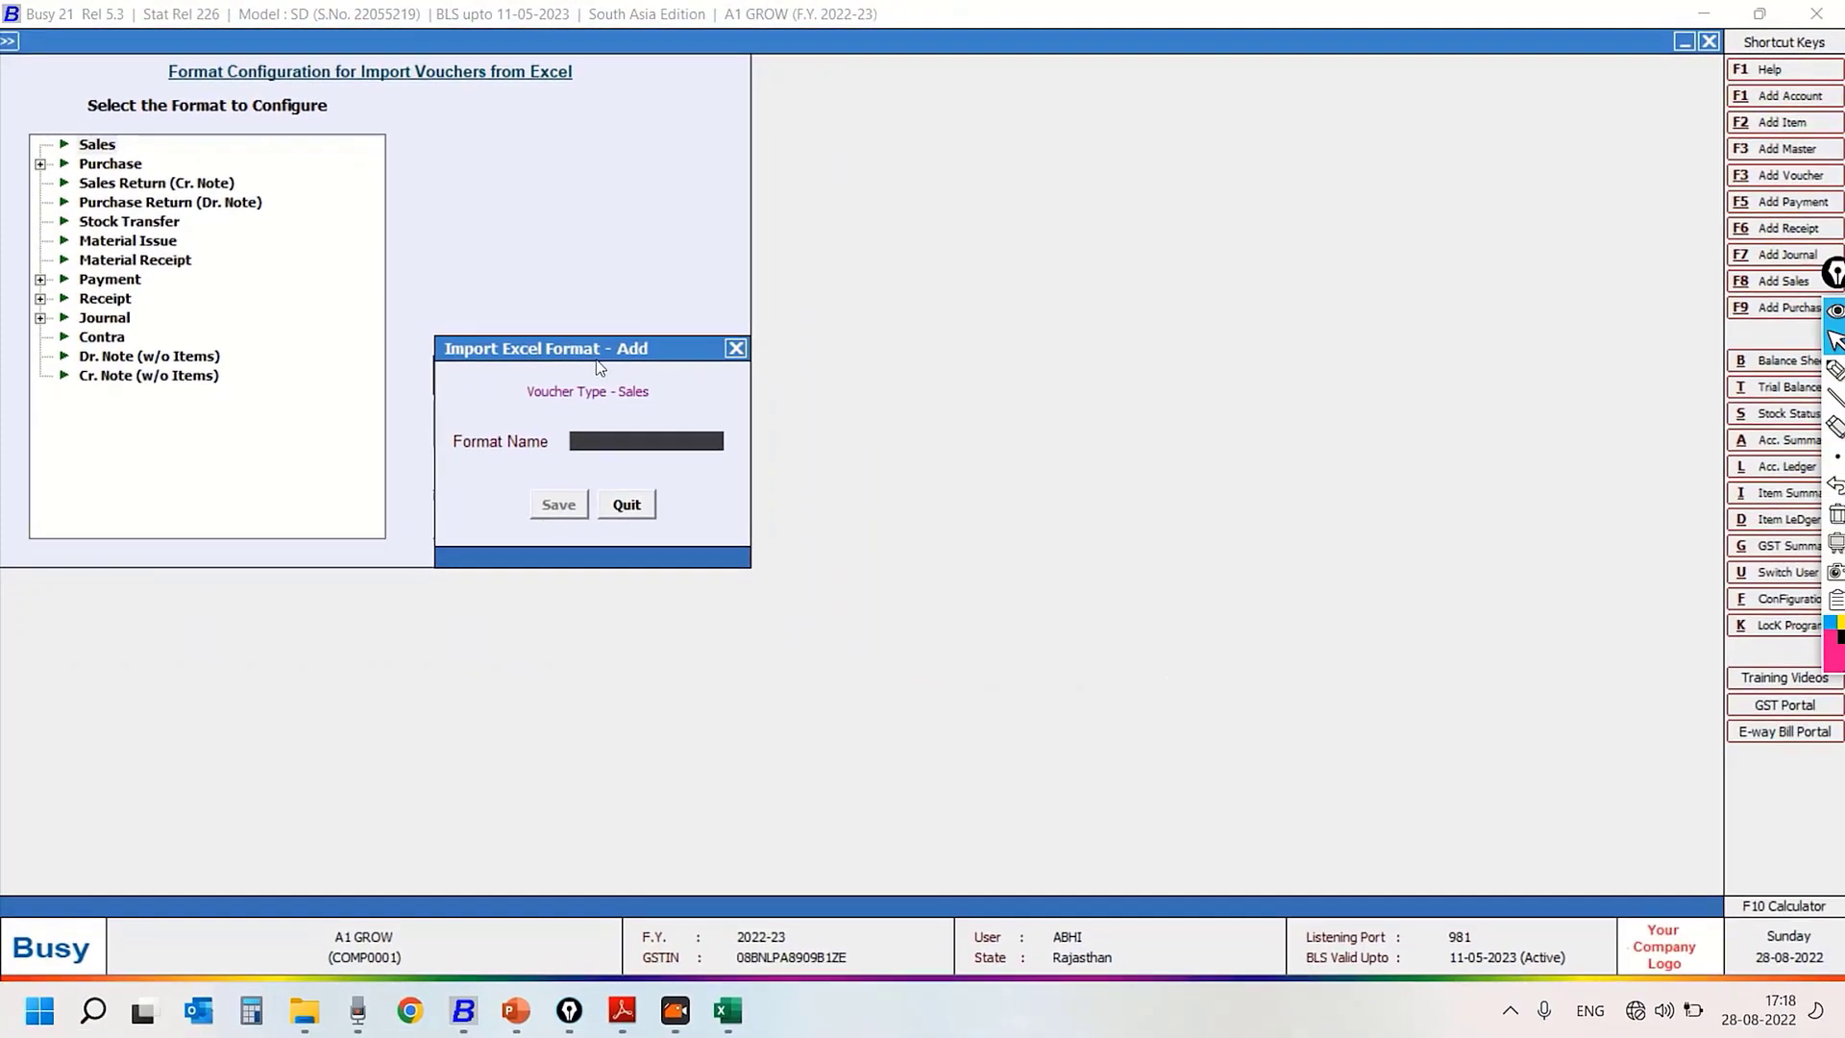
pyautogui.write('a1')
pyautogui.press('Return')
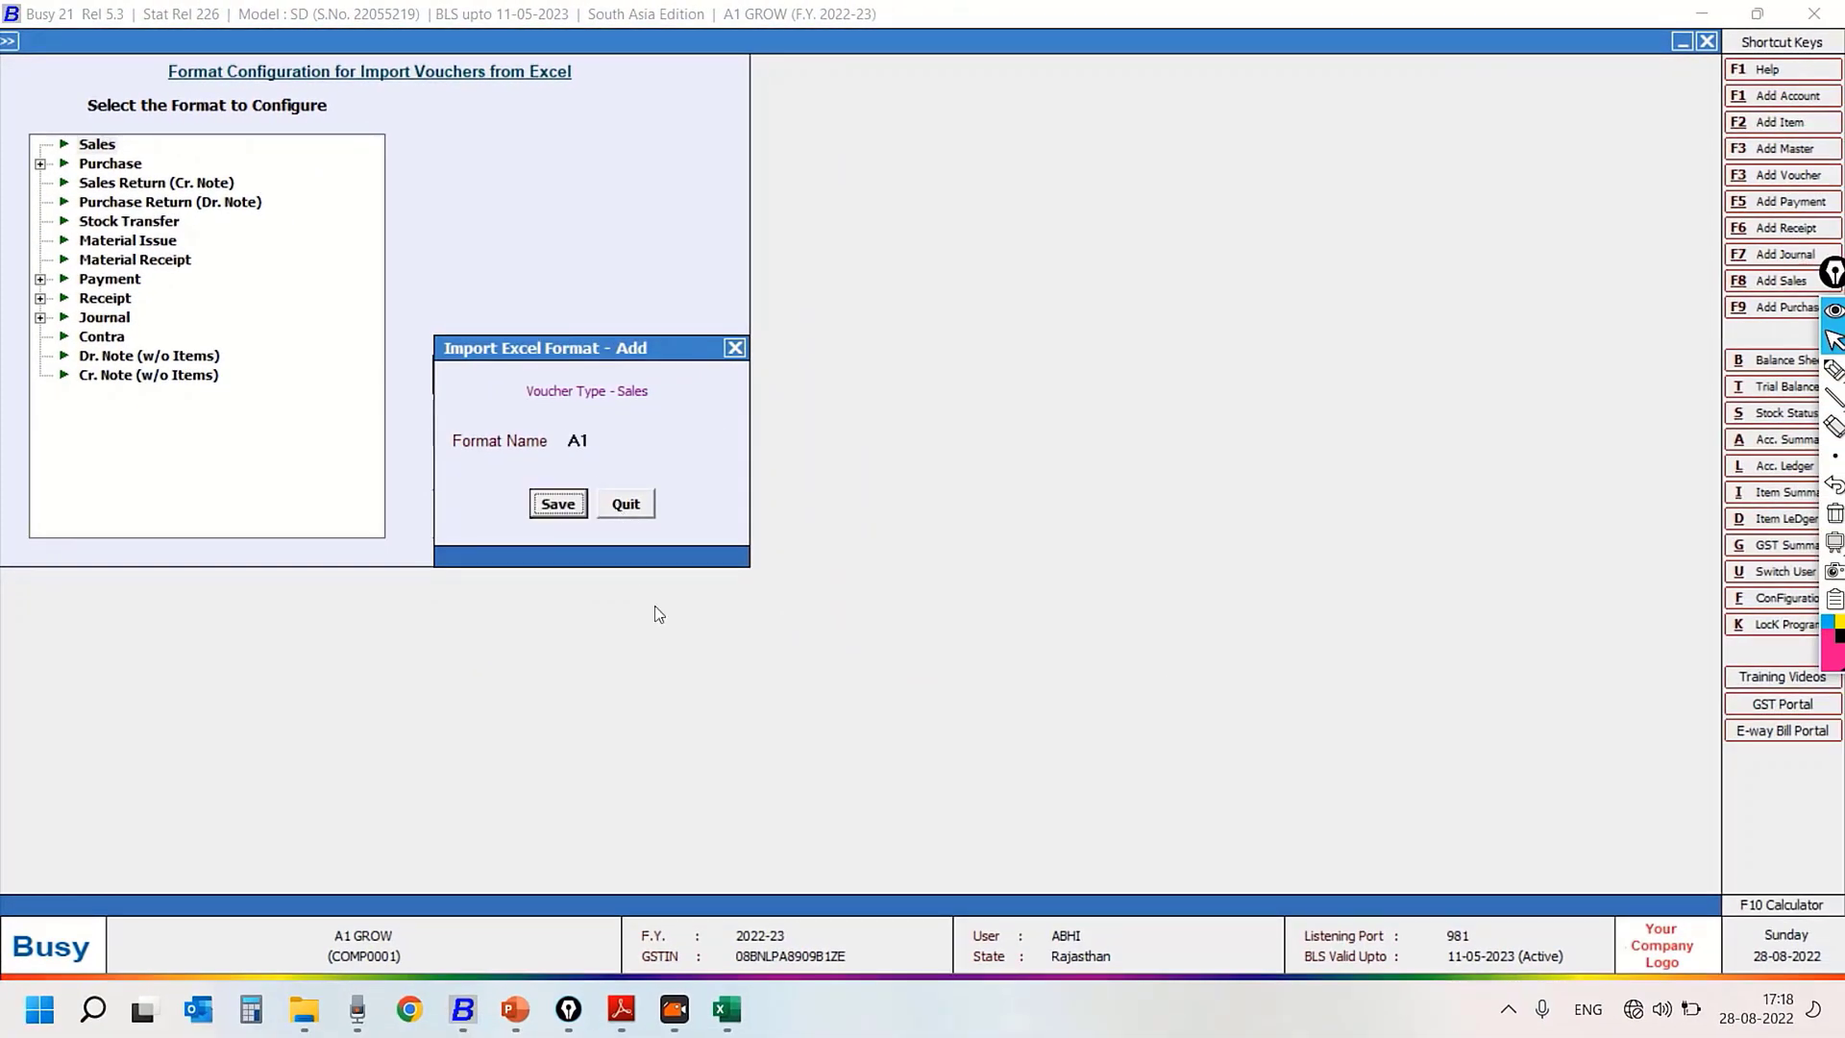
pyautogui.click(560, 507)
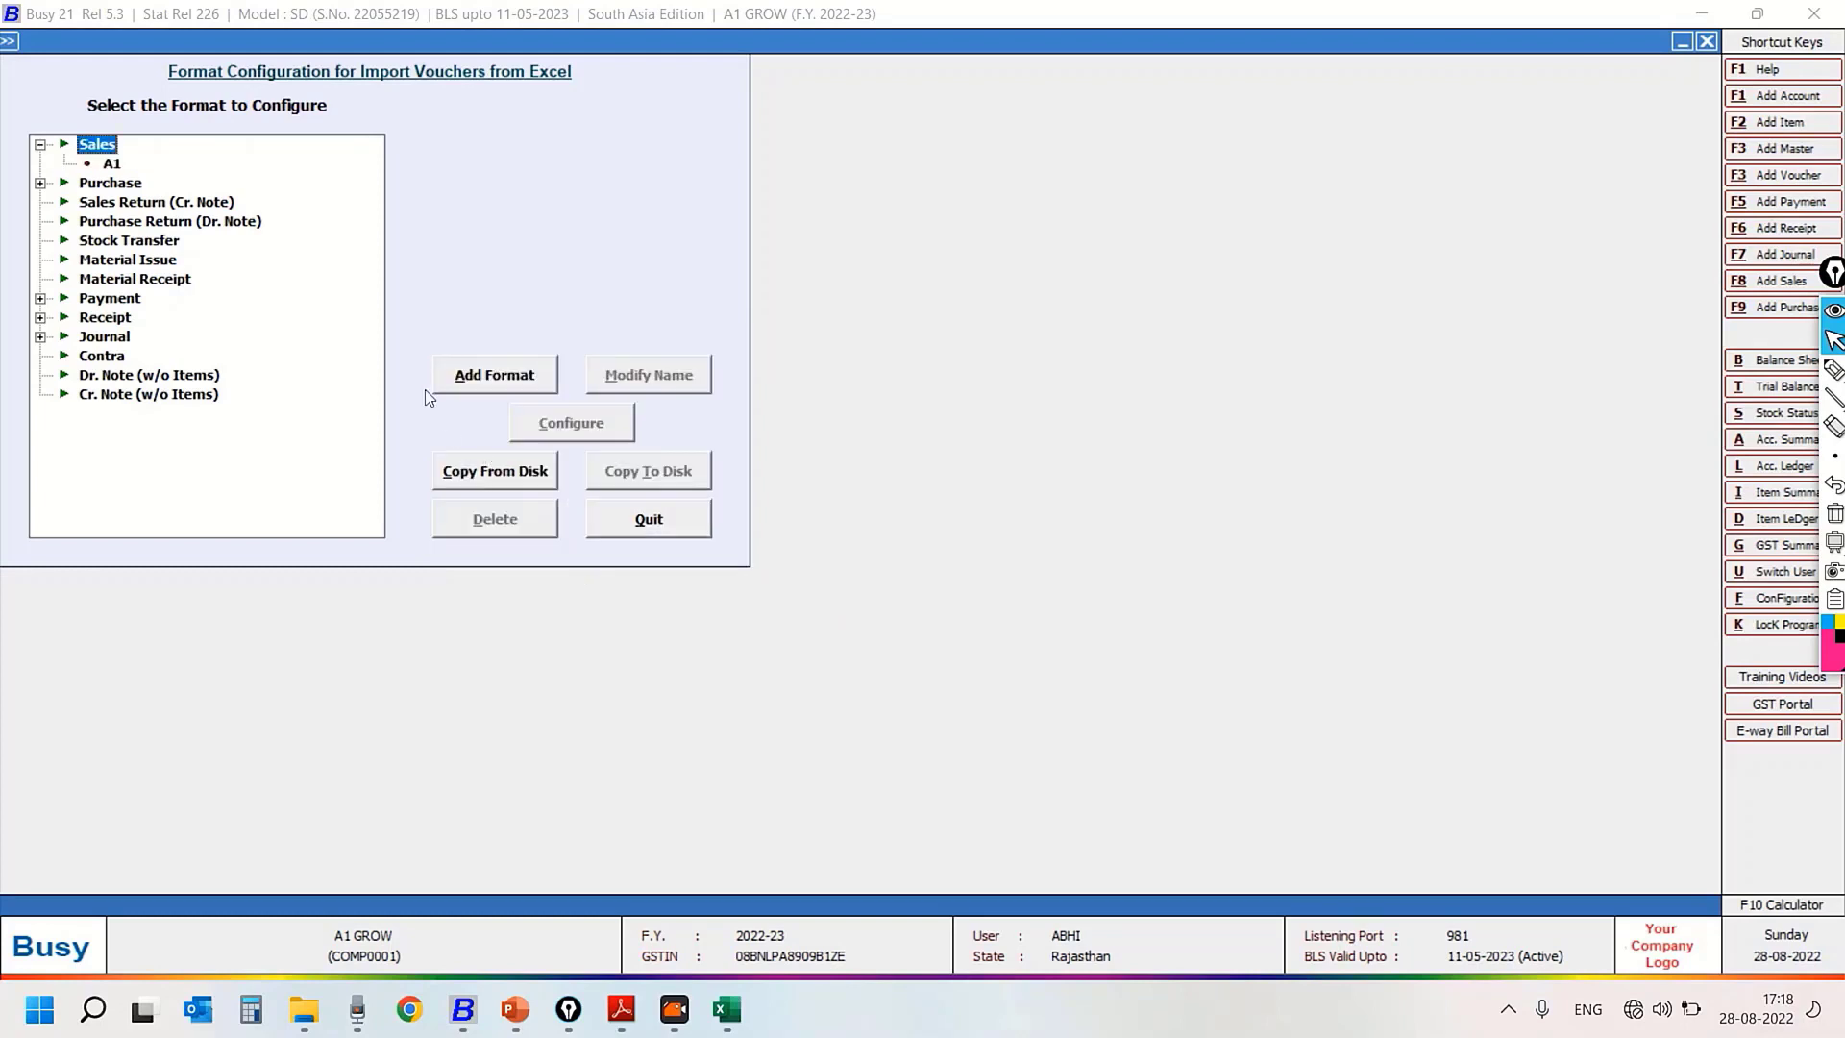
# Open the configuration of the Sales format A1 with the default components for the voucher
pyautogui.click(113, 164)
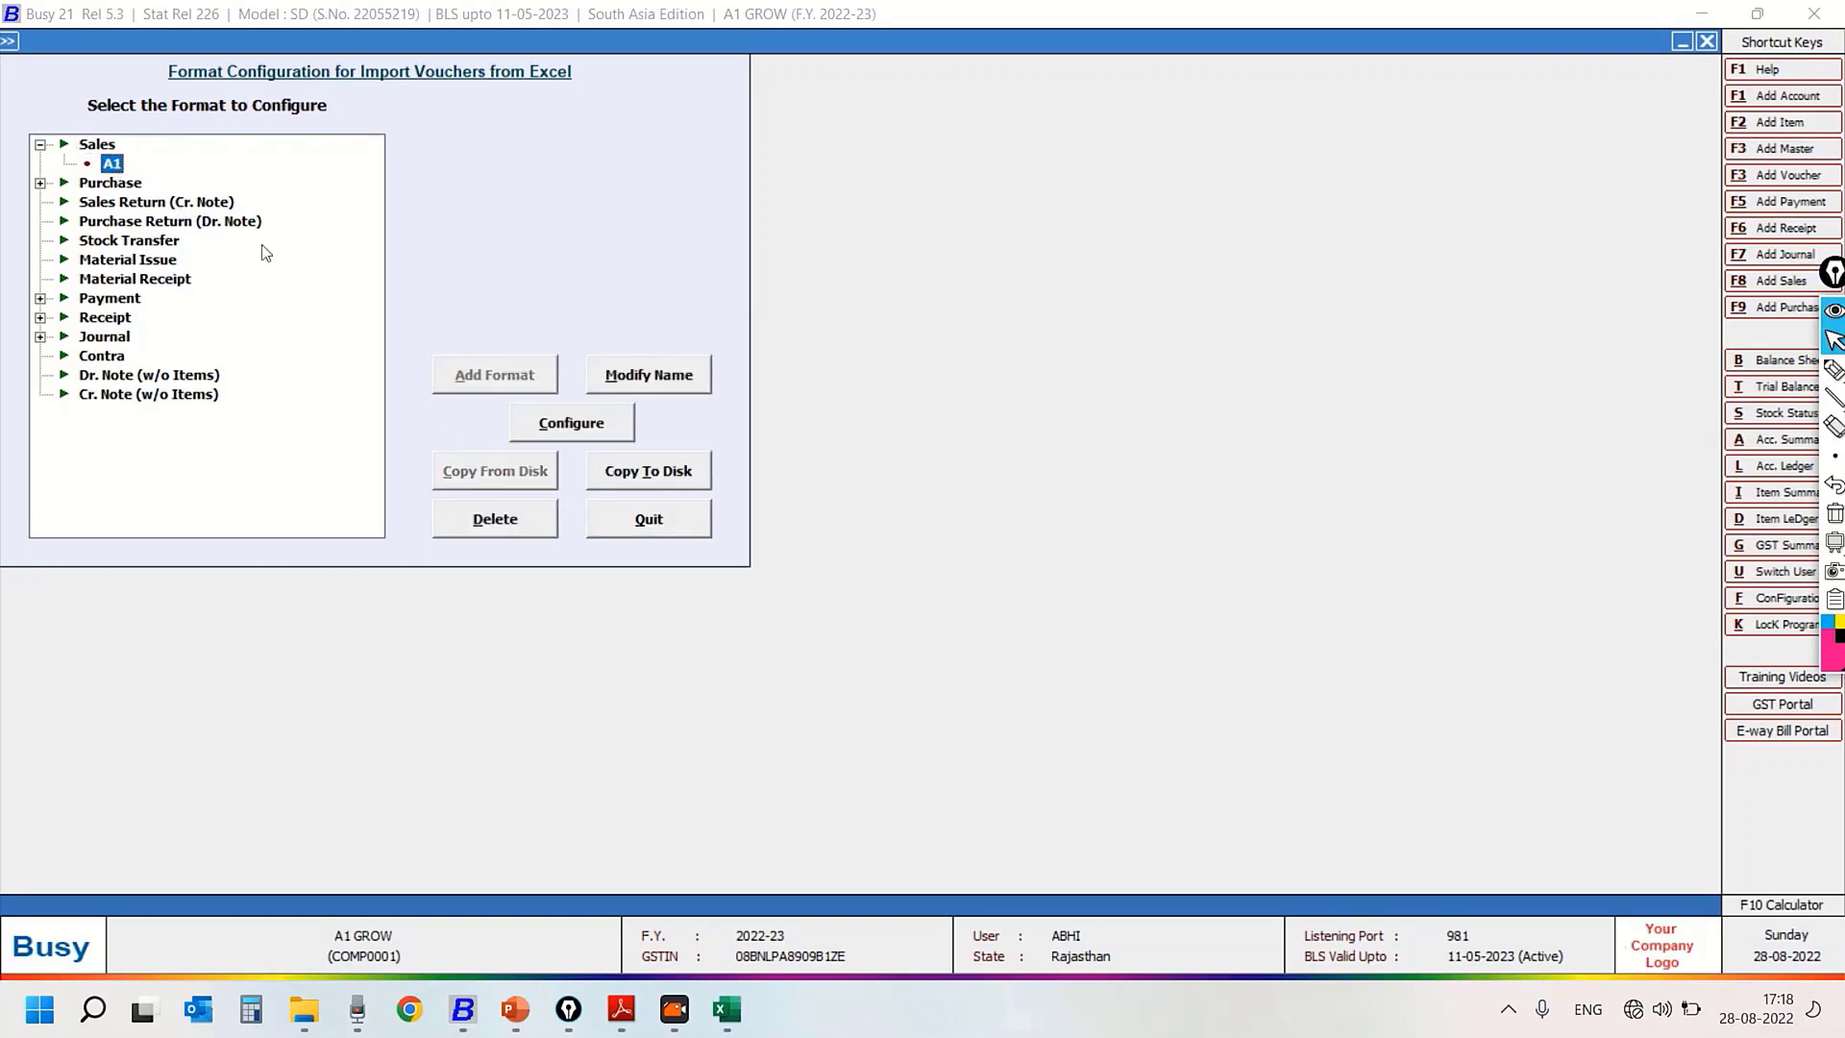
pyautogui.click(574, 431)
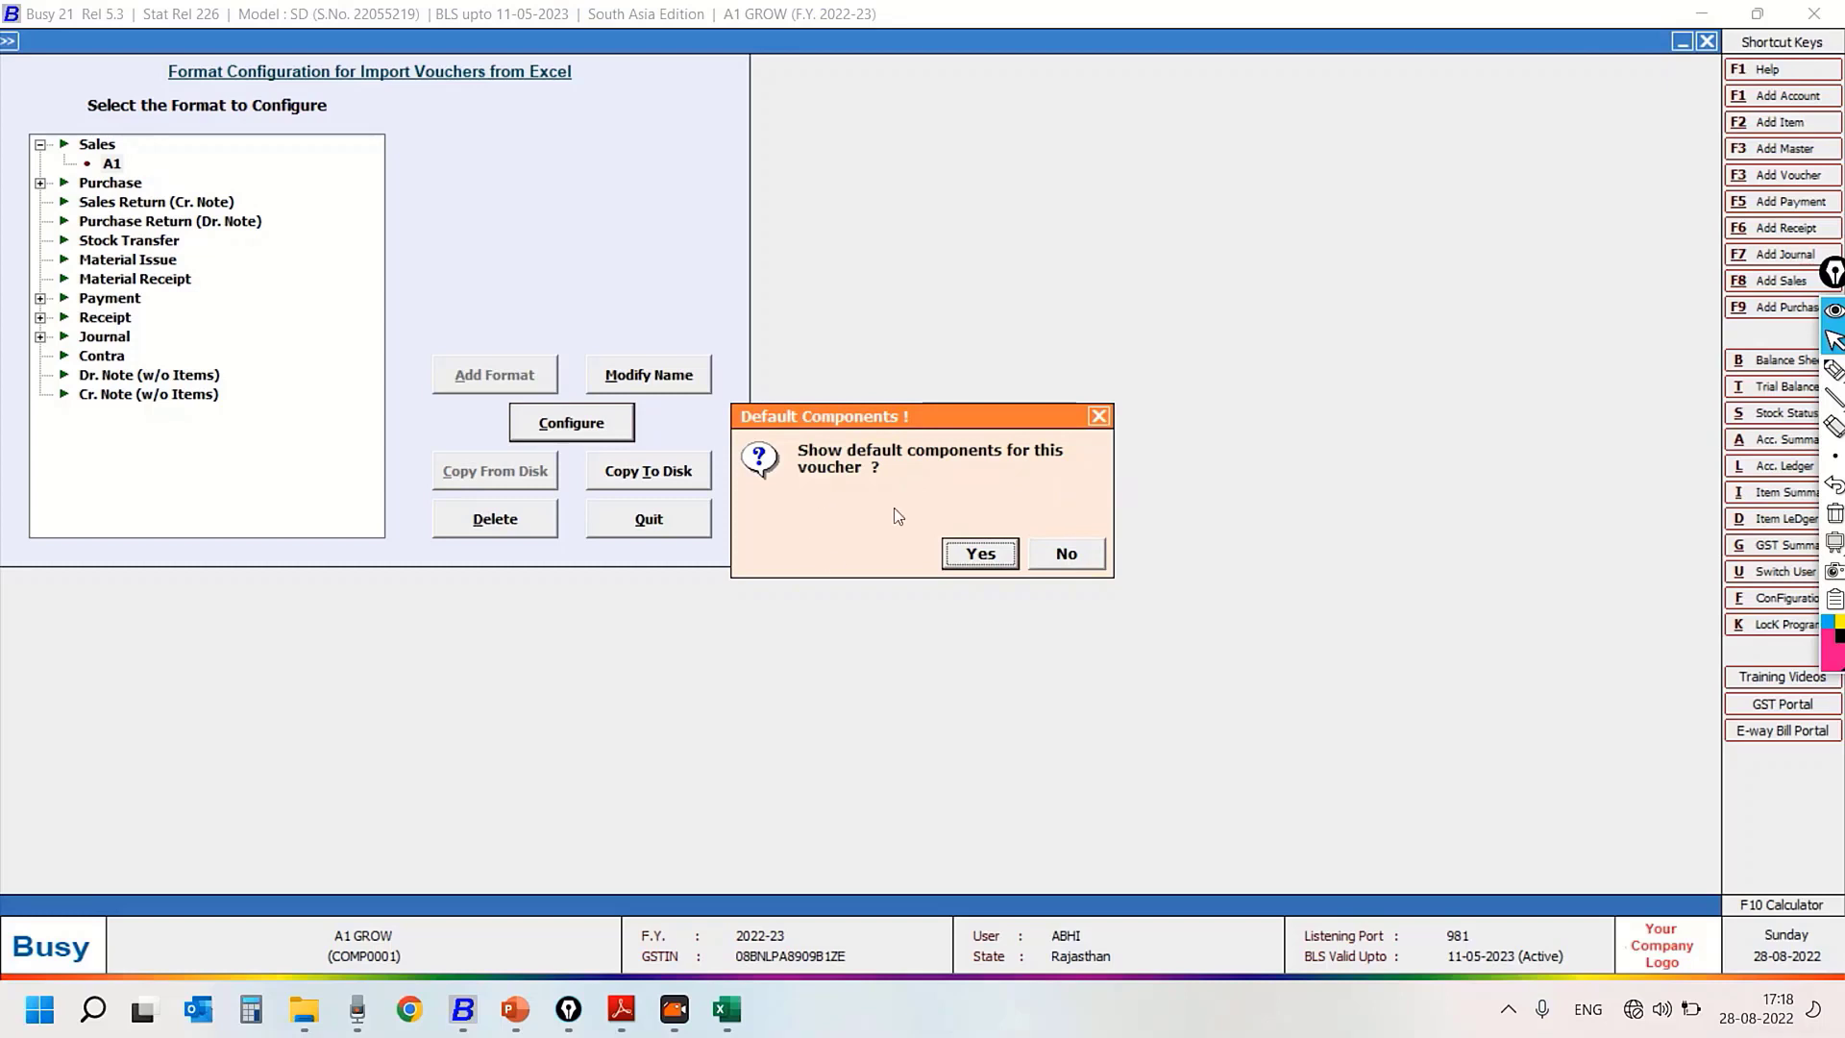
pyautogui.click(975, 555)
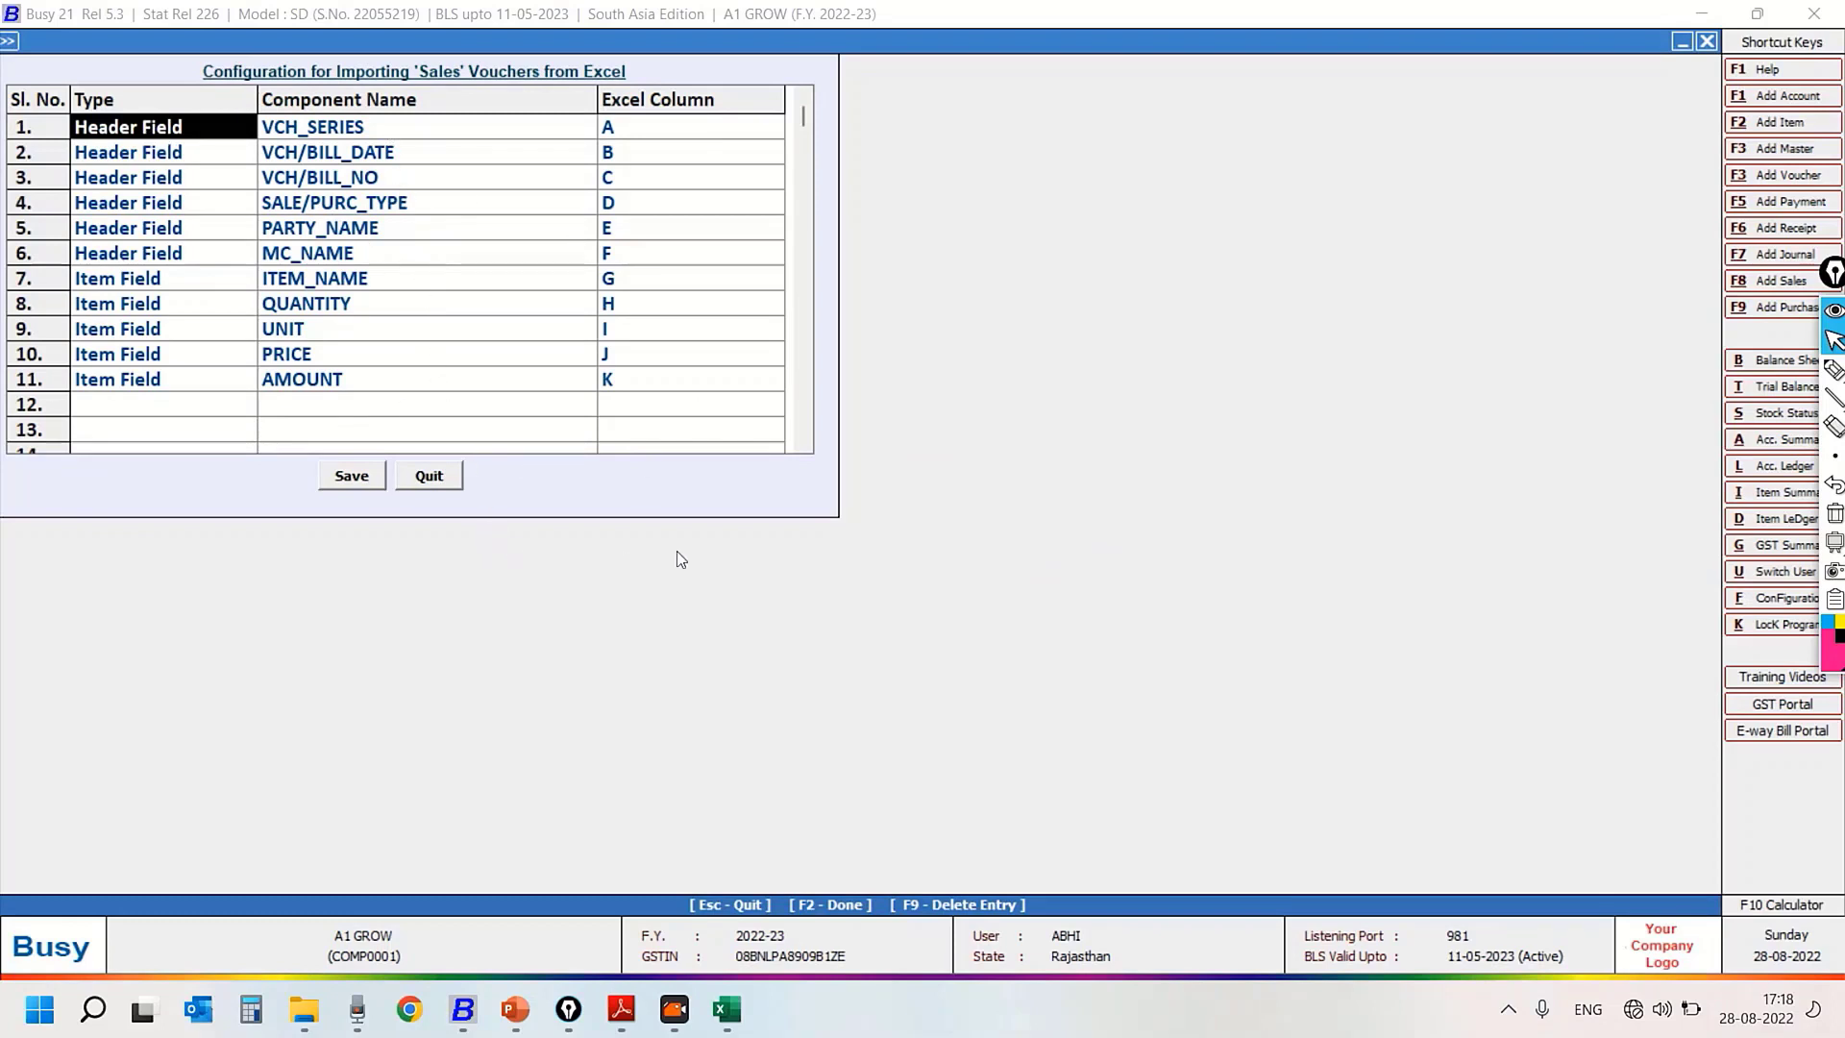
# Bracket the Excel Column letters A to K with the pen, and clear the mark
pyautogui.click(1833, 372)
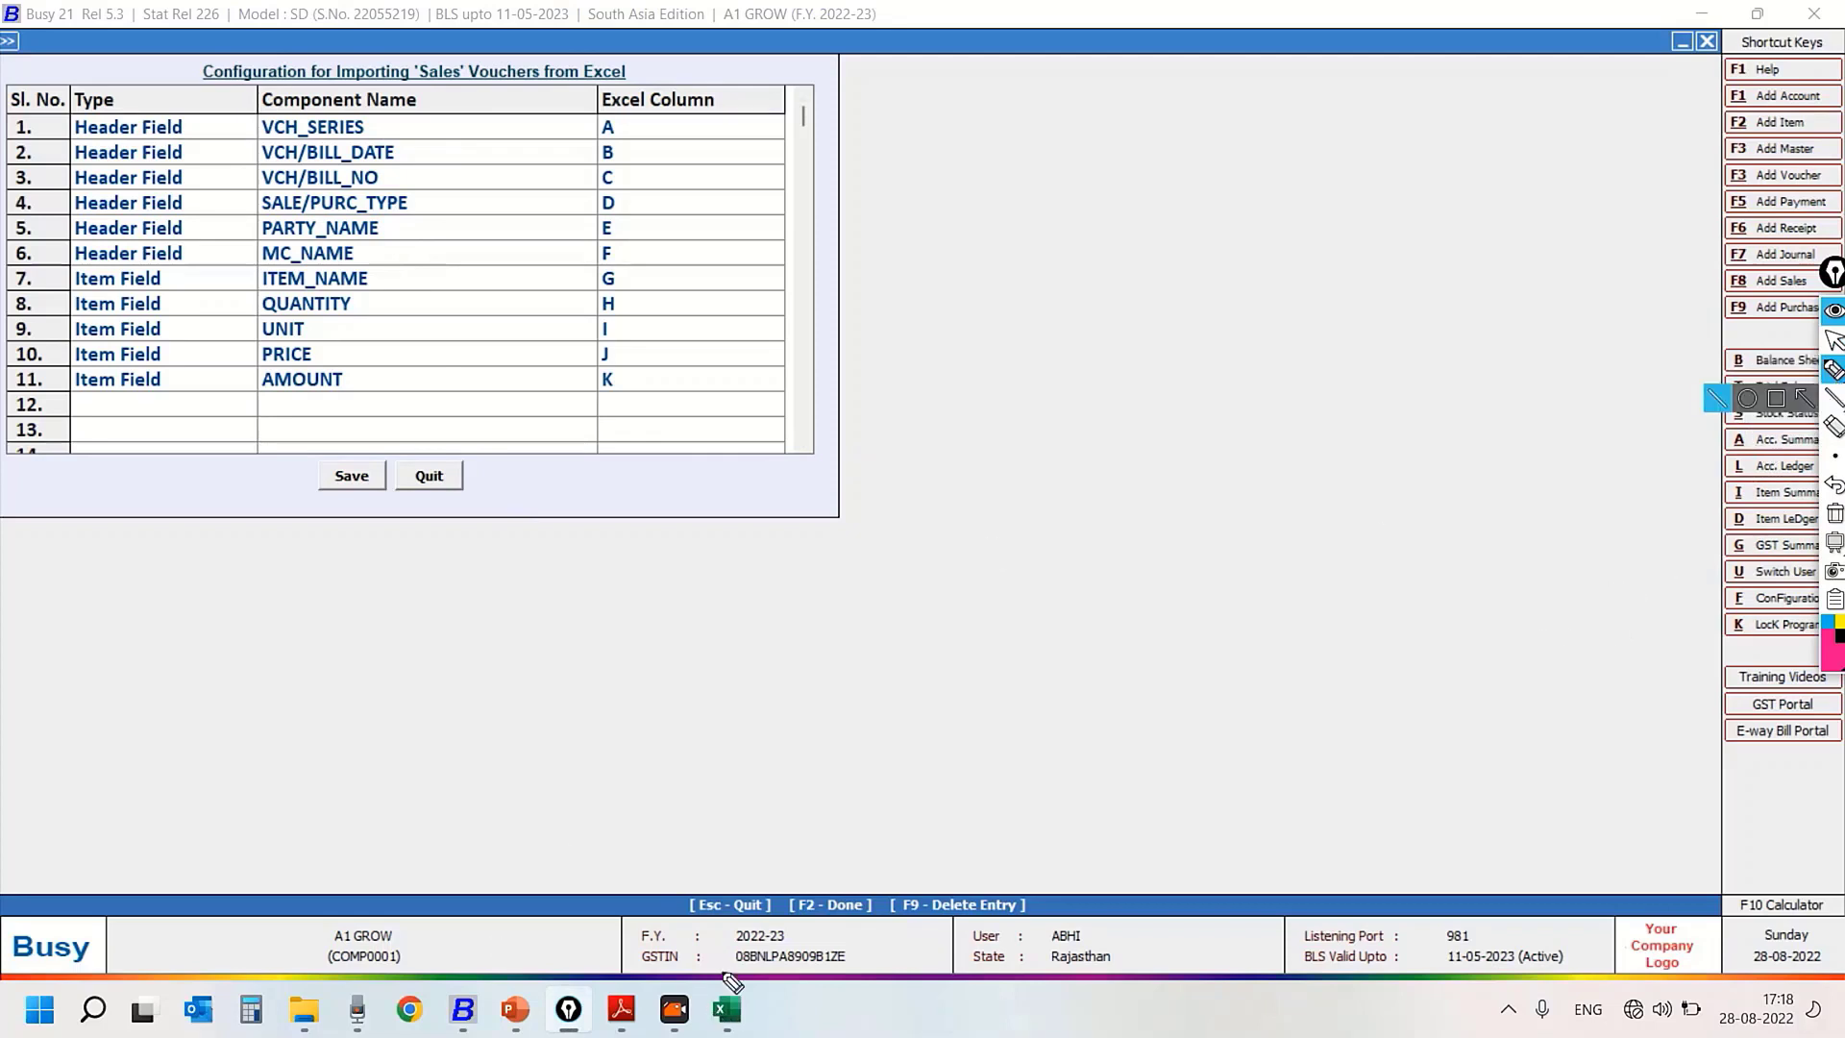
pyautogui.moveTo(622, 125)
pyautogui.mouseDown()
pyautogui.moveTo(689, 413)
pyautogui.moveTo(586, 402)
pyautogui.mouseUp()
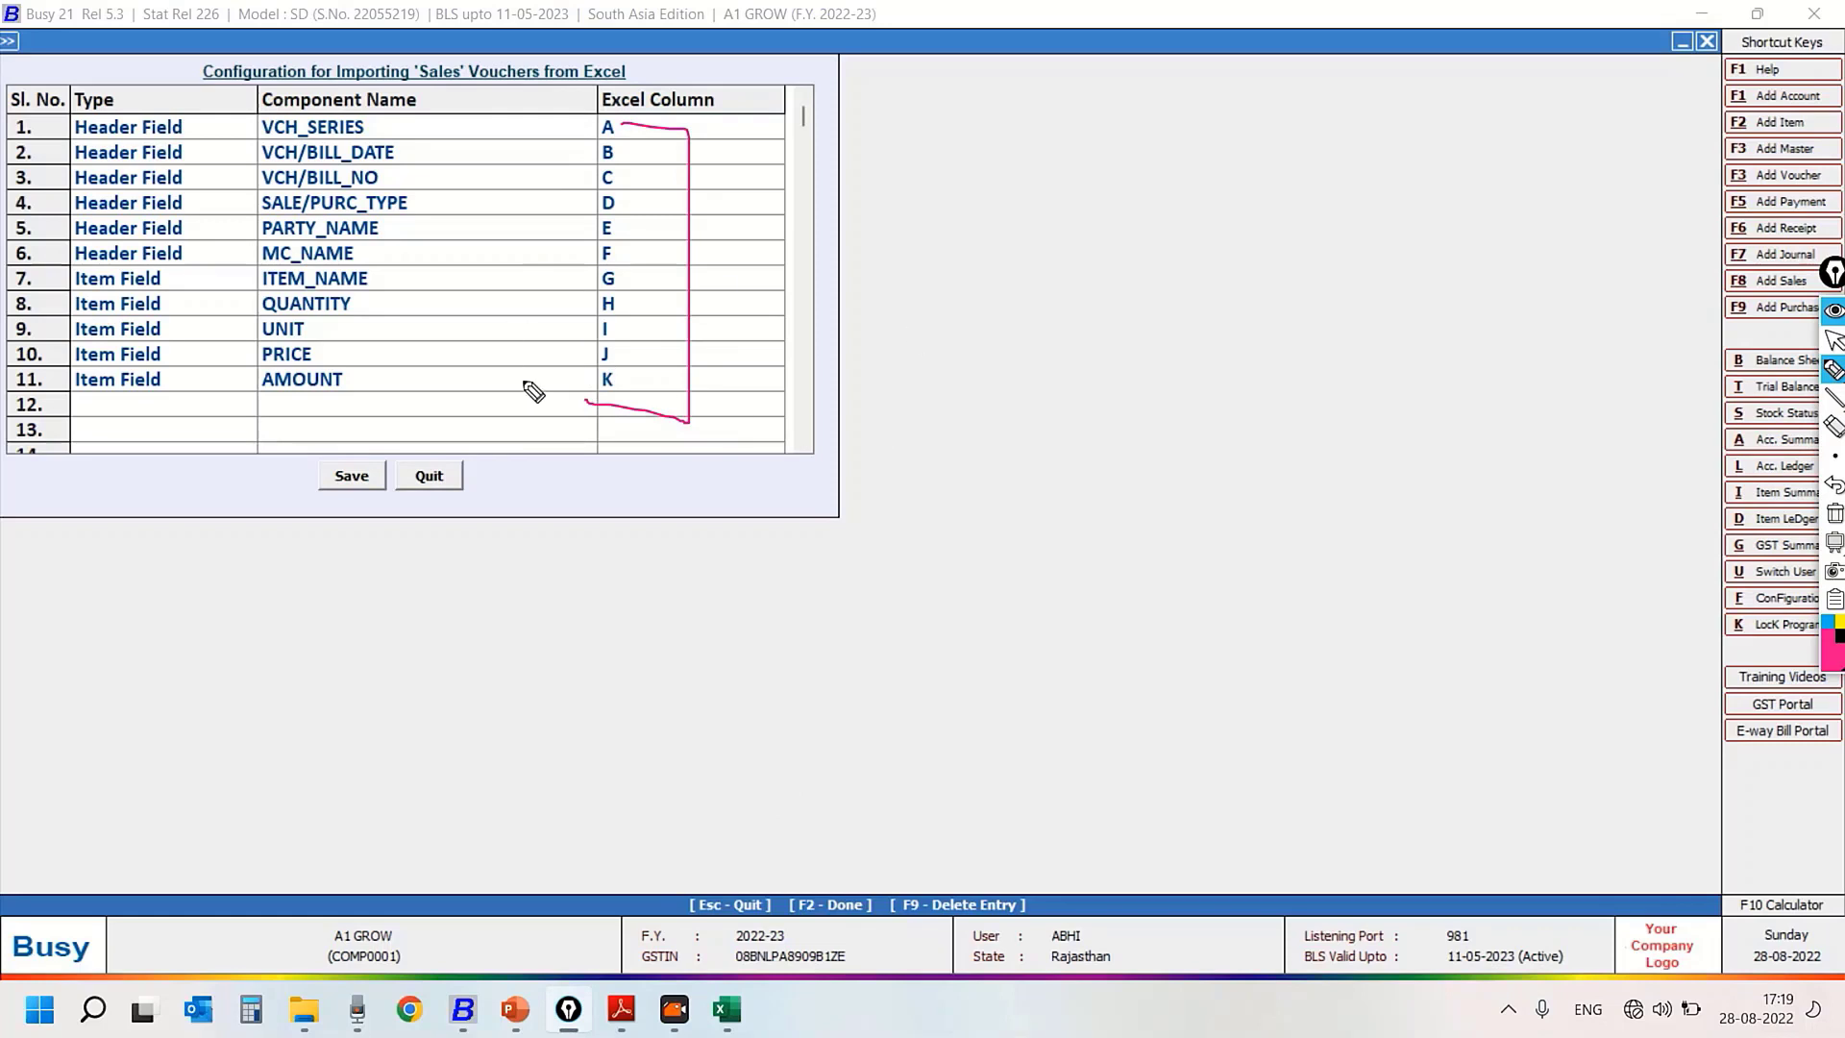
pyautogui.click(1835, 514)
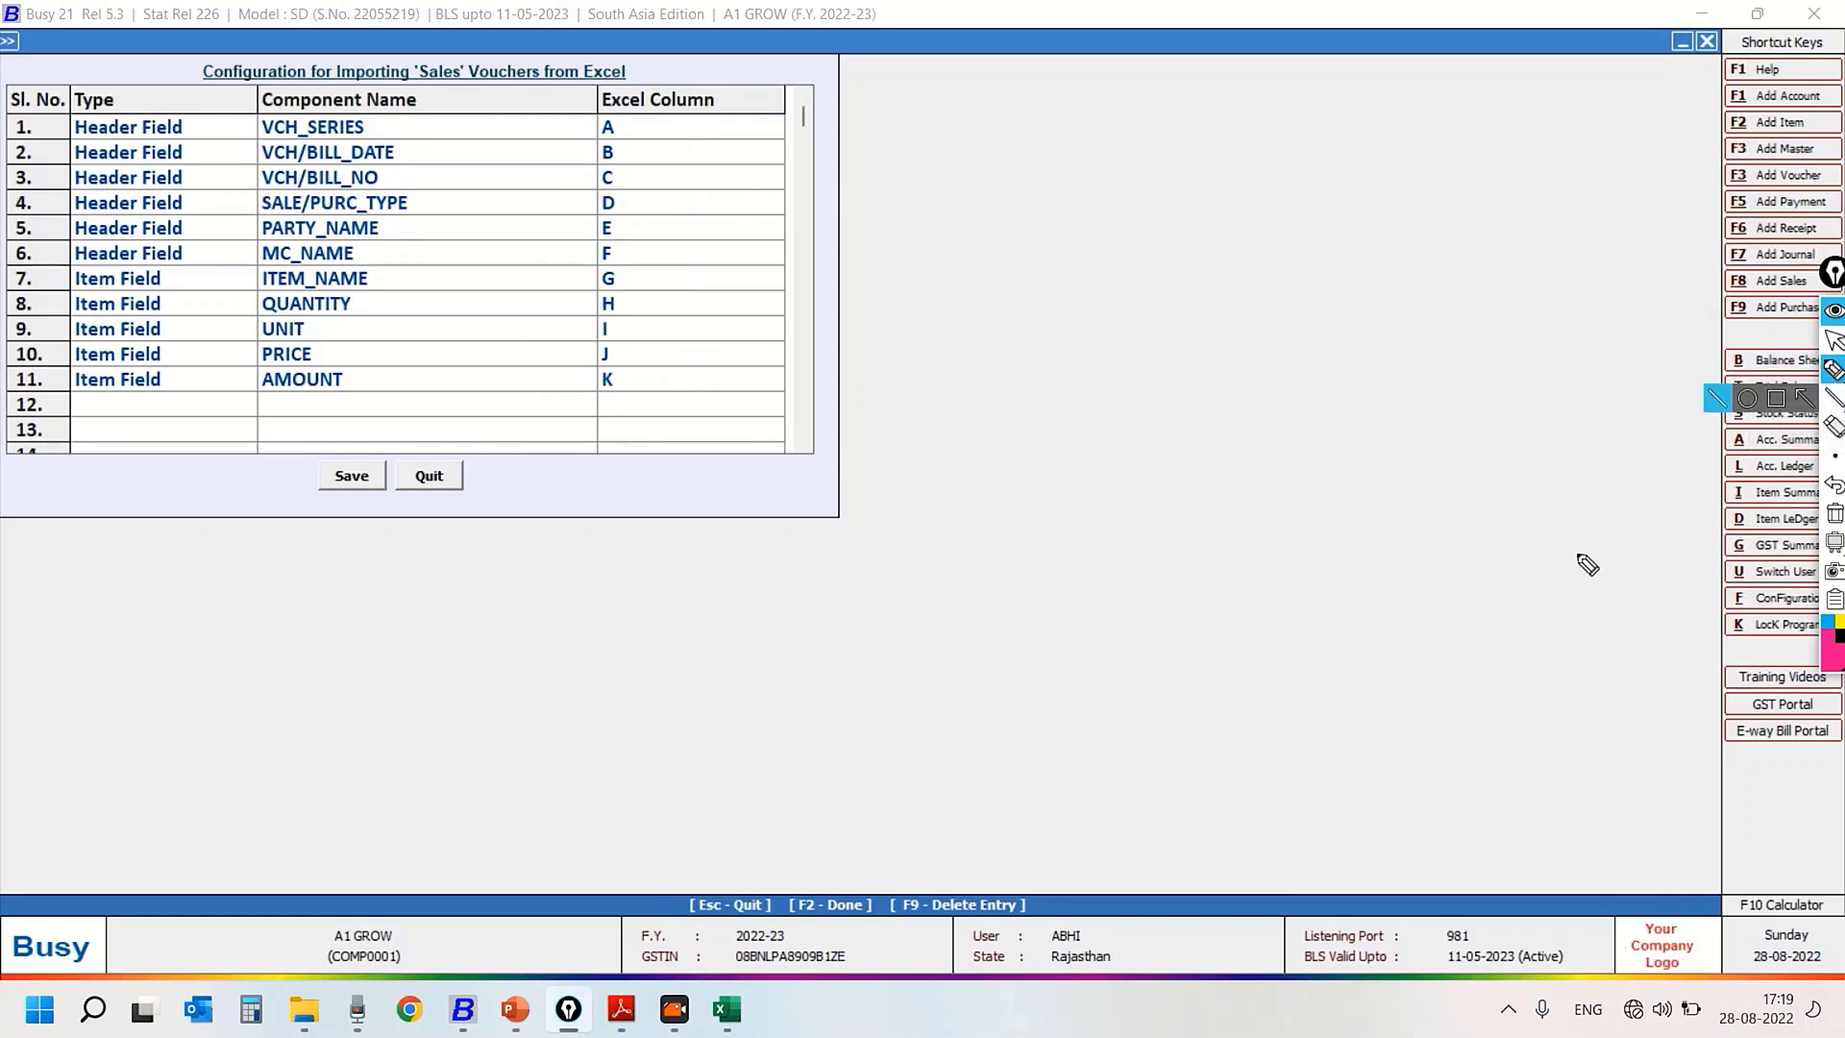
pyautogui.click(1833, 340)
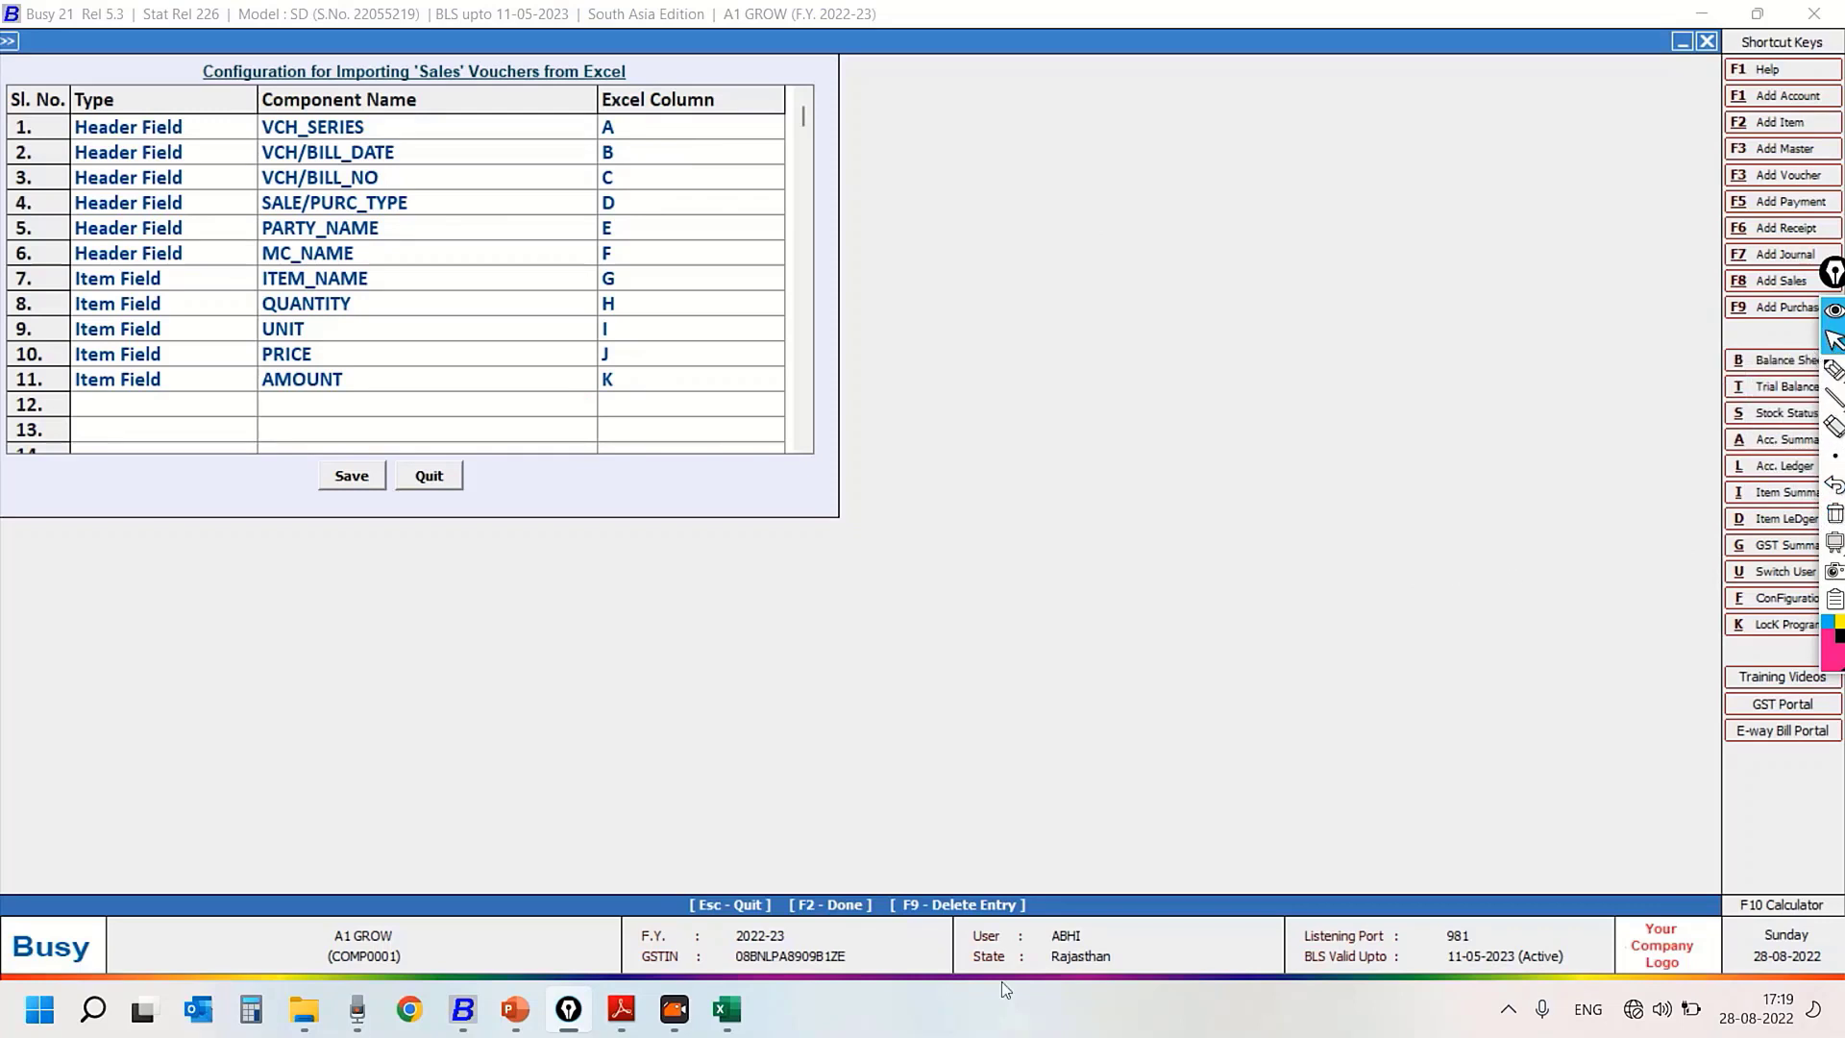
# Switch to Excel and review the invoice headings in row 1 and the component names in B1:B16 of Sheet1
pyautogui.click(726, 1008)
pyautogui.moveTo(47, 180); pyautogui.dragTo(1633, 179)
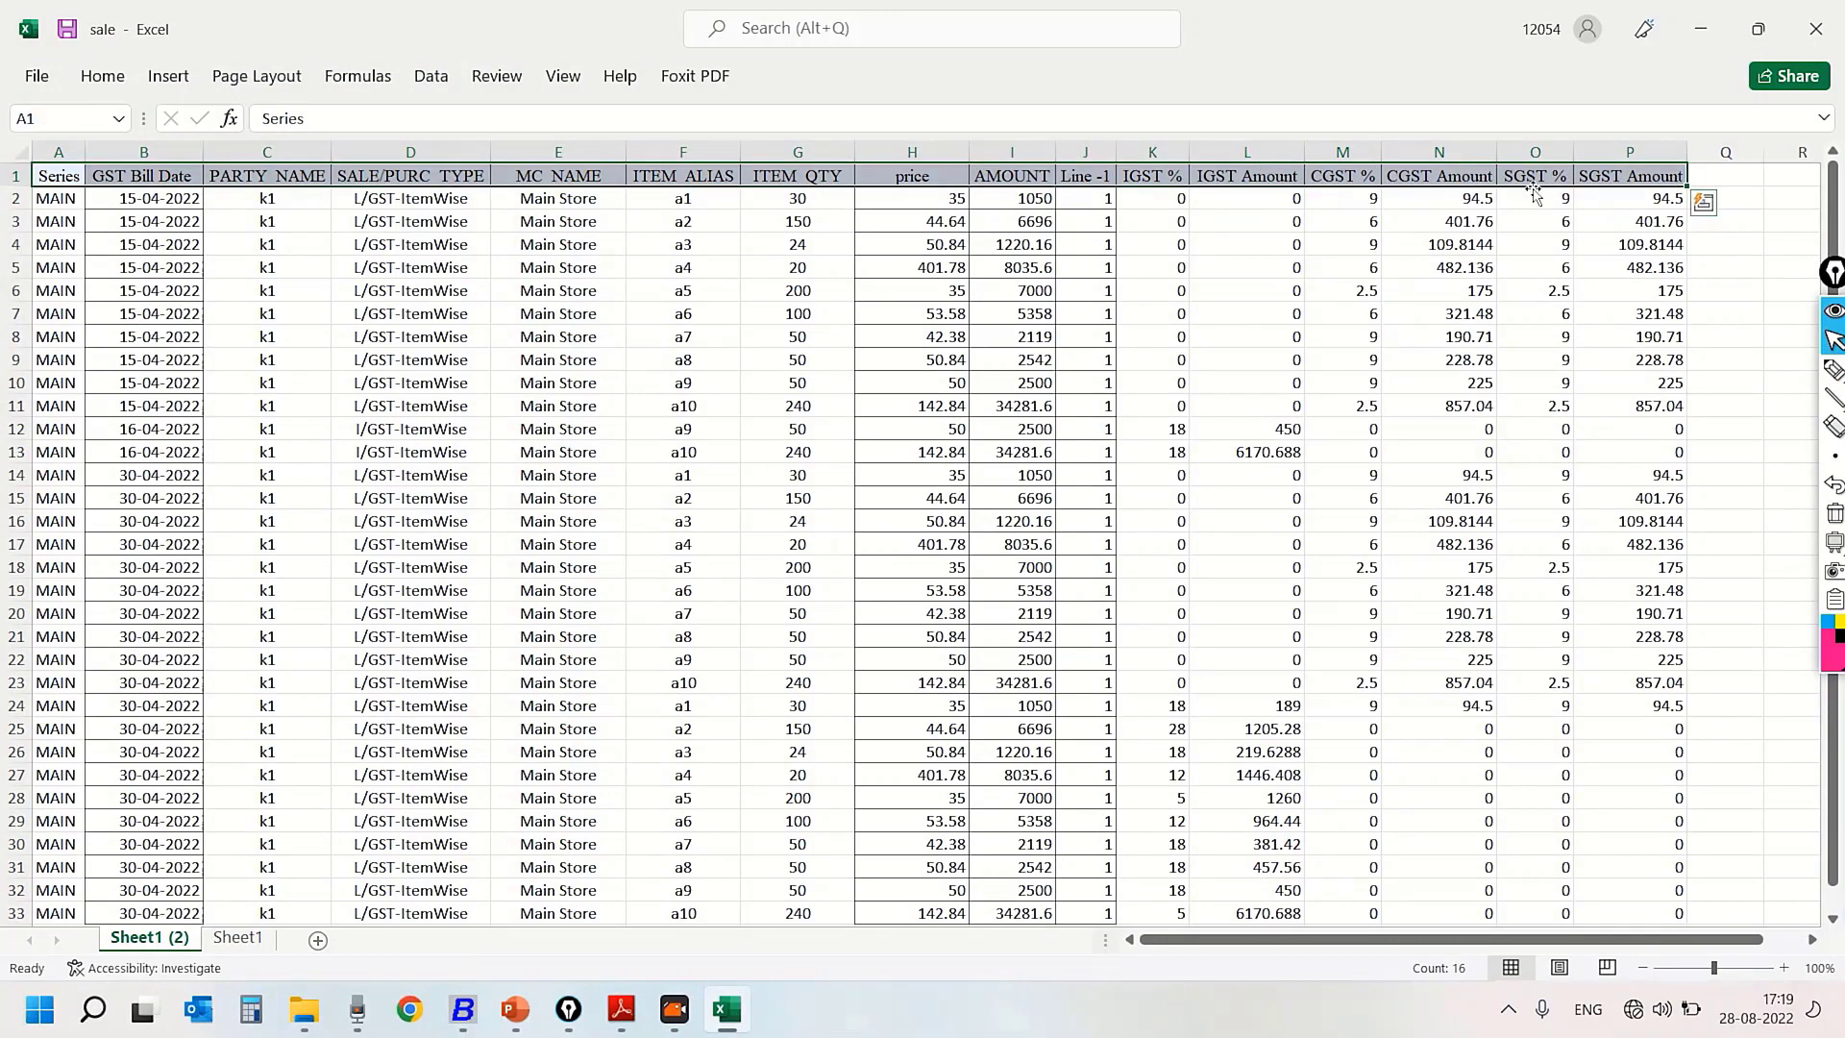
pyautogui.click(237, 938)
pyautogui.moveTo(176, 173); pyautogui.dragTo(212, 521)
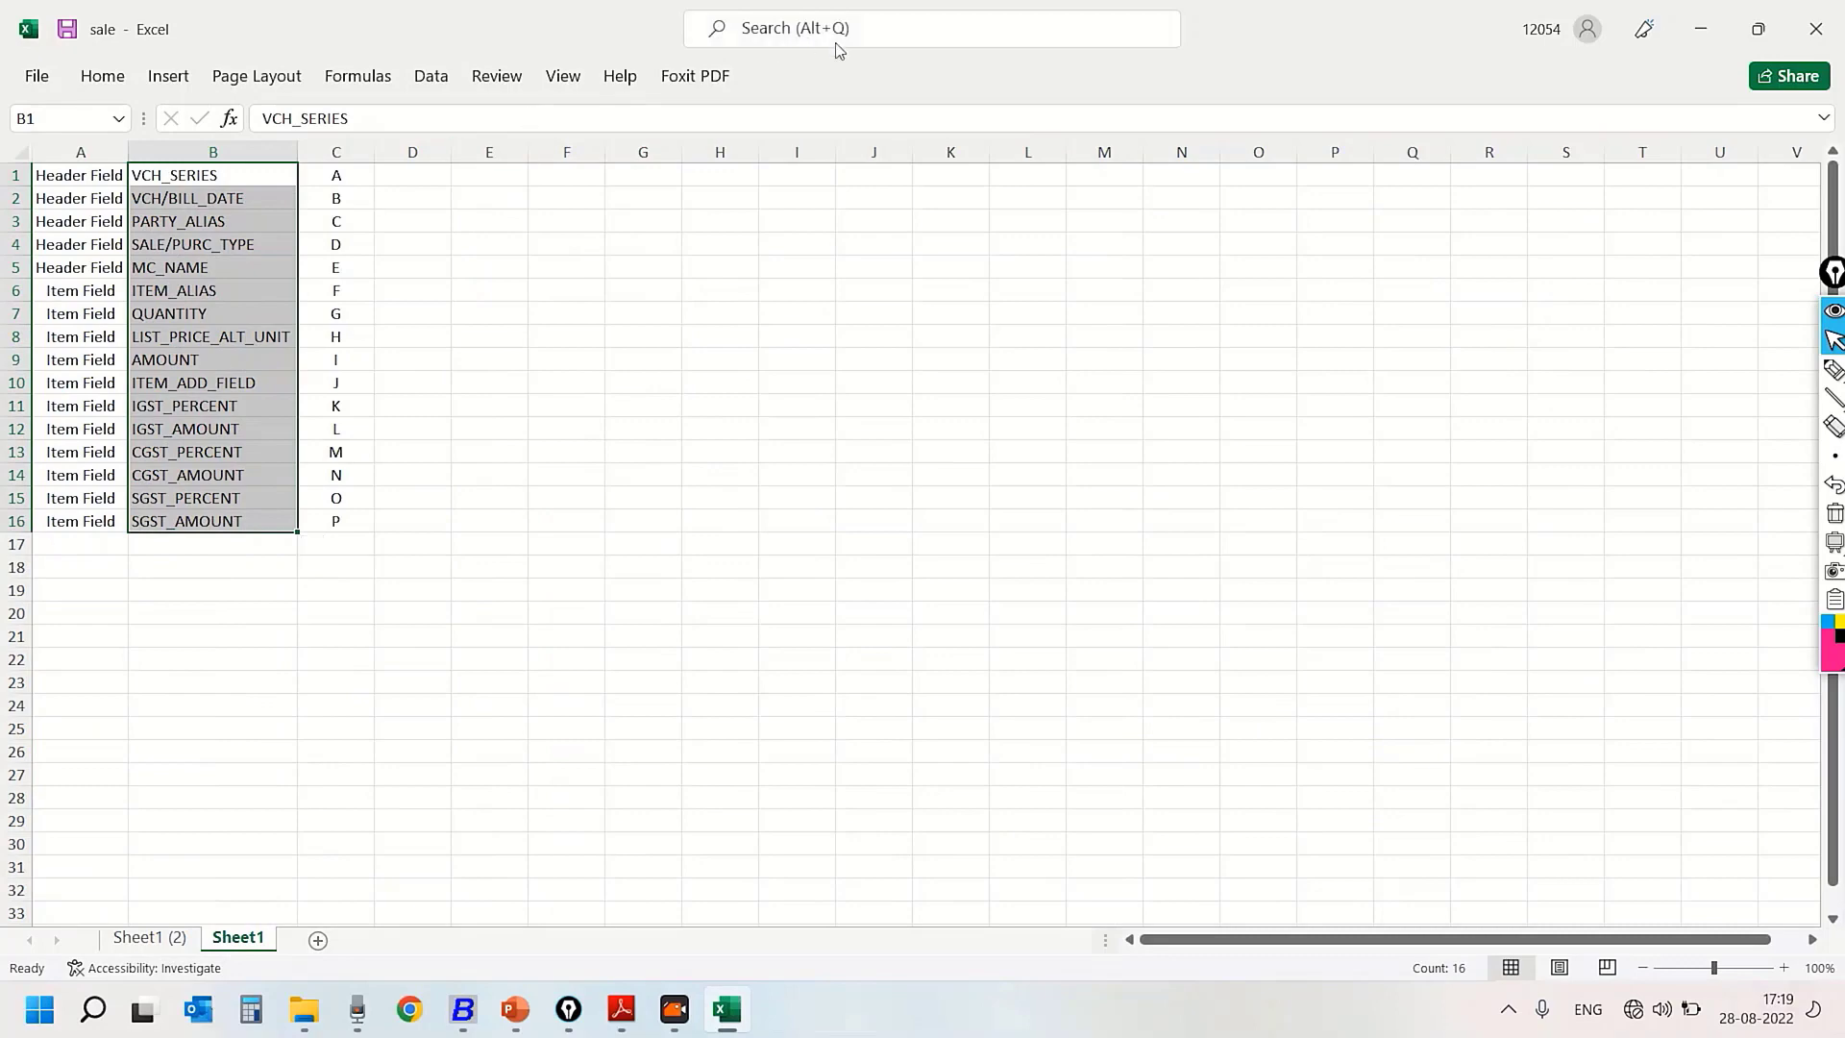
# Check Busy's format configuration, and reduce the Excel window so Sheet1 sits beside that configuration grid
pyautogui.click(469, 1011)
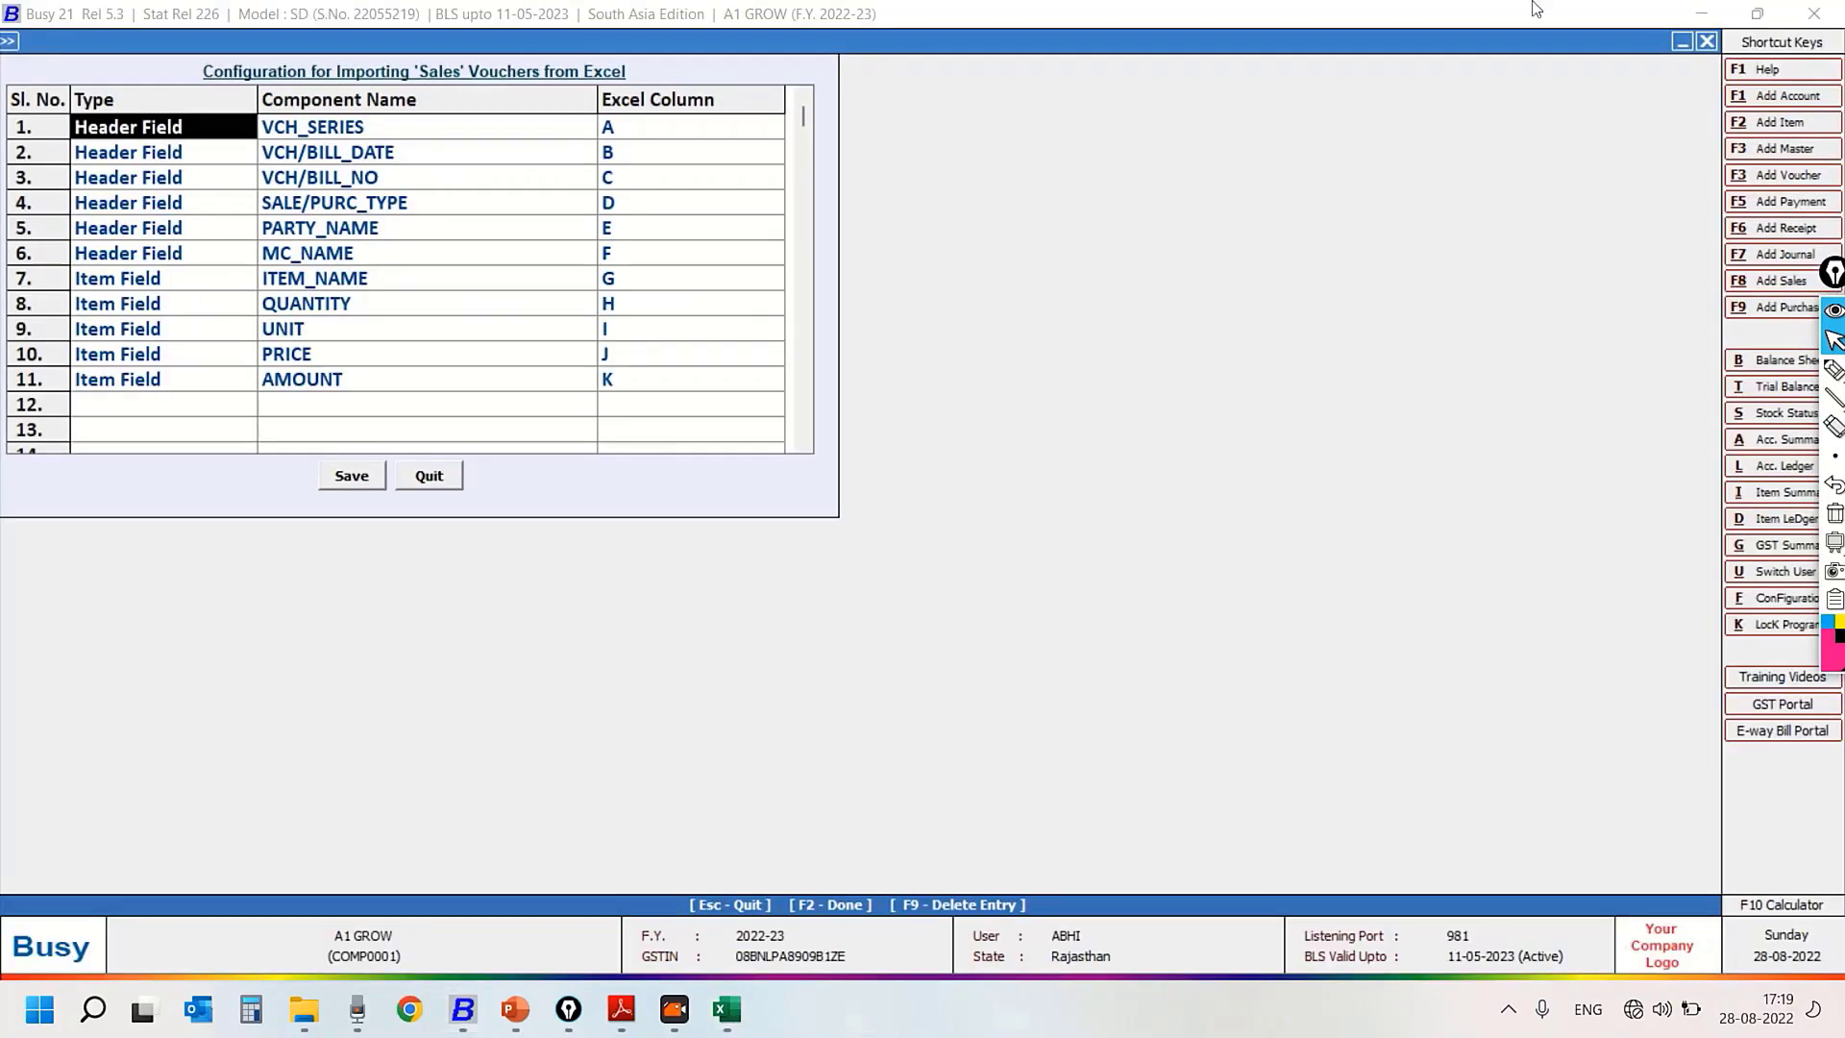
pyautogui.click(728, 1009)
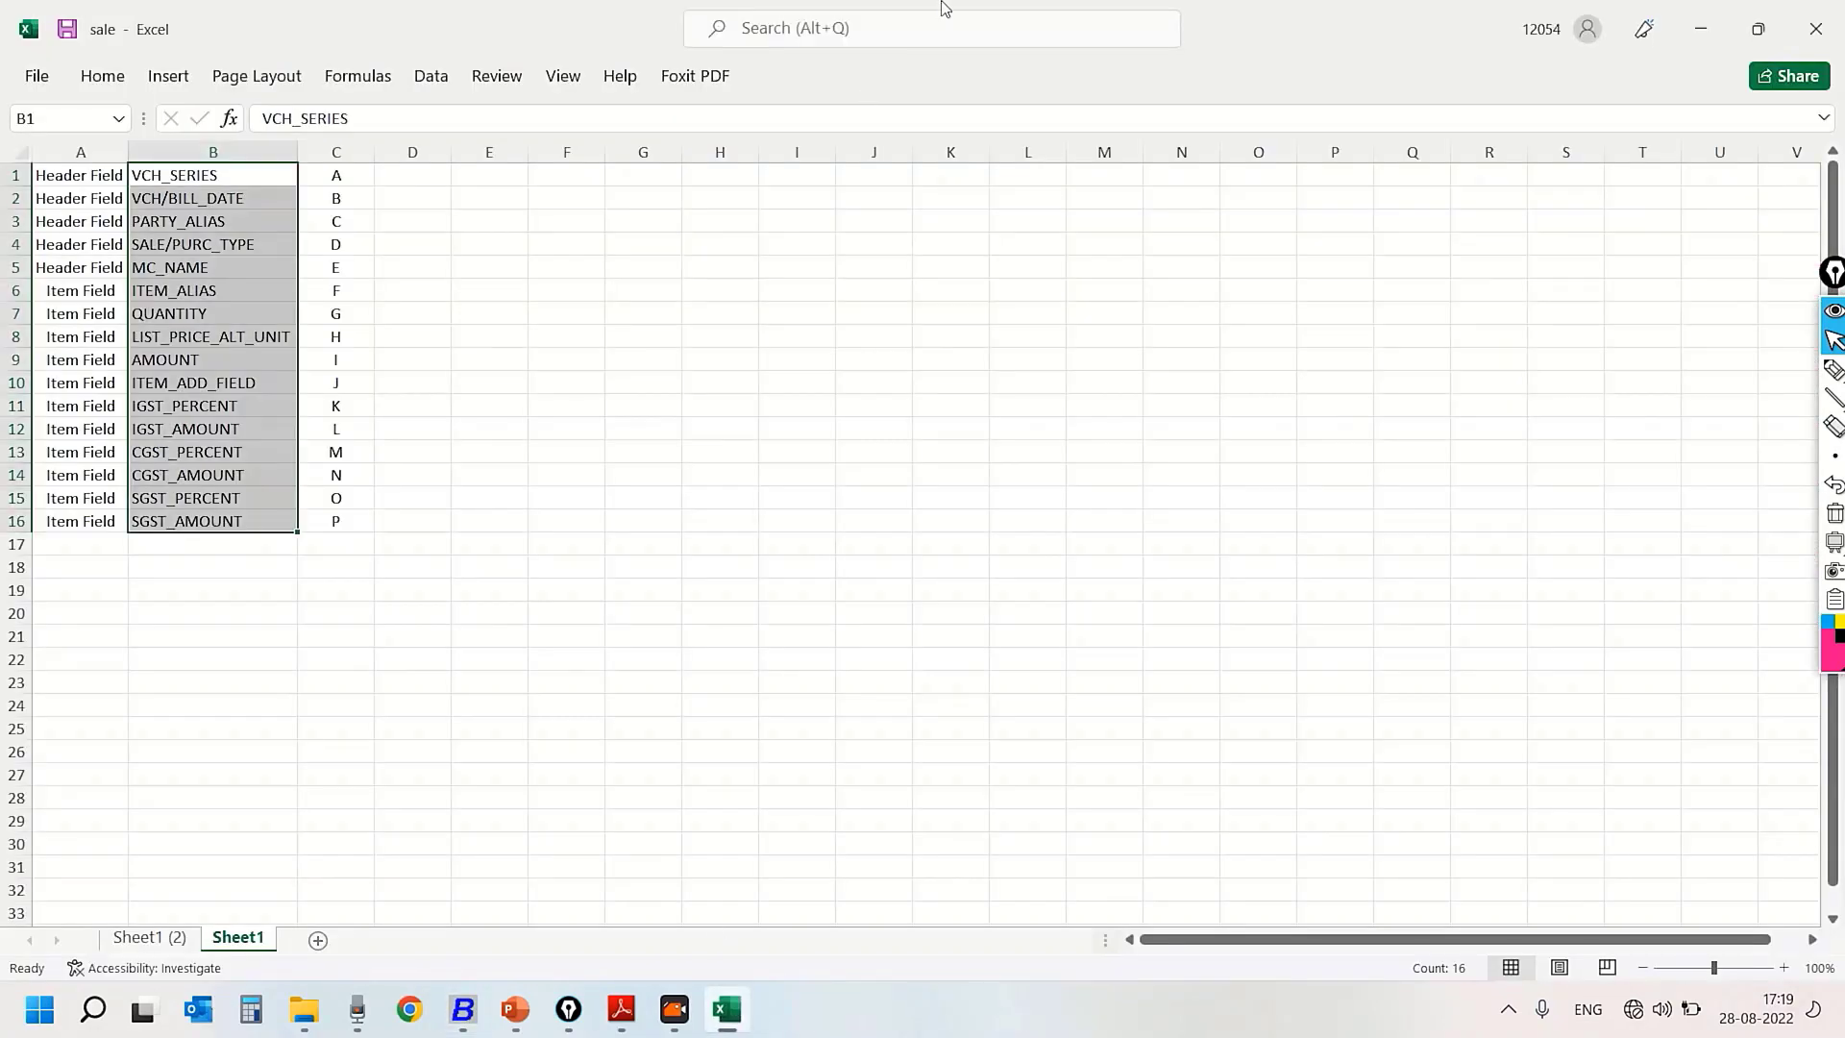
pyautogui.moveTo(1339, 44); pyautogui.dragTo(1515, 97)
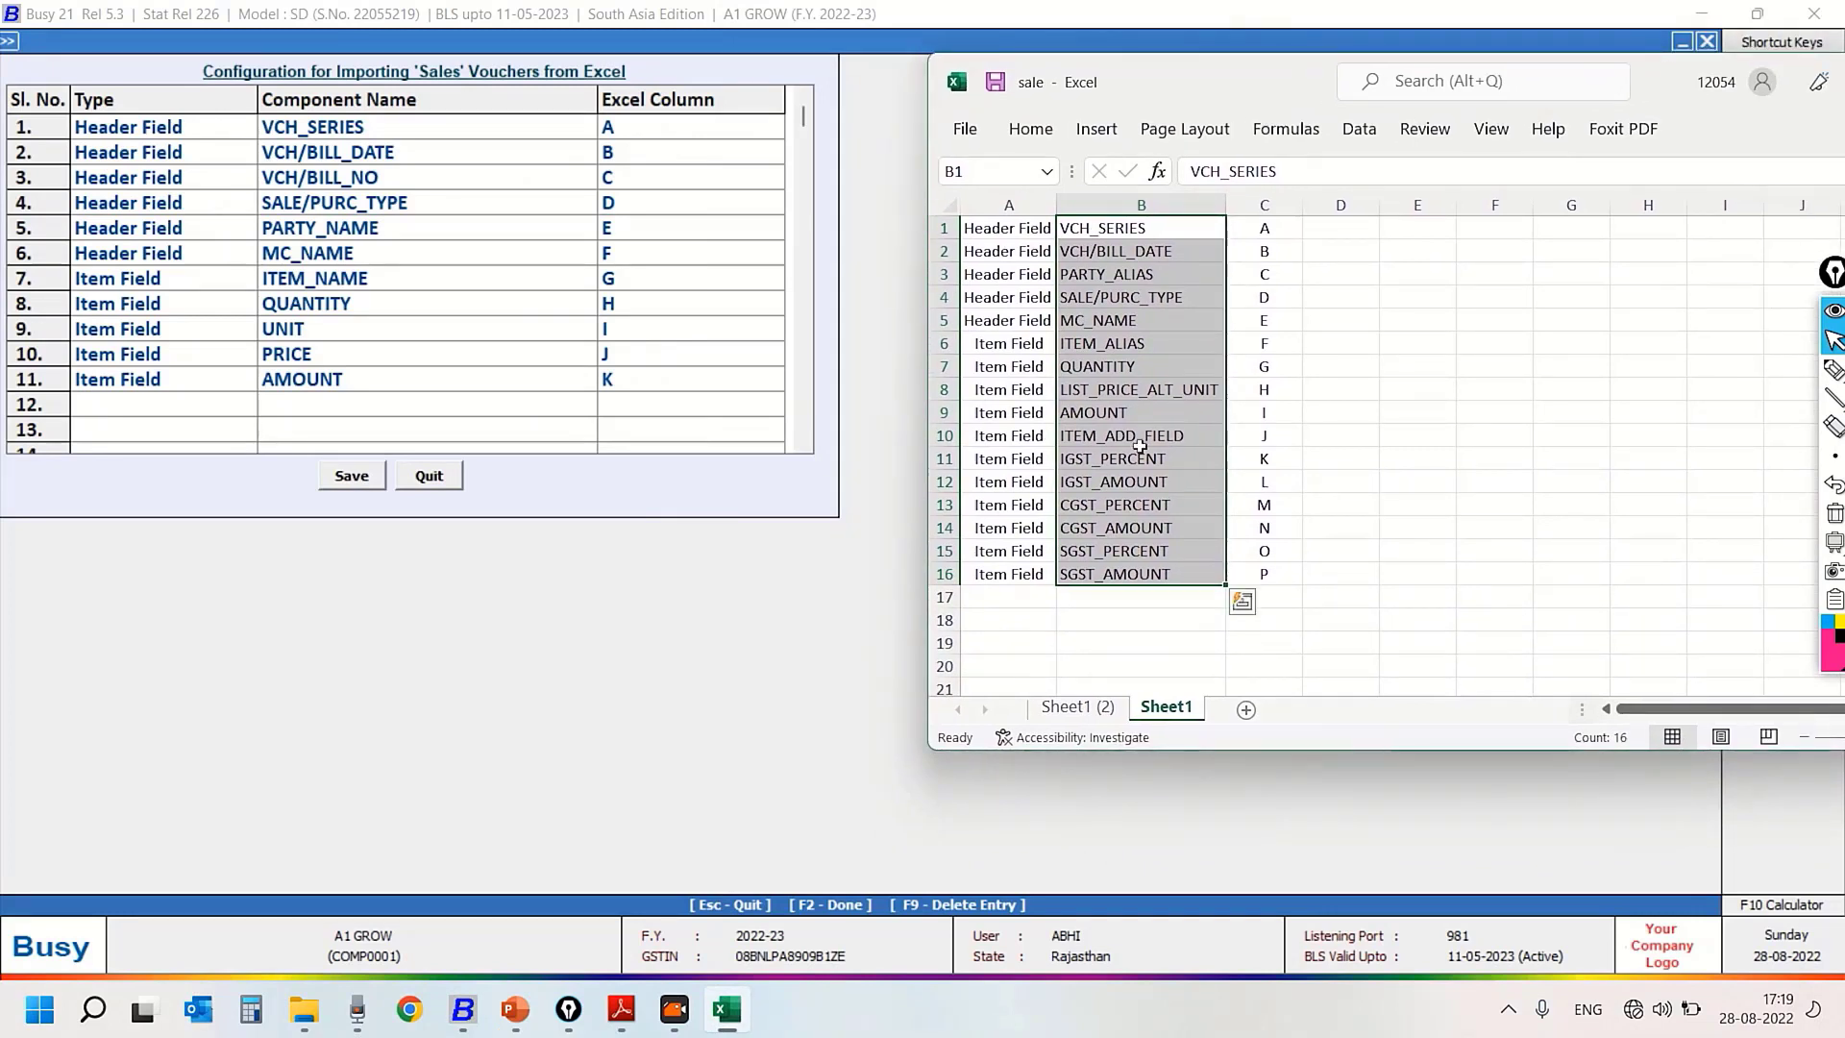
pyautogui.click(1463, 465)
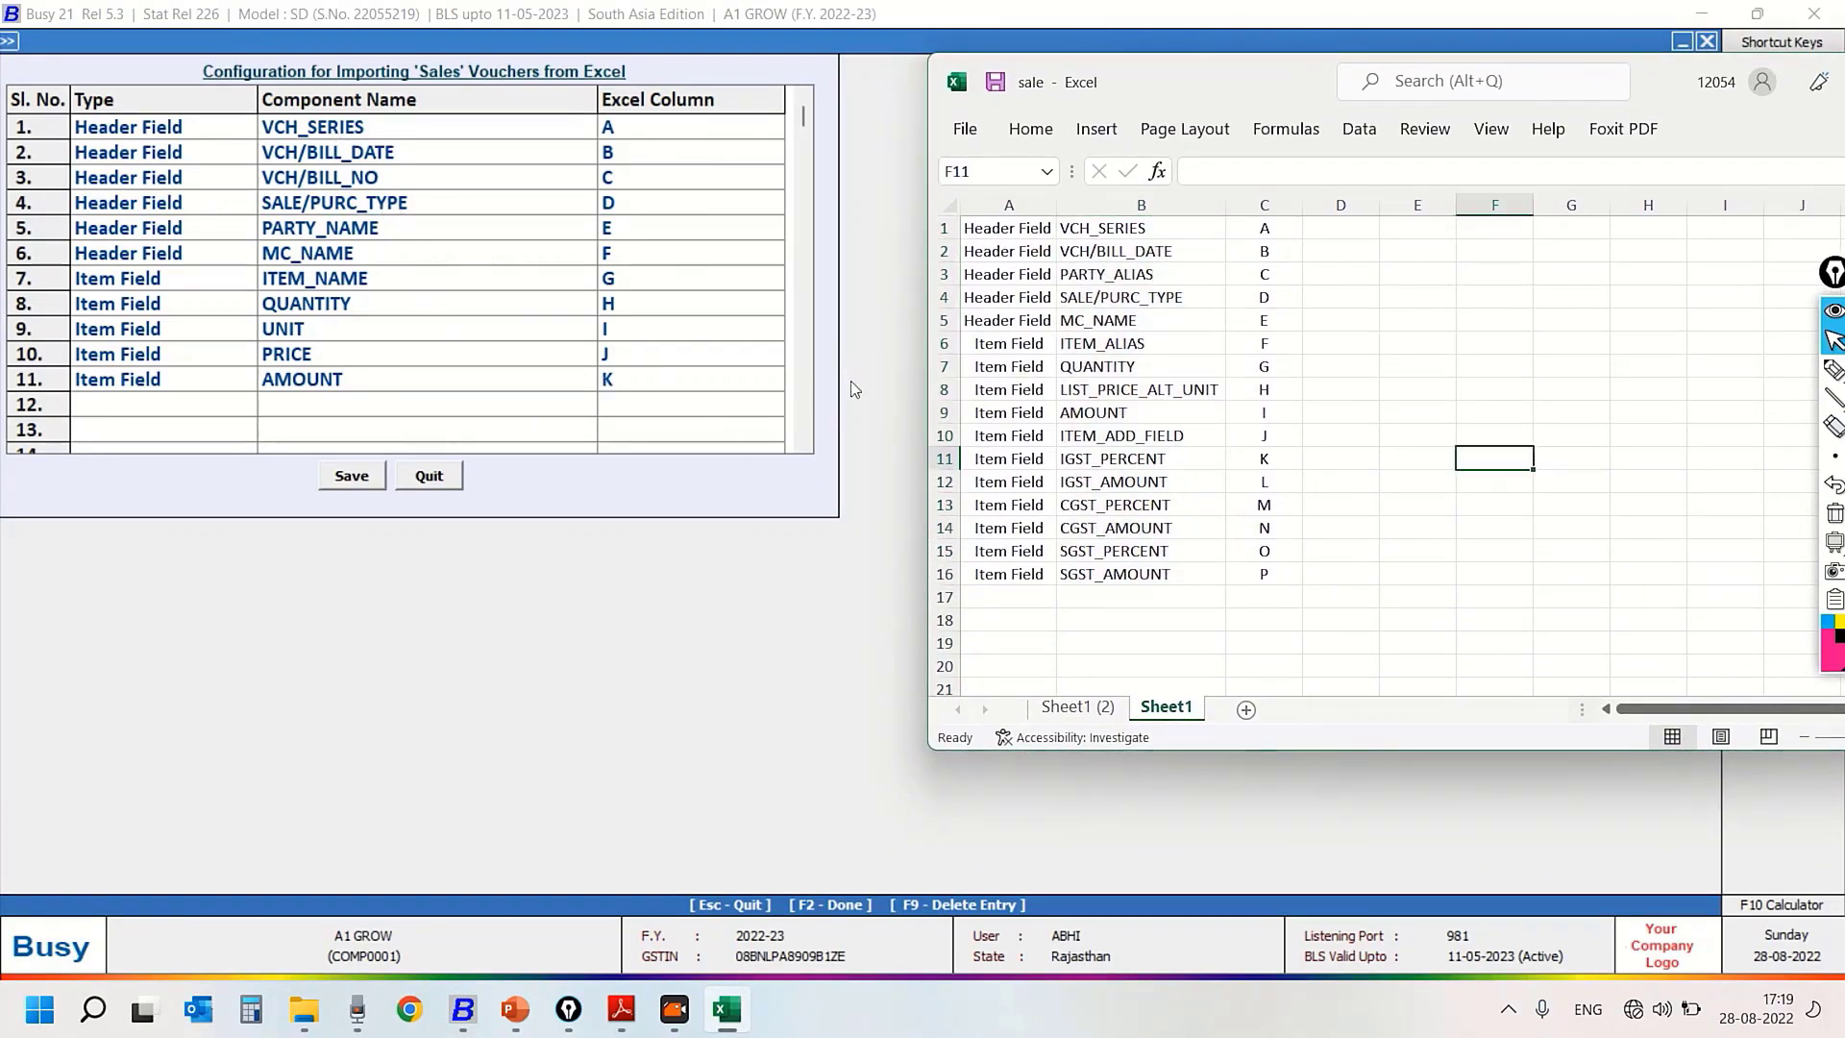
# Copy the component mapping in A1:C16 of Sheet1
pyautogui.moveTo(990, 228); pyautogui.dragTo(1268, 567)
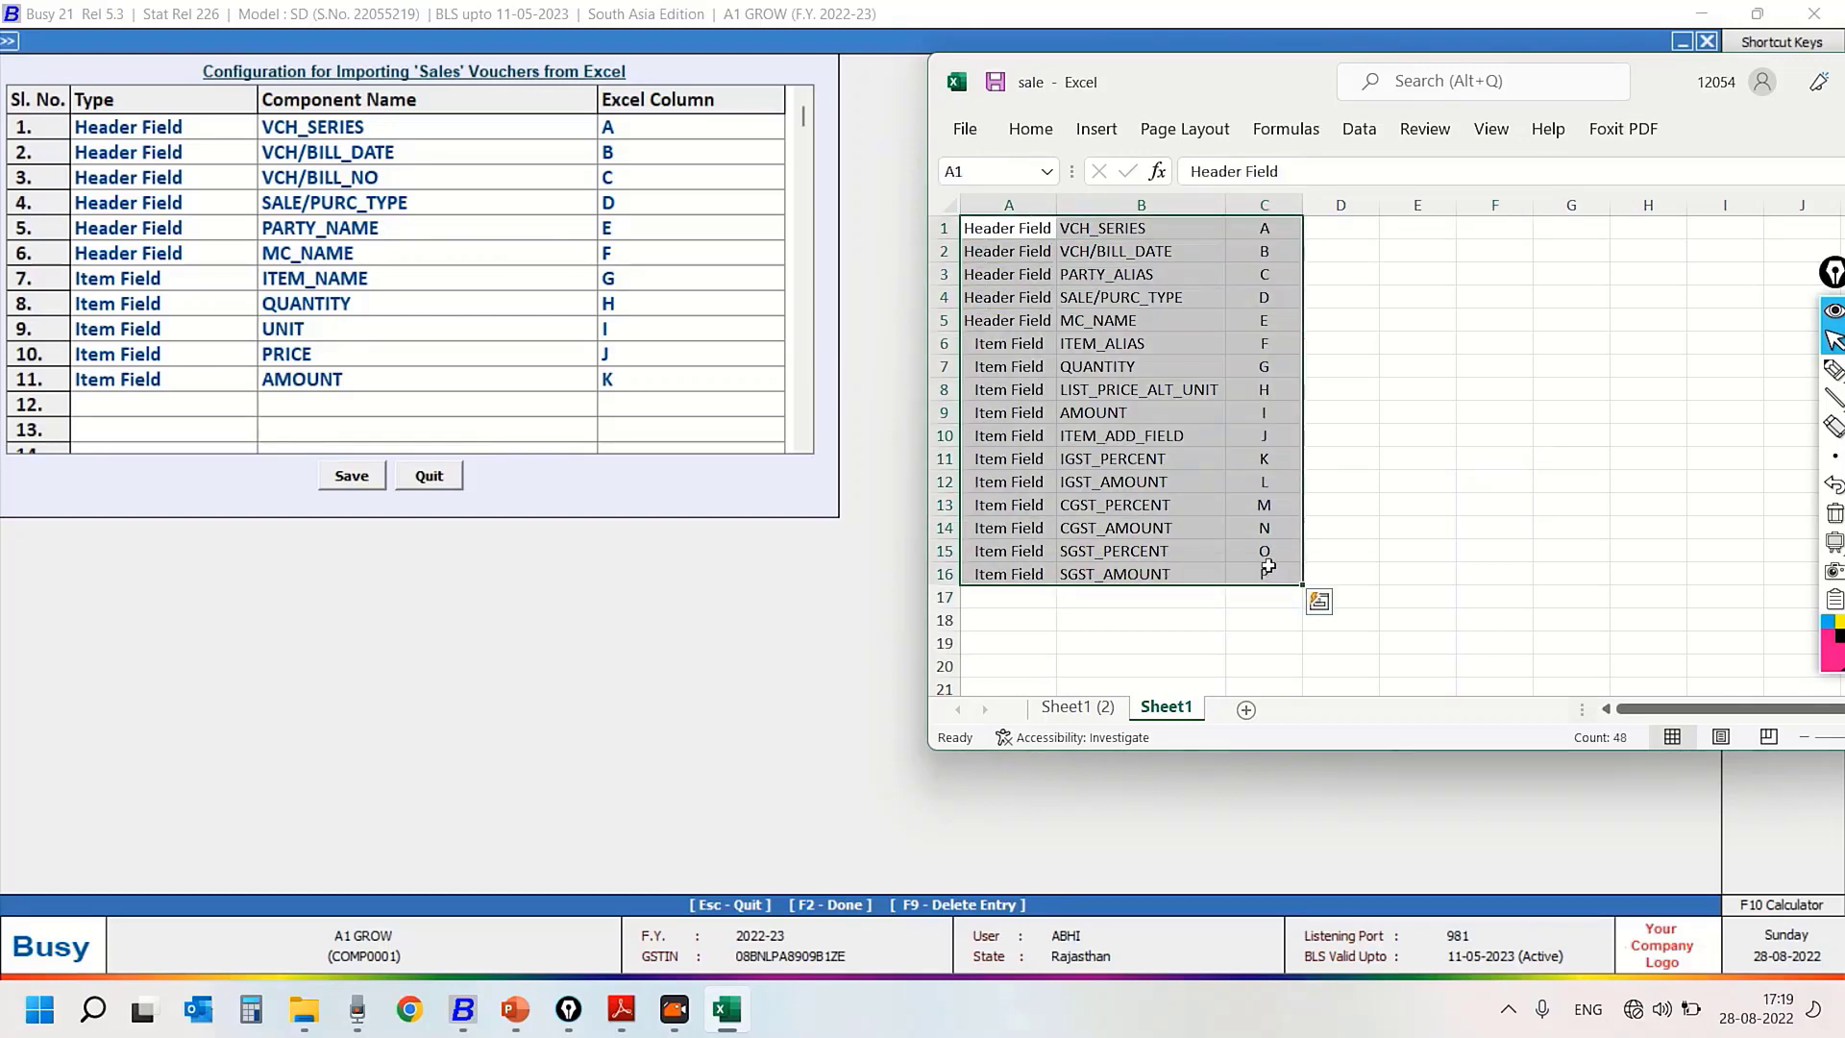
pyautogui.write('C')
pyautogui.press('Escape')
pyautogui.hotkey('ctrl', 'c')
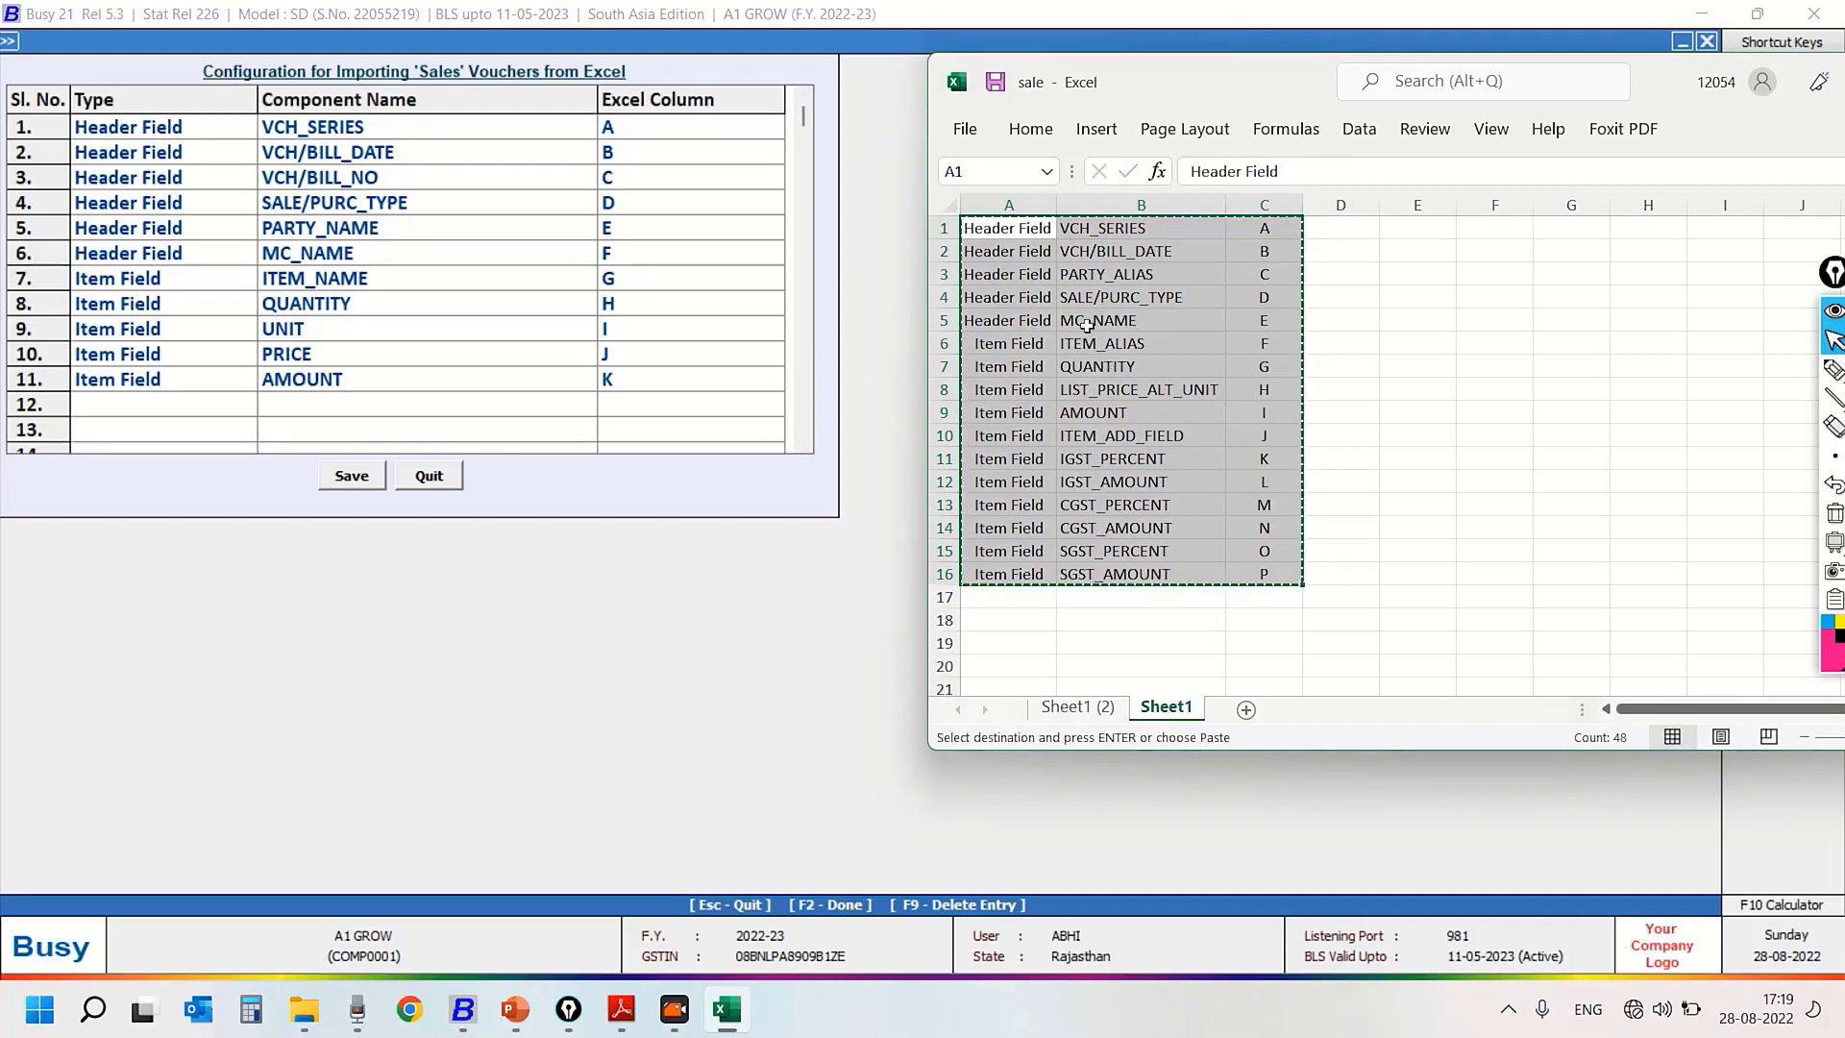
# Paste the copied mapping into Busy's Sales import configuration grid from row 1 of the Type column, and save it
pyautogui.click(108, 145)
pyautogui.click(113, 132)
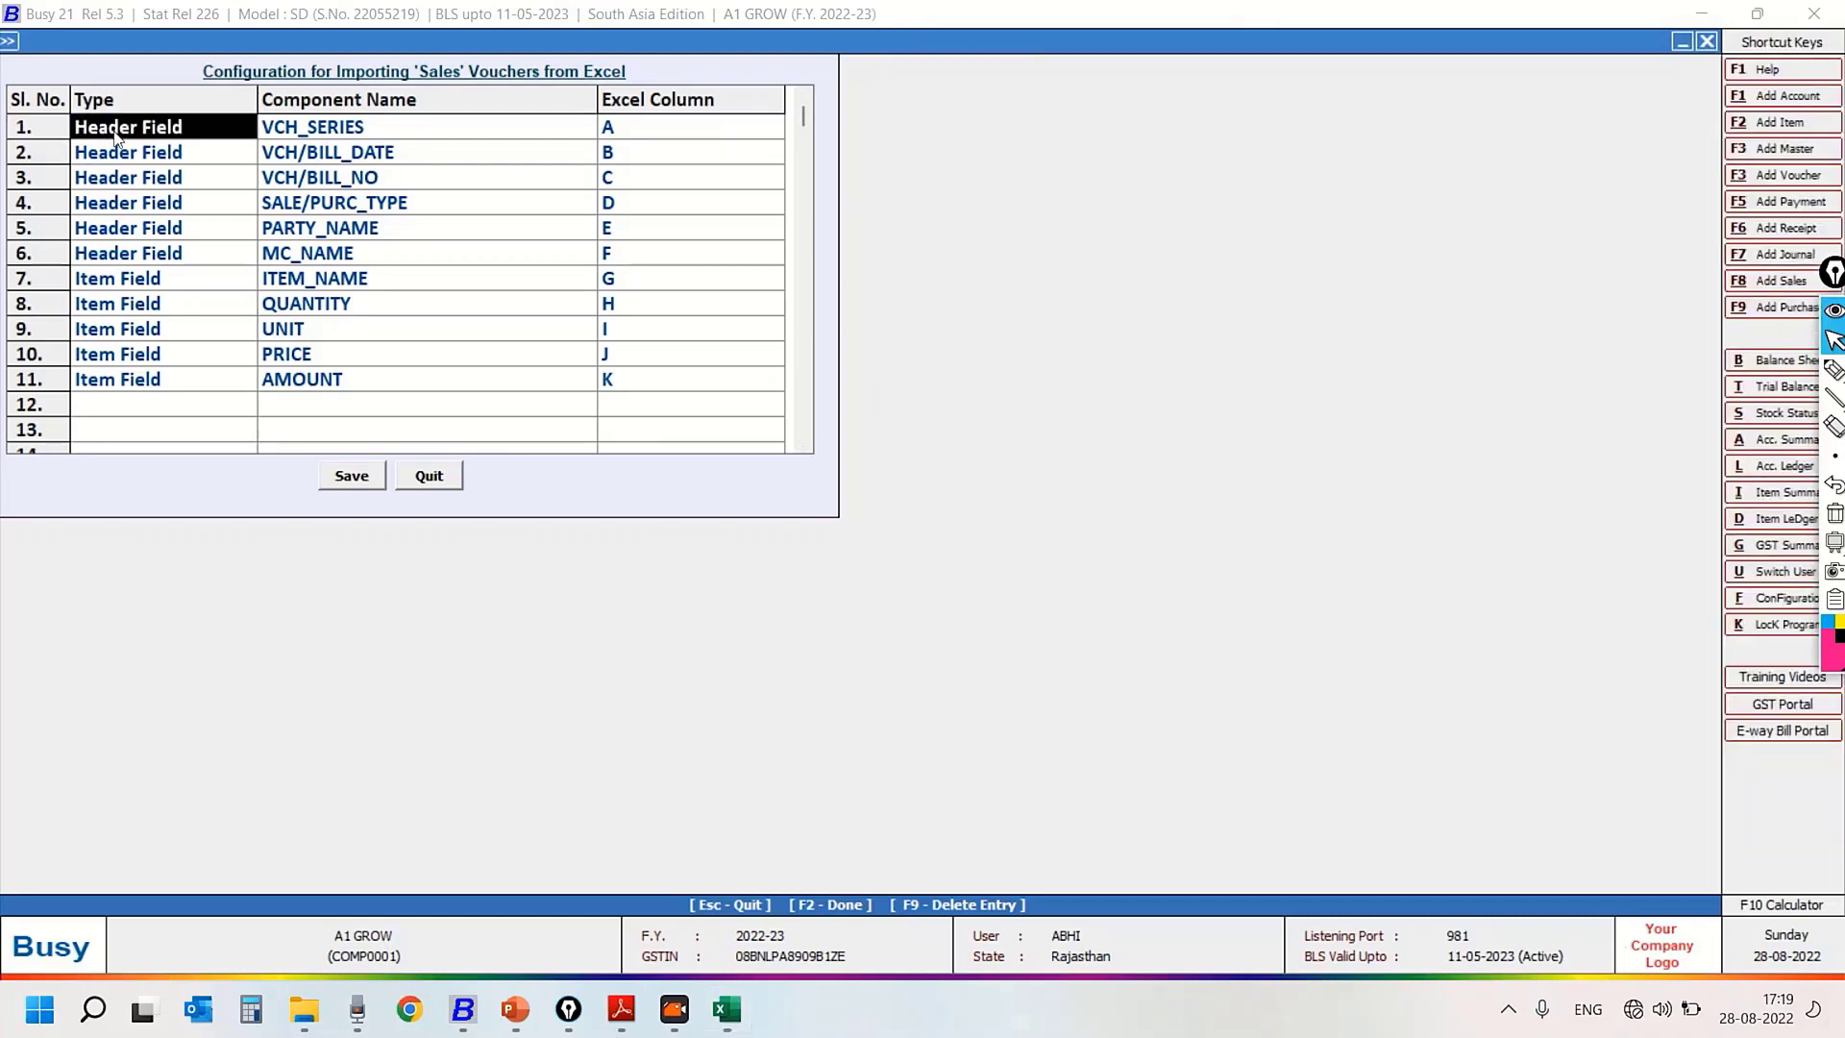
pyautogui.hotkey('ctrl', 'v')
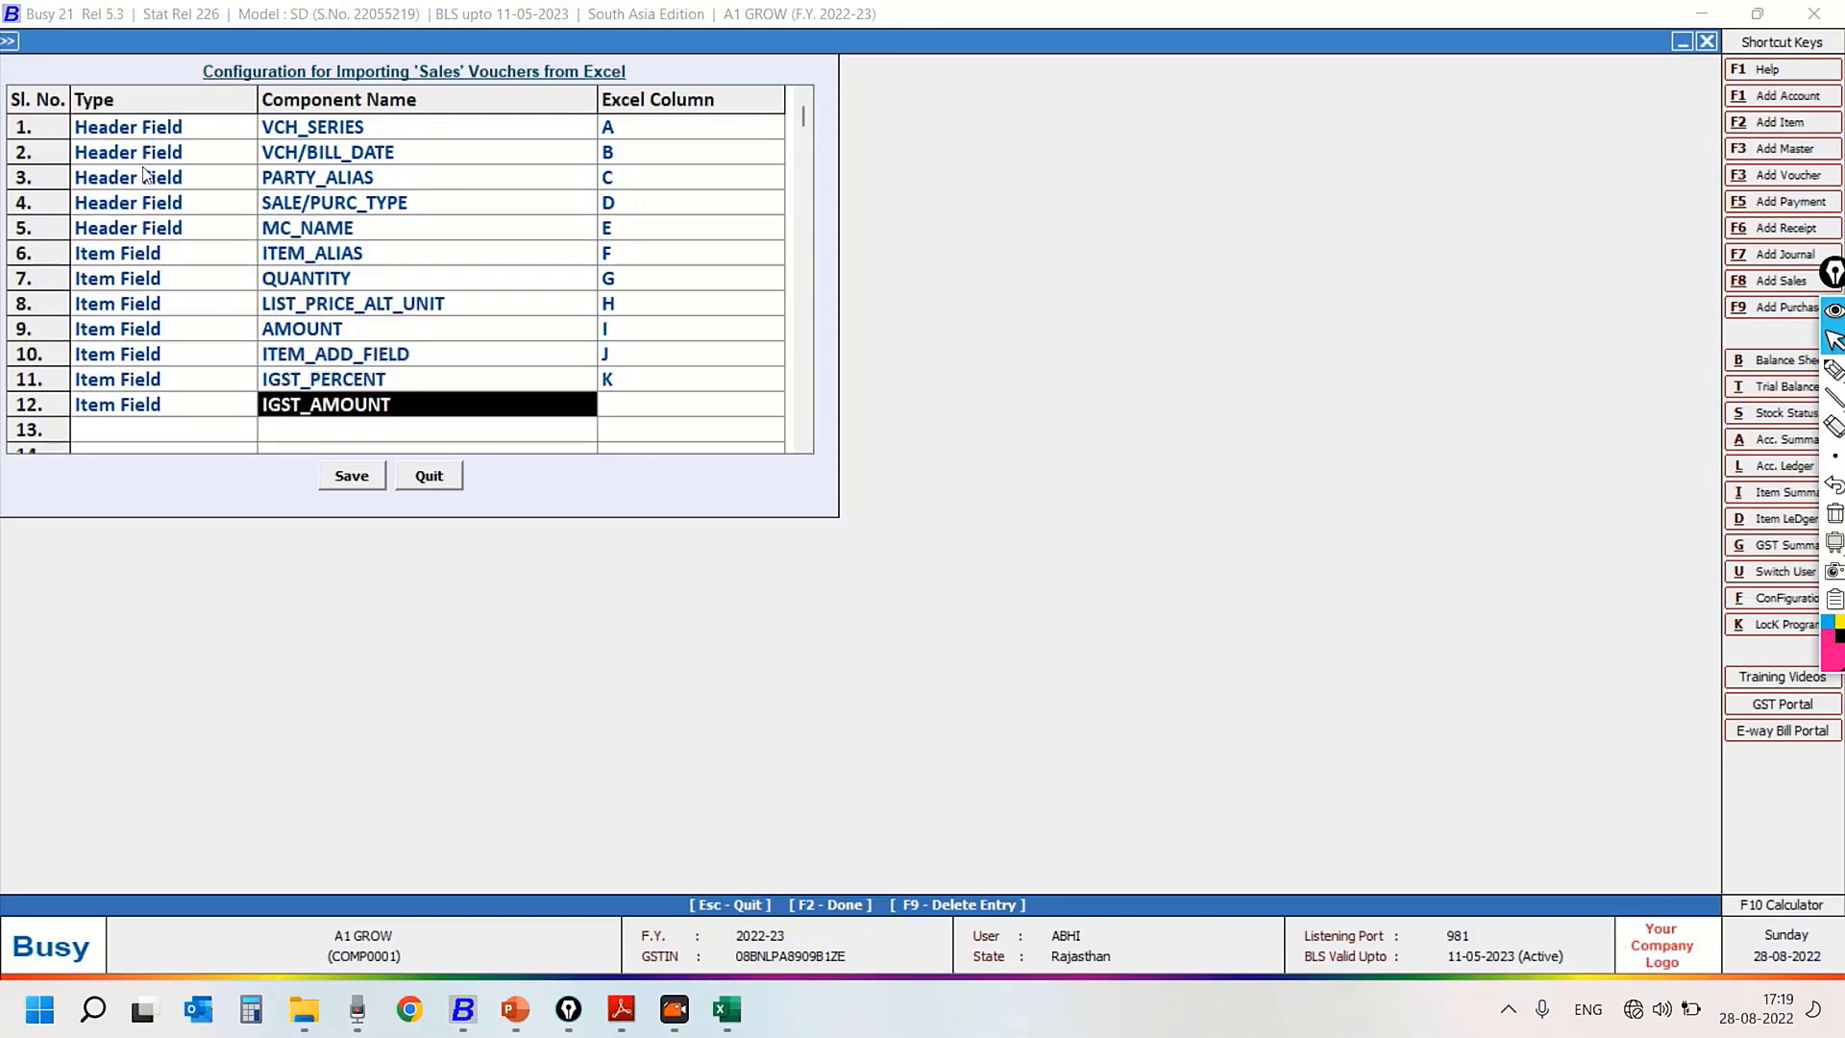
pyautogui.click(351, 477)
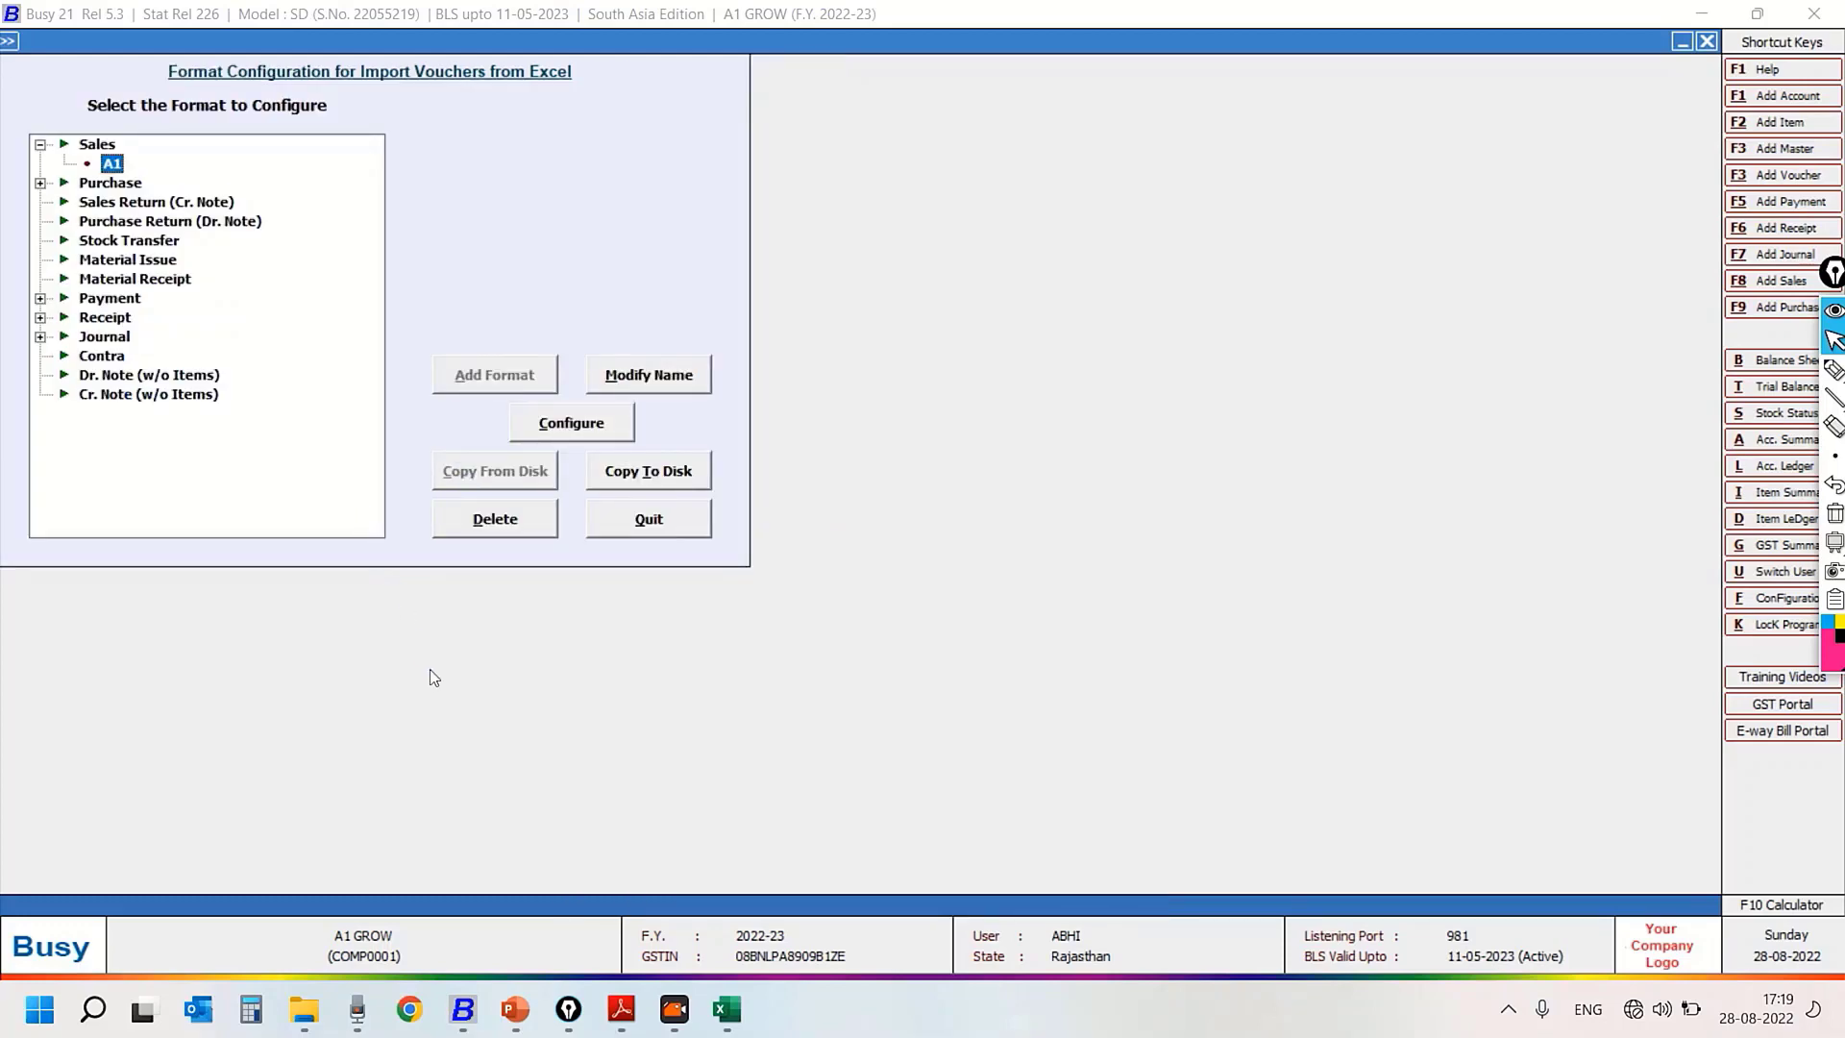
# Switch to Excel, show the invoice data on Sheet1 (2), and maximize the workbook window
pyautogui.click(752, 1014)
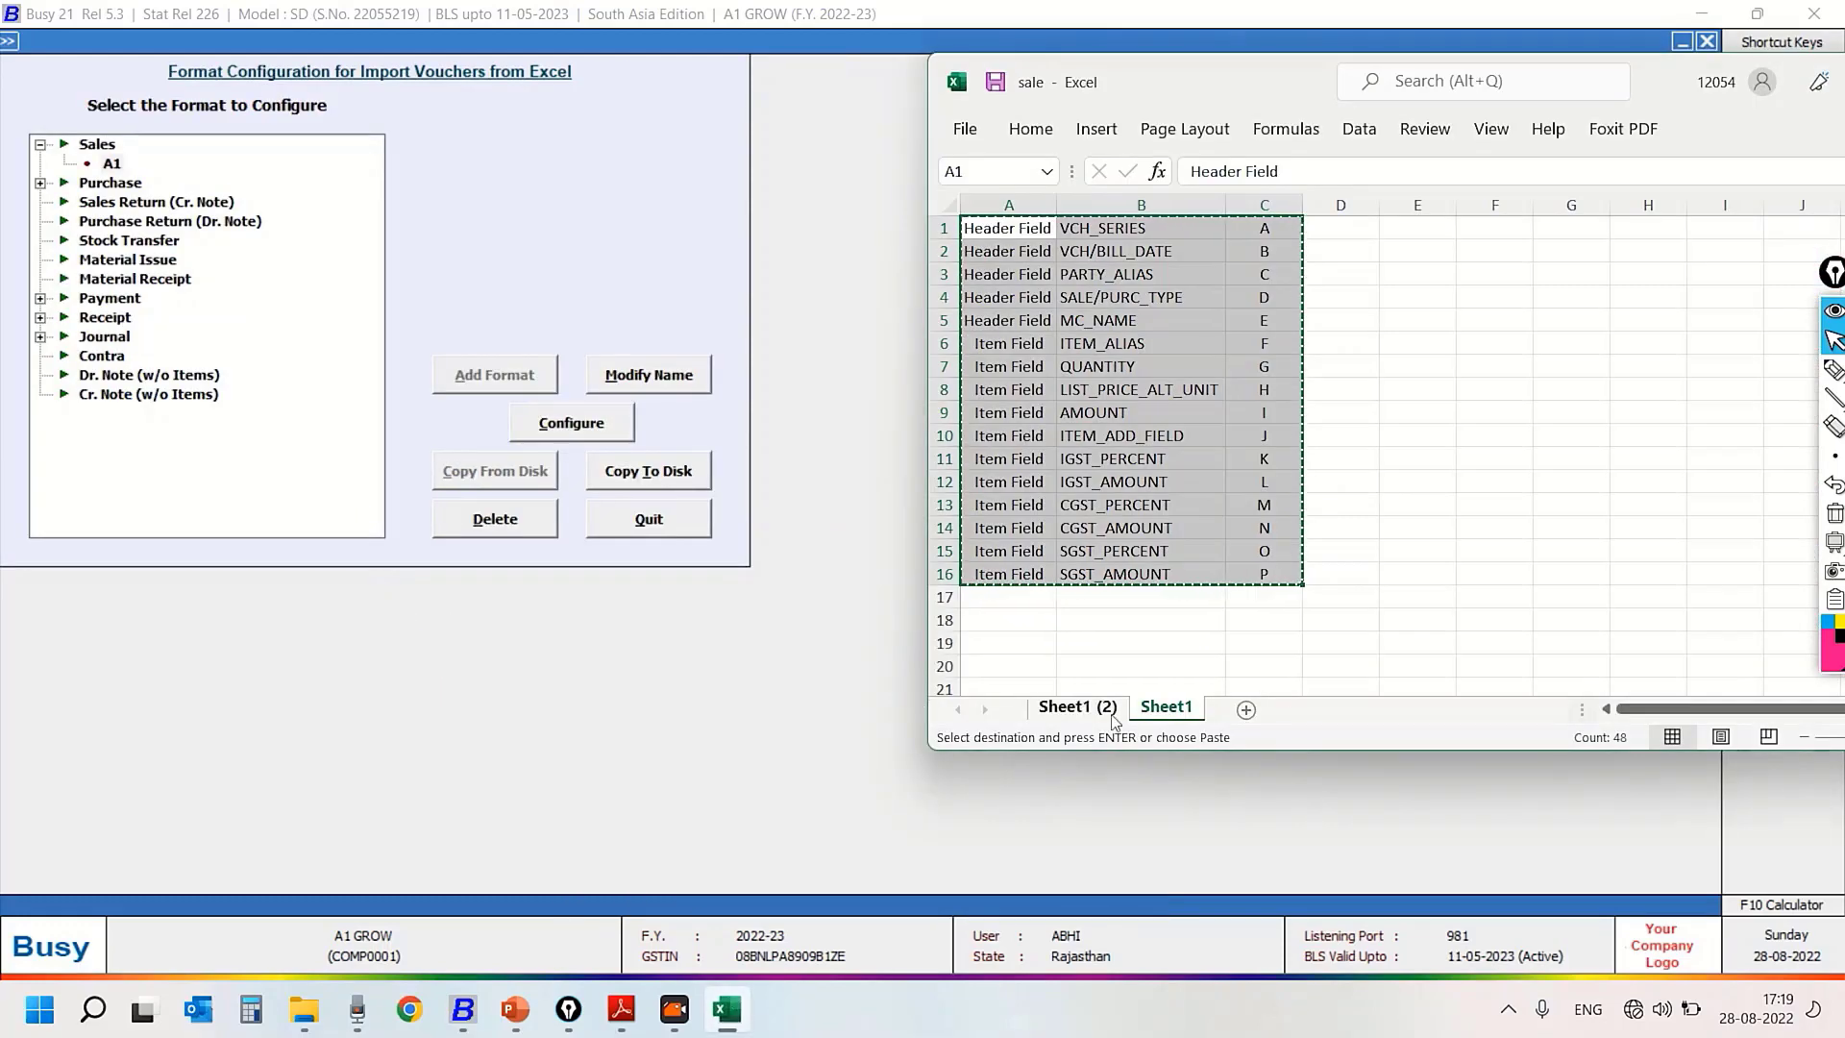
pyautogui.click(1499, 526)
pyautogui.doubleClick(1432, 570)
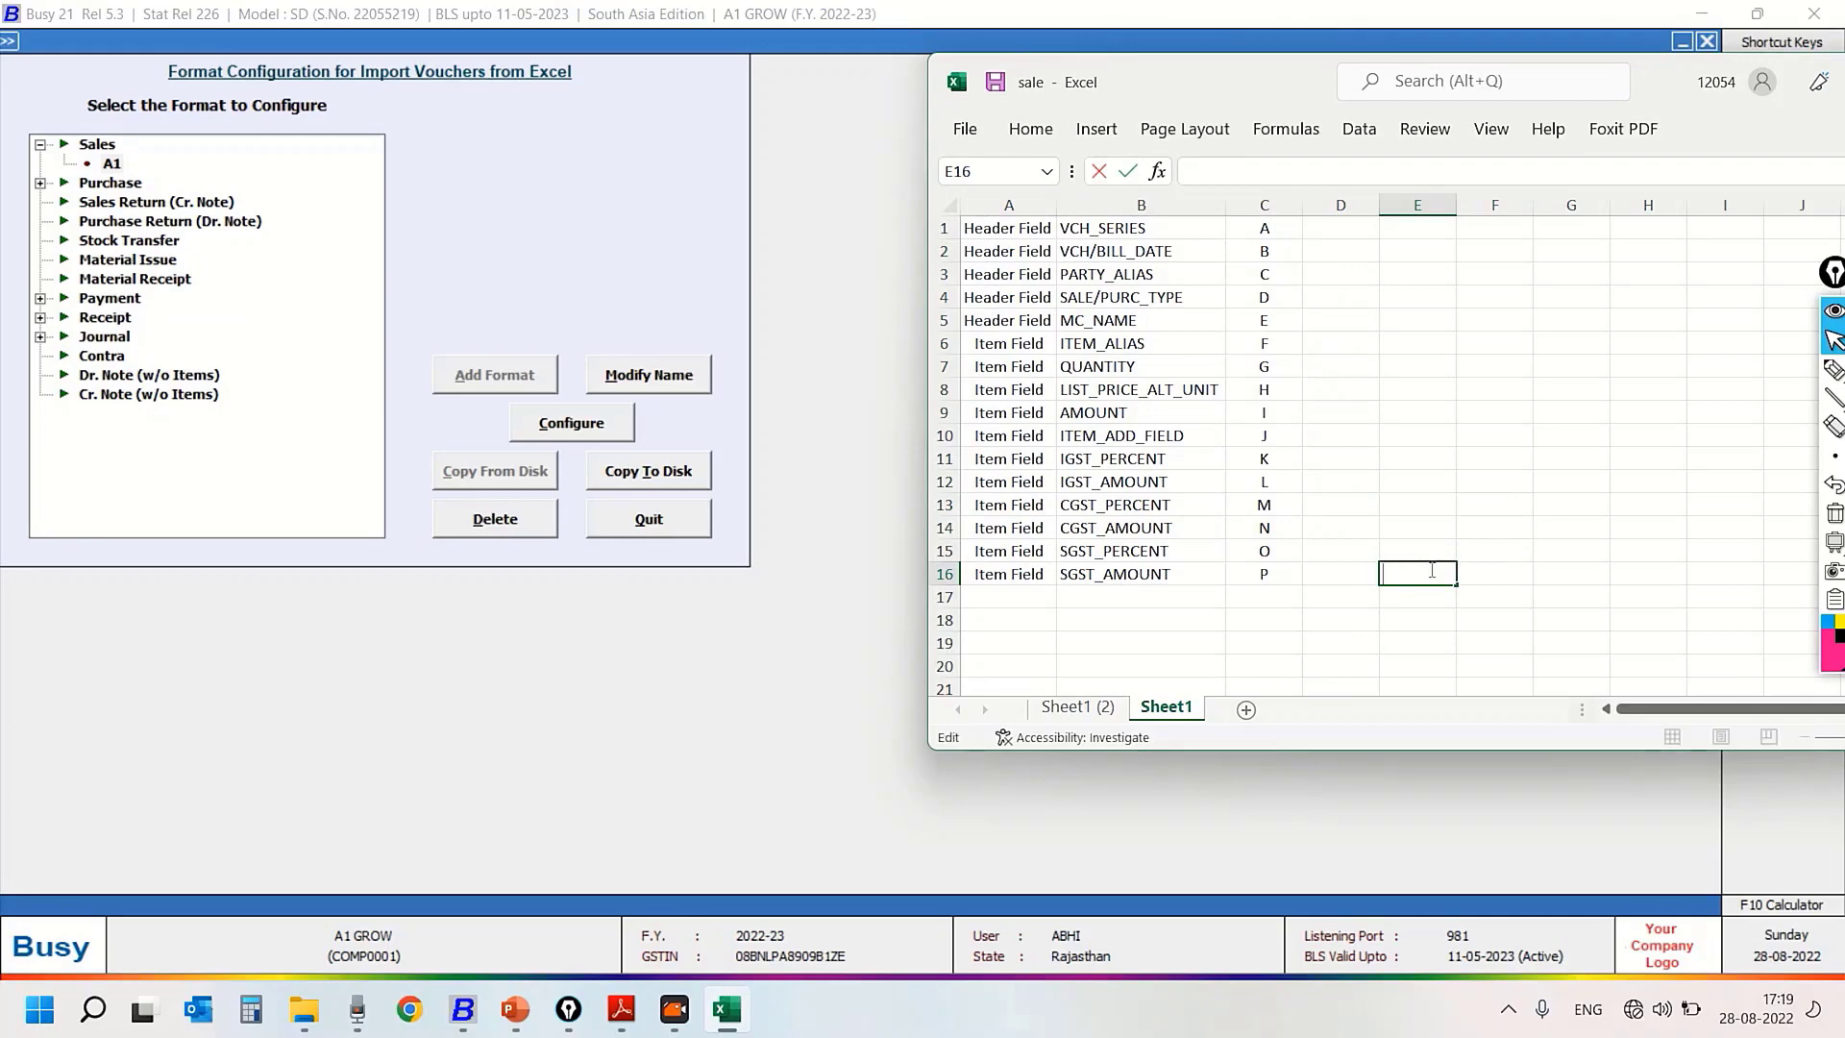
pyautogui.click(1077, 707)
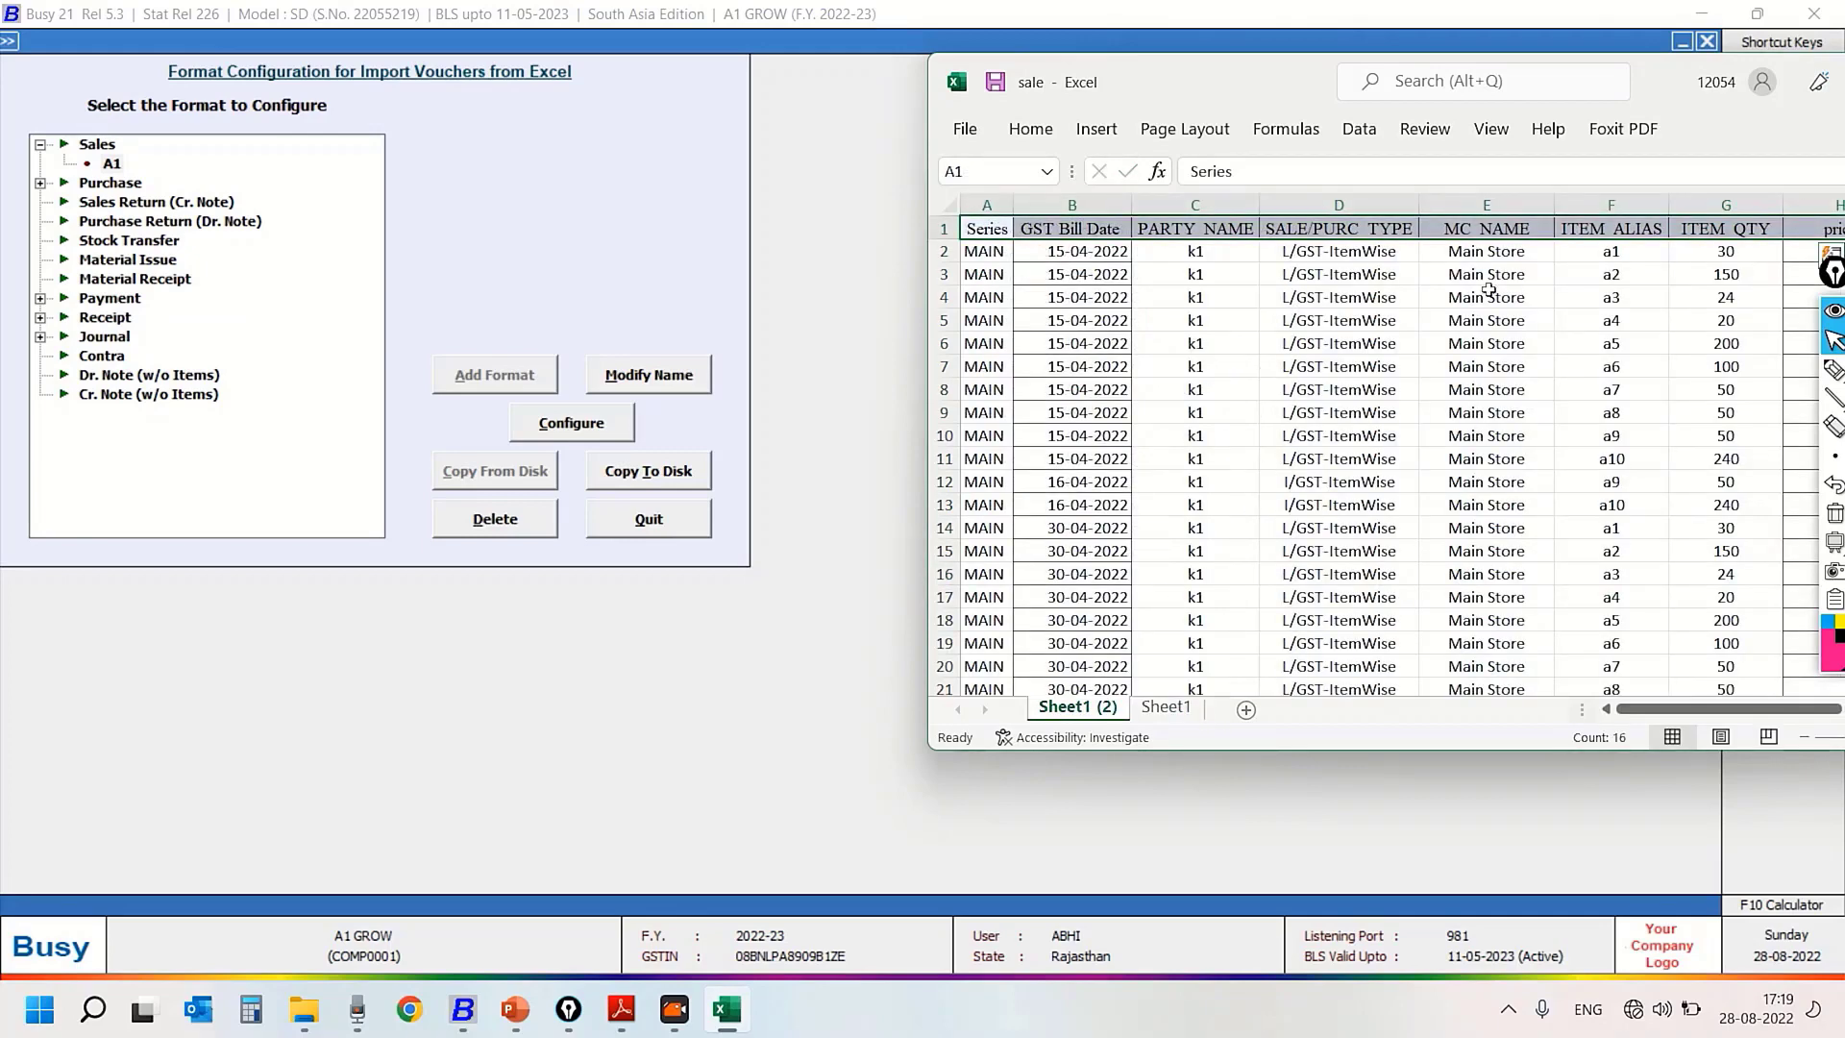
pyautogui.doubleClick(1662, 84)
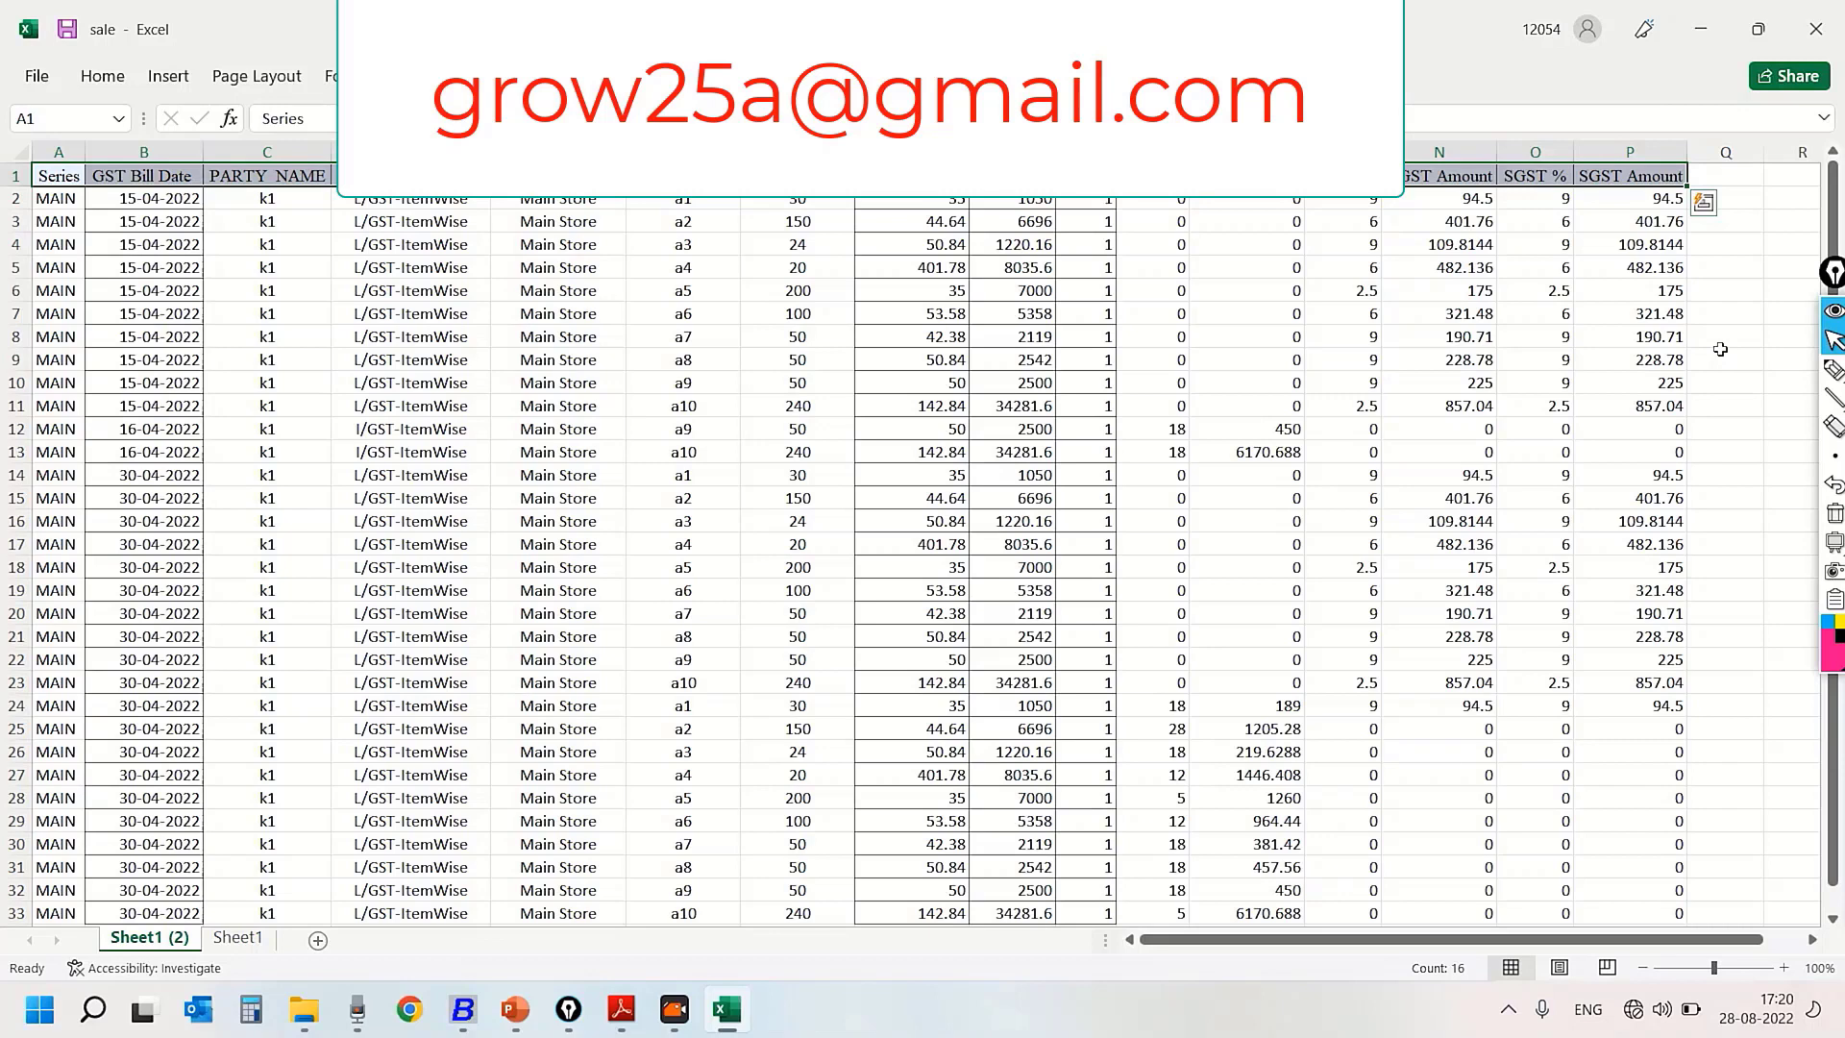
# Review the invoice rows on Sheet1 (2) down to the last entry, and the component mapping on Sheet1
pyautogui.scroll(-3, 1182, 481)
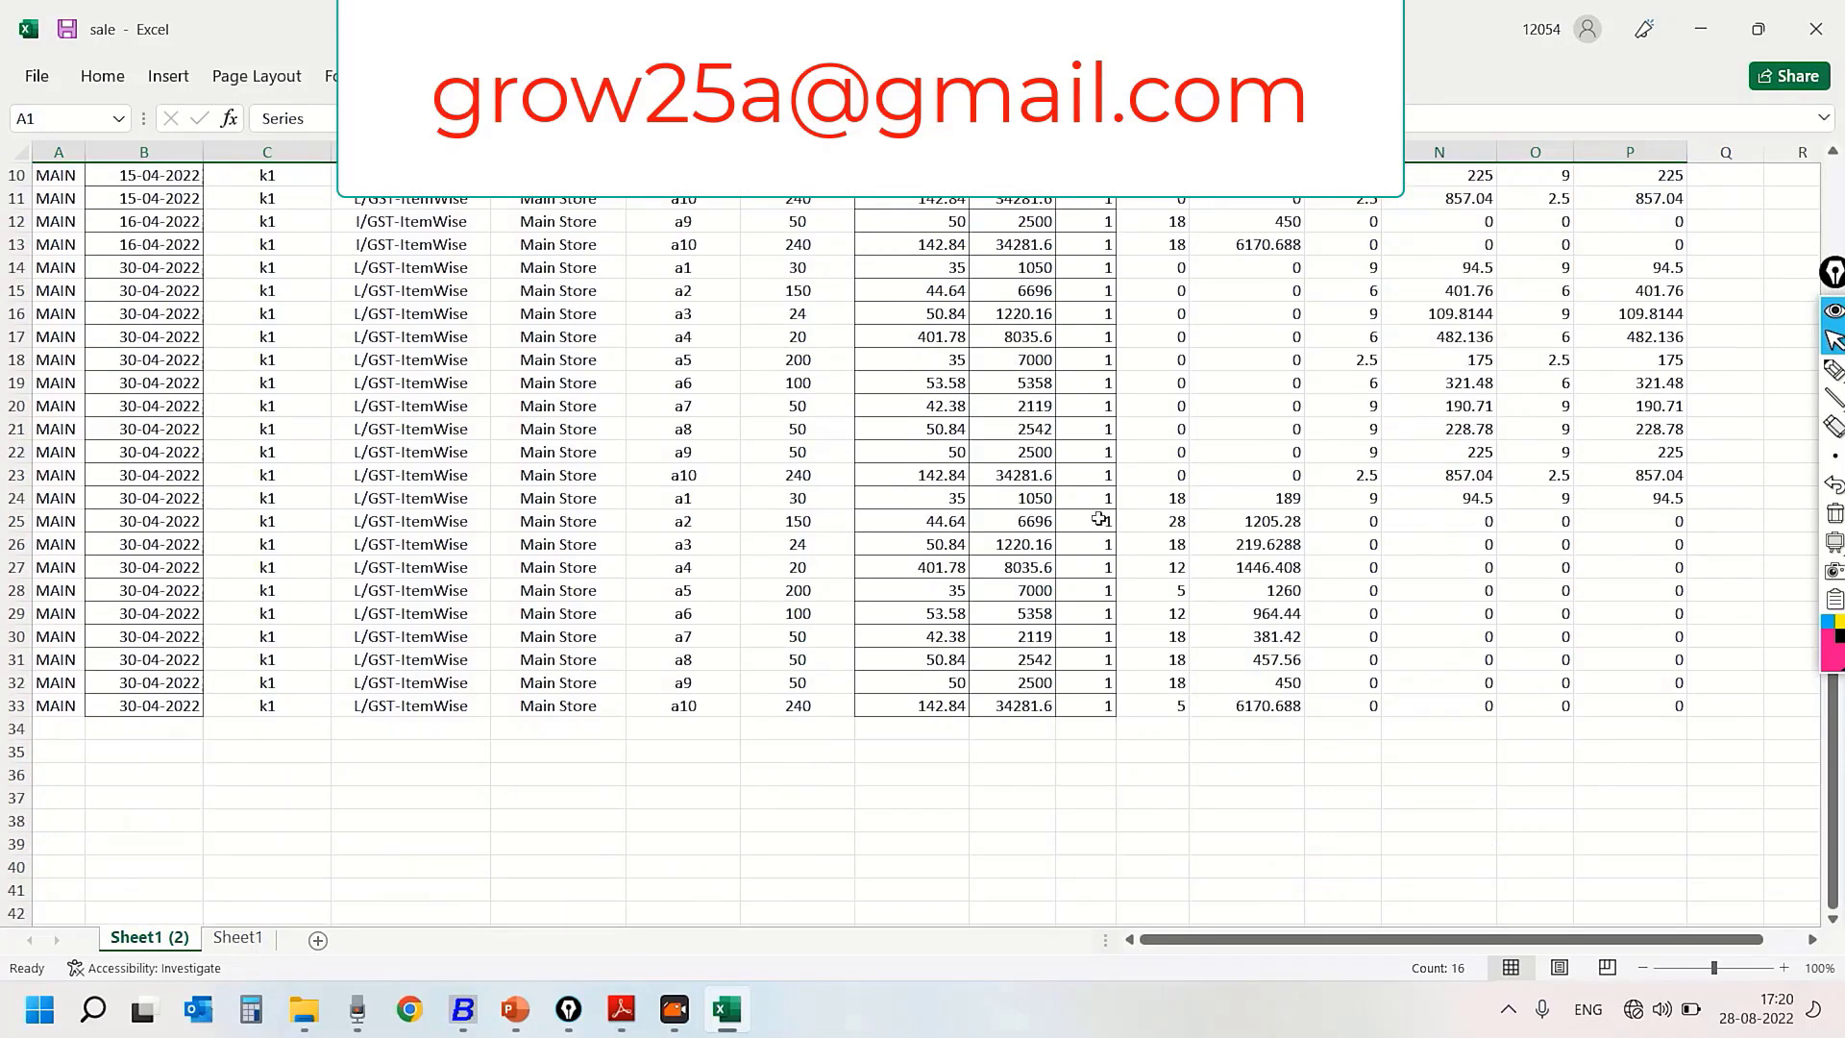
pyautogui.scroll(3, 1099, 518)
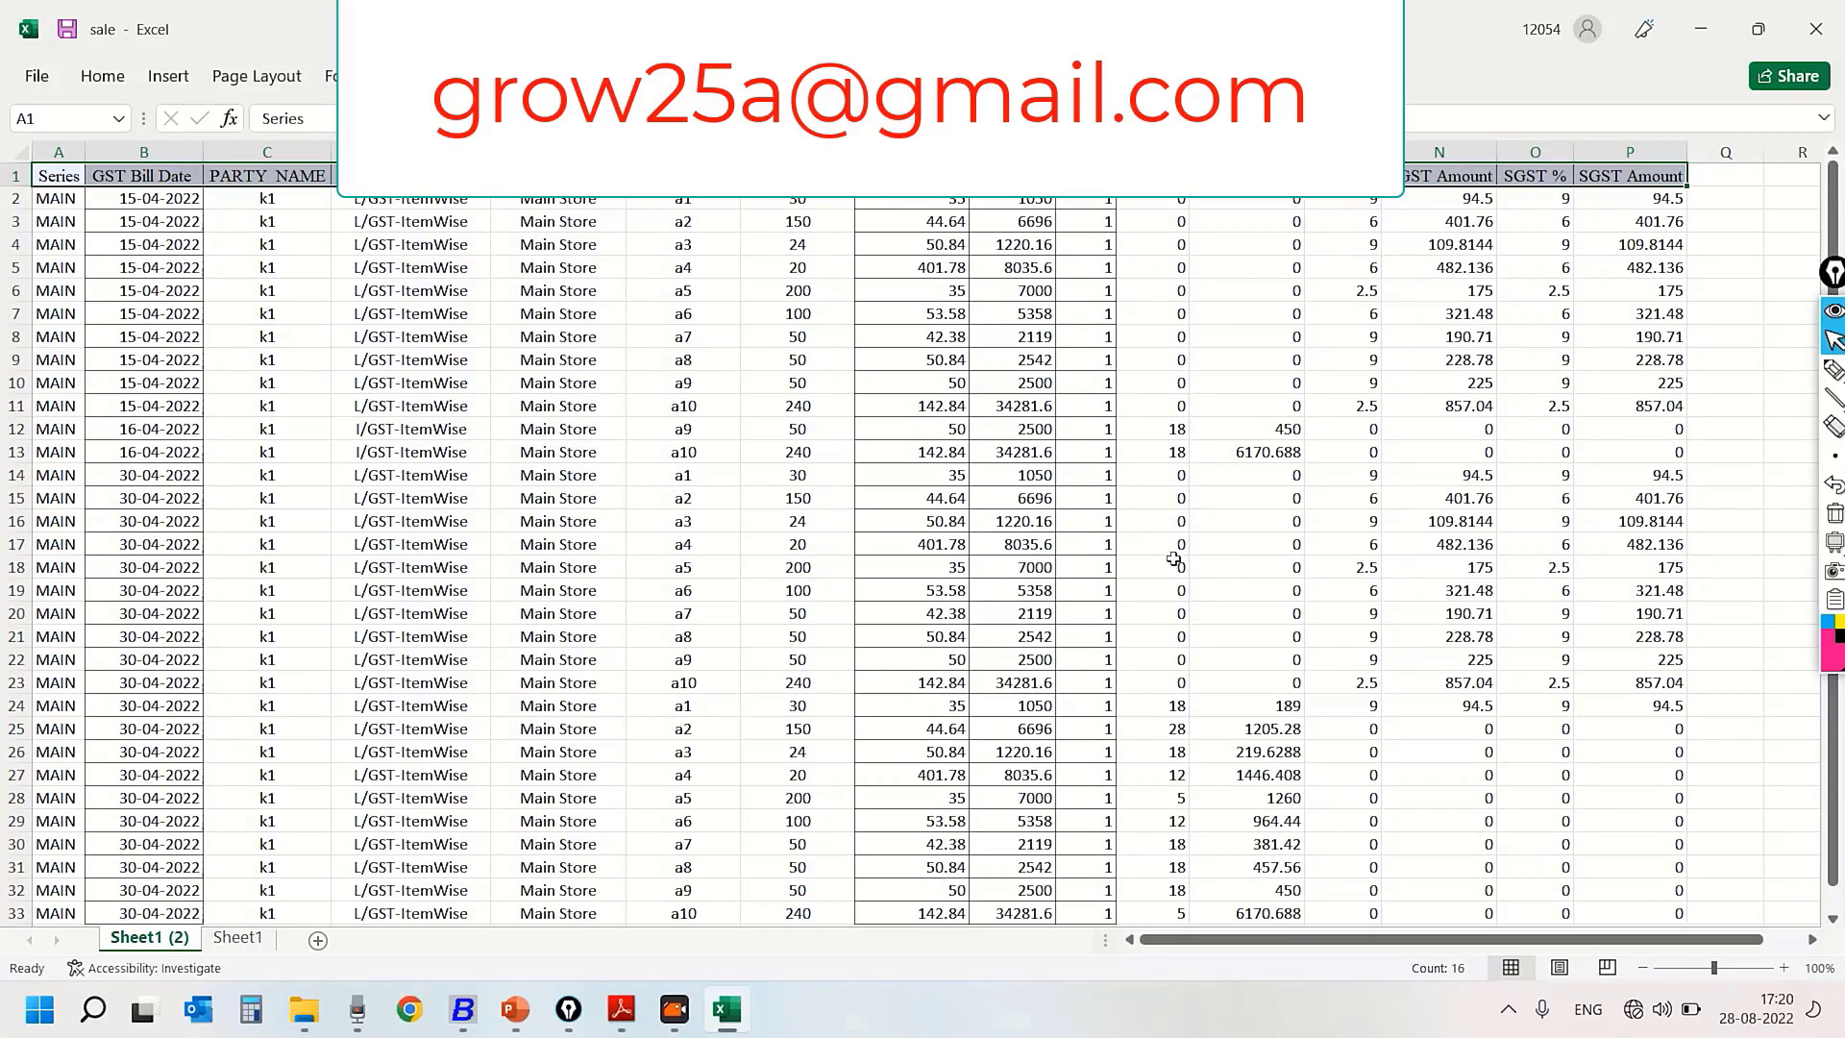
pyautogui.click(240, 939)
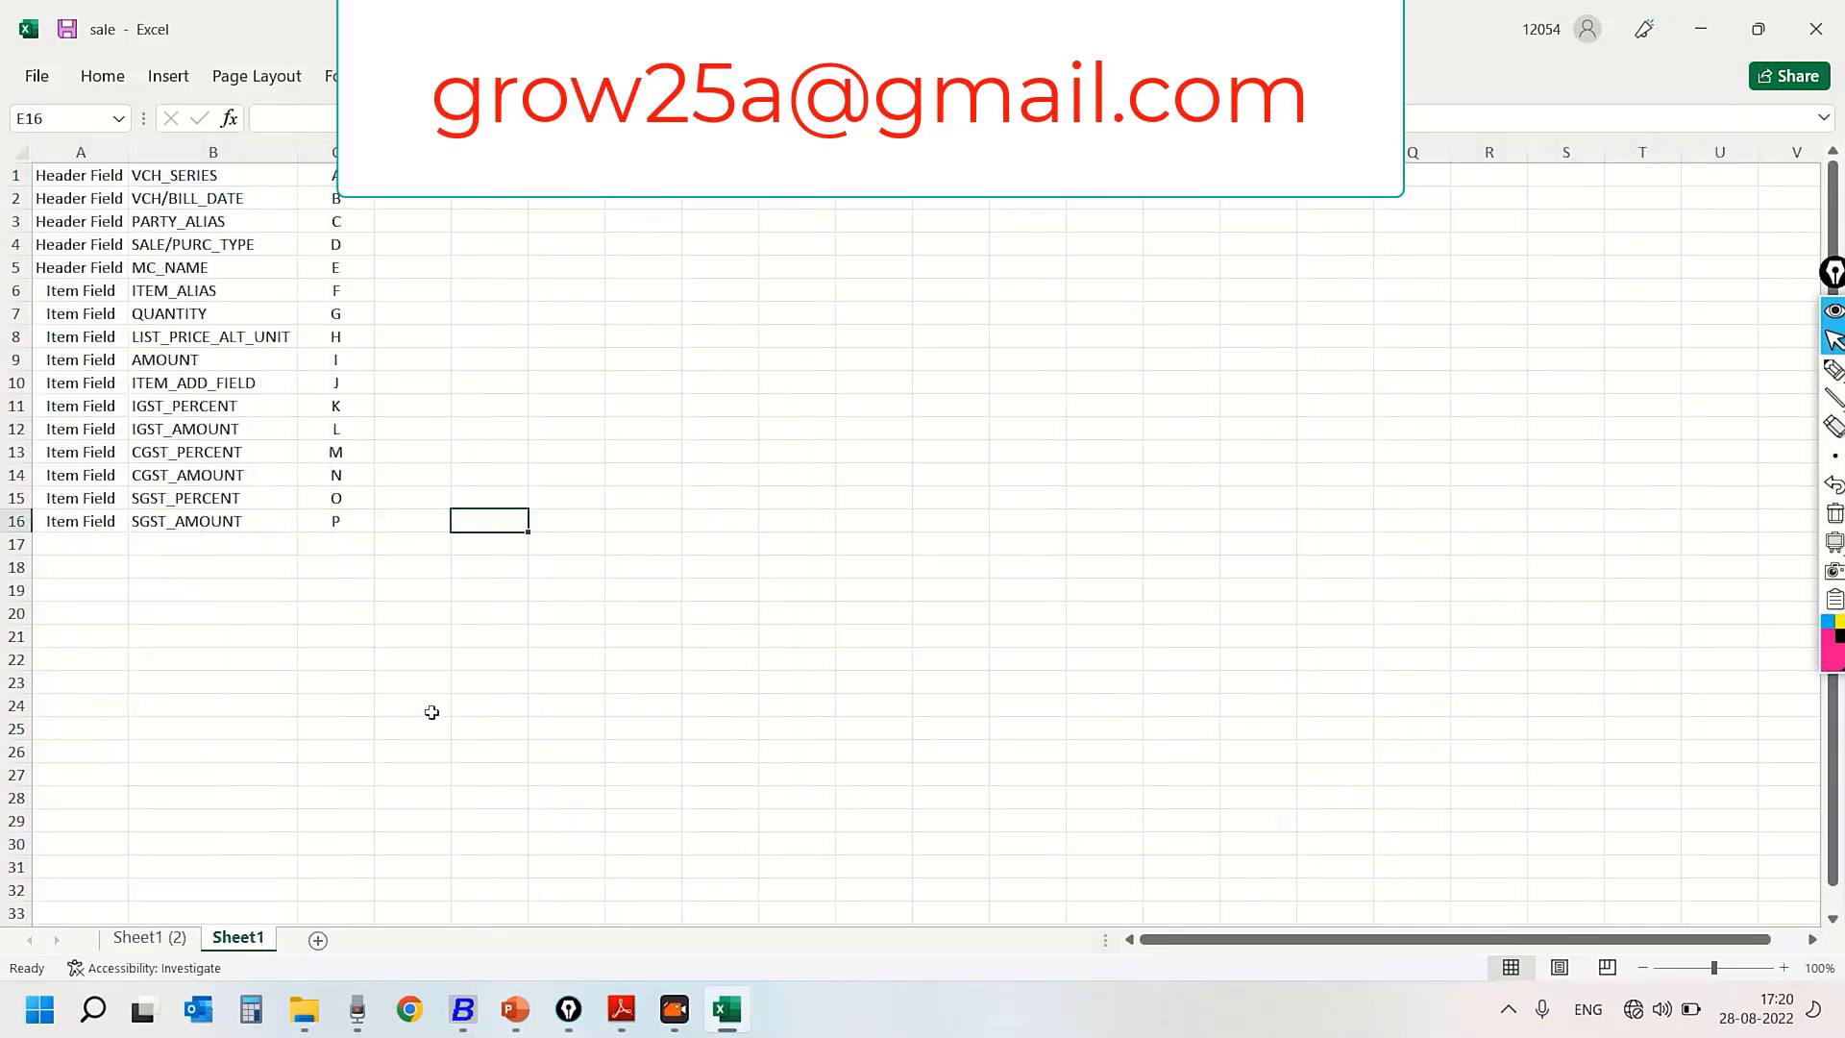
pyautogui.click(152, 939)
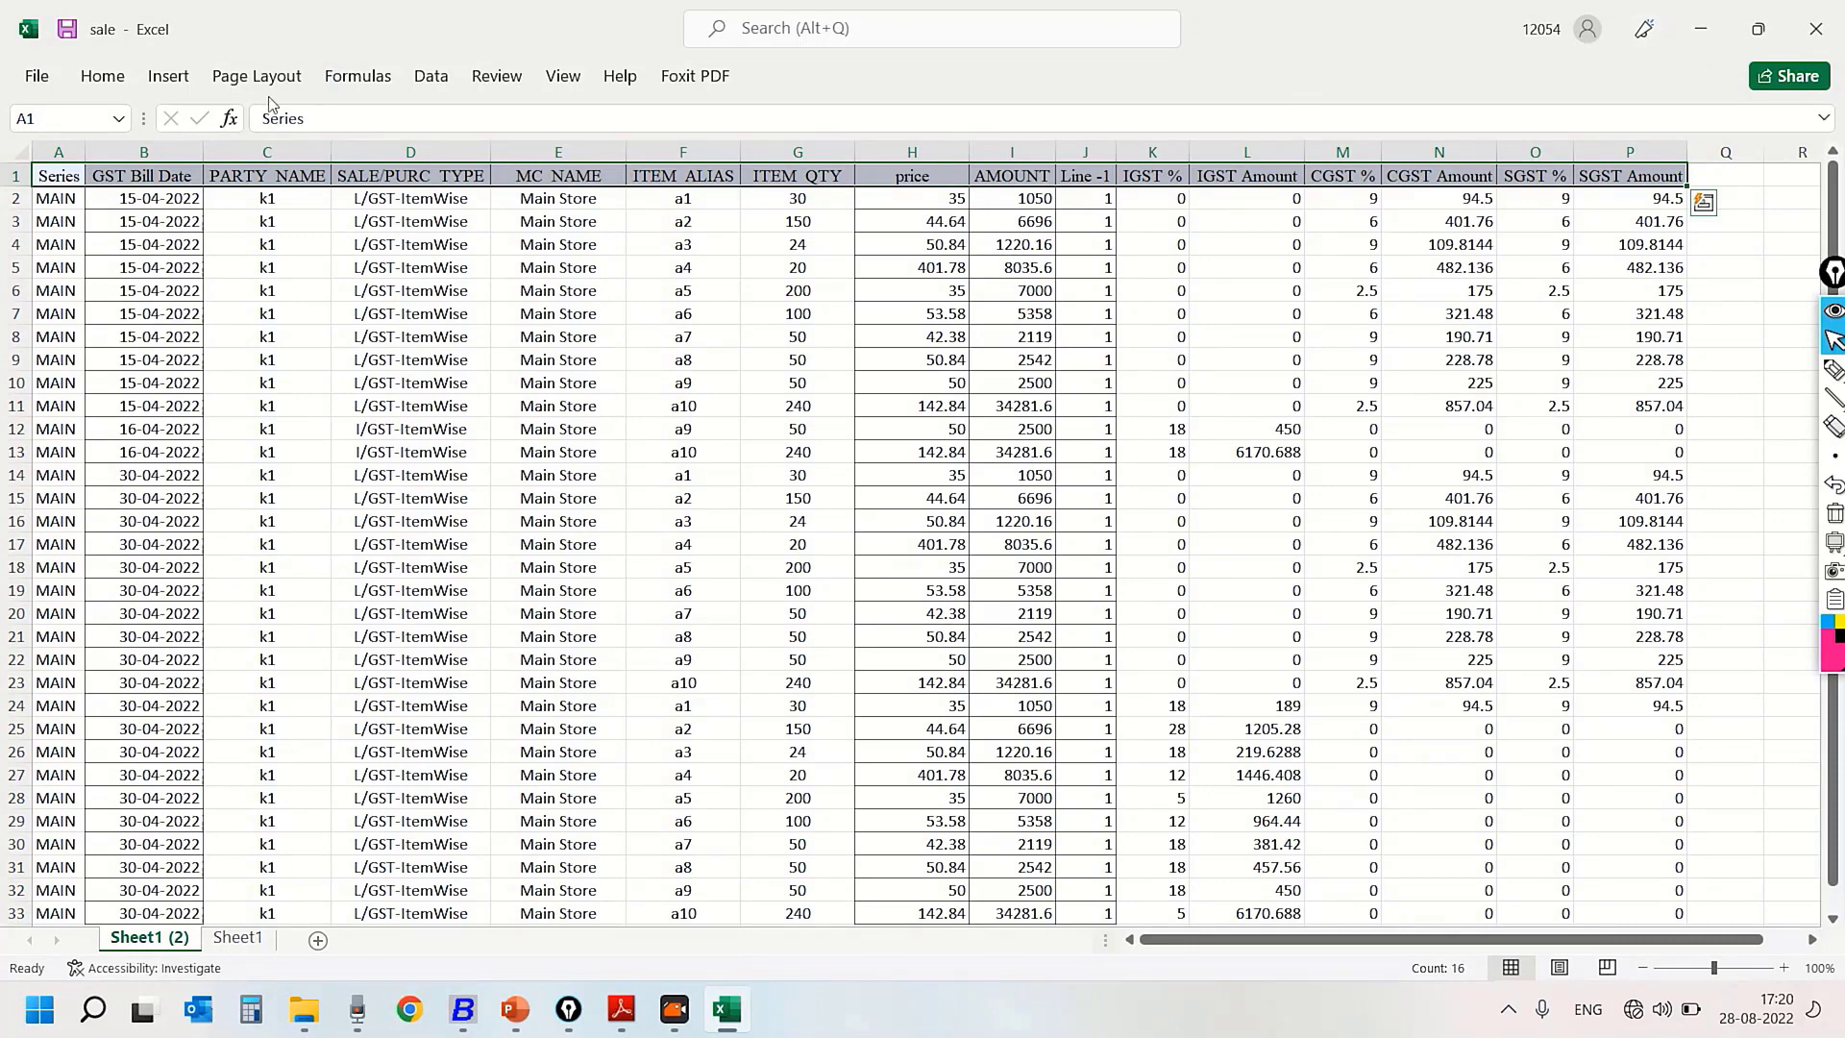
# Save the sale workbook, and highlight the component mapping in A1:C17 of Sheet1
pyautogui.click(68, 29)
pyautogui.click(237, 937)
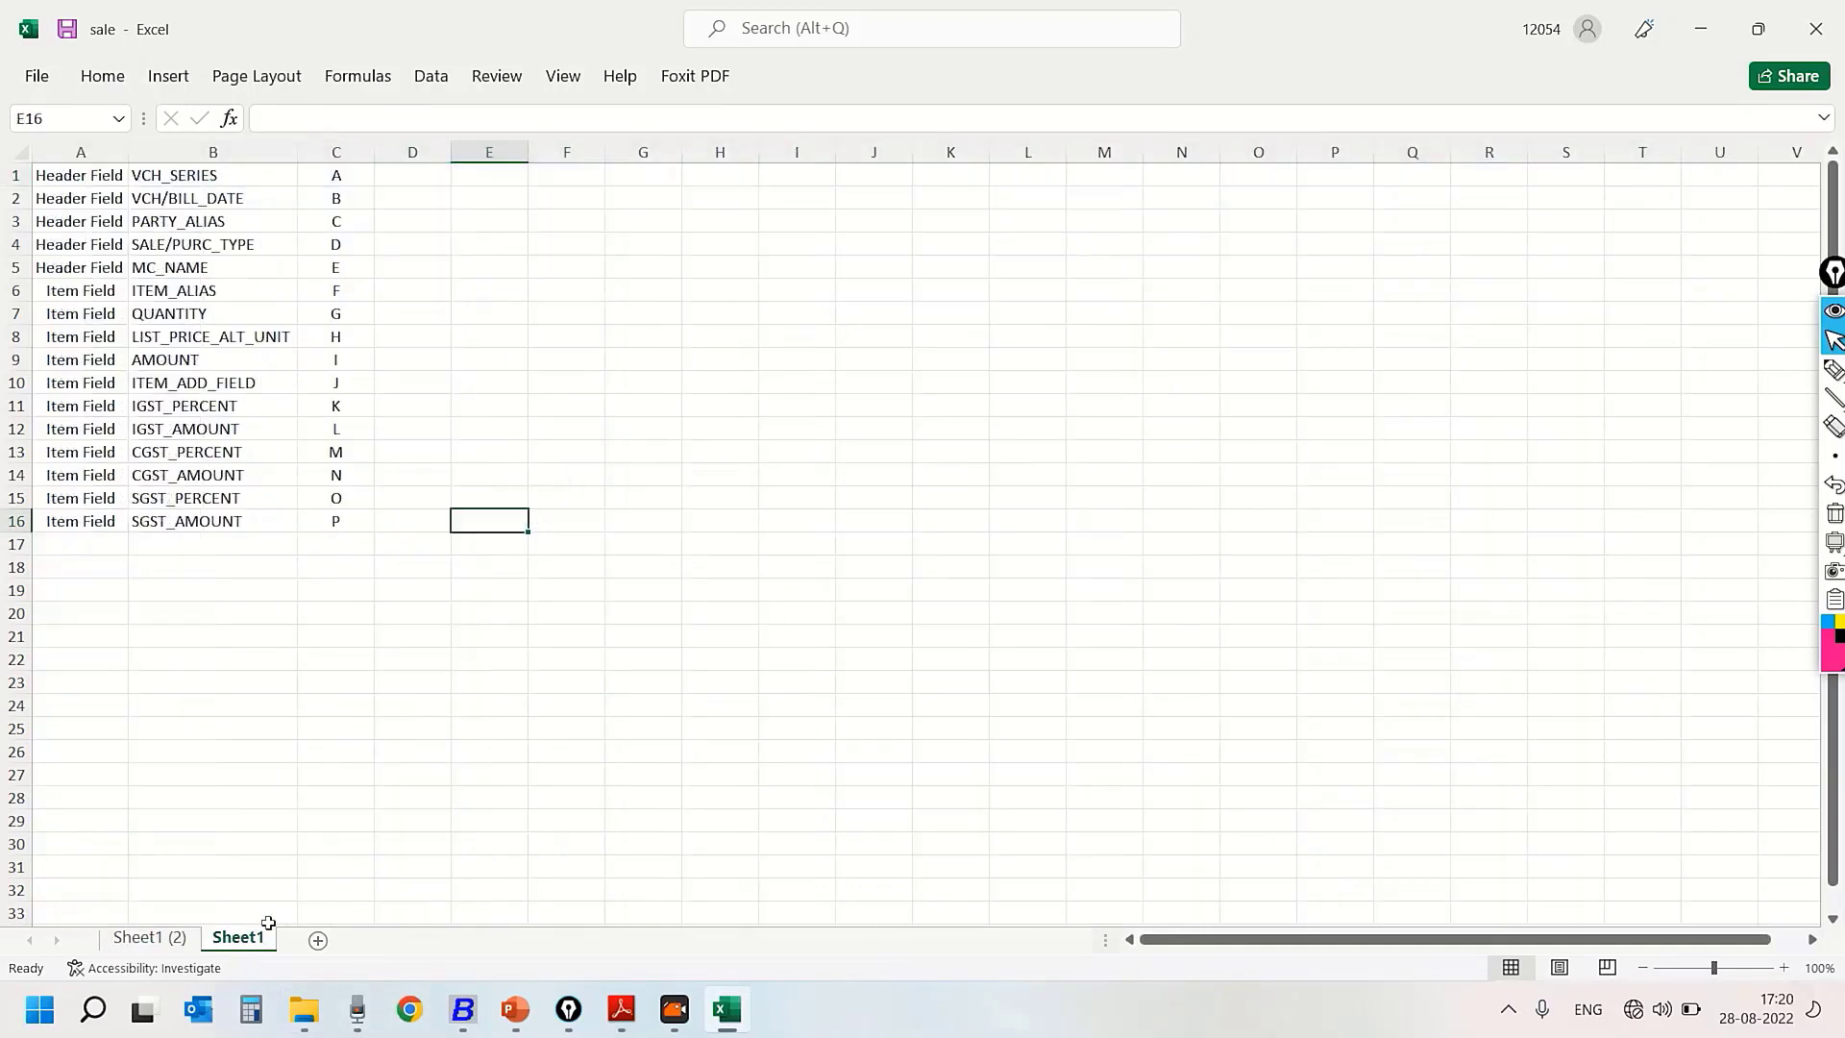
pyautogui.moveTo(50, 170); pyautogui.dragTo(317, 544)
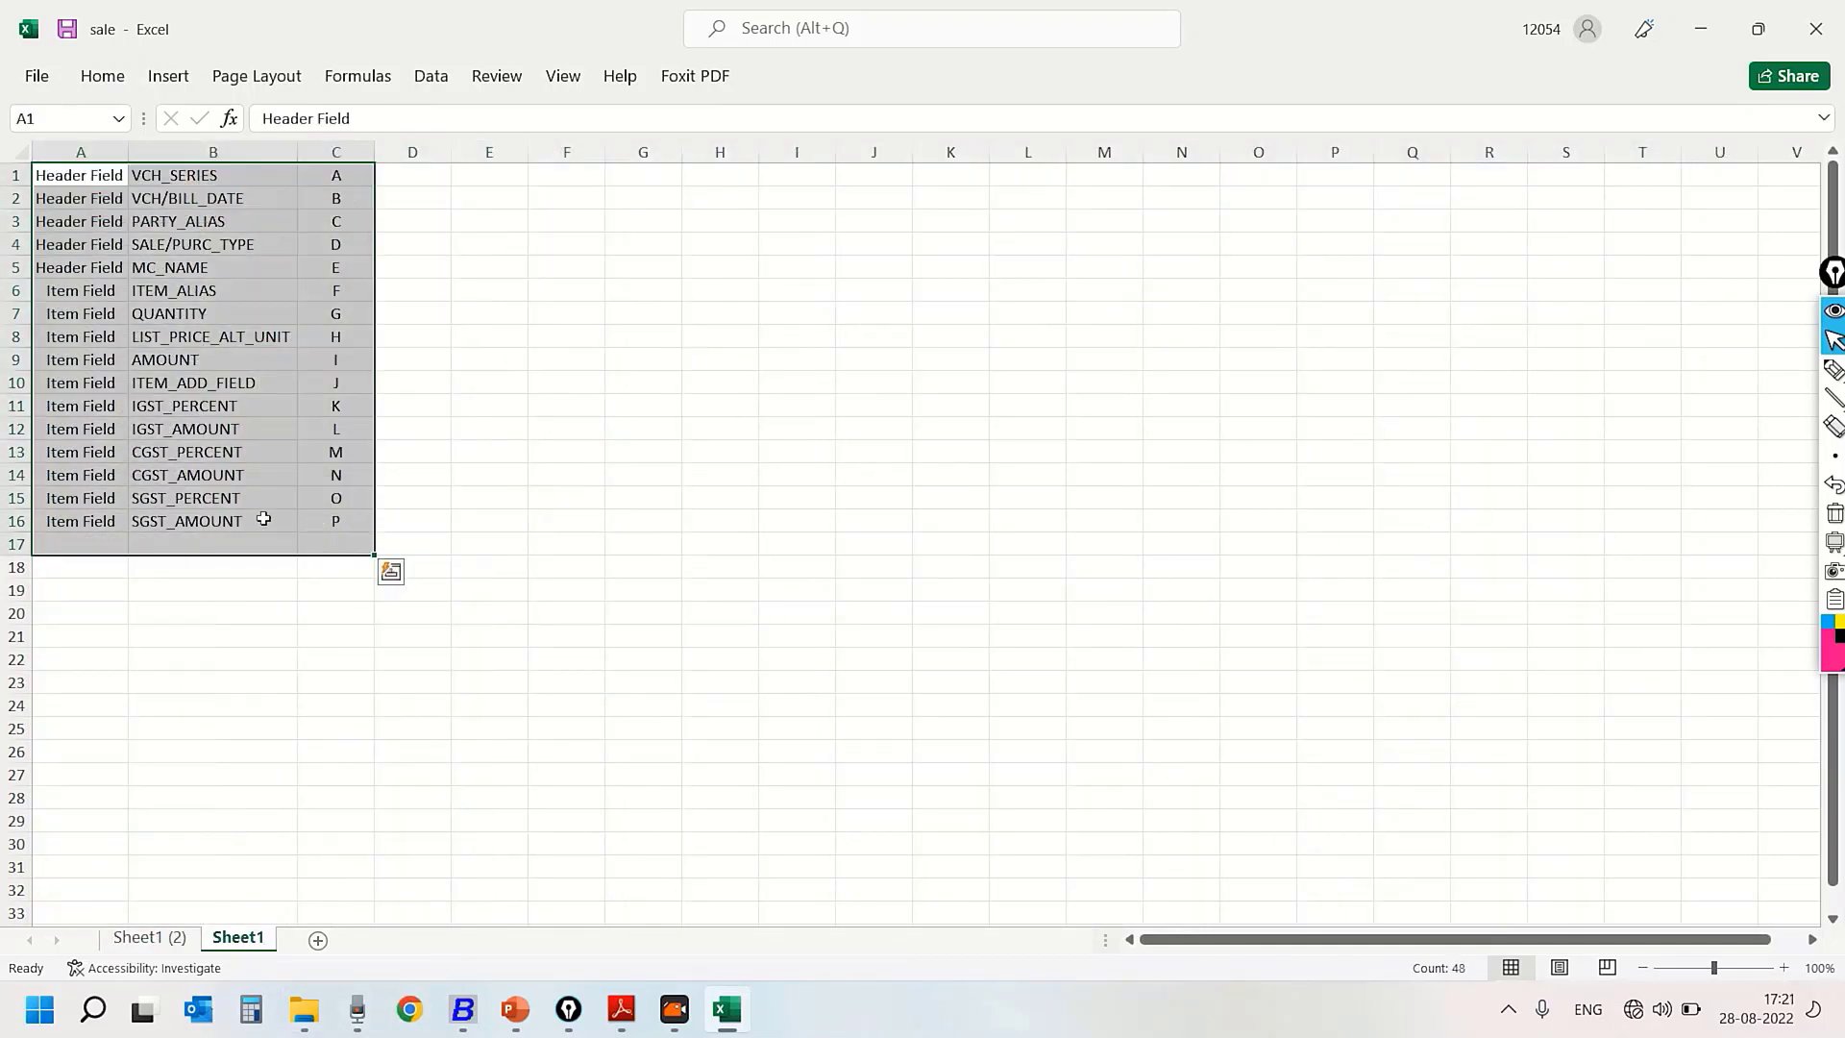
# Switch to Busy, reopen and save the configuration of the Sales format A1, and return to the voucher import form
pyautogui.click(462, 1009)
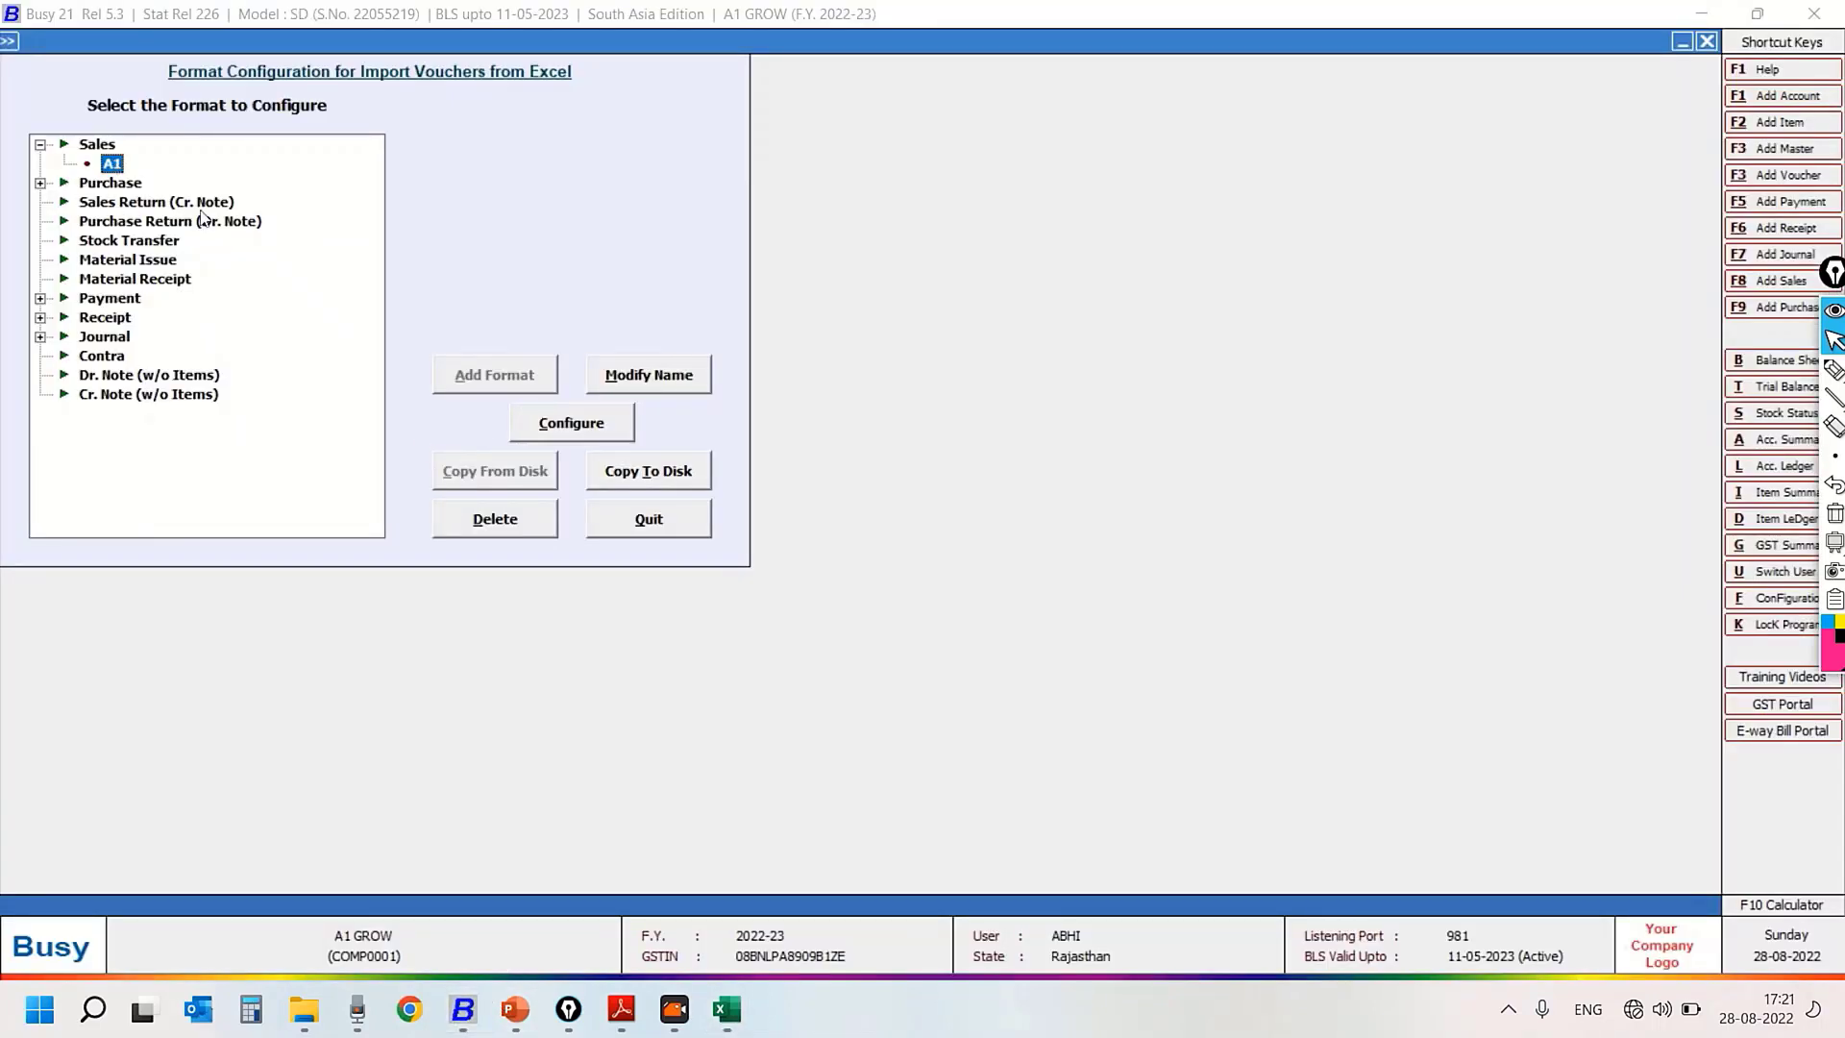
pyautogui.click(535, 430)
pyautogui.click(379, 475)
pyautogui.click(644, 529)
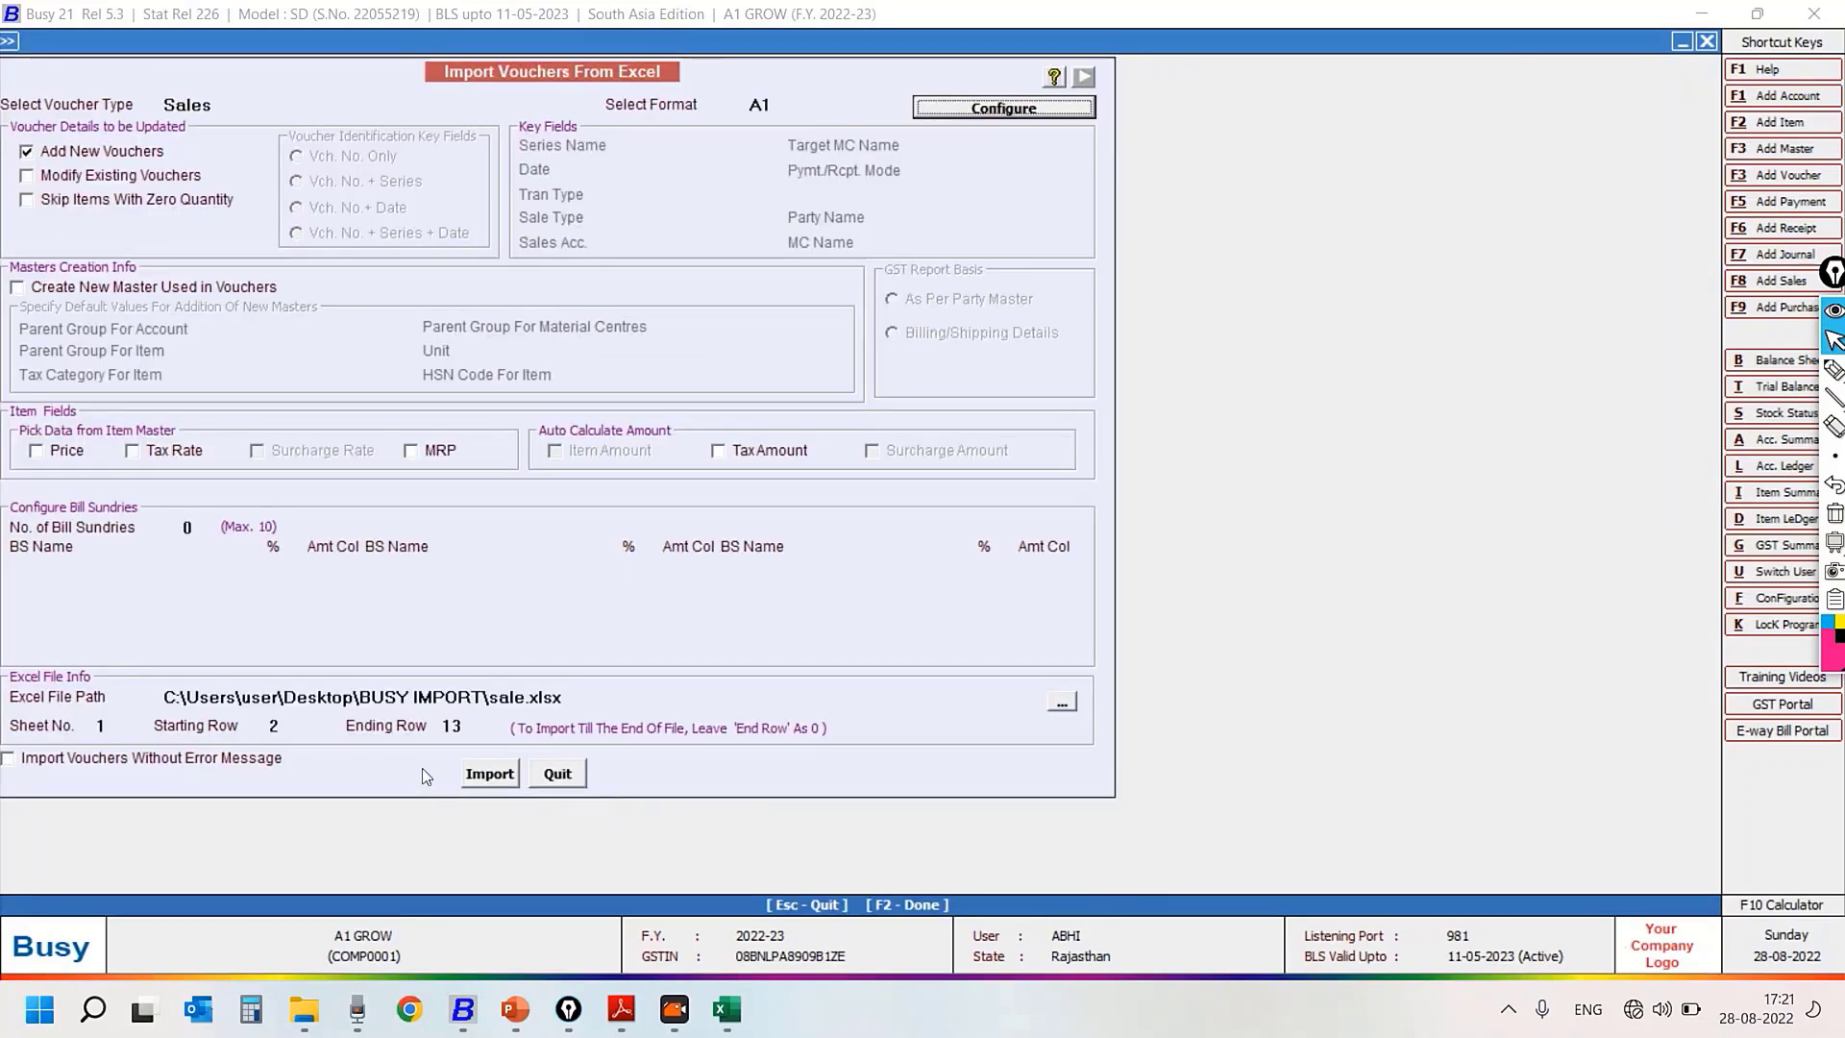
# Check the invoice data on Sheet1 (2) in Excel, and switch back to Busy's voucher import form
pyautogui.click(732, 1009)
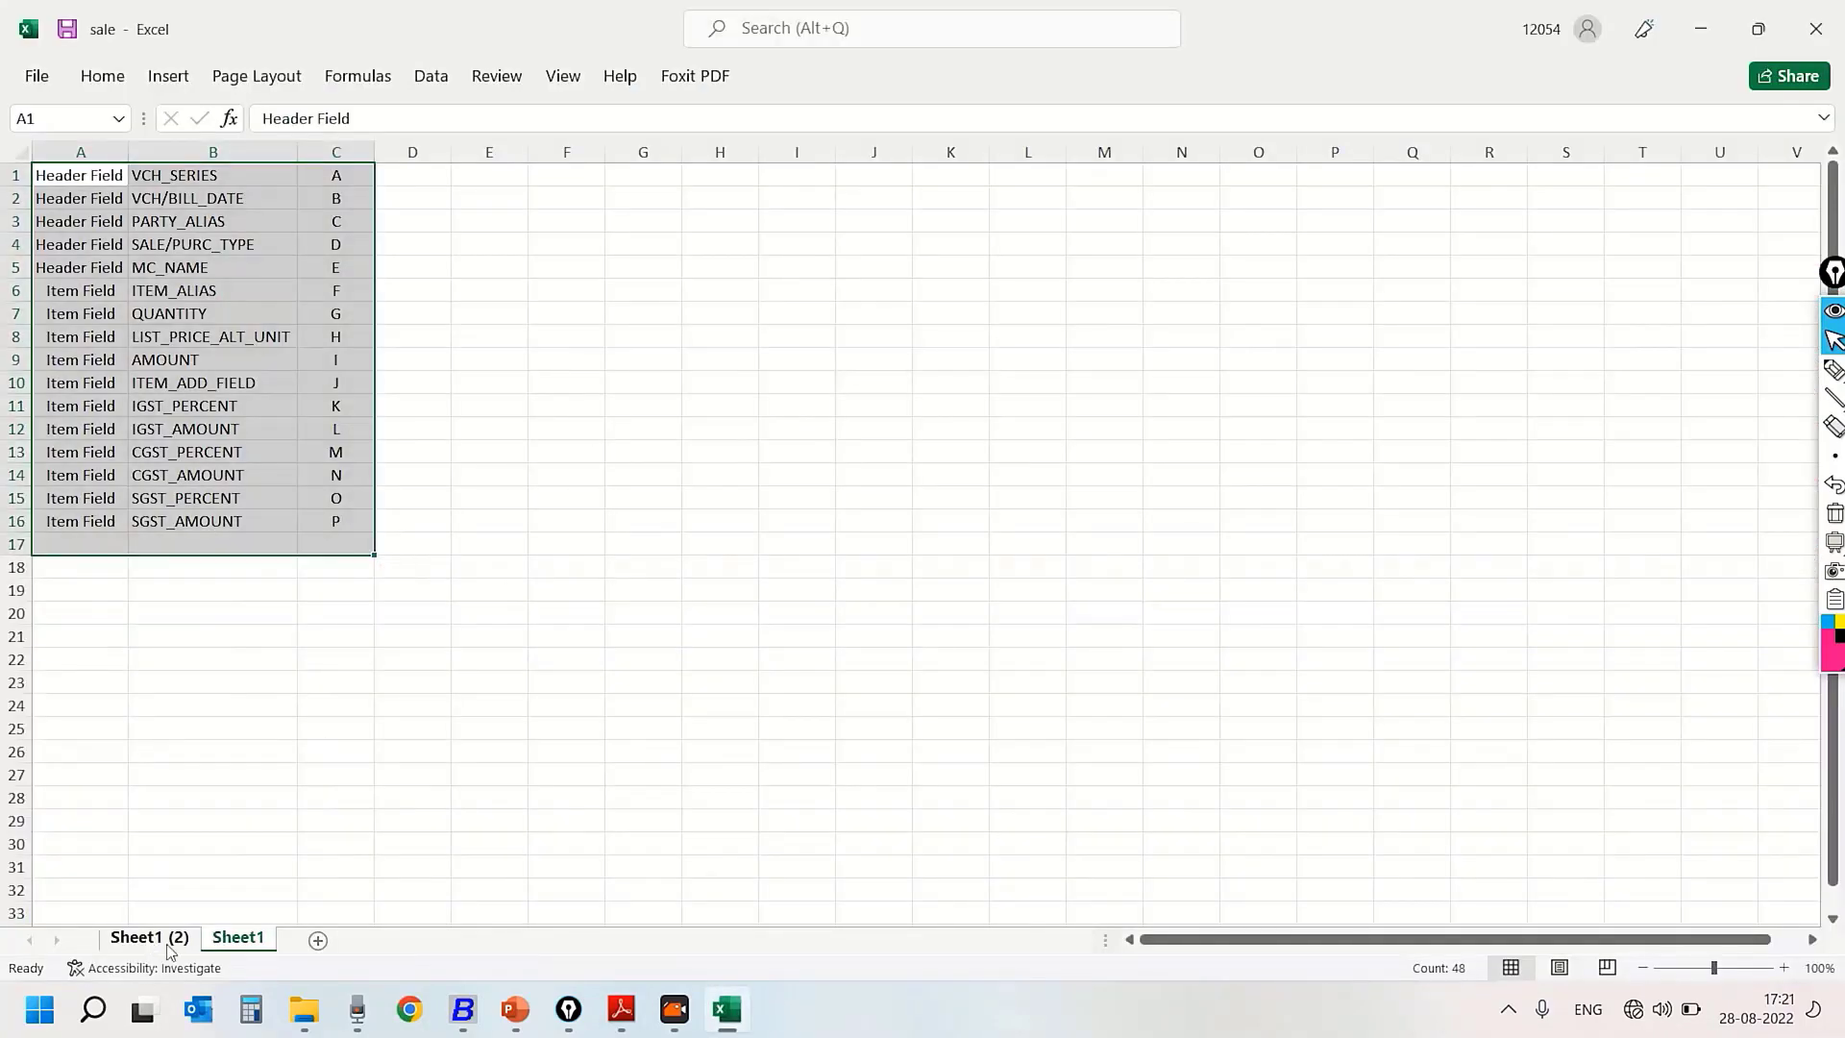
pyautogui.click(148, 939)
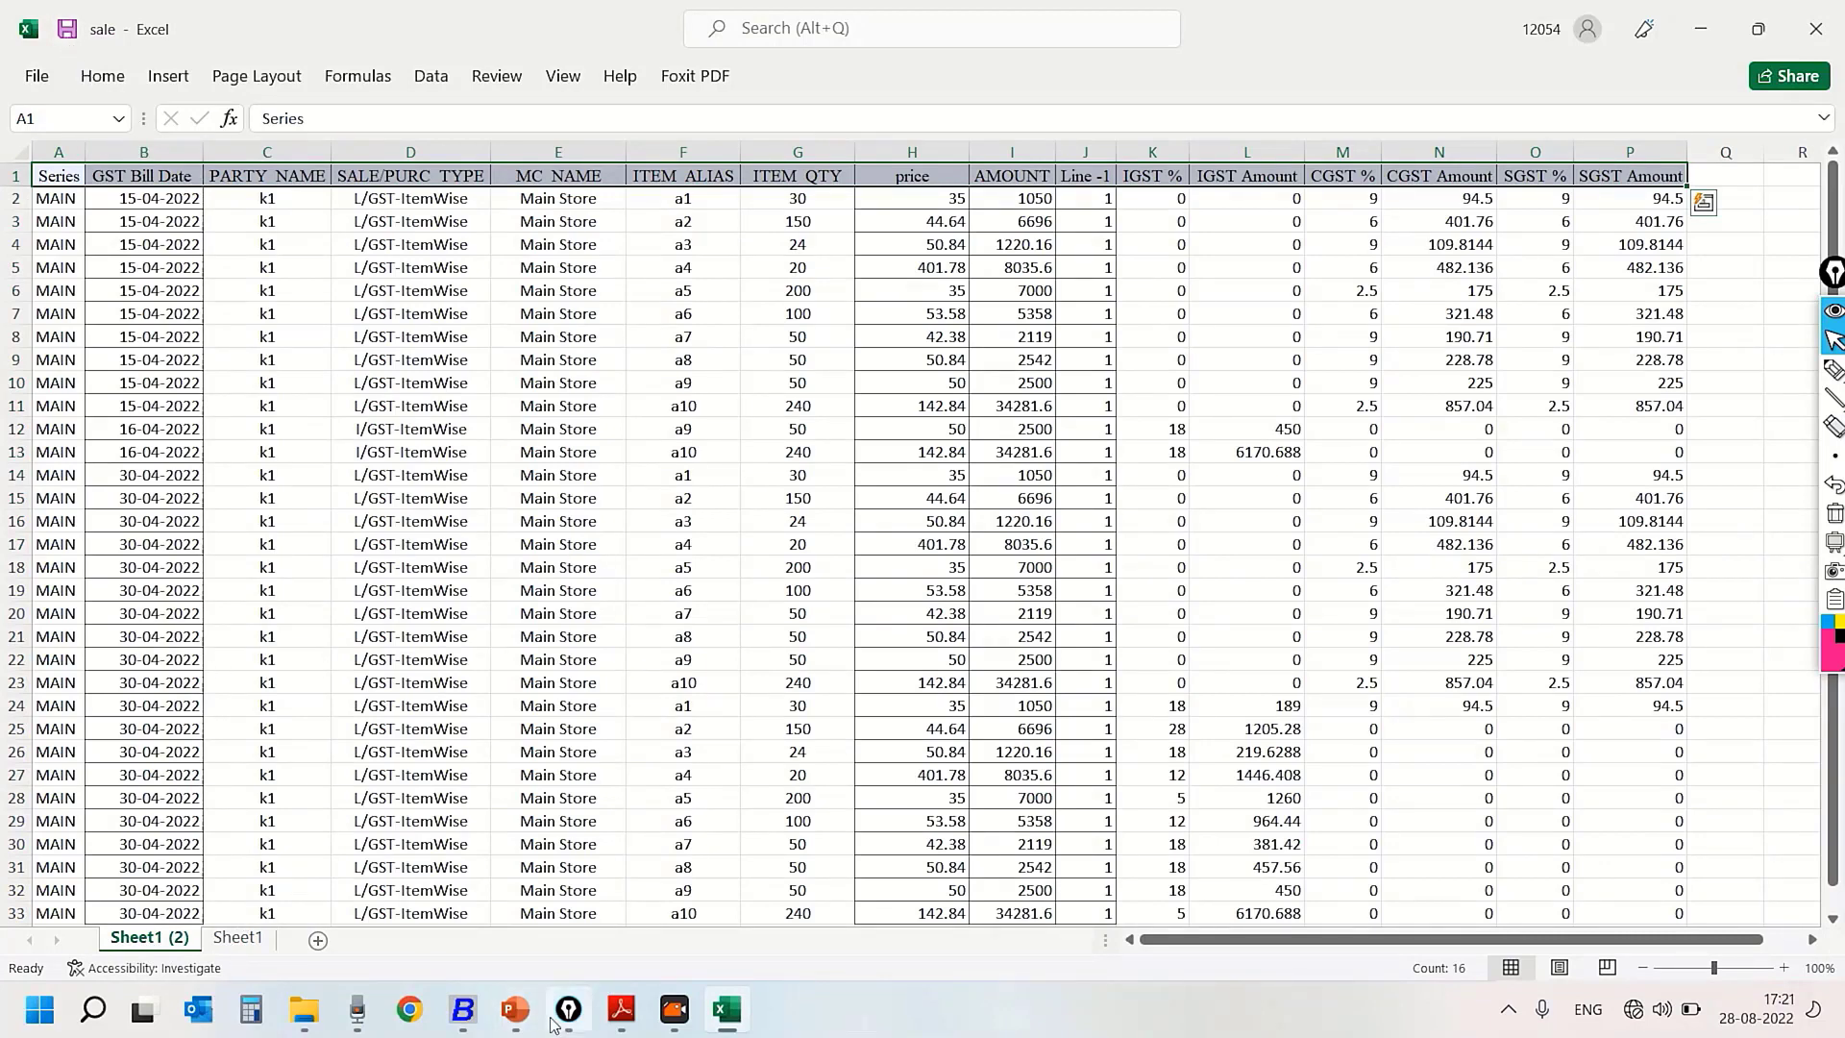
pyautogui.click(462, 1009)
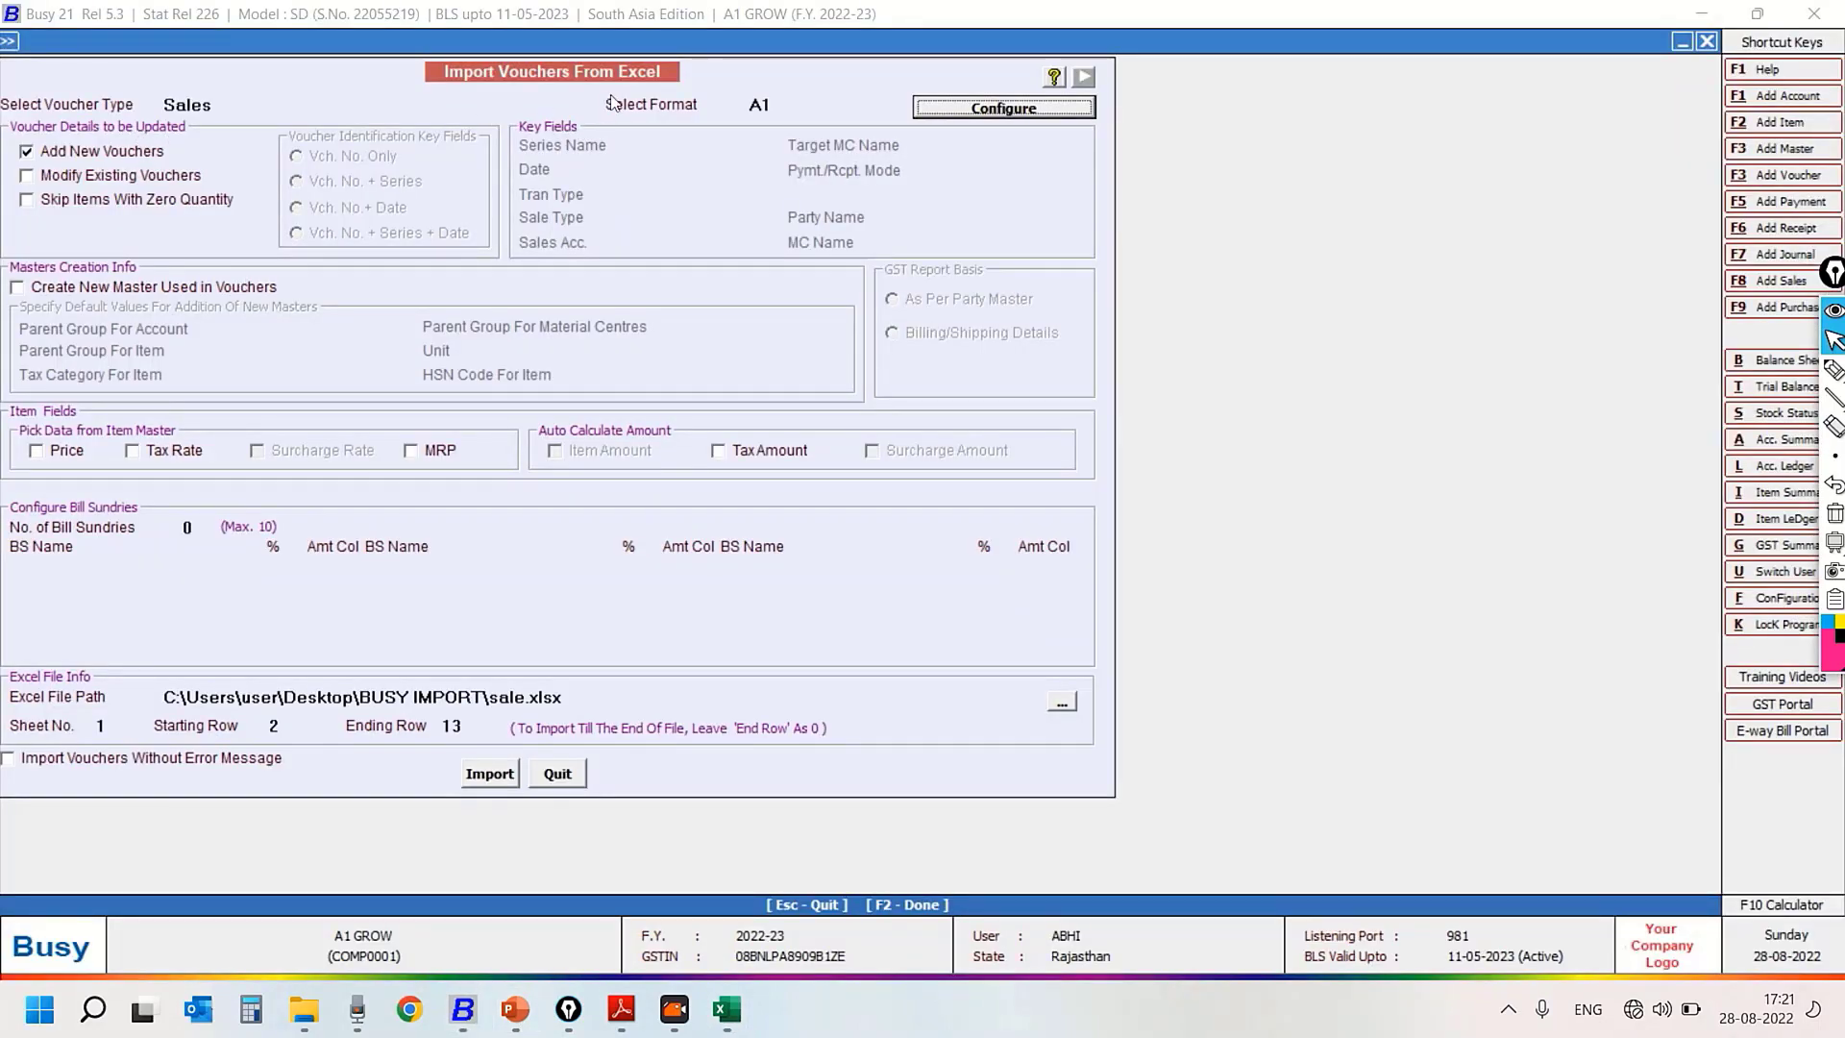
# Mark the Excel file details with the pen, and choose the sale workbook in the BUSY IMPORT folder as the import file
pyautogui.click(1833, 370)
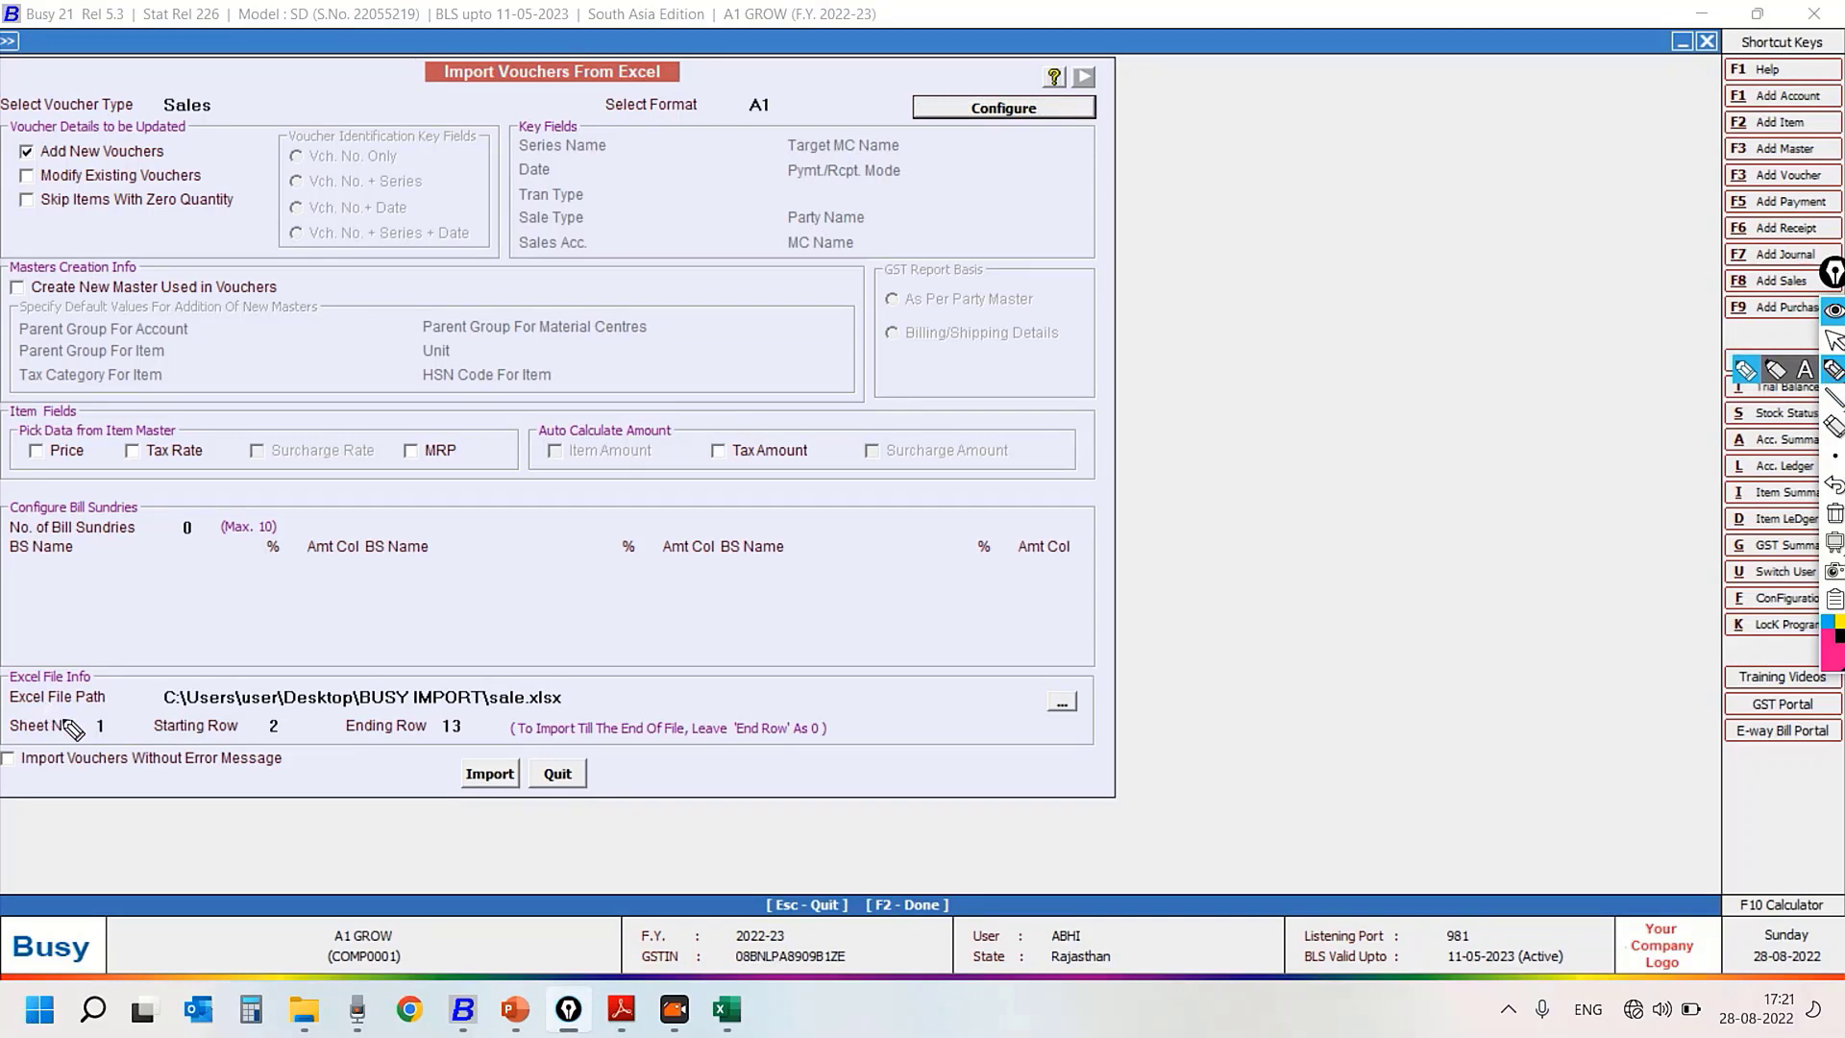
pyautogui.moveTo(15, 709); pyautogui.dragTo(104, 690)
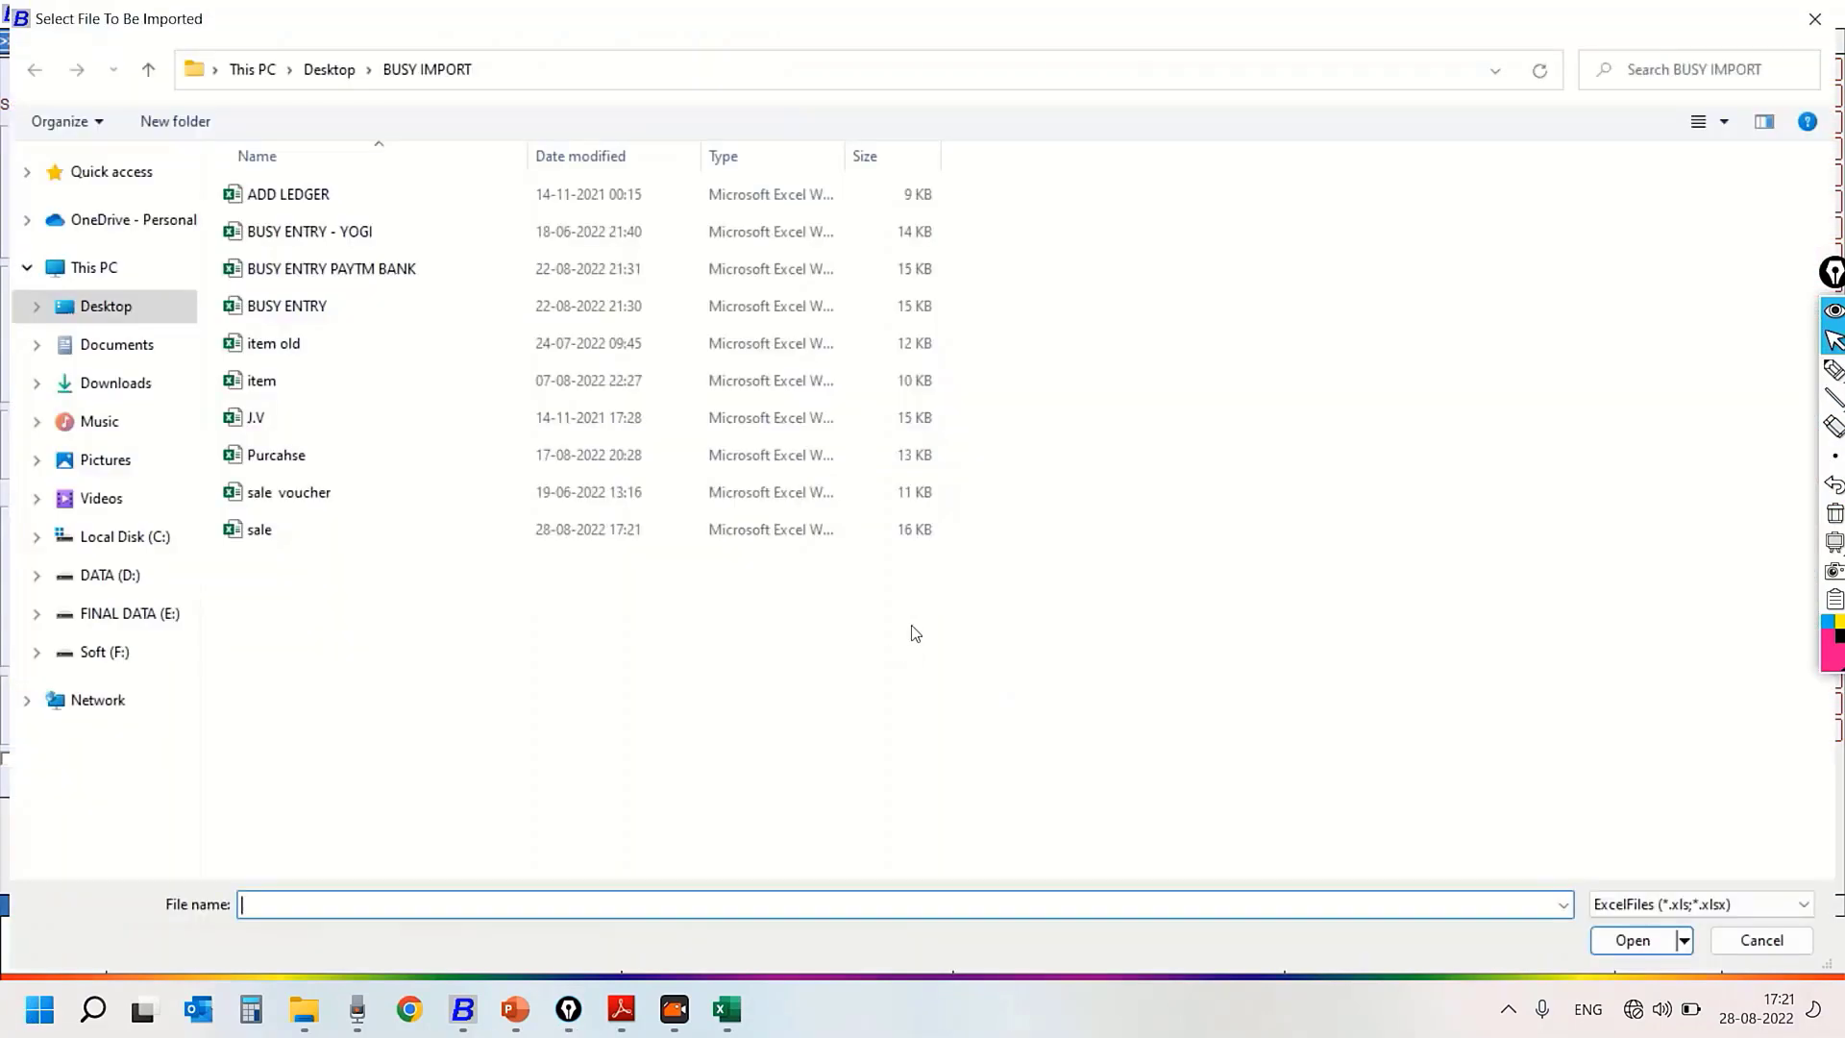
pyautogui.click(550, 535)
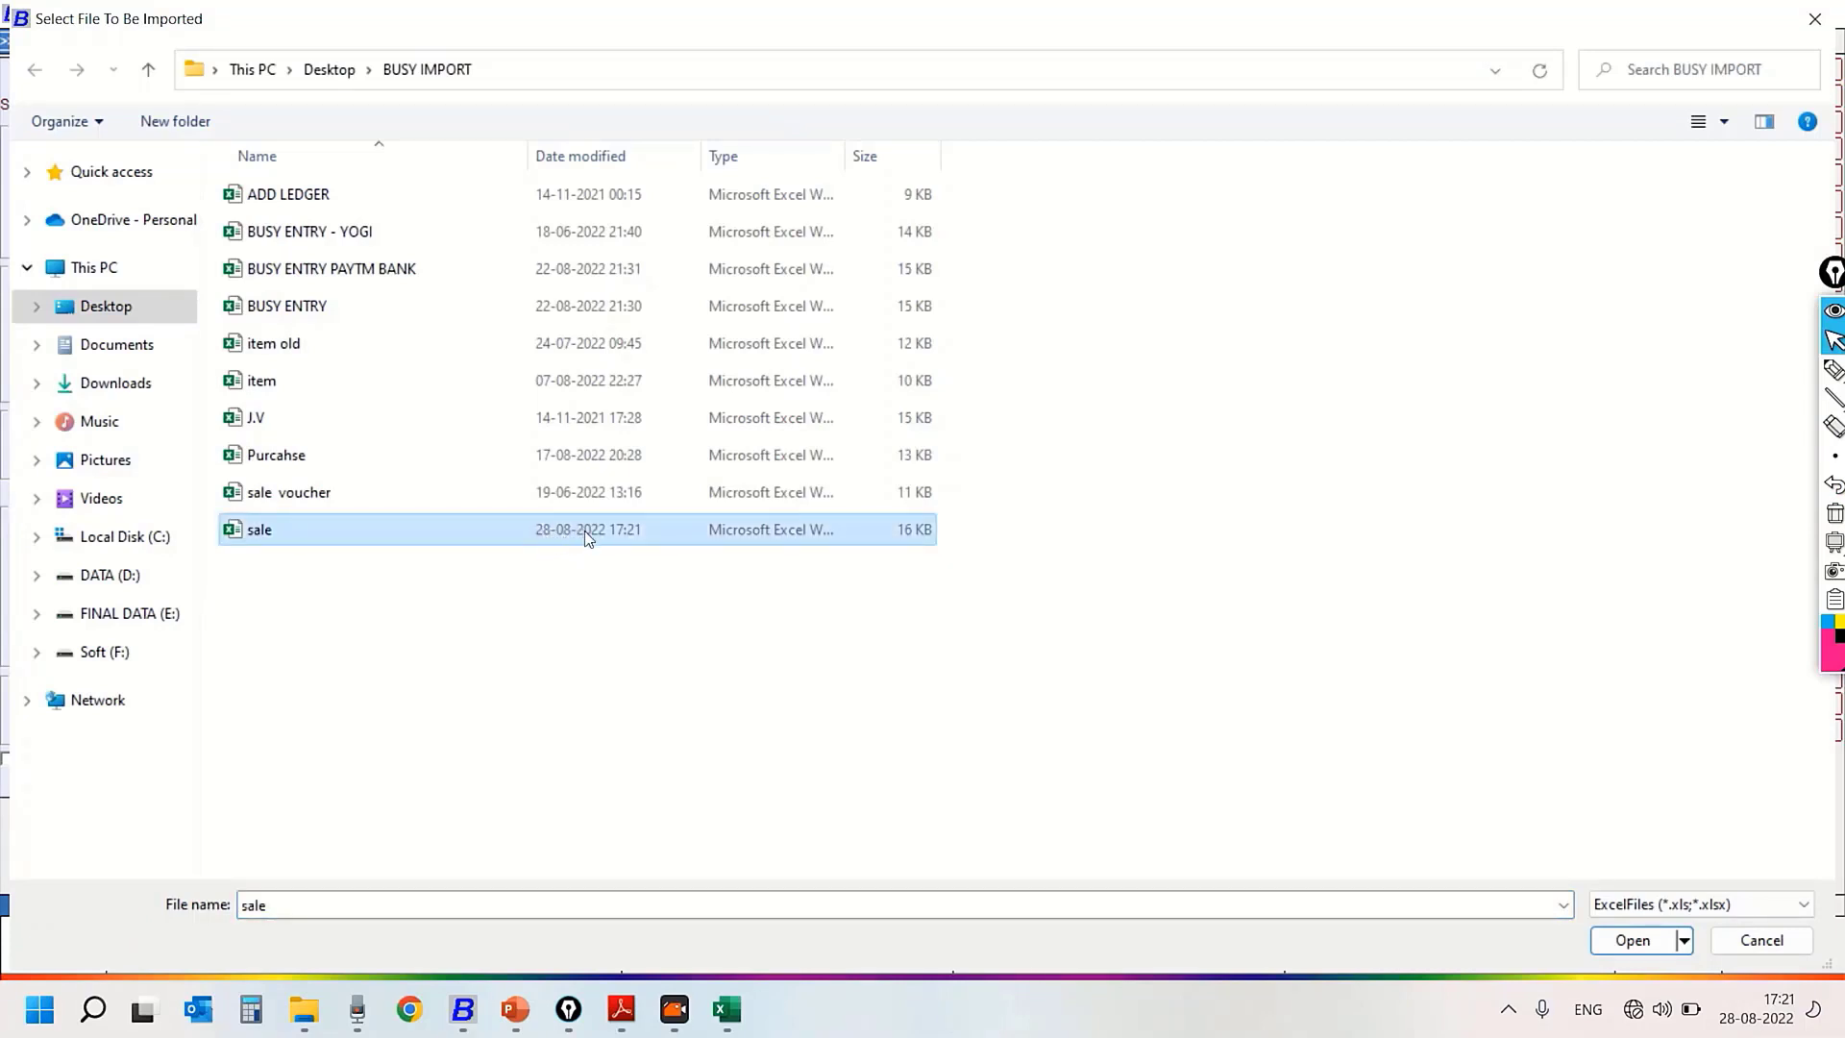
pyautogui.doubleClick(582, 534)
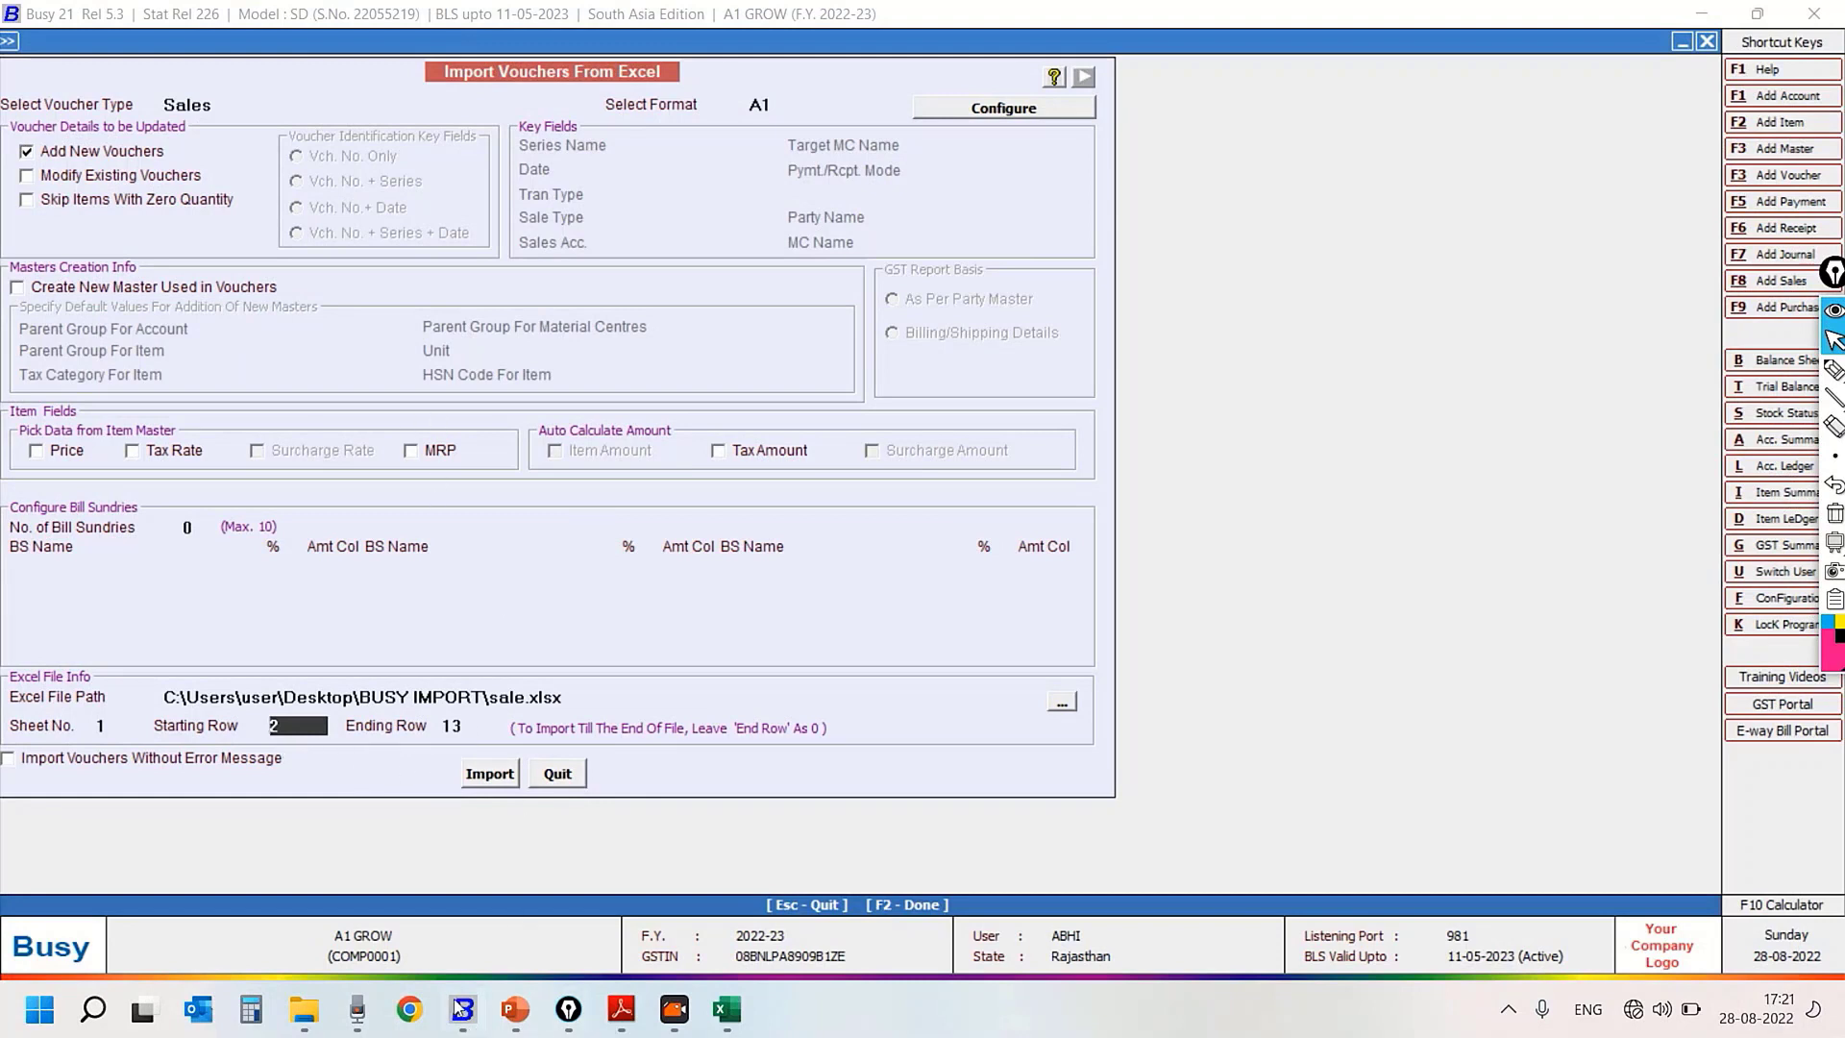
# Check the last data row on Sheet1 (2) in Excel, and set the import's Ending Row to 33 in Busy
pyautogui.click(726, 1009)
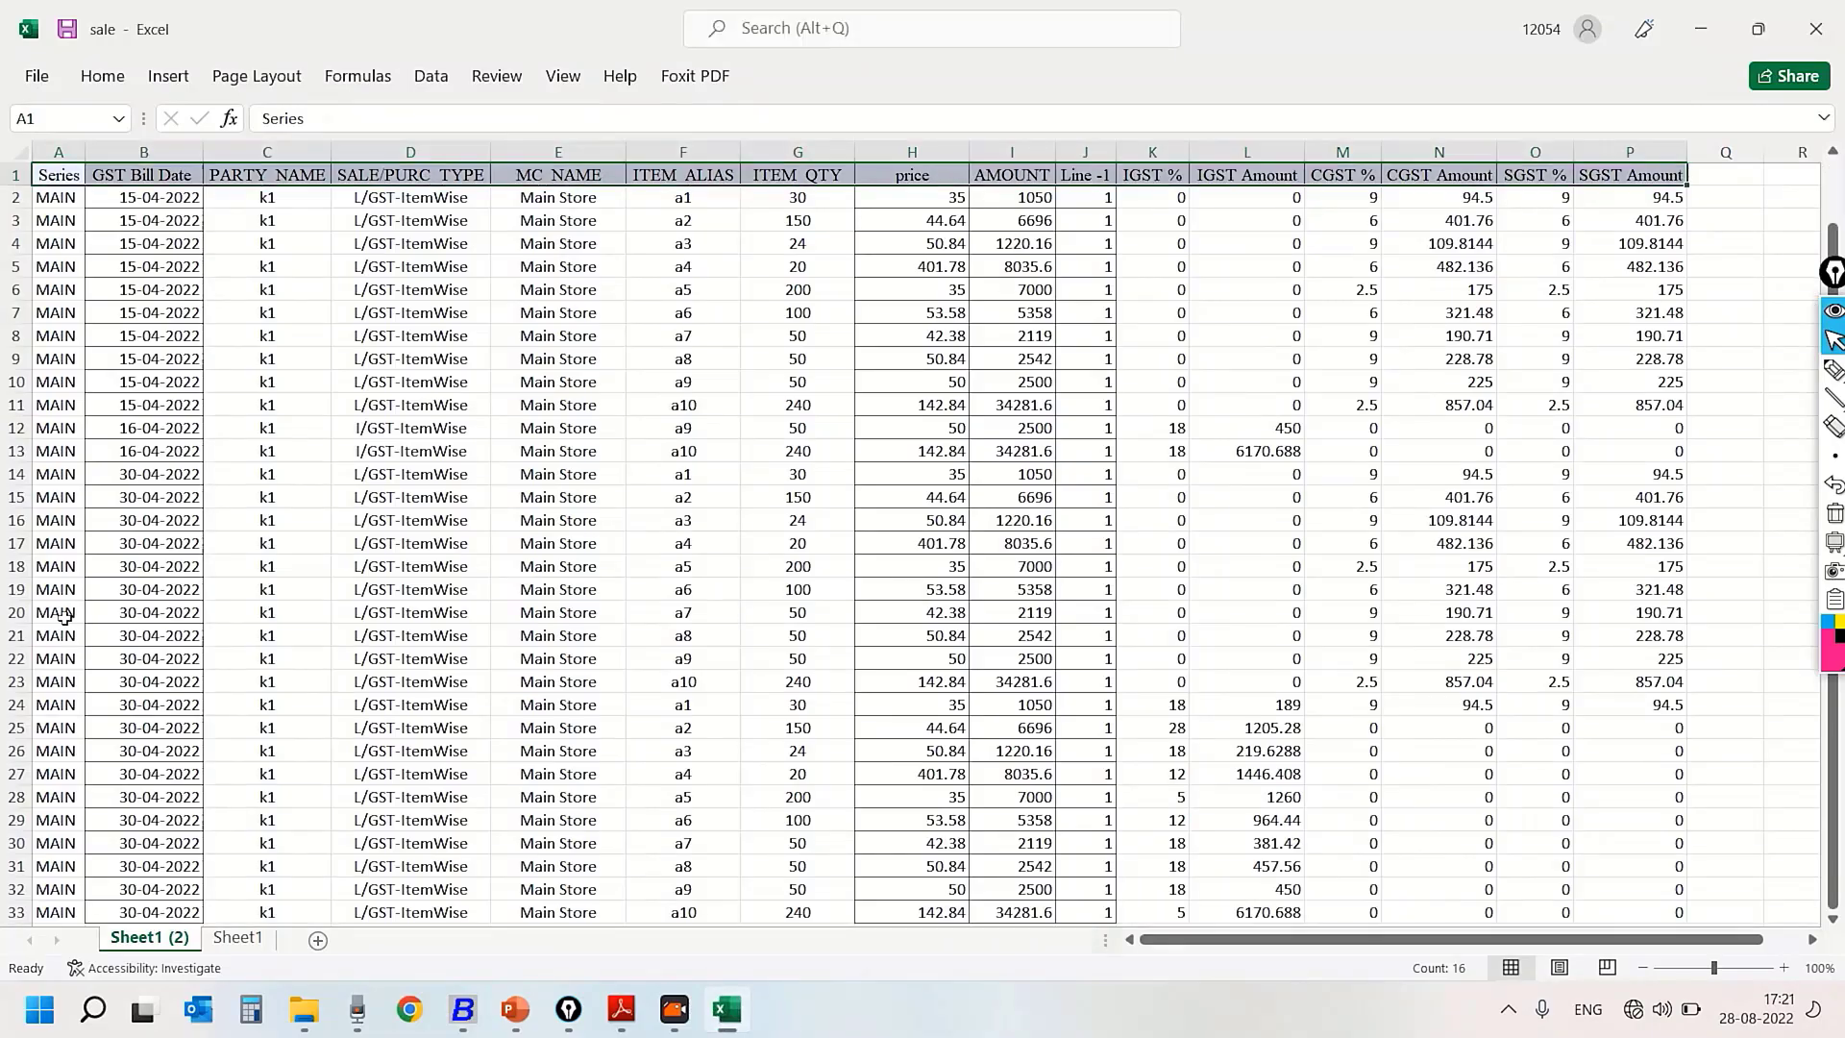
pyautogui.scroll(-5, 74, 618)
pyautogui.click(17, 567)
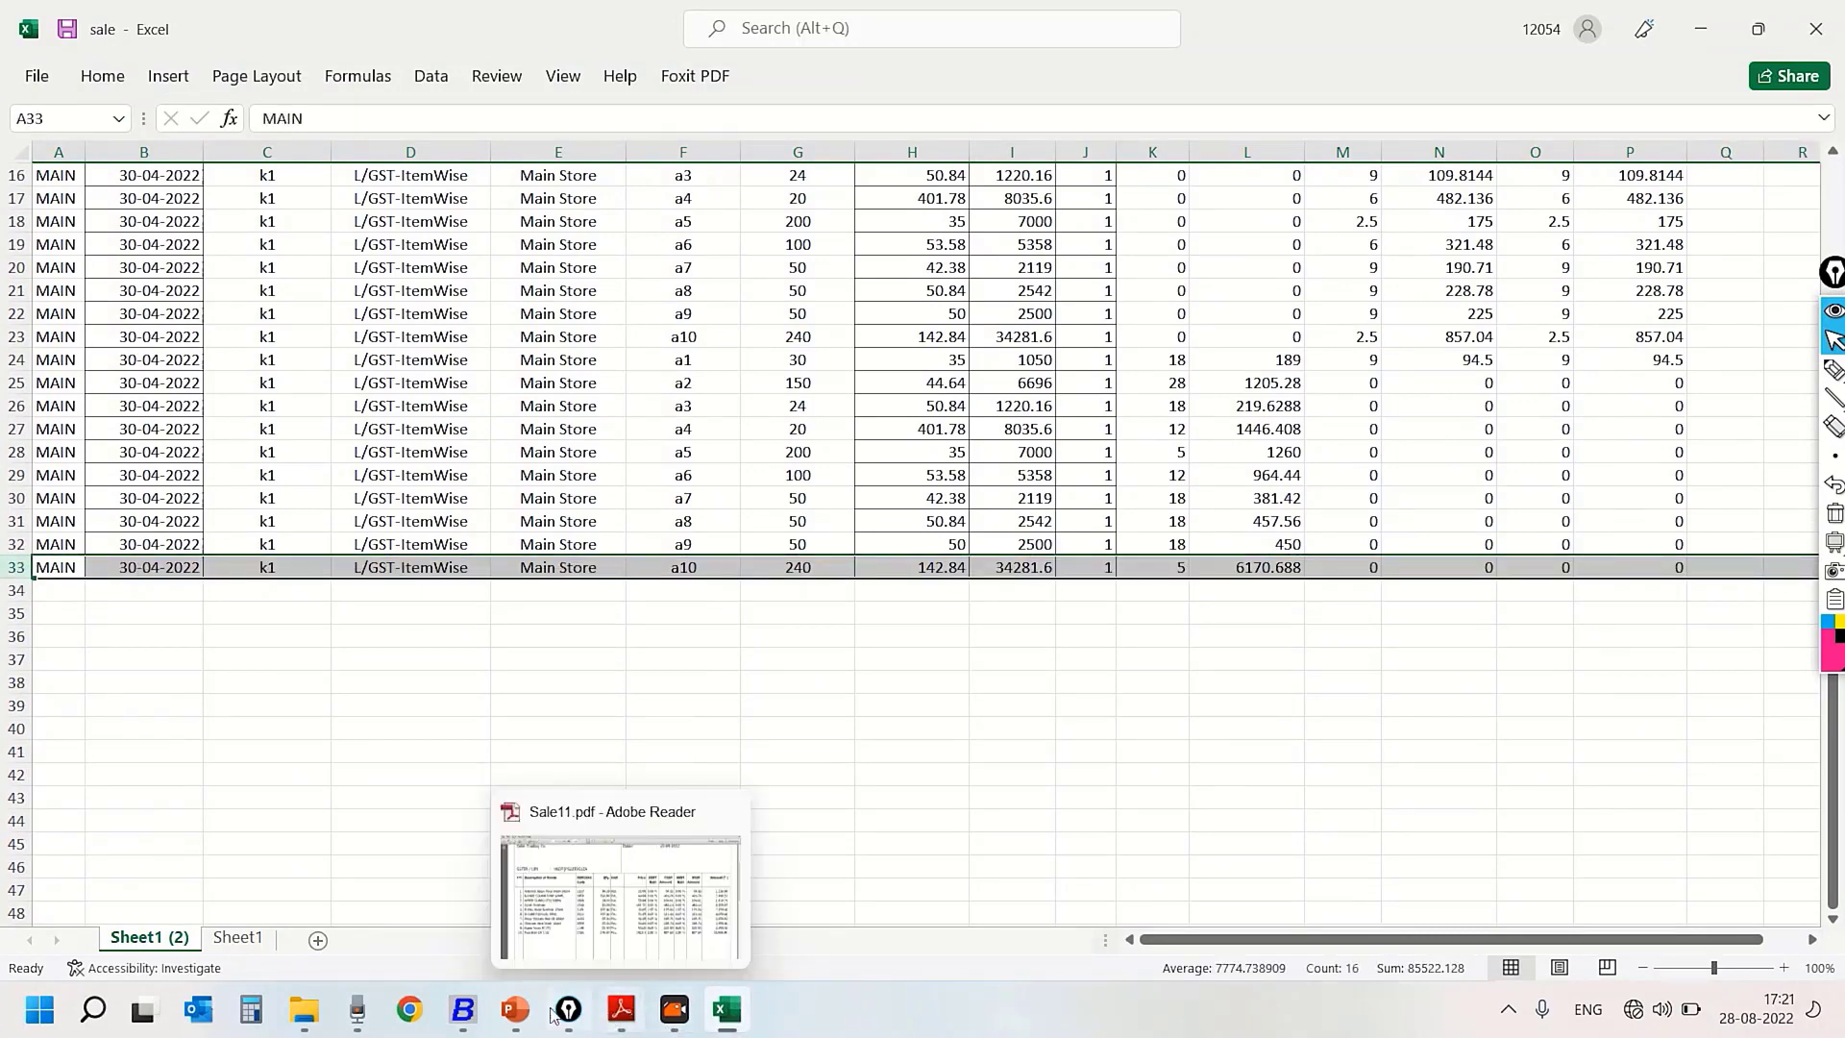
pyautogui.click(462, 1008)
pyautogui.press('Return')
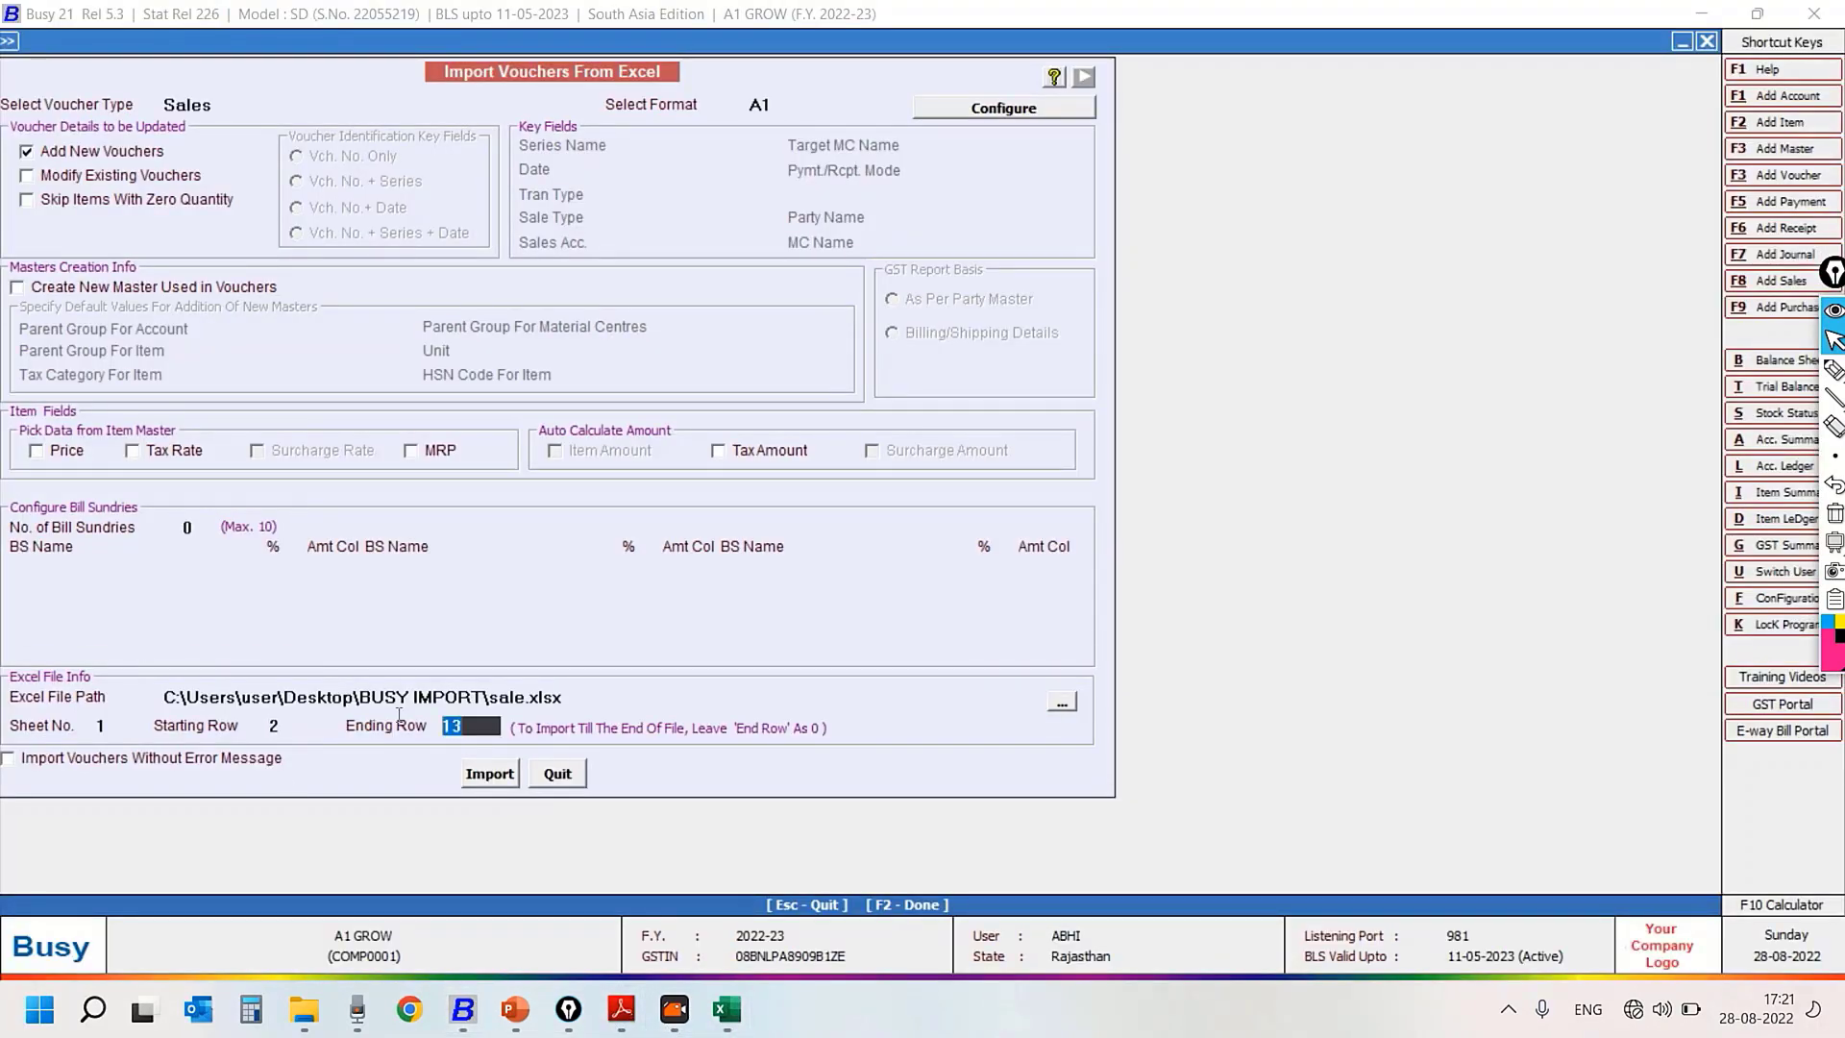
pyautogui.write('33')
# Import the Sales vouchers from the workbook, and close the import result
pyautogui.click(507, 780)
pyautogui.click(978, 554)
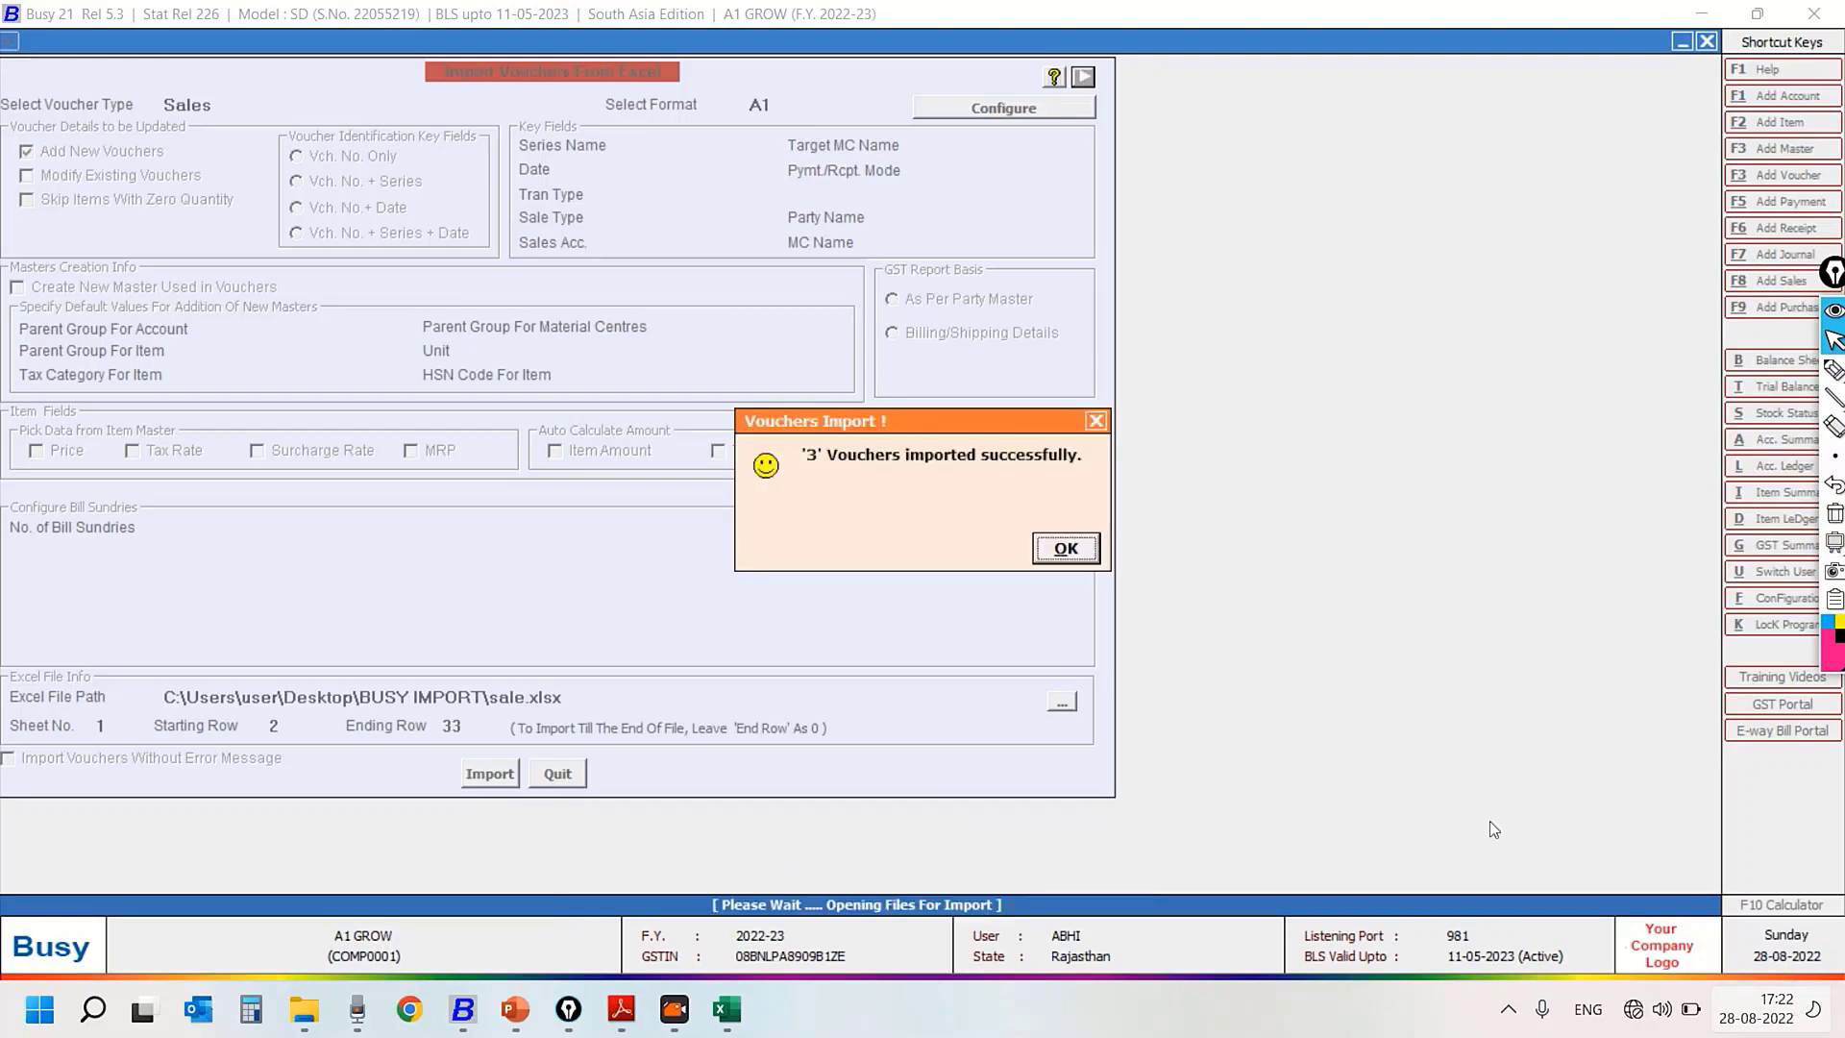
pyautogui.click(1068, 546)
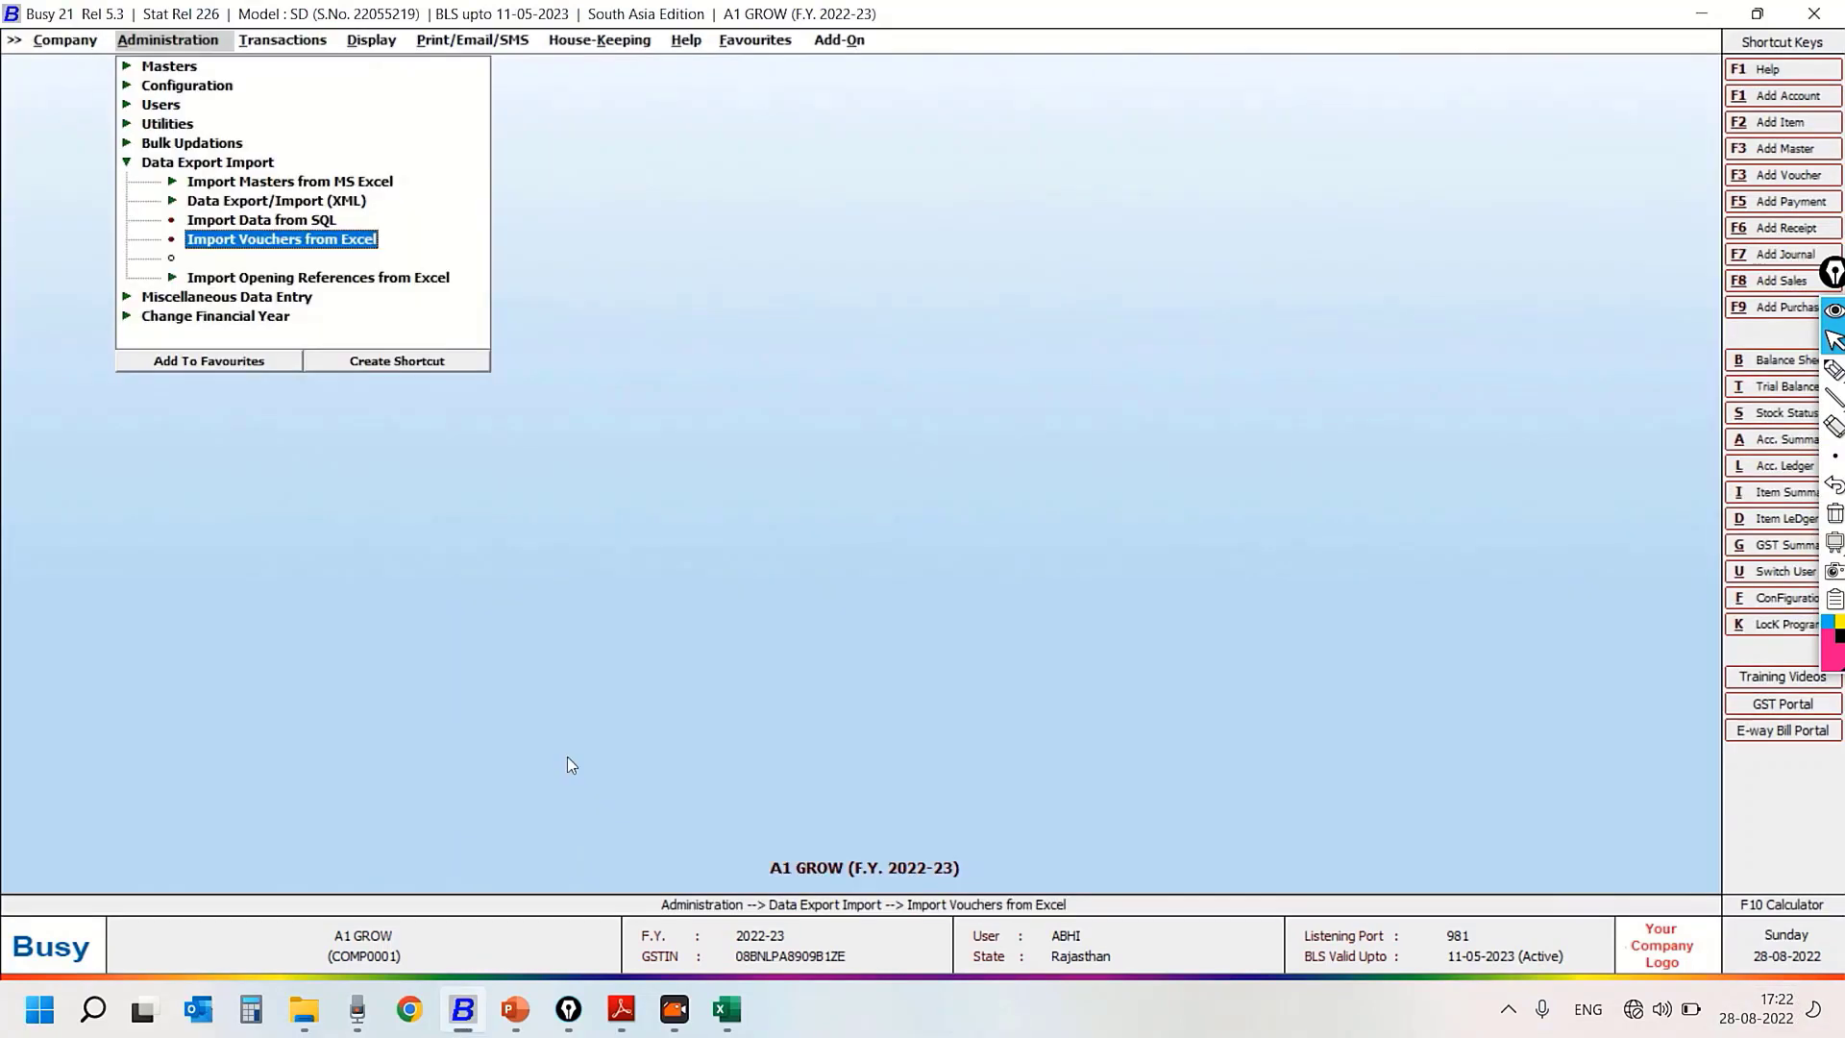
# Open the list of Sales vouchers for all voucher series
pyautogui.click(286, 42)
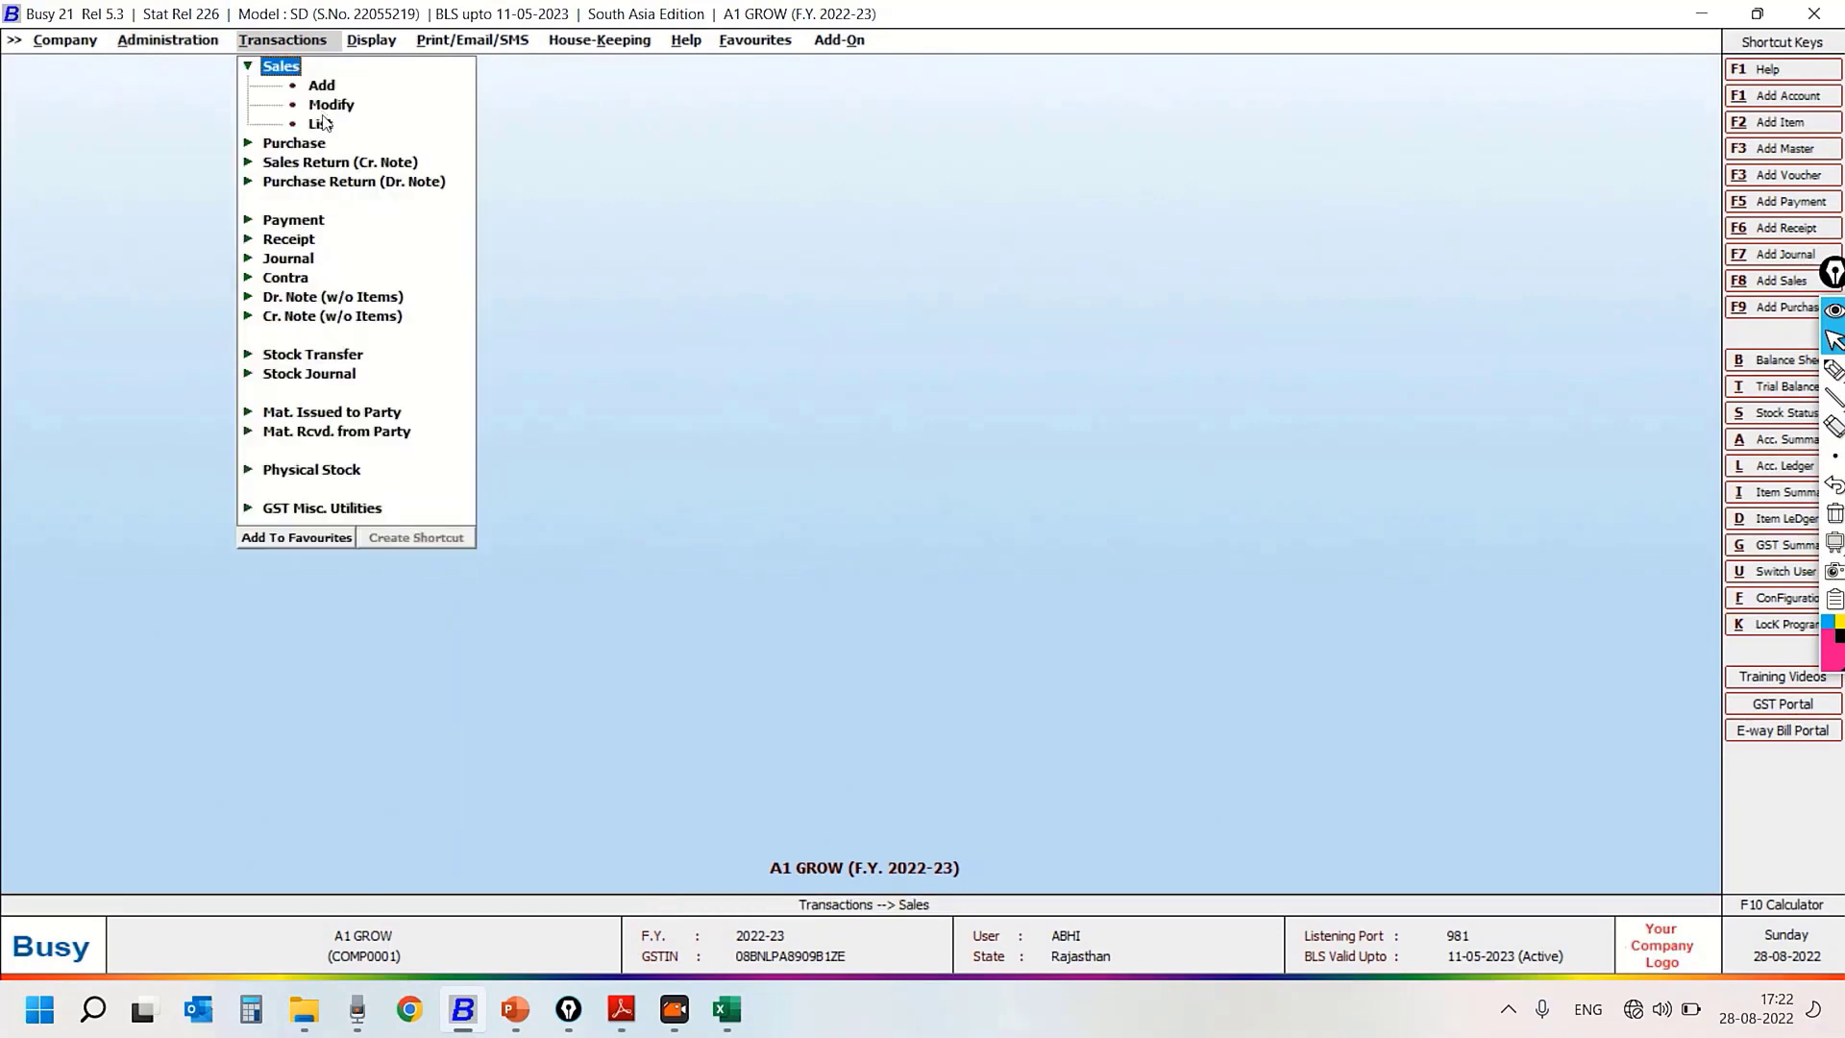
pyautogui.click(320, 123)
pyautogui.click(860, 544)
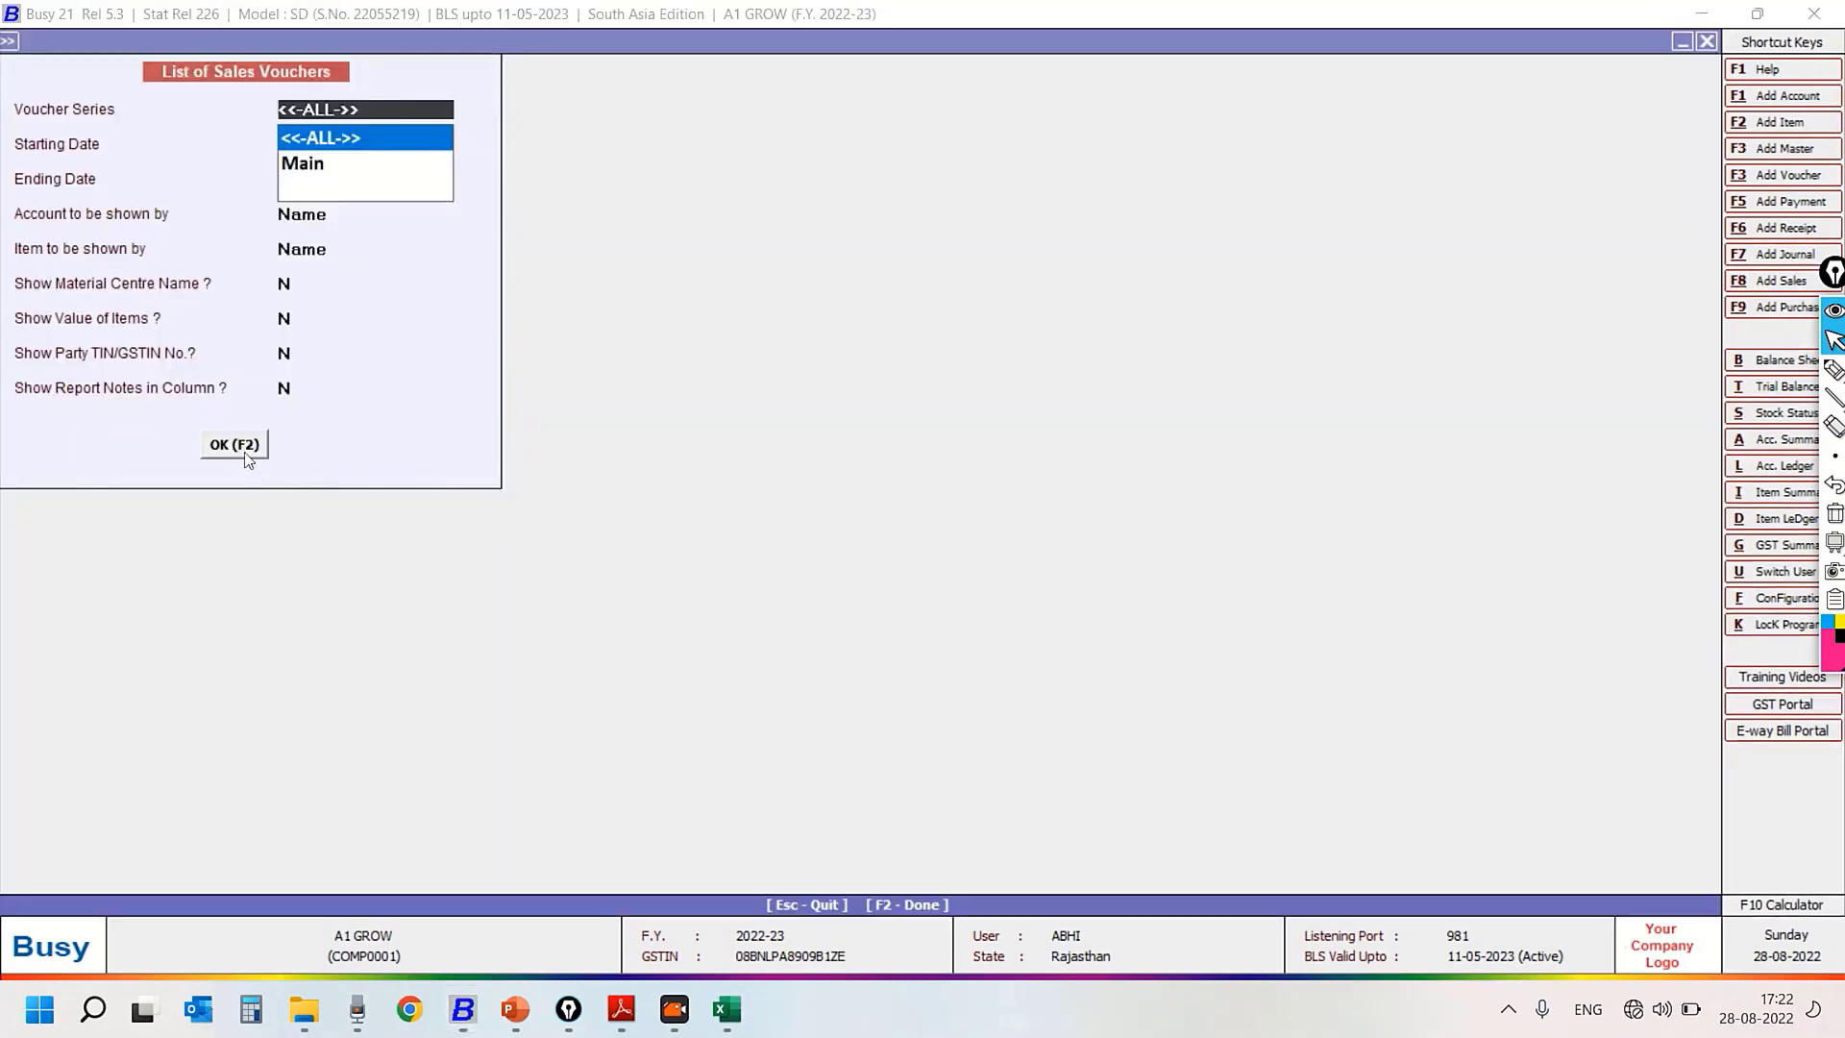
pyautogui.click(235, 445)
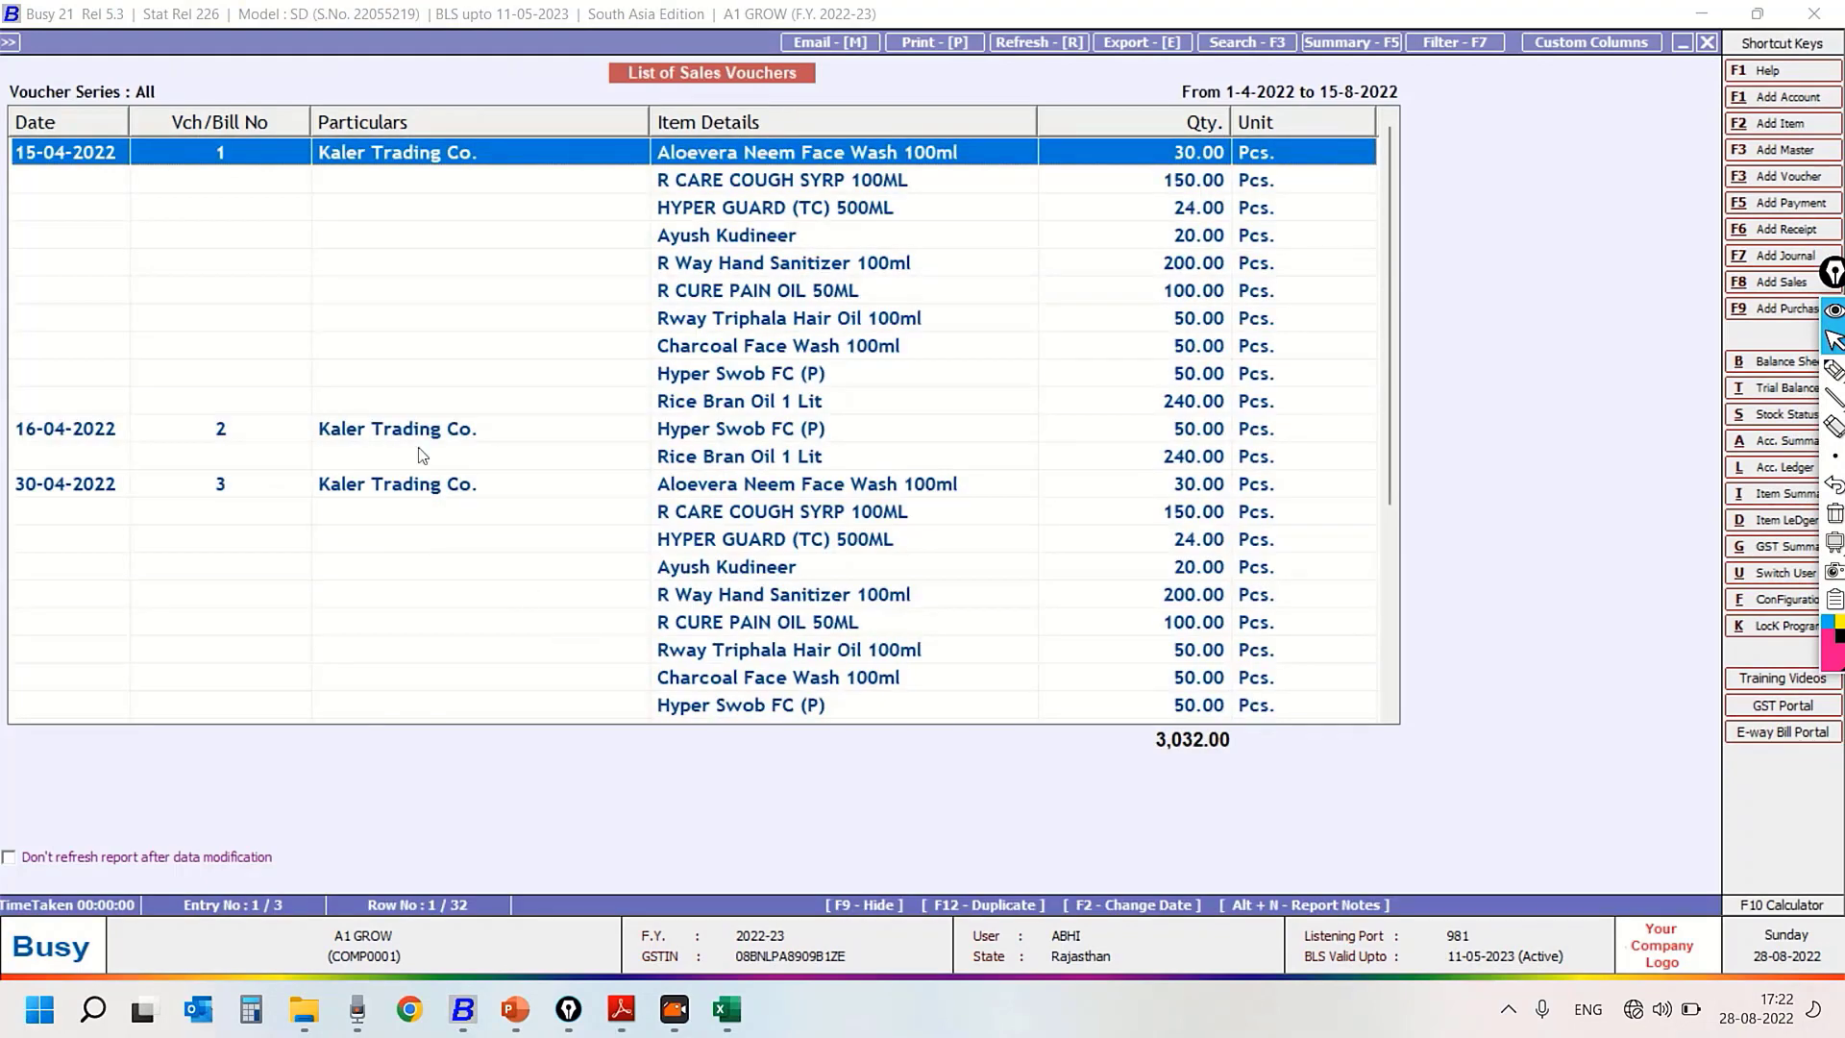
# Examine the imported Sales vouchers and their item rows in the list, and return to the first voucher
pyautogui.press('Down')
pyautogui.press('Down')
pyautogui.press('Down')
pyautogui.press('Down')
pyautogui.press('Down')
pyautogui.press('Down')
pyautogui.press('Down')
pyautogui.press('Down')
pyautogui.press('Down')
pyautogui.press('Down')
pyautogui.press('Down')
pyautogui.press('Down')
pyautogui.press('Down')
pyautogui.press('Down')
pyautogui.press('Down')
pyautogui.press('Down')
pyautogui.press('Down')
pyautogui.press('Down')
pyautogui.press('Down')
pyautogui.press('Down')
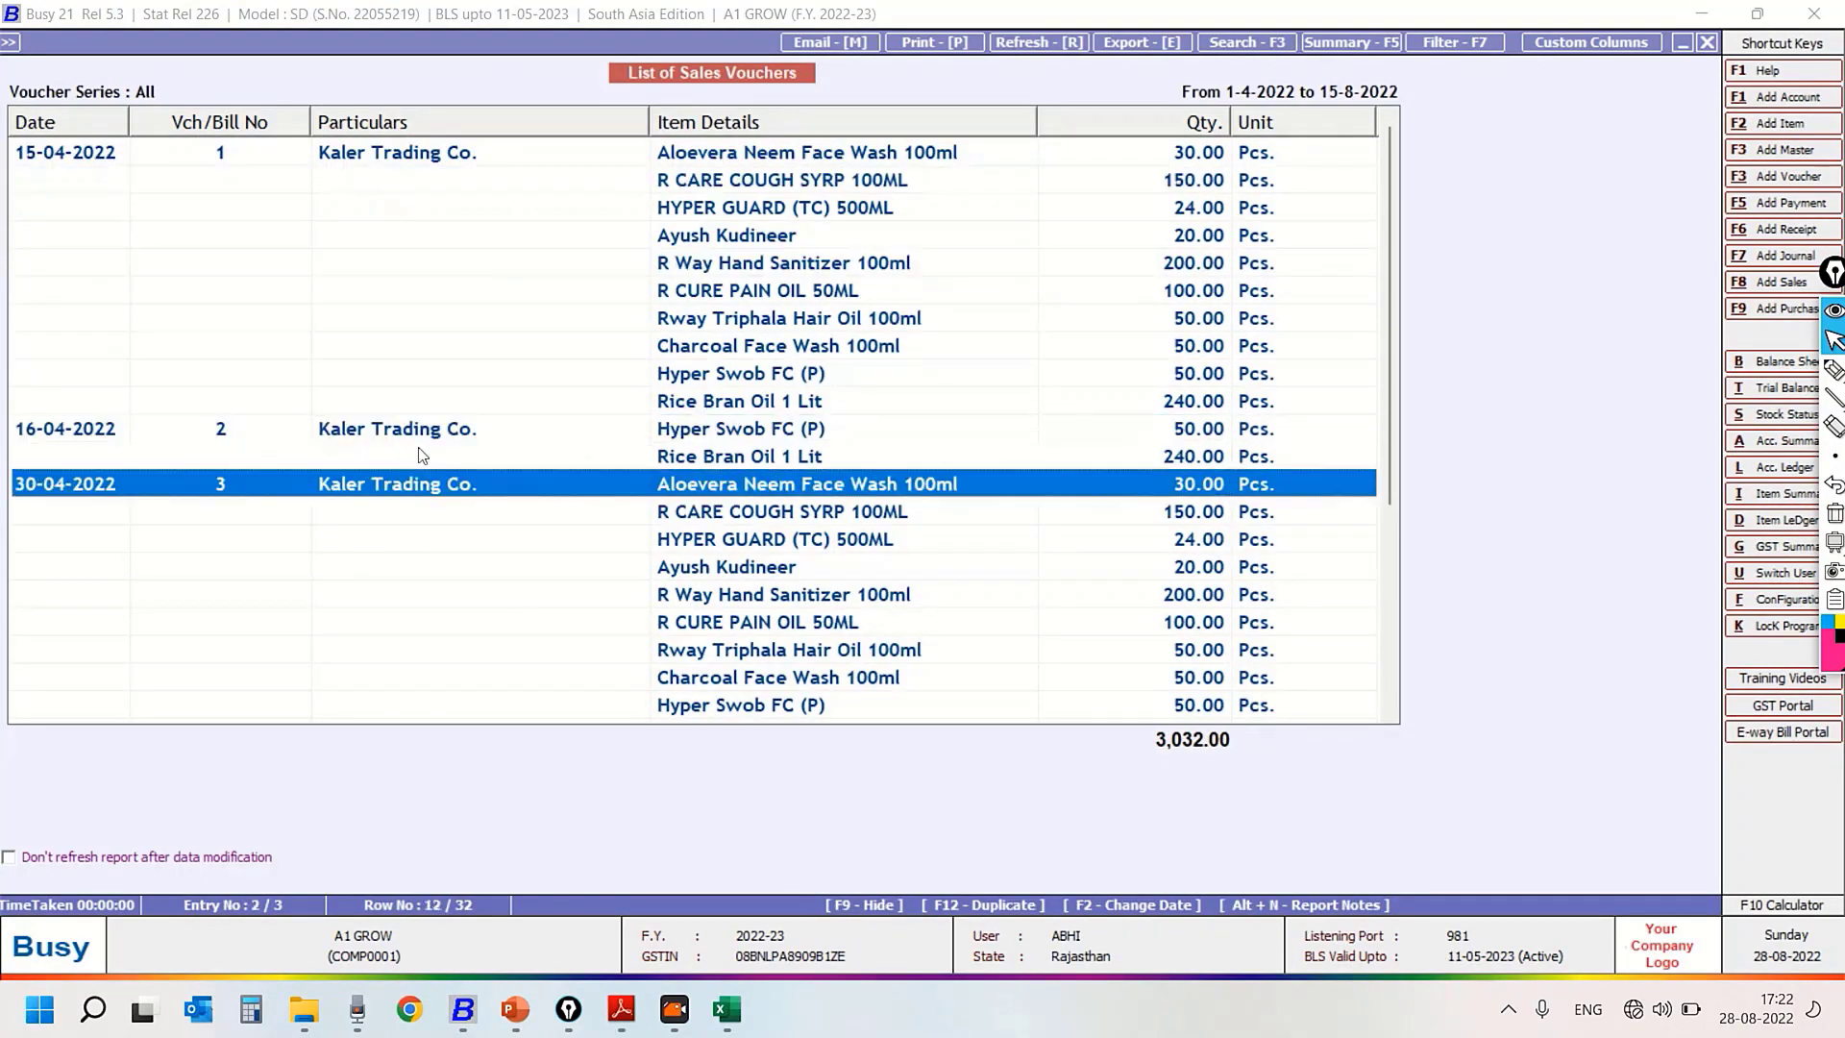
pyautogui.press('Up')
pyautogui.press('Up')
pyautogui.press('Up')
pyautogui.press('Up')
pyautogui.press('Up')
pyautogui.press('Up')
pyautogui.press('Up')
pyautogui.press('Up')
pyautogui.press('Up')
pyautogui.press('Up')
pyautogui.press('Up')
pyautogui.press('Up')
pyautogui.press('Up')
pyautogui.press('Up')
pyautogui.press('Up')
pyautogui.press('Up')
pyautogui.press('Up')
pyautogui.press('Up')
pyautogui.press('Up')
pyautogui.press('Up')
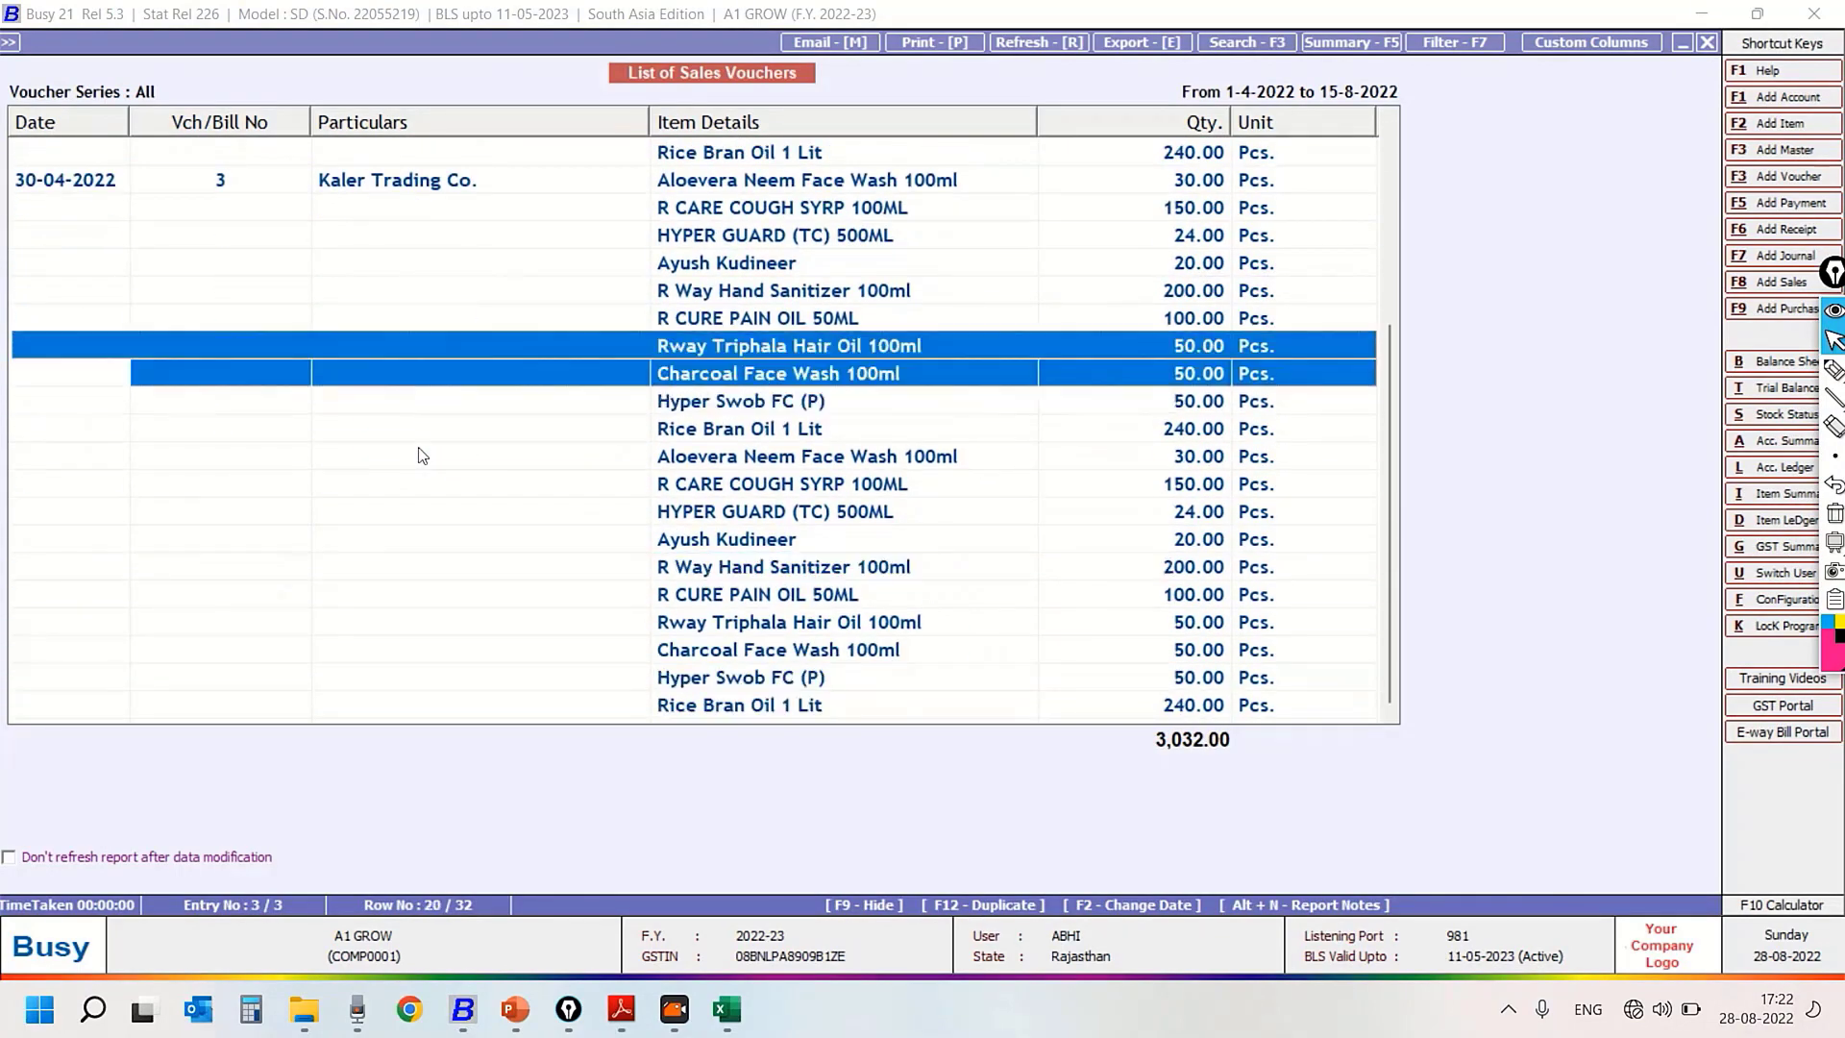
pyautogui.press('Down')
pyautogui.press('Up')
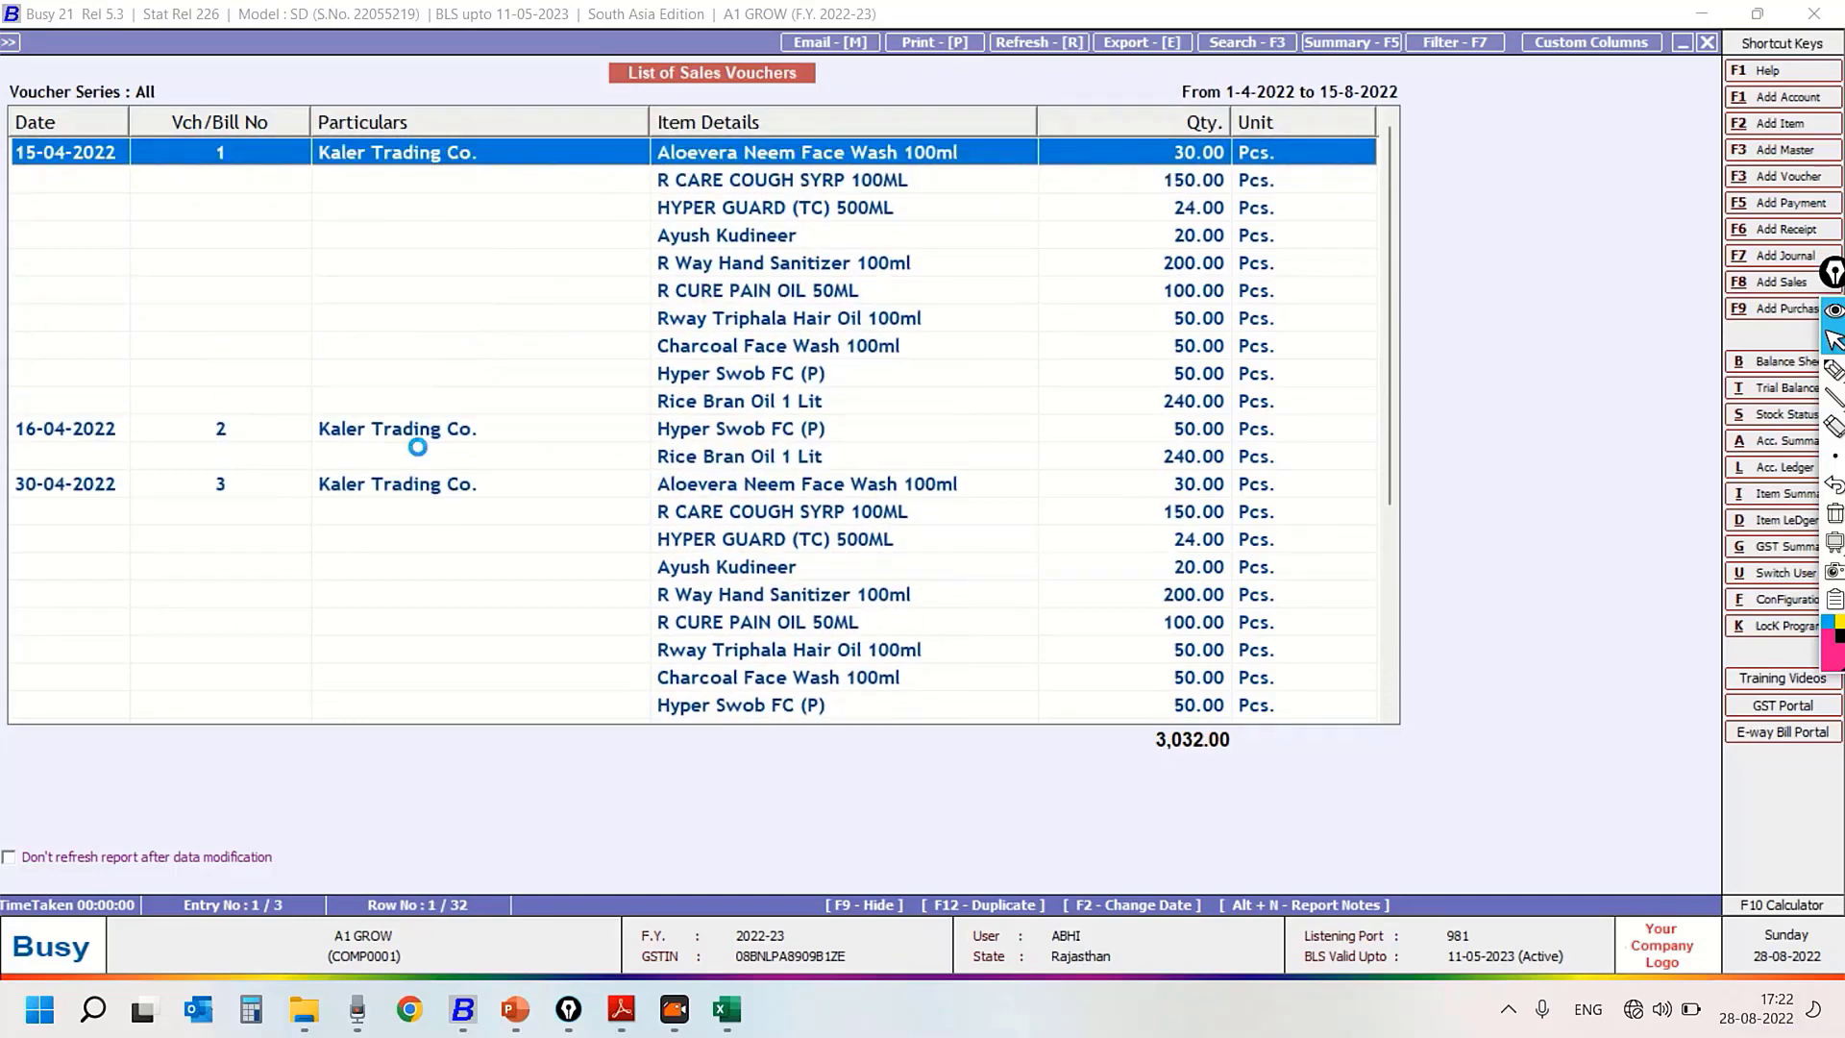
# Preview the first Sales voucher as a Sales Invoice in the STANDARD format, review its items and tax summary, and close the preview
pyautogui.press('Return')
pyautogui.hotkey('alt', 'p')
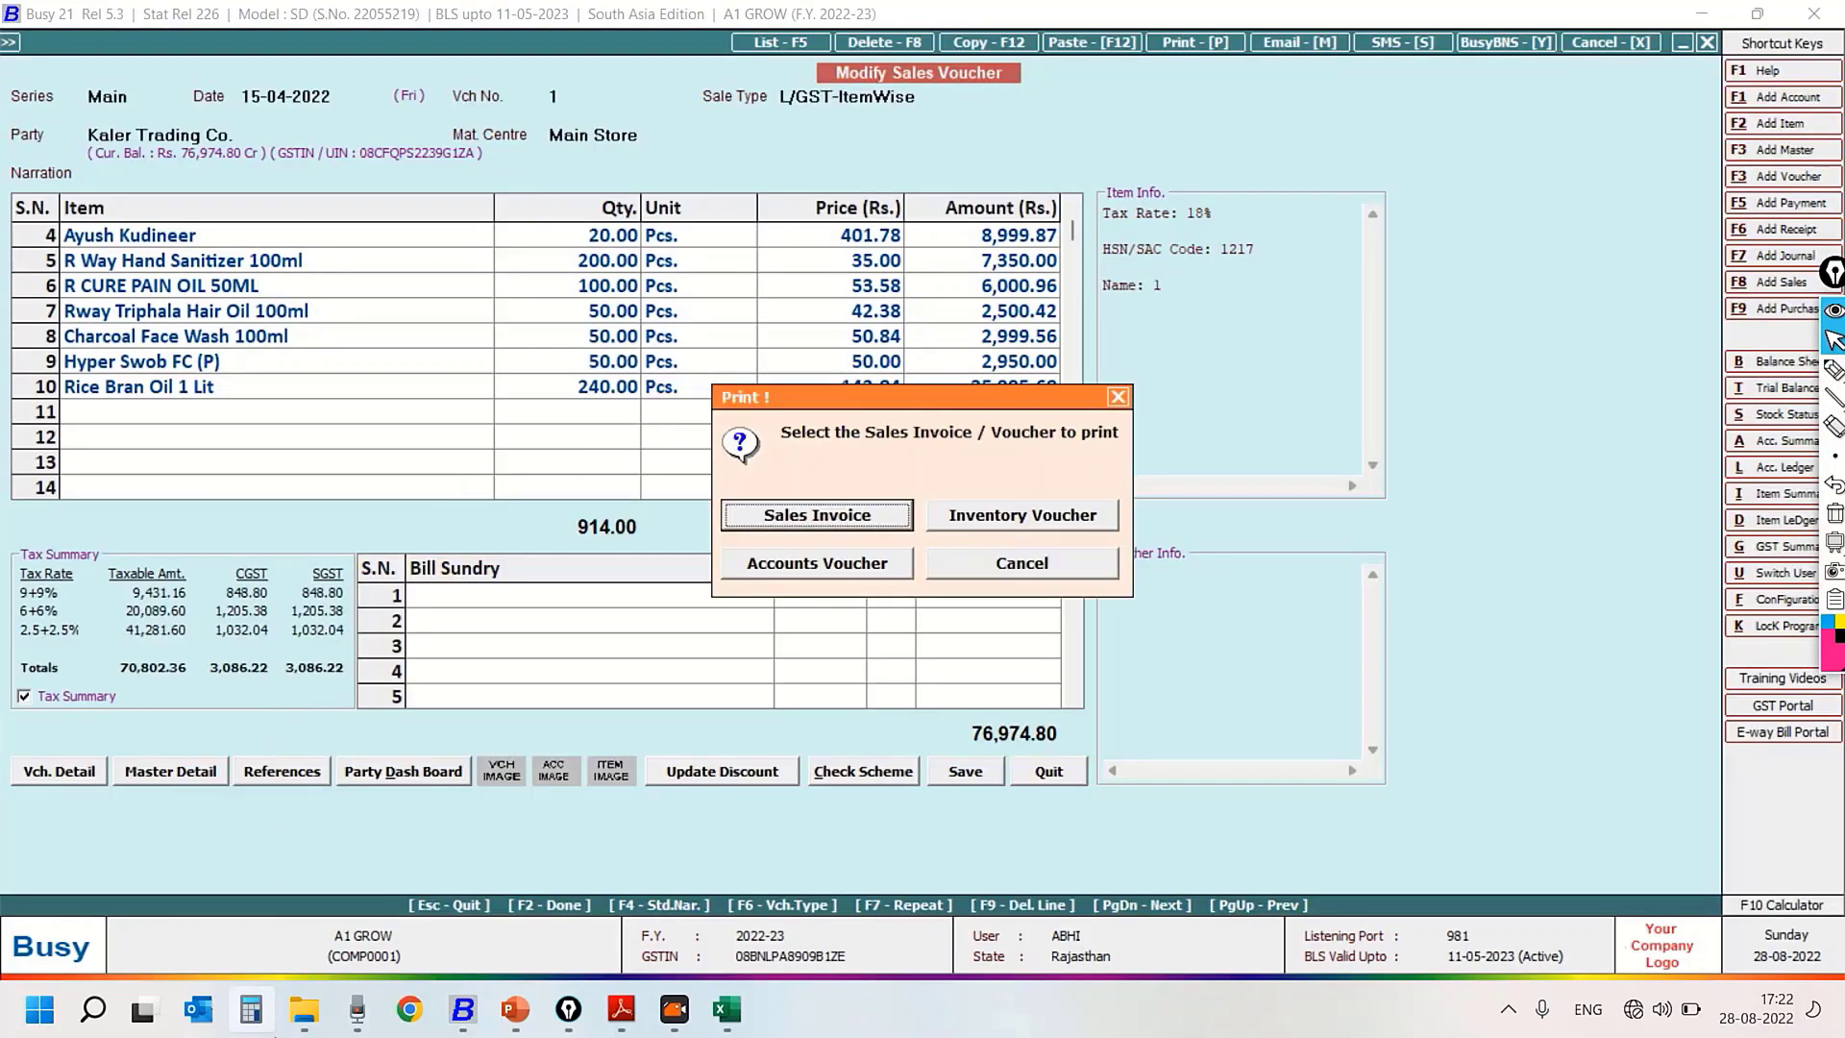
pyautogui.click(867, 526)
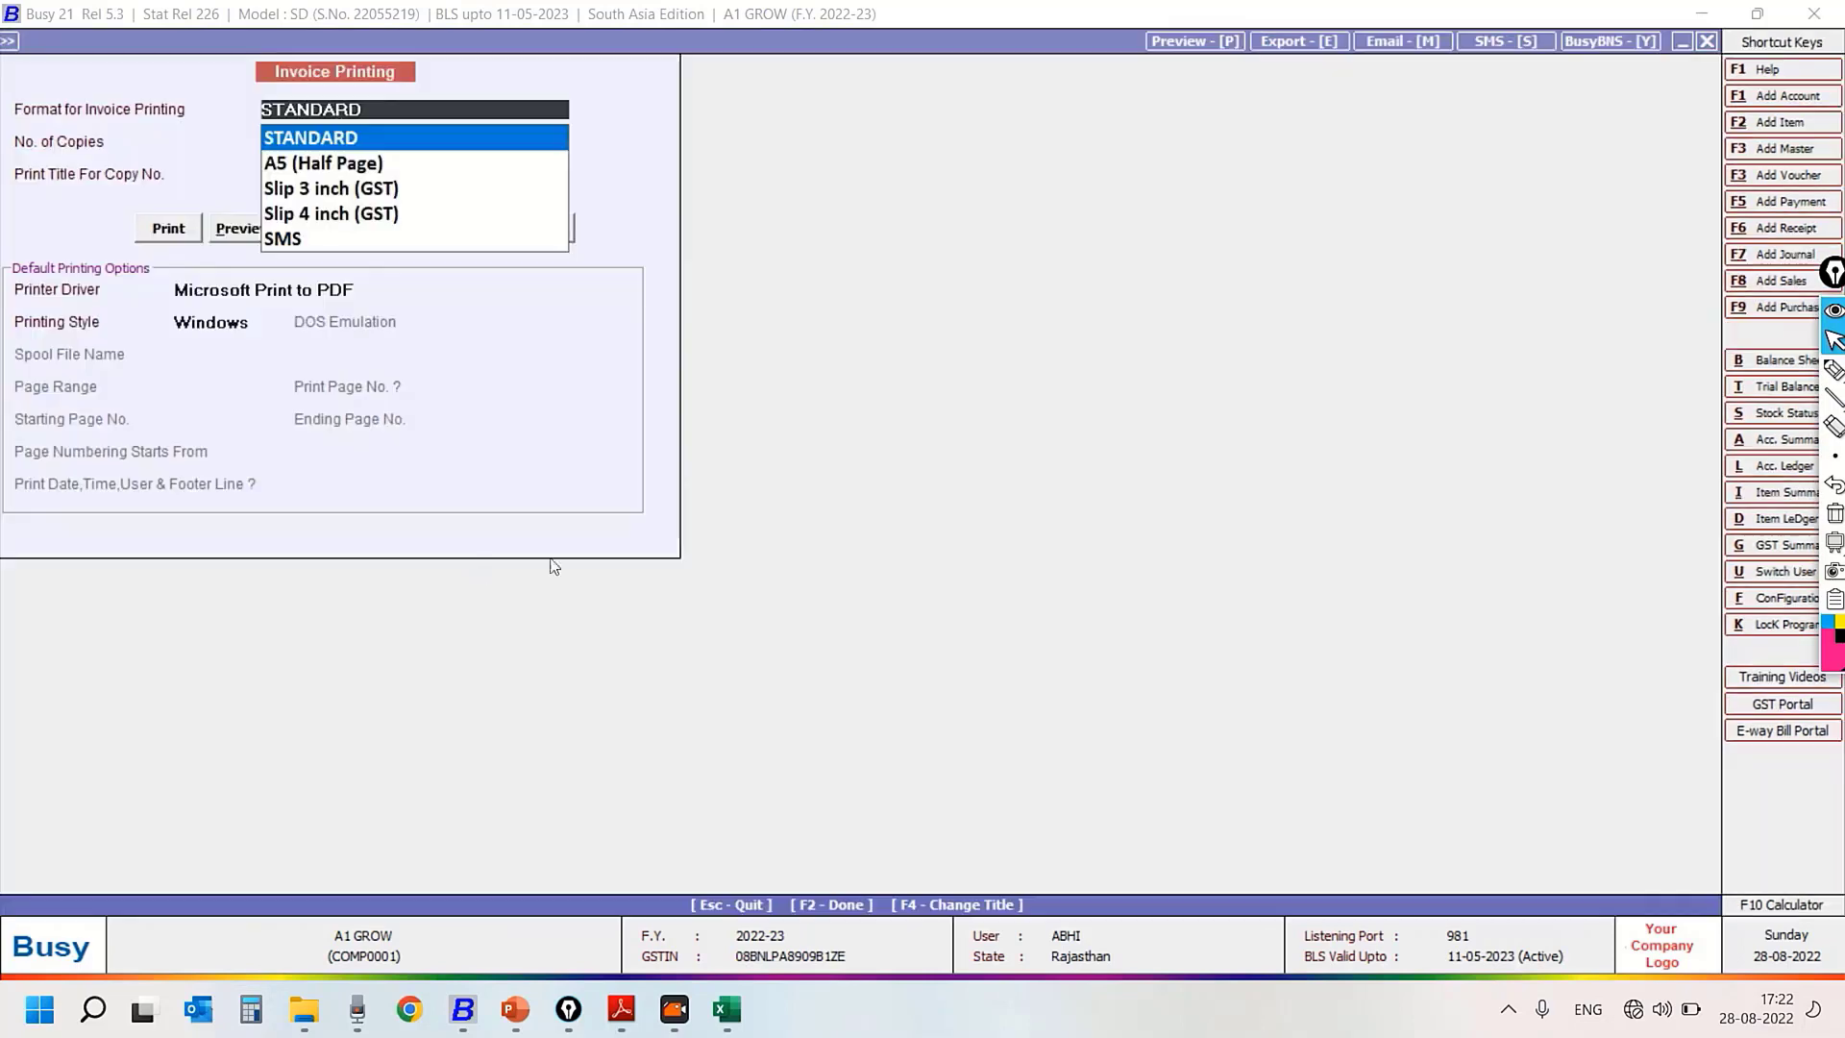
pyautogui.click(224, 231)
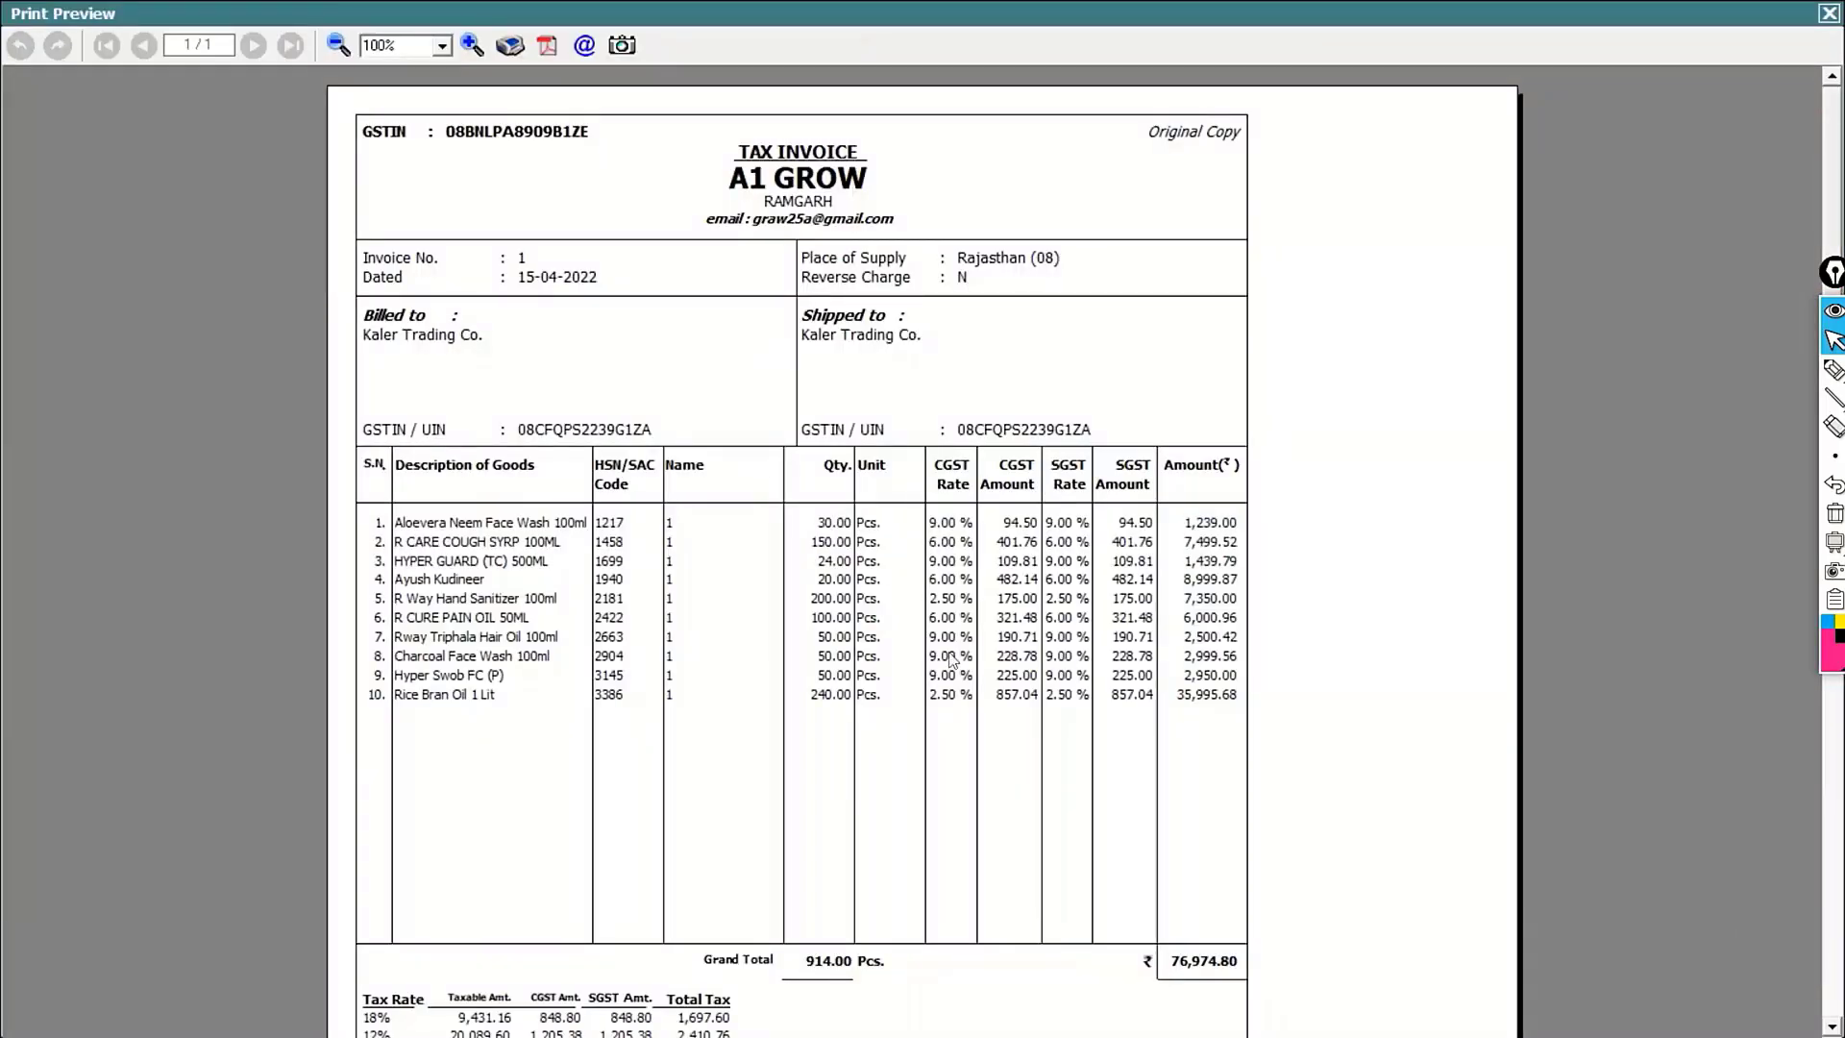
pyautogui.moveTo(1826, 188)
pyautogui.mouseDown()
pyautogui.moveTo(1812, 360)
pyautogui.moveTo(1809, 215)
pyautogui.mouseUp()
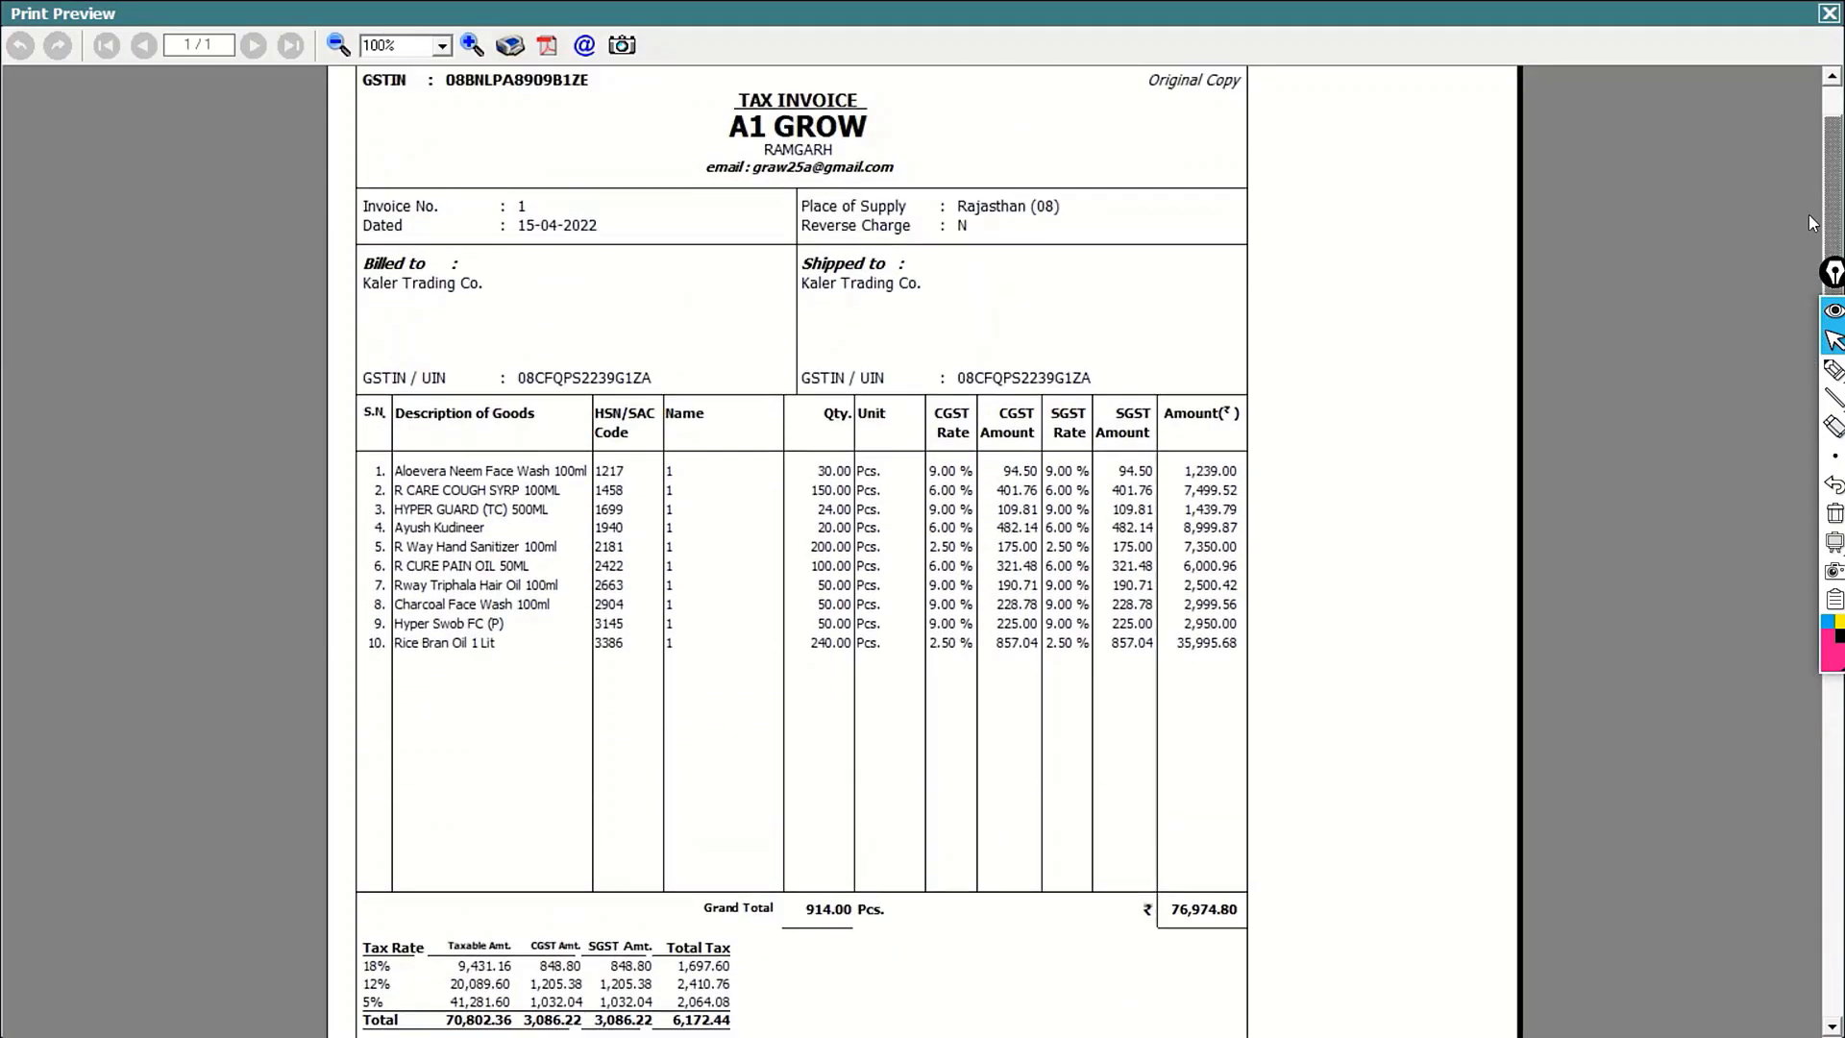
pyautogui.press('Escape')
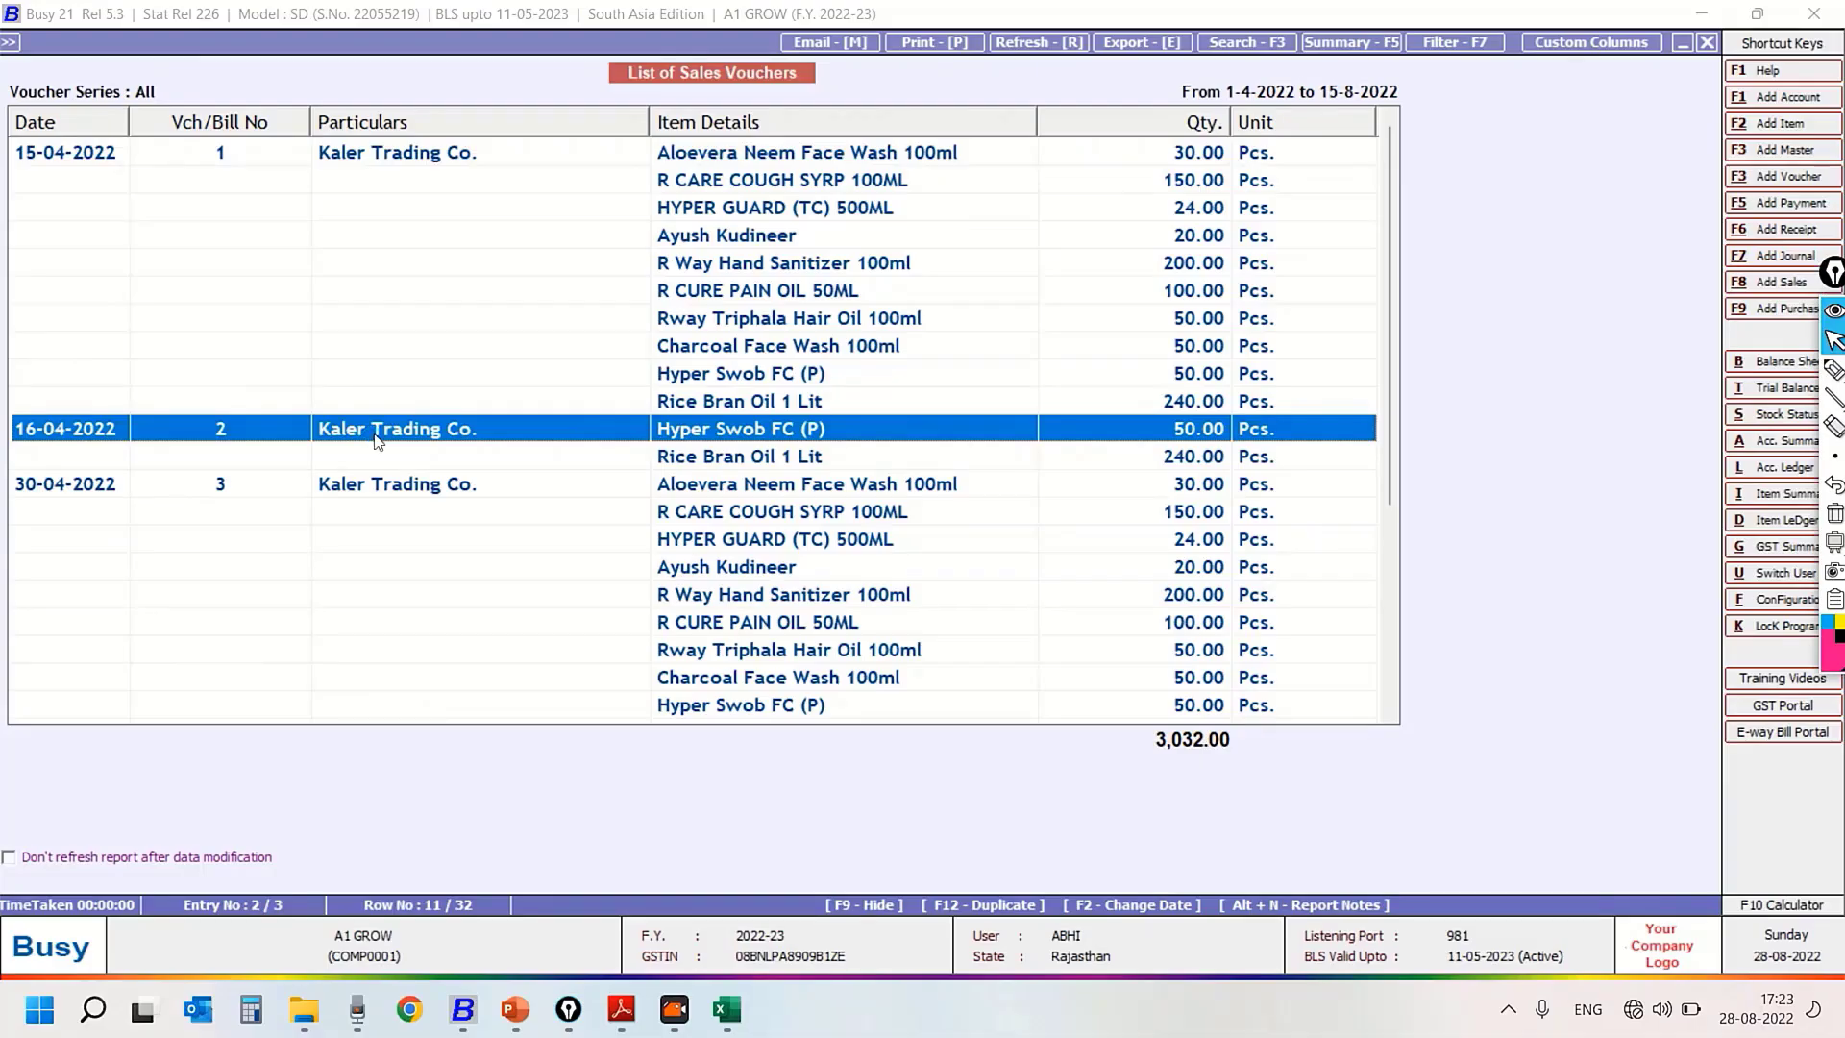
# Open Sales voucher 2 dated 16-04-2022, check its items and tax summary, and save it back to the list
pyautogui.doubleClick(389, 426)
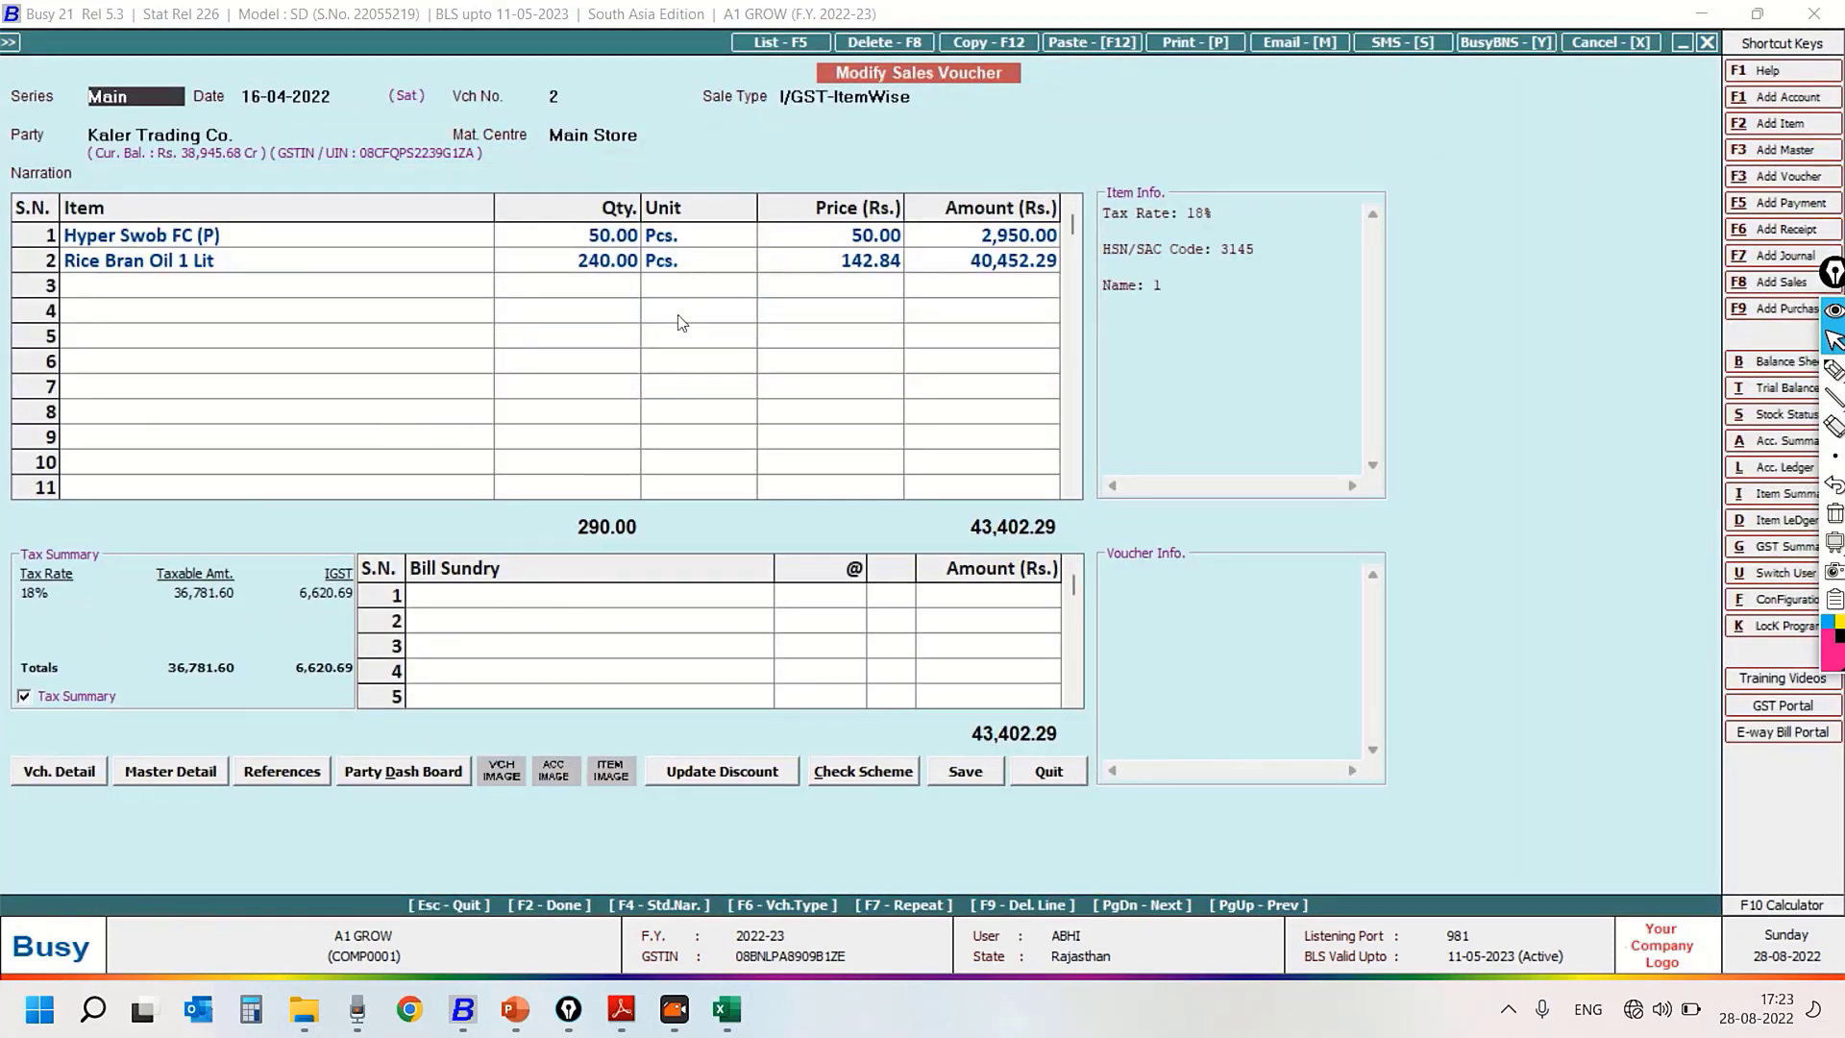
pyautogui.click(968, 782)
pyautogui.press('Return')
pyautogui.scroll(2, 828, 434)
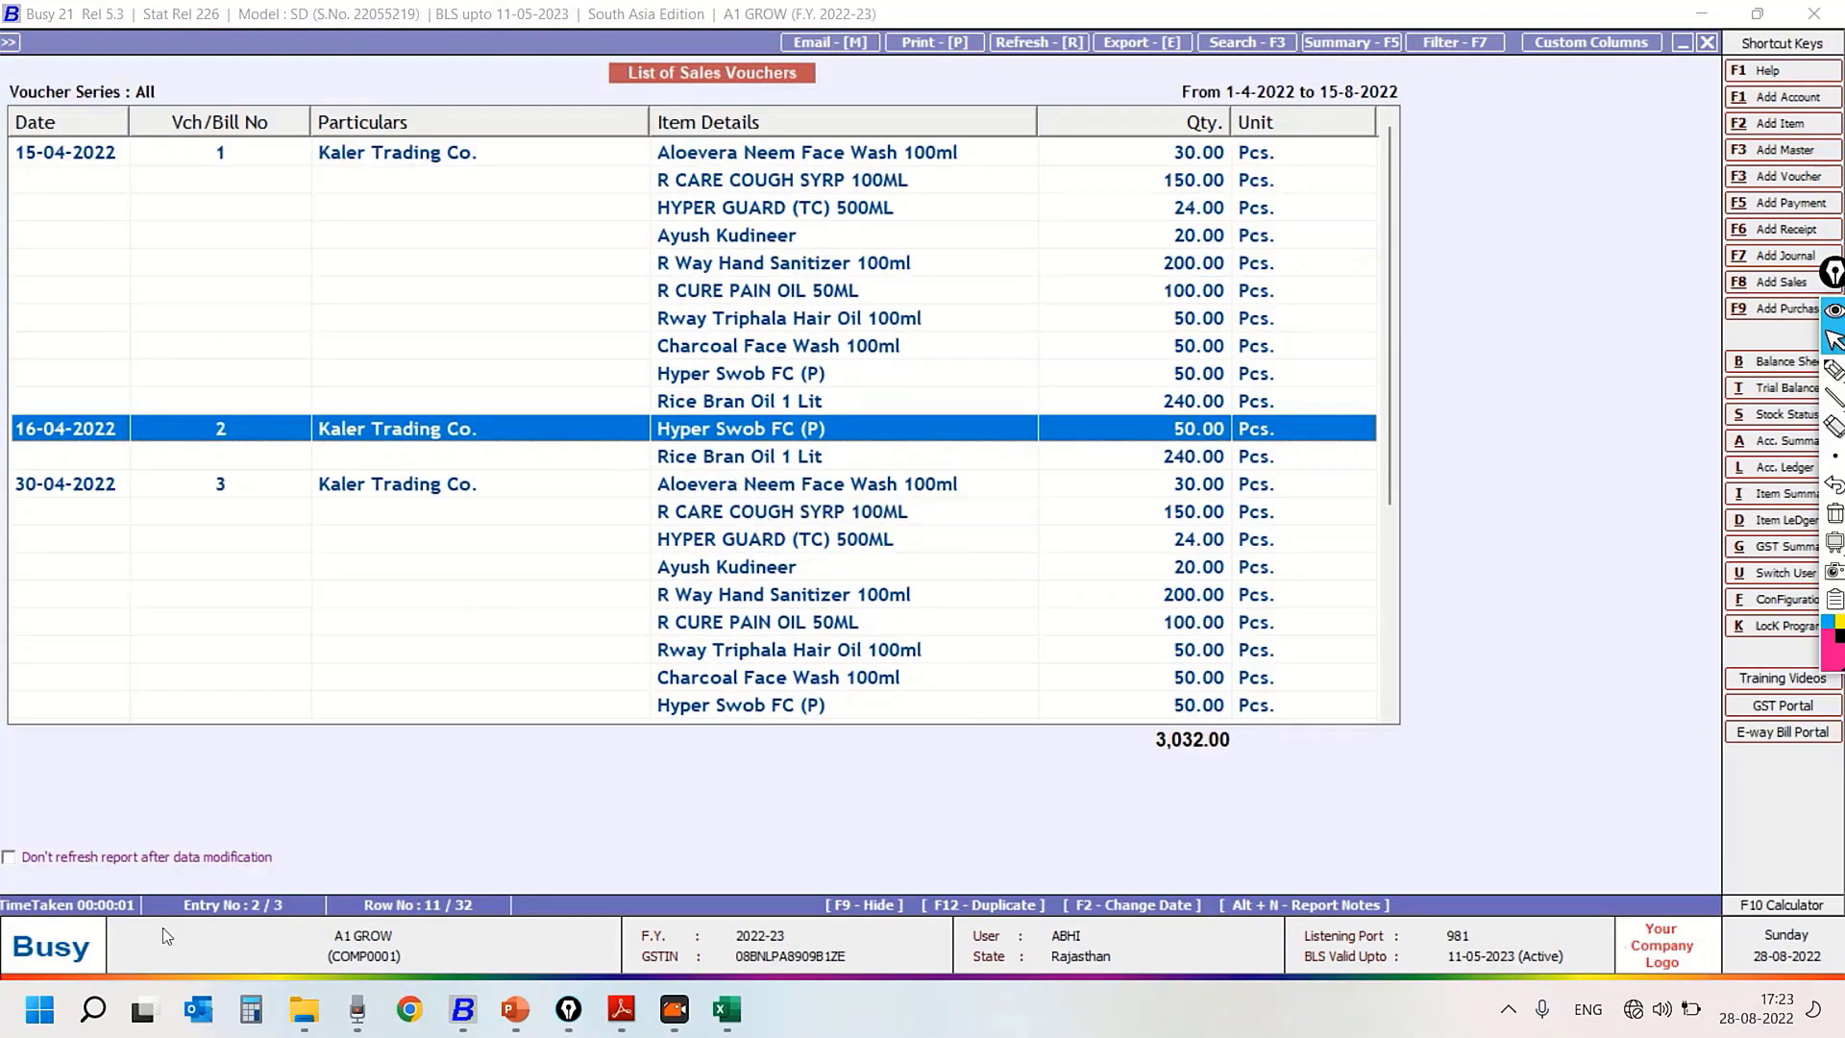
# Switch to the sale workbook in Excel and set the IGST % in cell K12 to 28
pyautogui.click(727, 1008)
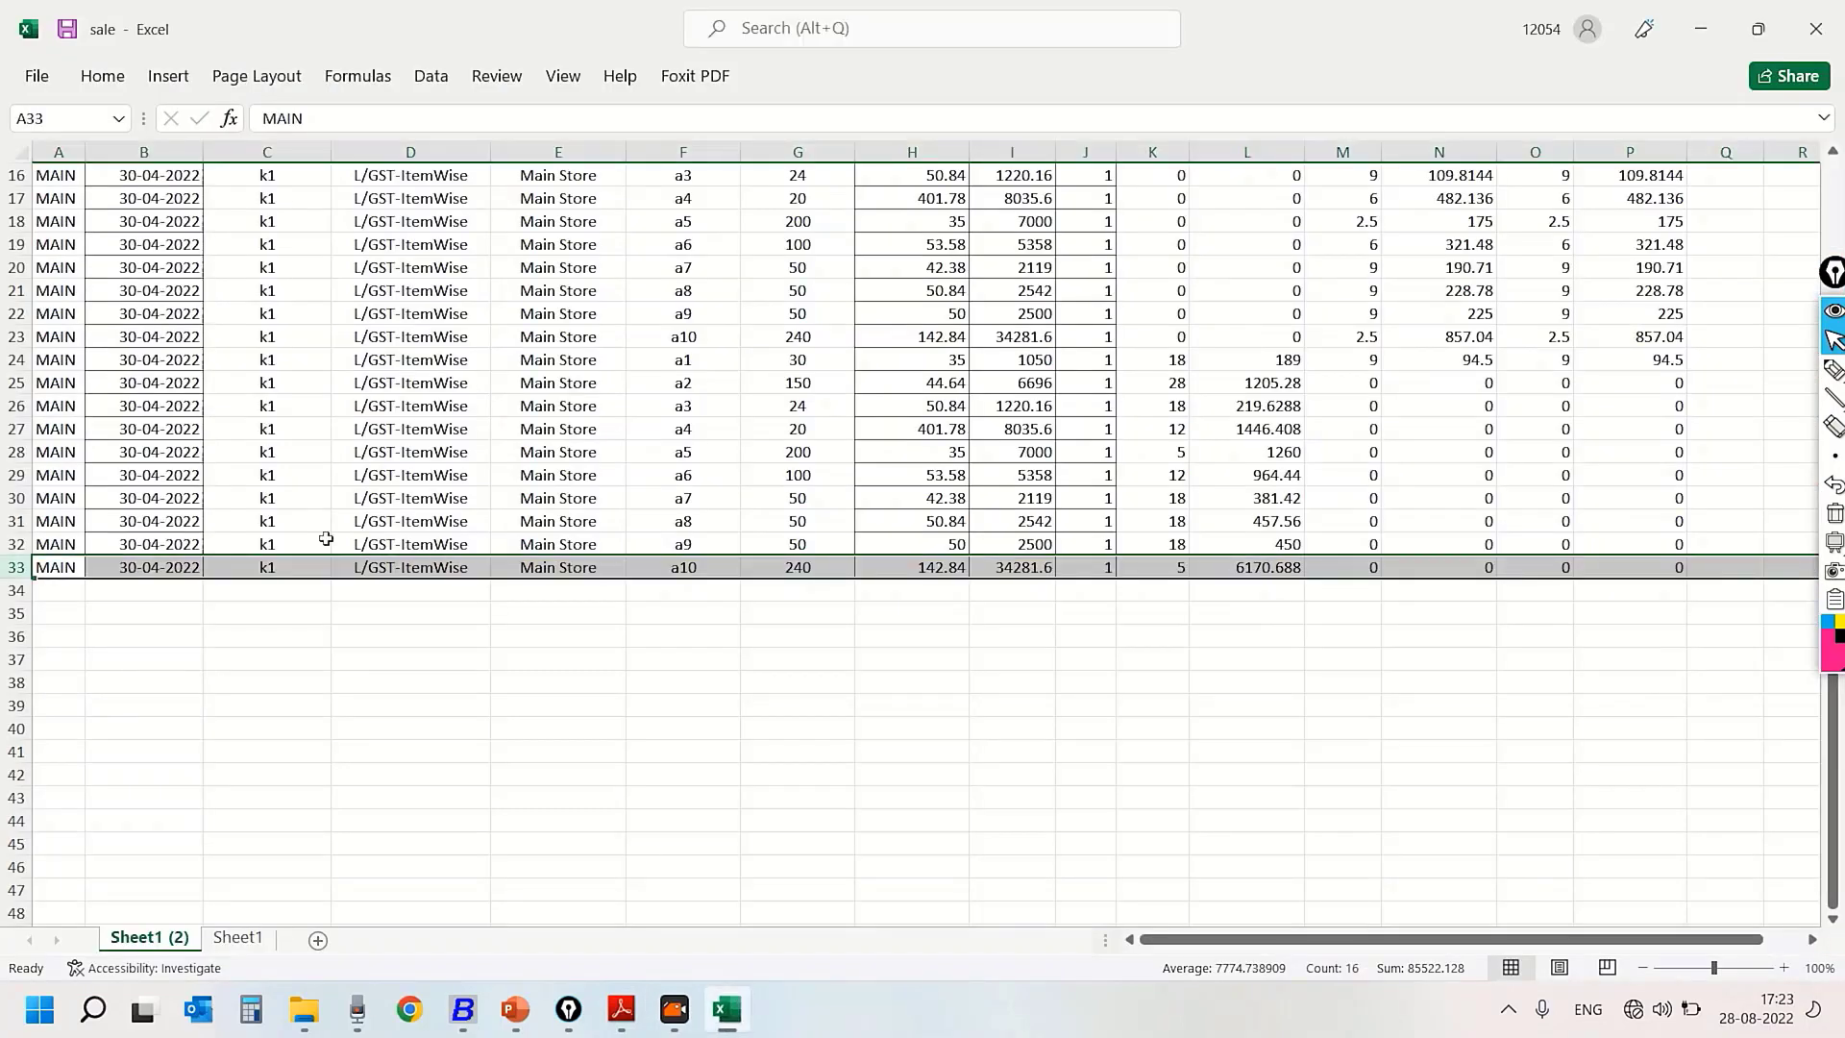
pyautogui.scroll(5, 214, 520)
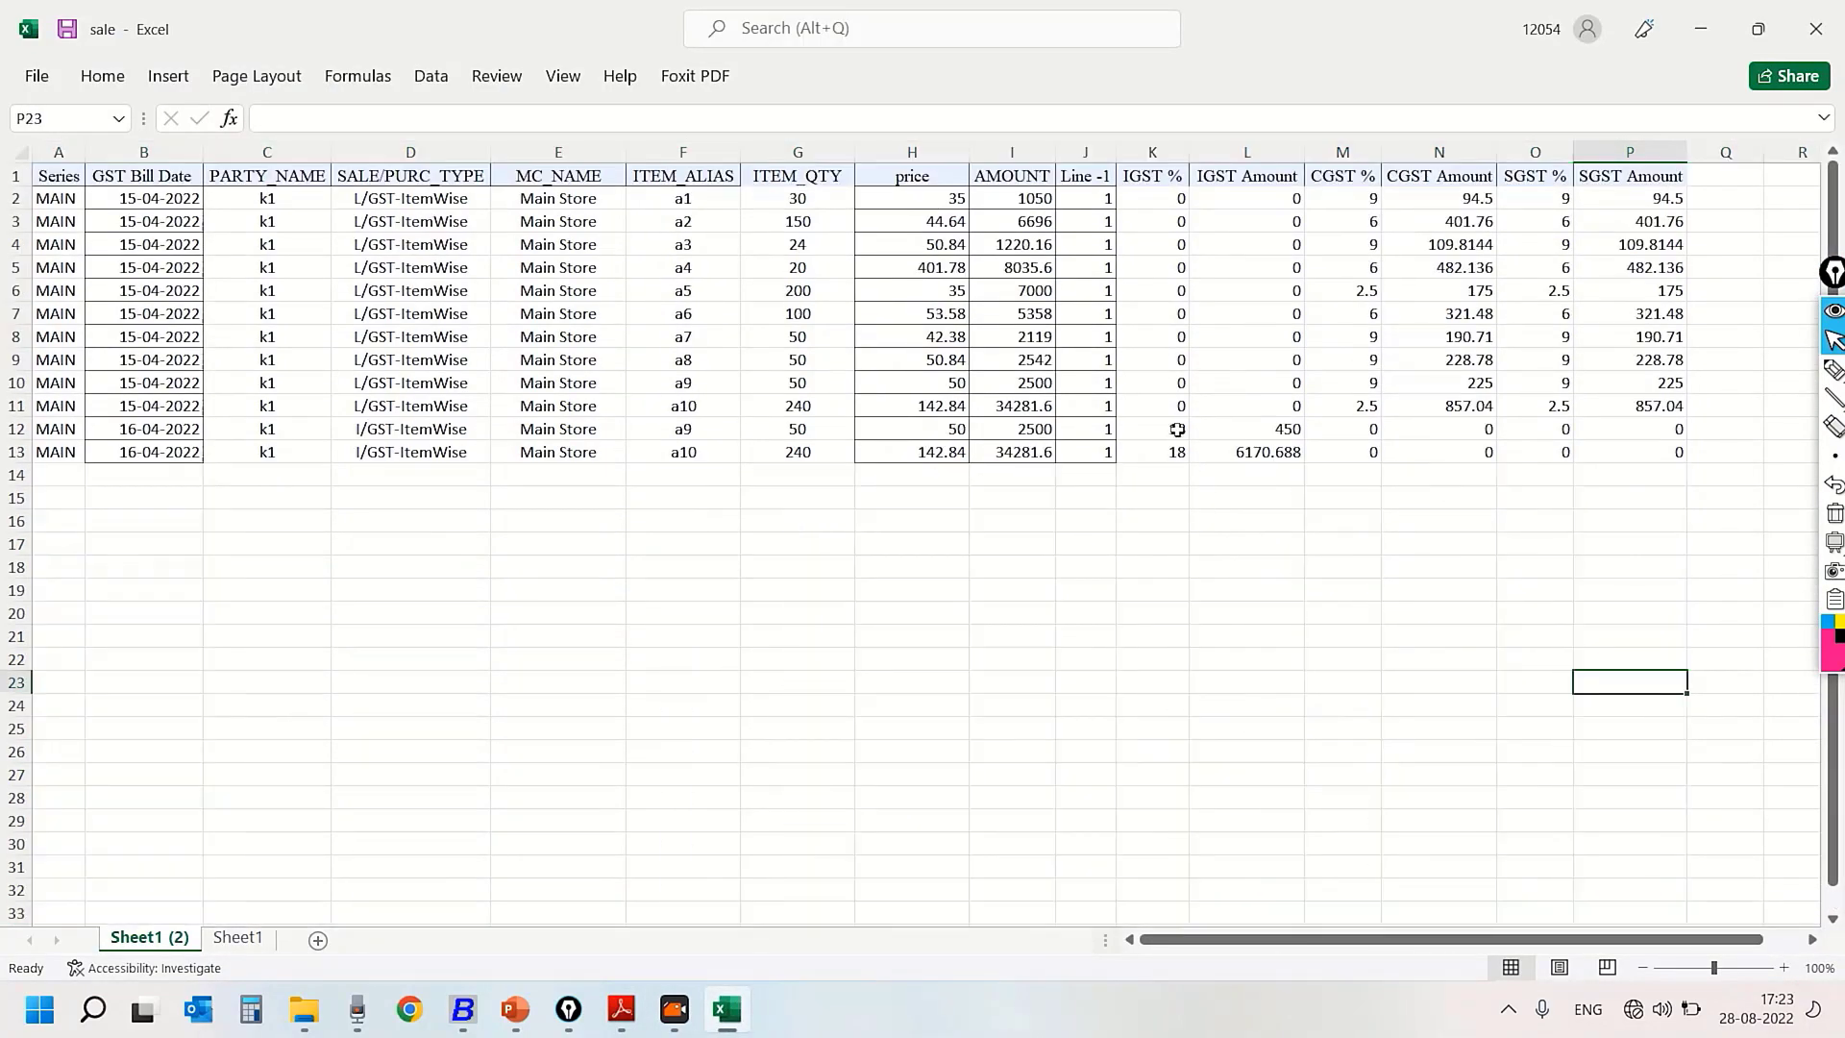
pyautogui.click(1177, 428)
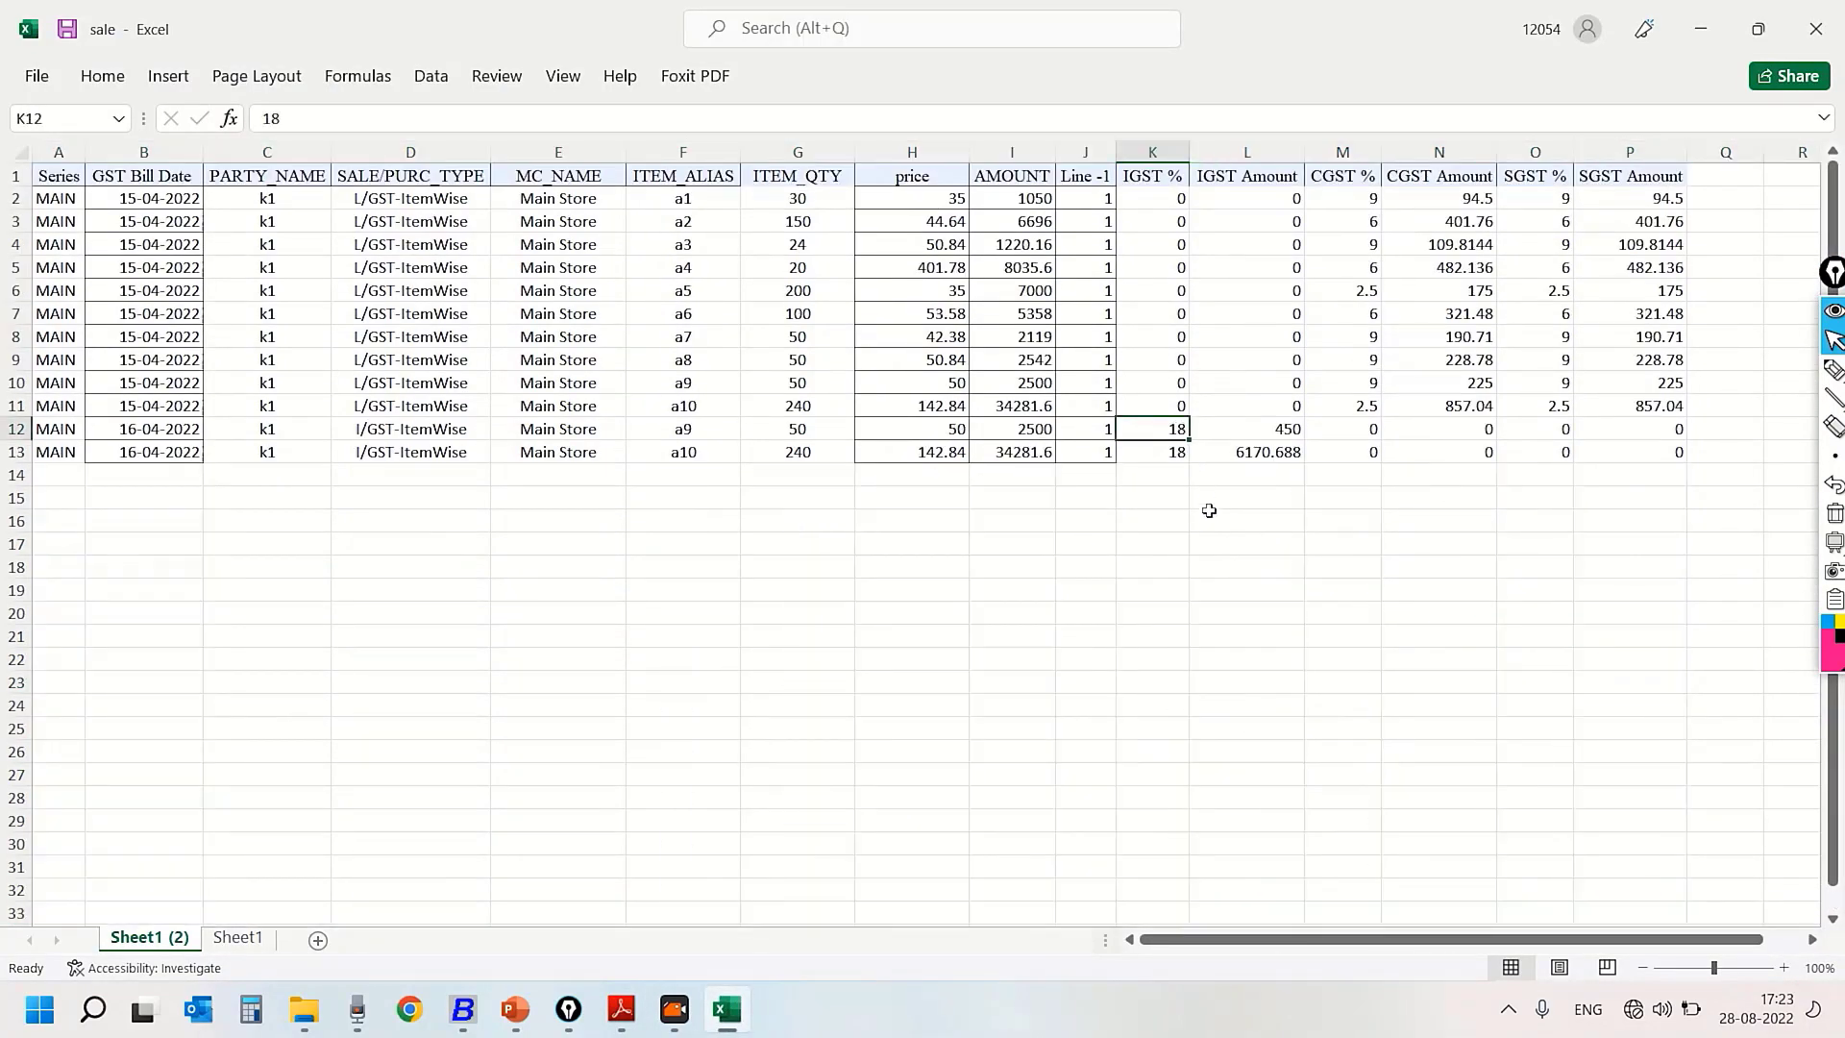
pyautogui.write('28')
pyautogui.click(1137, 540)
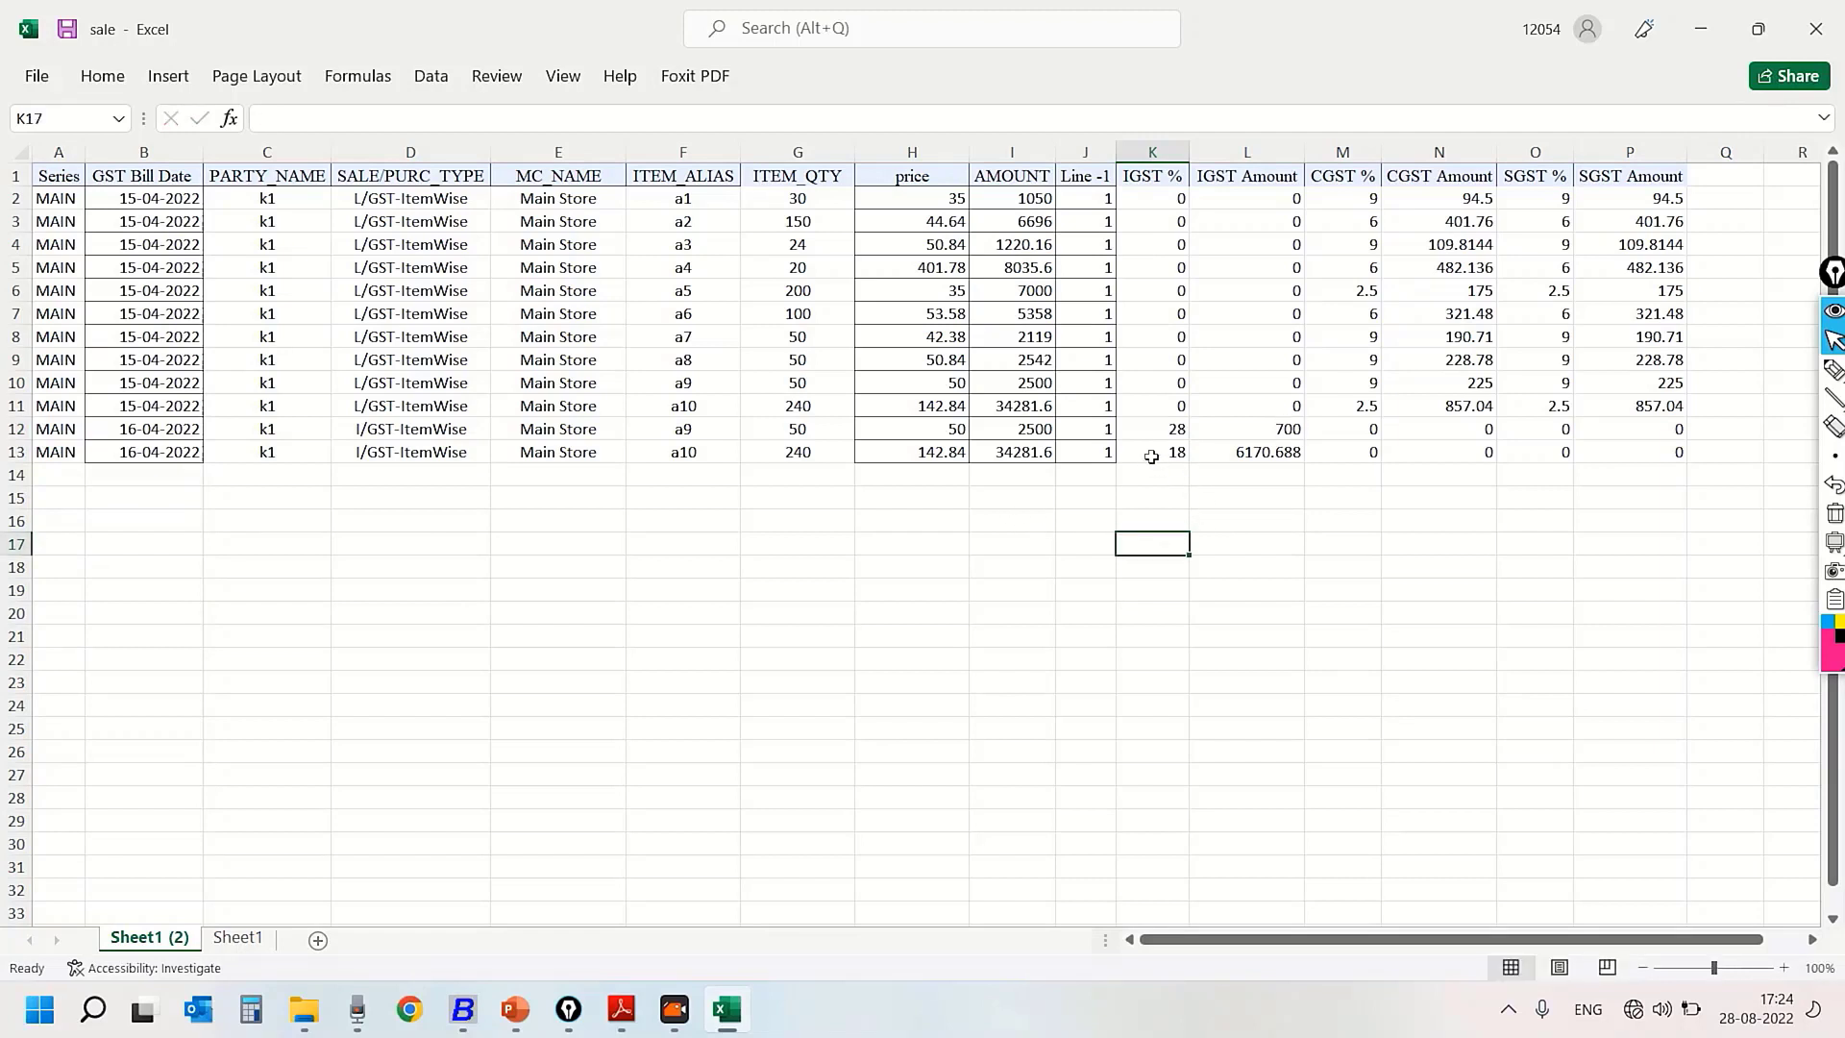
# Check the rows dated 16-04-2022 in Excel, and set the import's Starting Row to 12 and Ending Row to 13 in Busy
pyautogui.moveTo(13, 434); pyautogui.dragTo(14, 452)
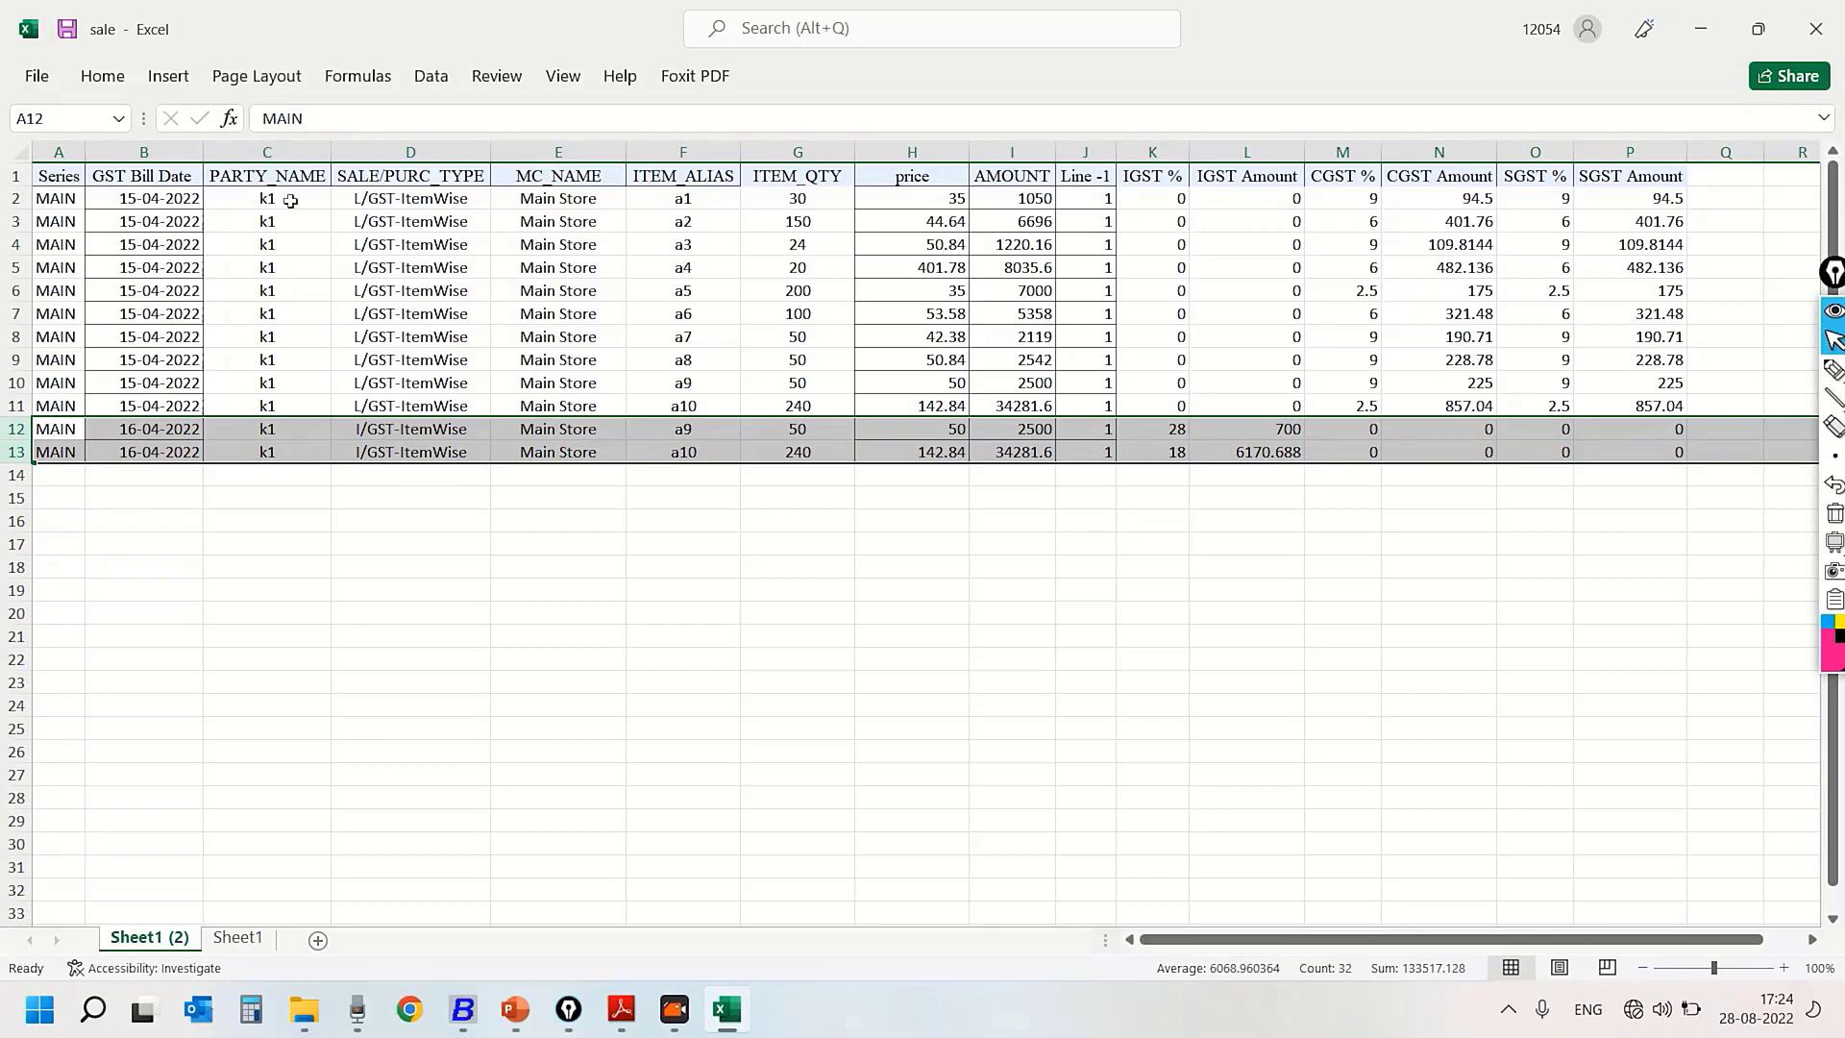
pyautogui.click(464, 1011)
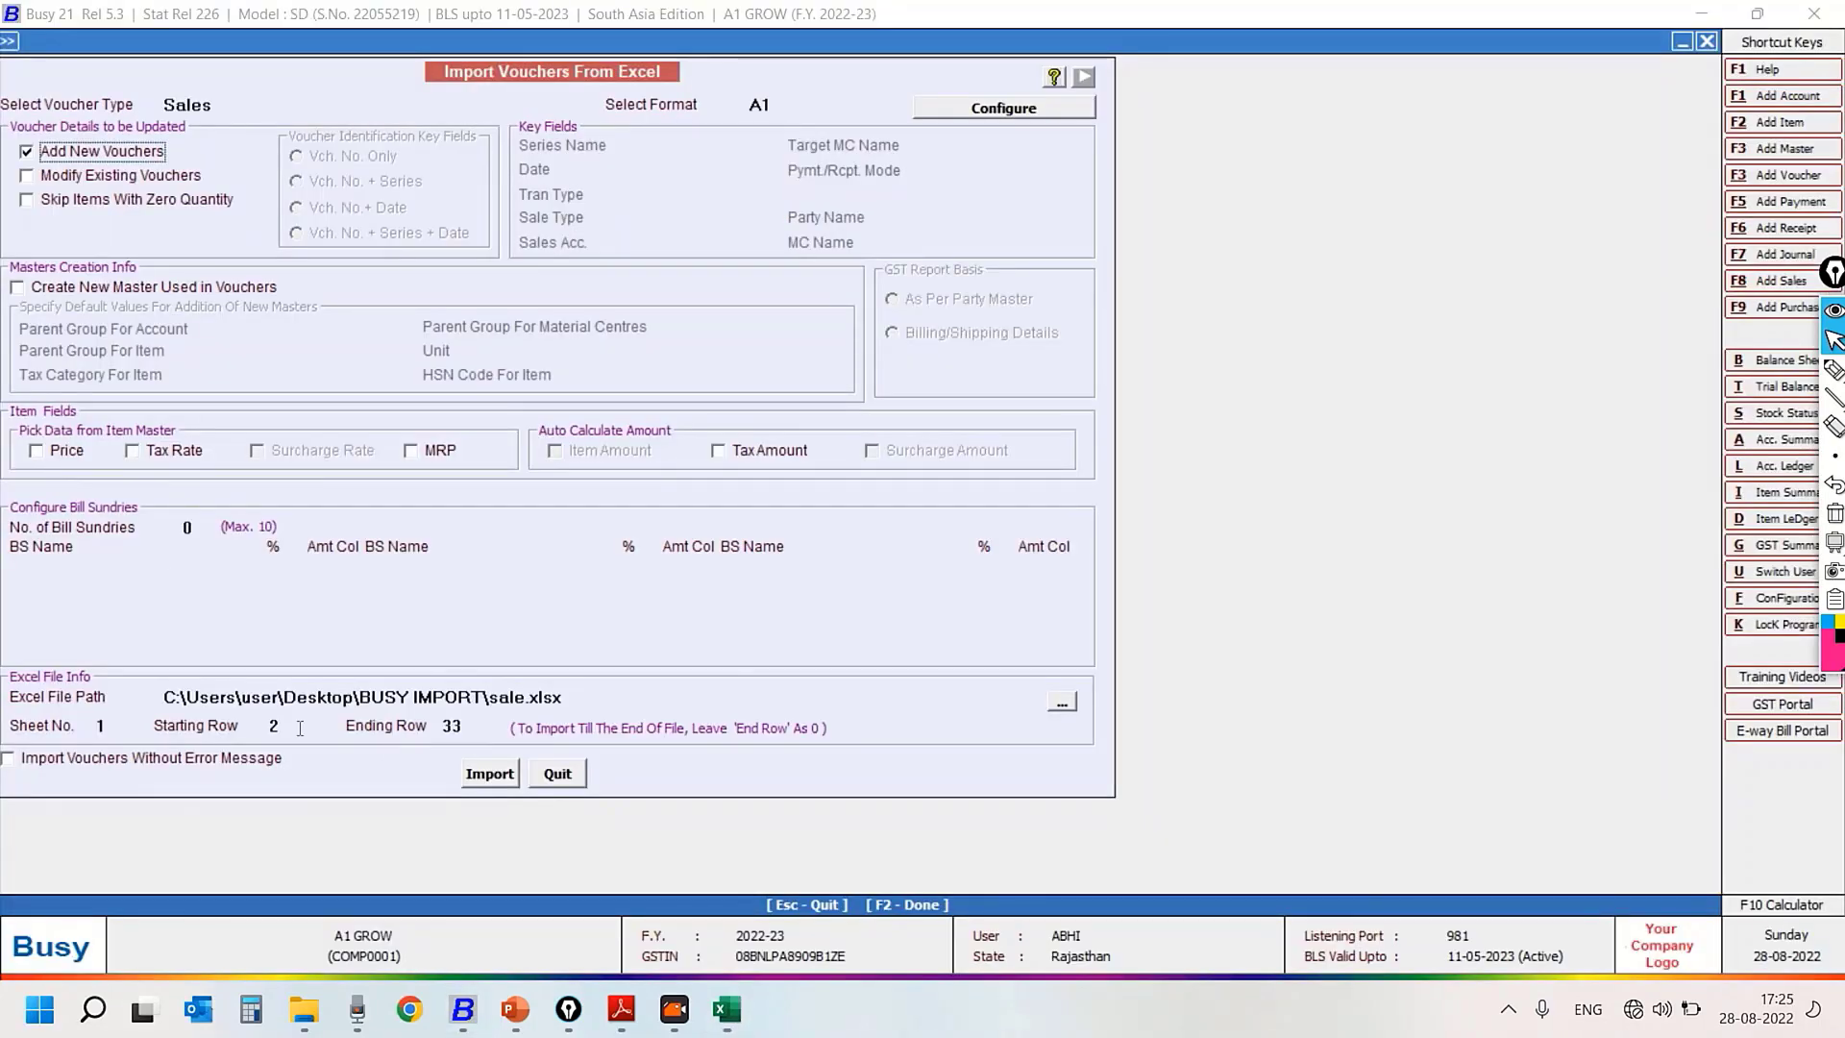
pyautogui.click(300, 728)
pyautogui.write('12')
pyautogui.press('Return')
pyautogui.write('13')
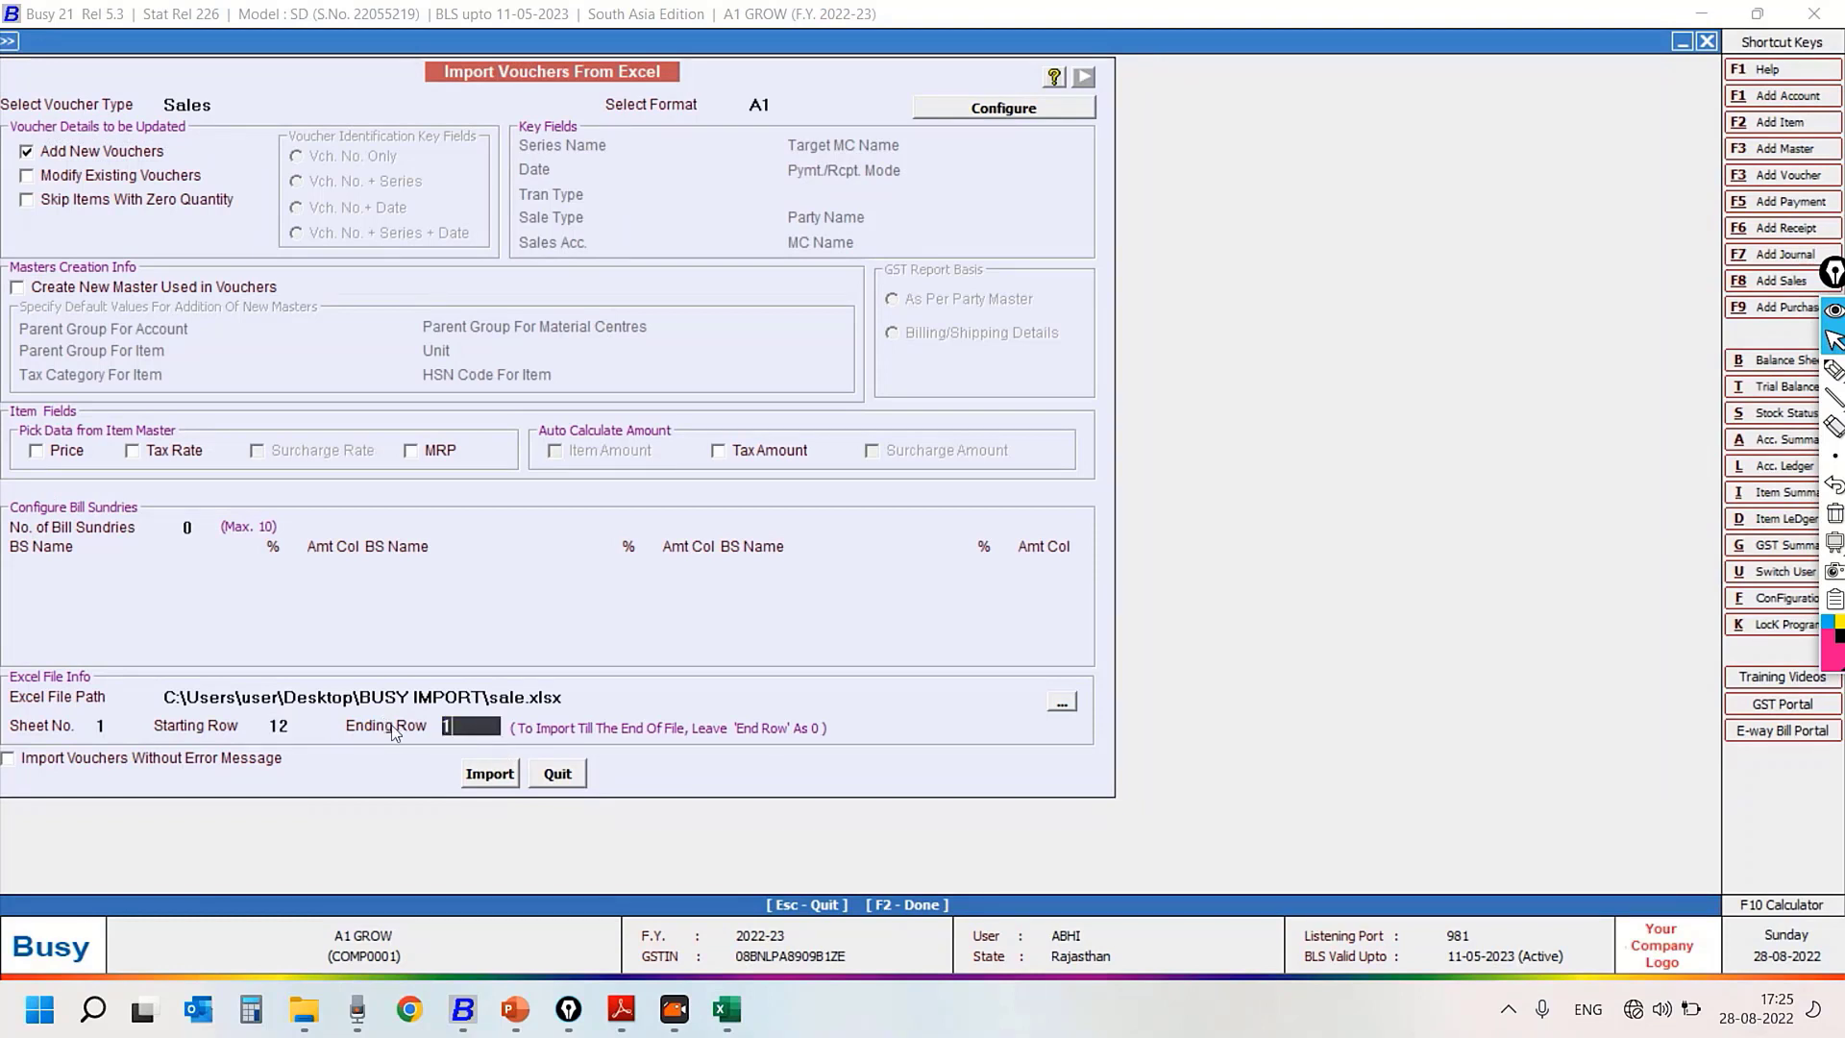
# Run the Excel import of the Sales vouchers for the chosen row range, and close the import result
pyautogui.click(490, 773)
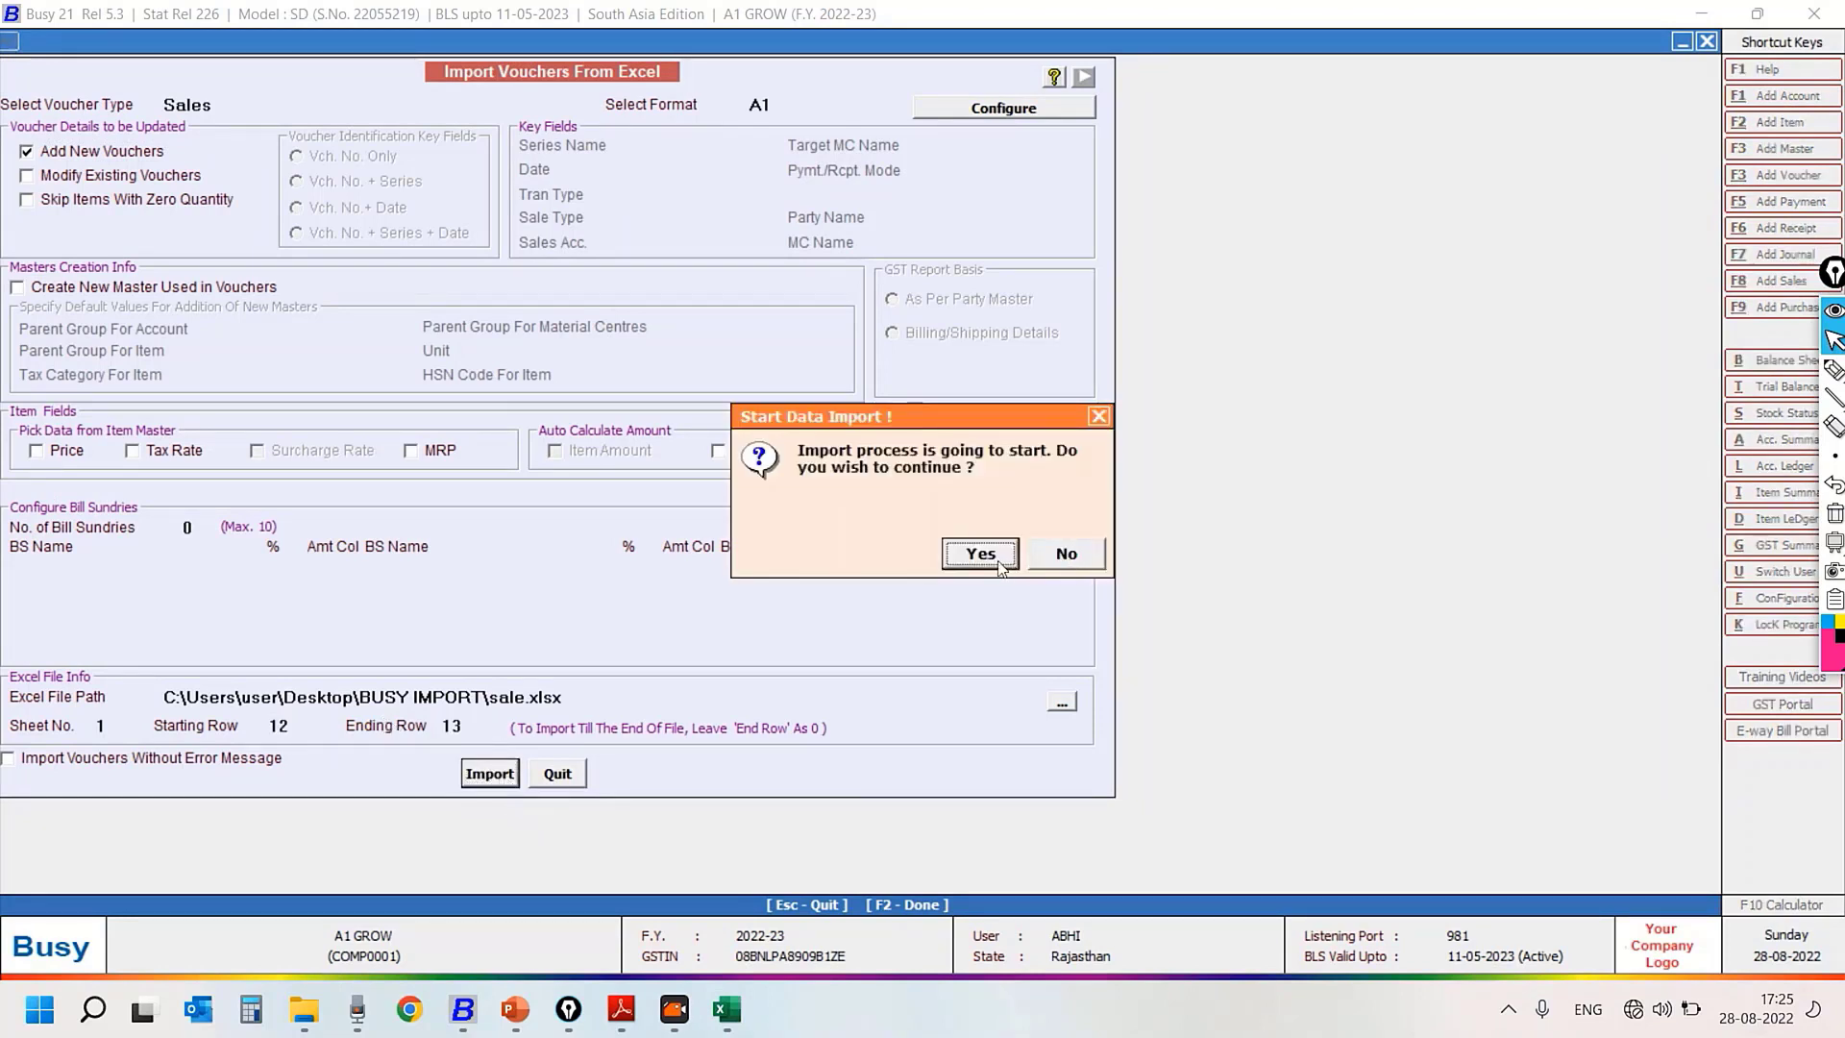
pyautogui.click(987, 560)
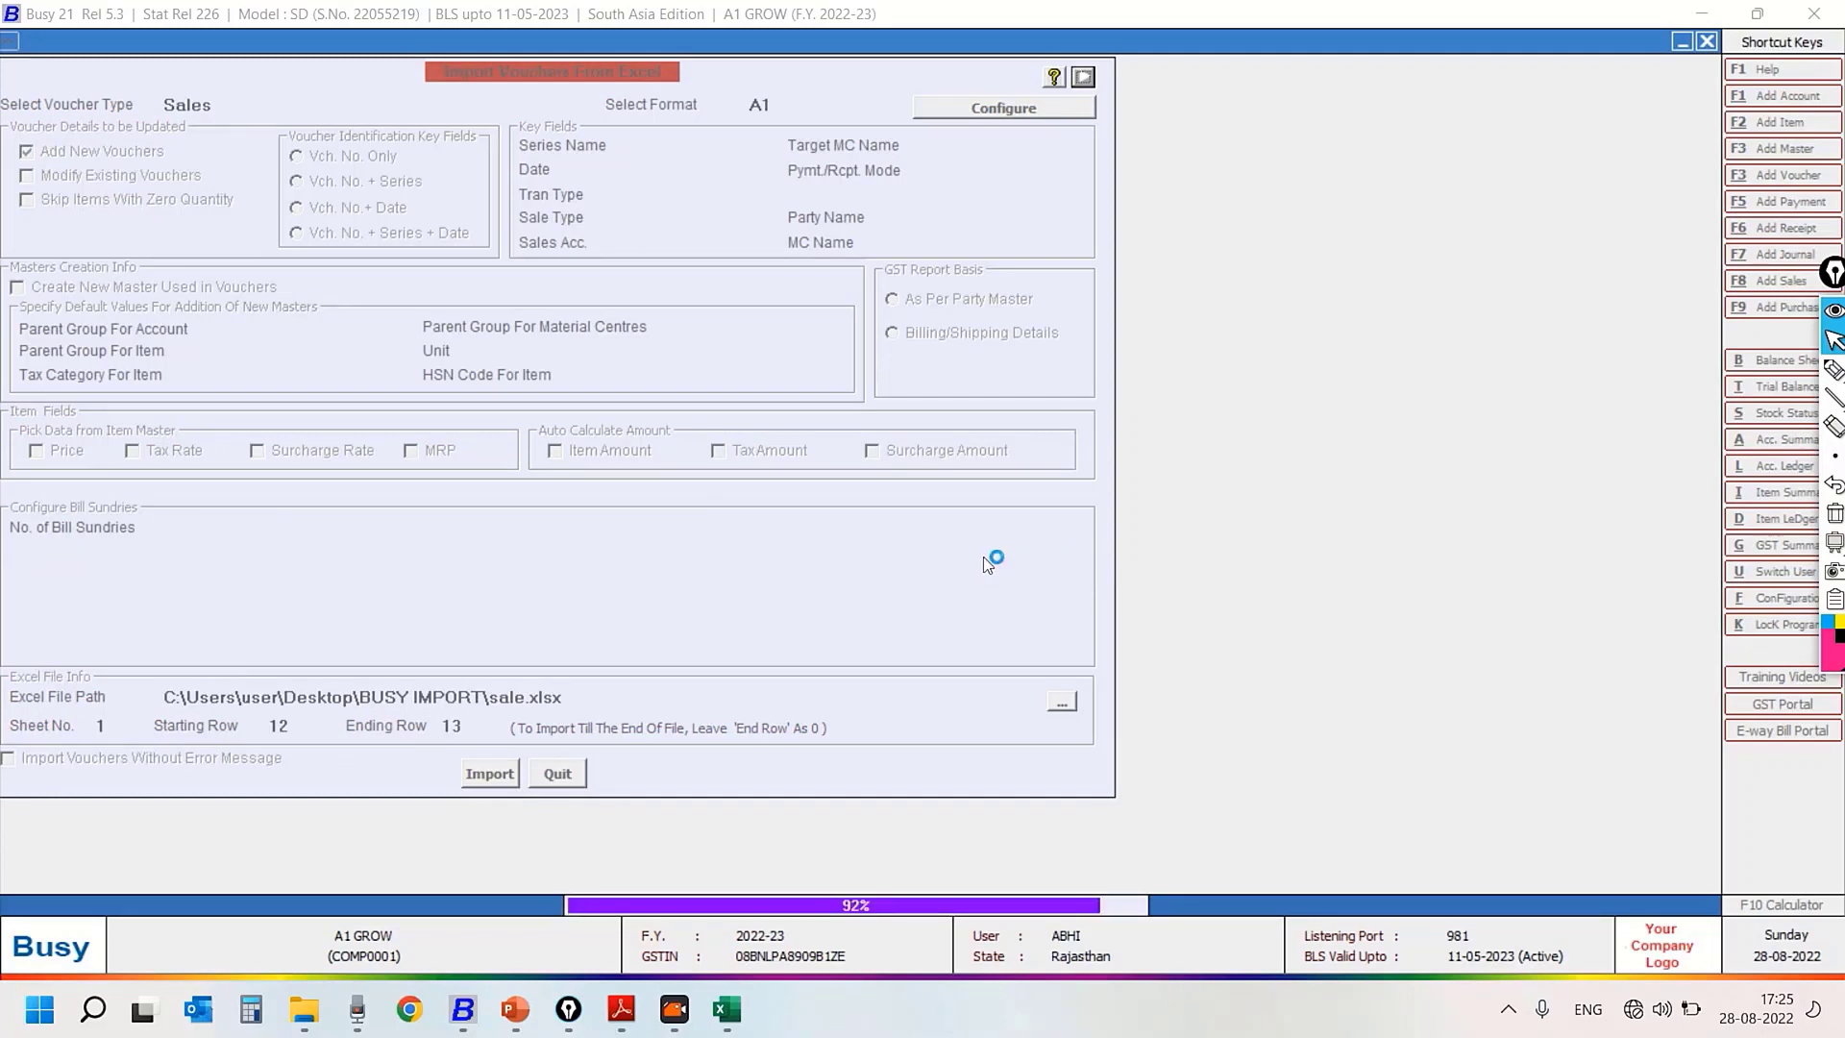
pyautogui.click(1057, 544)
# Open the List of Sales Vouchers report for all voucher series
pyautogui.hotkey('ctrl', 'alt', 'a')
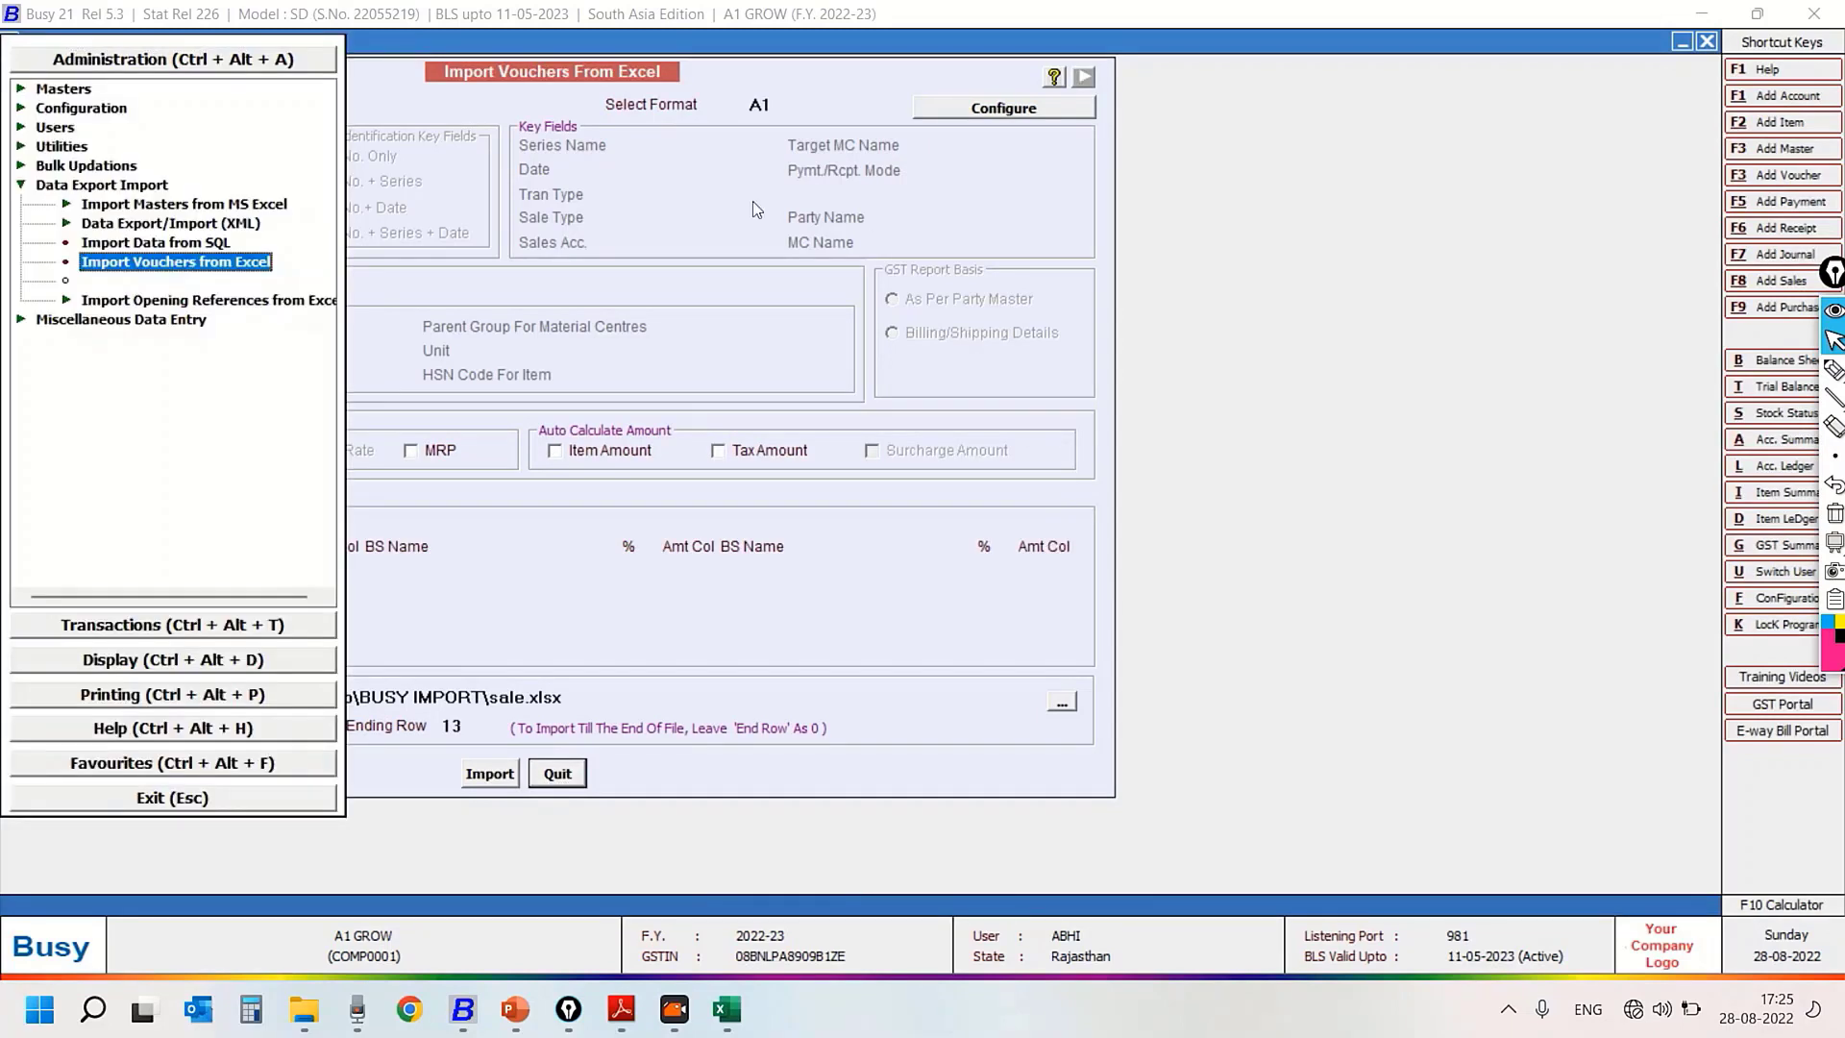
pyautogui.click(181, 622)
pyautogui.click(54, 123)
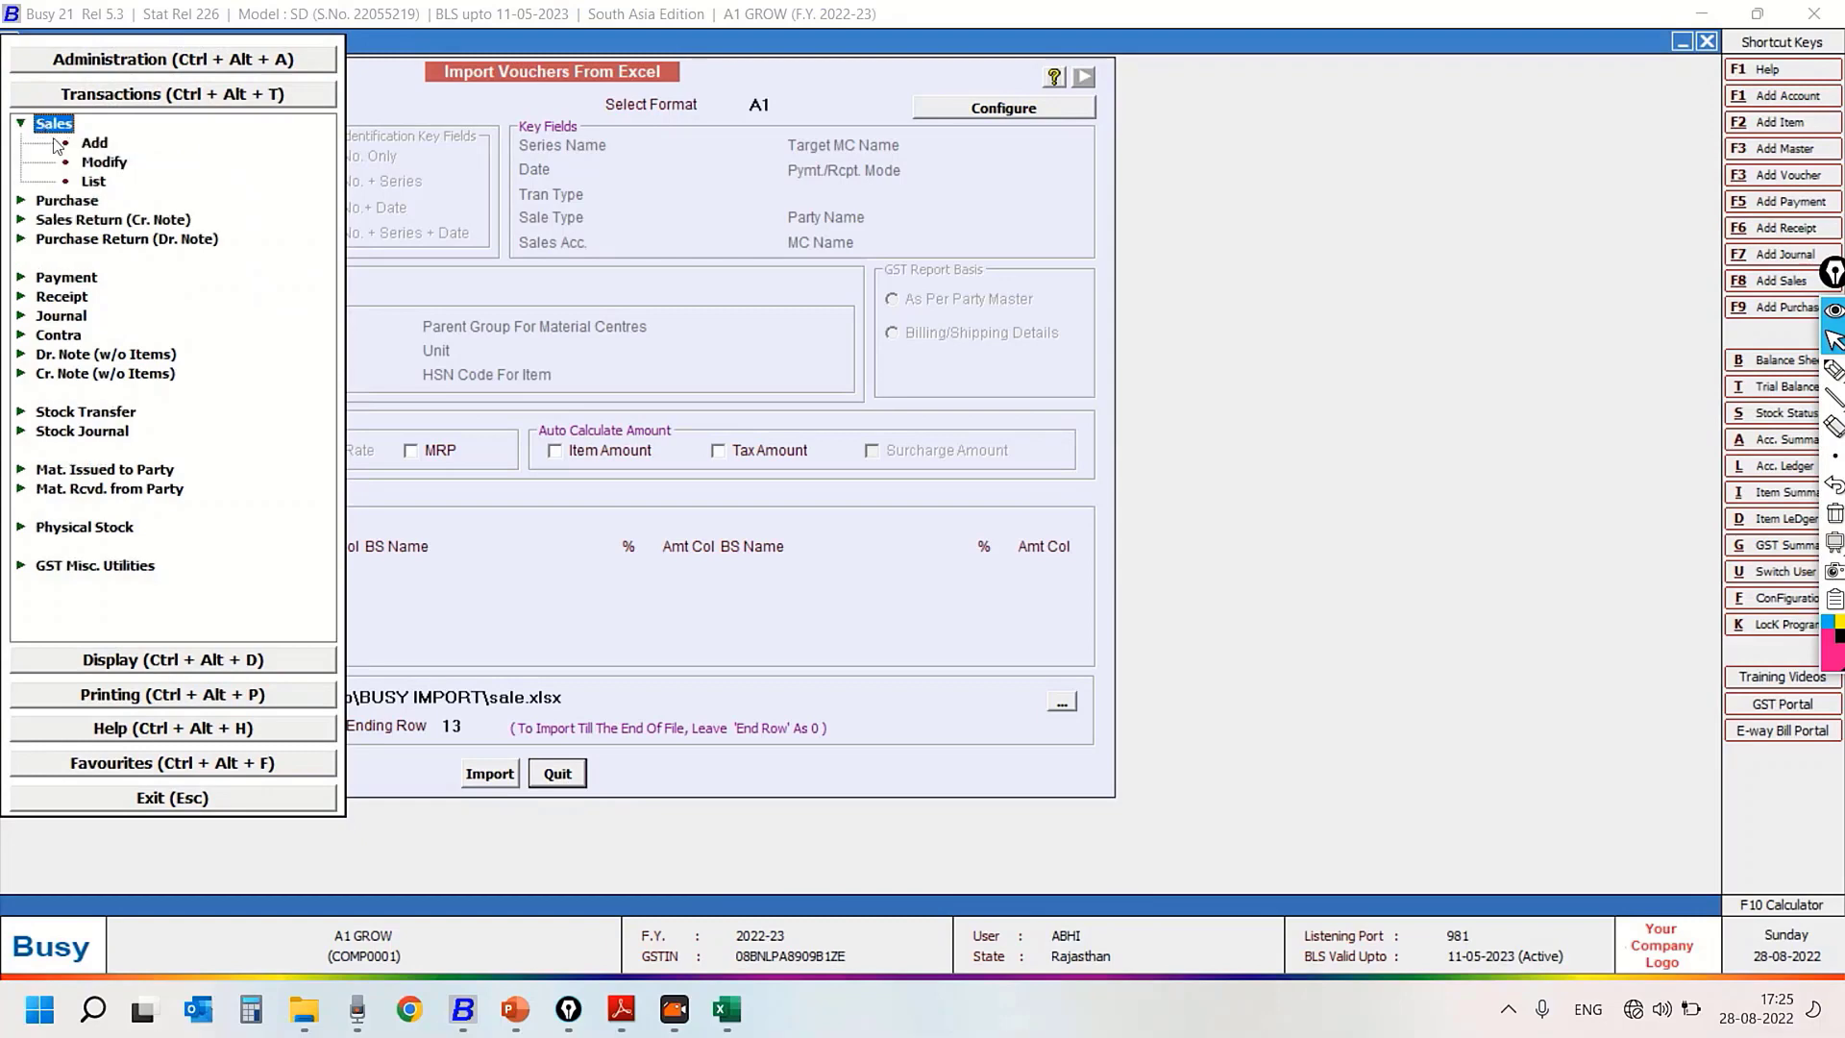
pyautogui.click(93, 182)
pyautogui.click(823, 544)
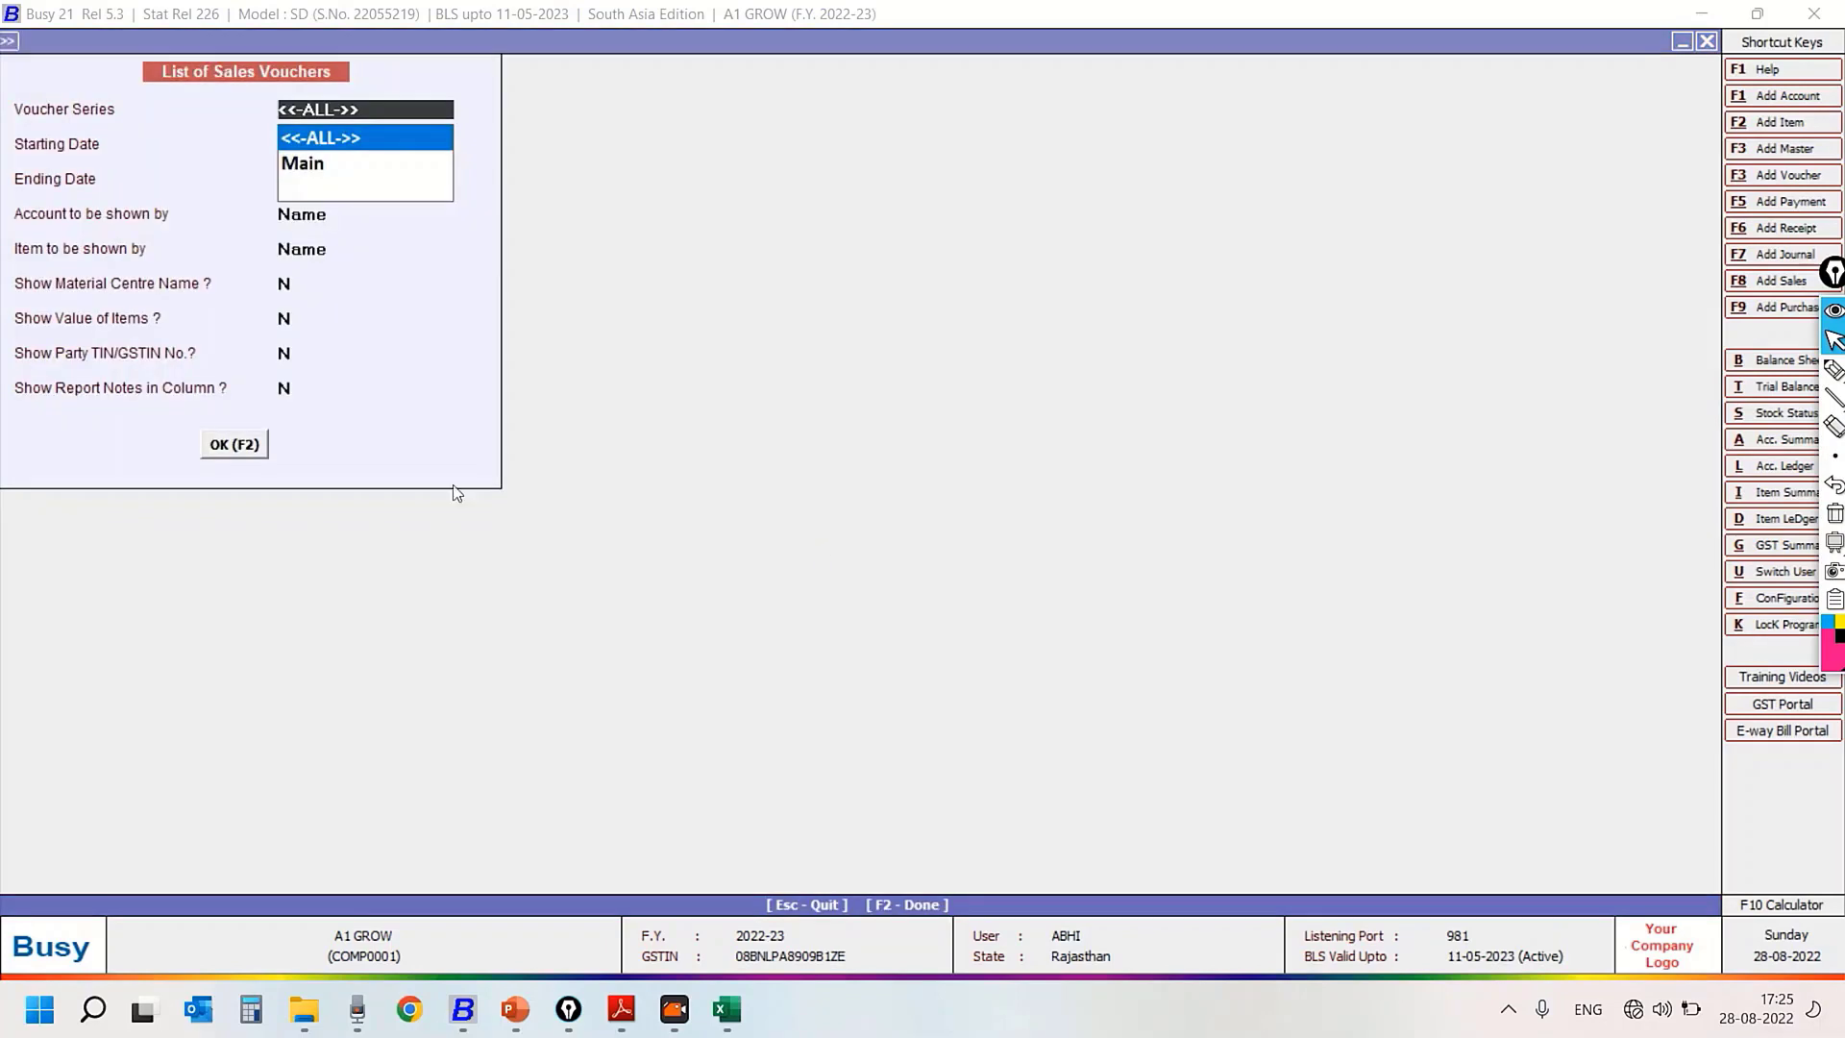
pyautogui.click(235, 443)
# Look through the list and open Sales voucher 4 dated 16-04-2022
pyautogui.scroll(-3, 471, 425)
pyautogui.scroll(4, 470, 424)
pyautogui.click(377, 455)
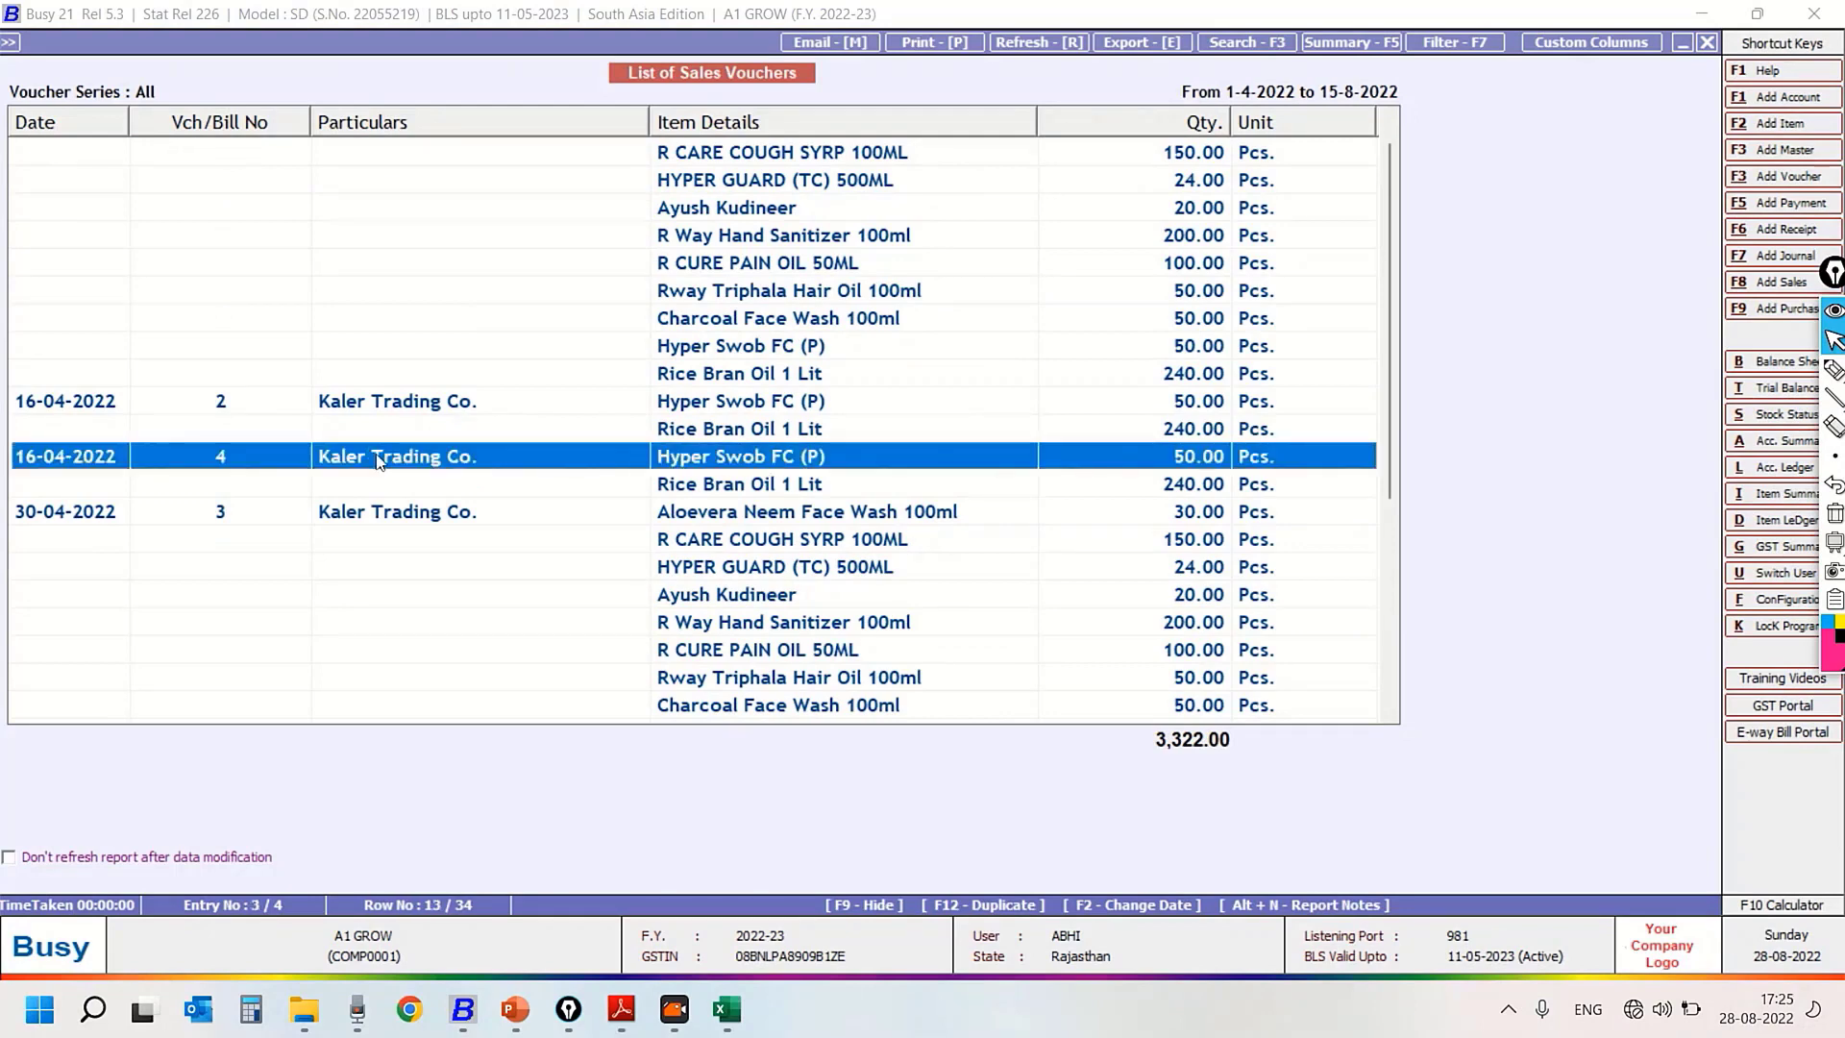
pyautogui.doubleClick(379, 459)
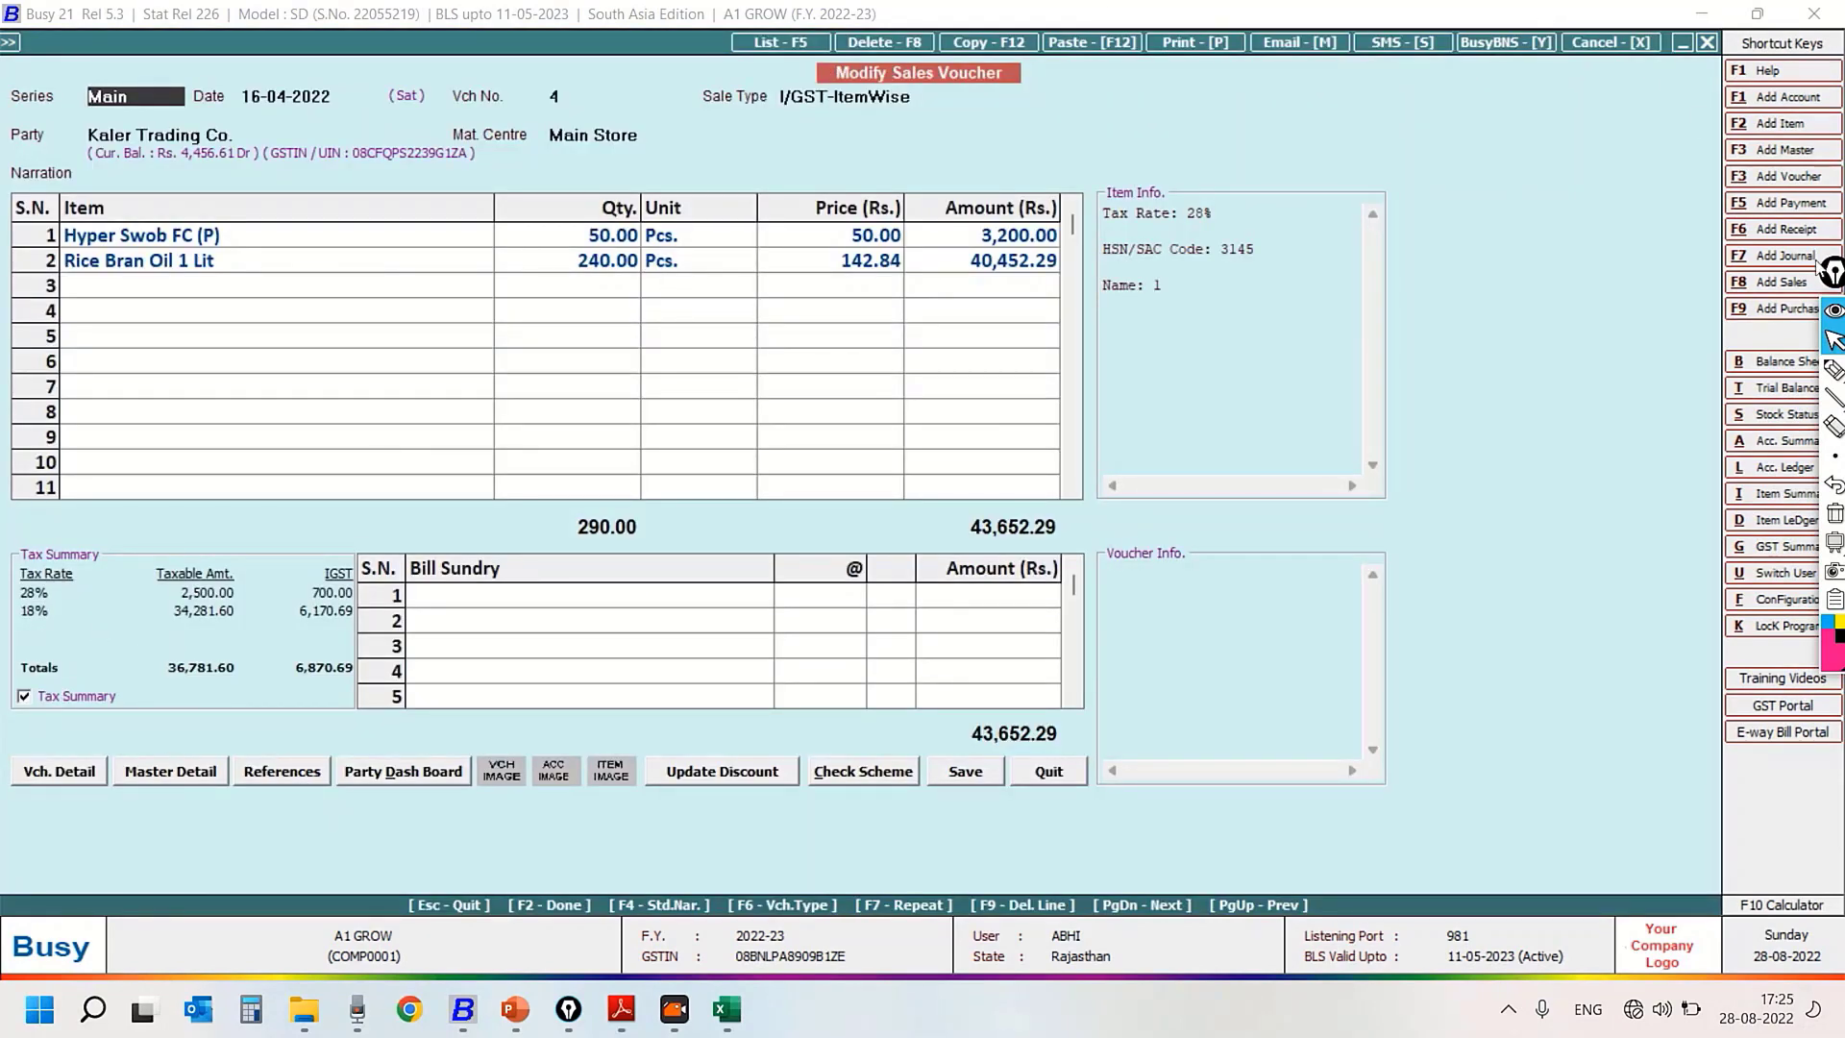
# Circle the voucher's tax rates, the party details and the first digits of the GSTIN with the annotation pen
pyautogui.click(1833, 369)
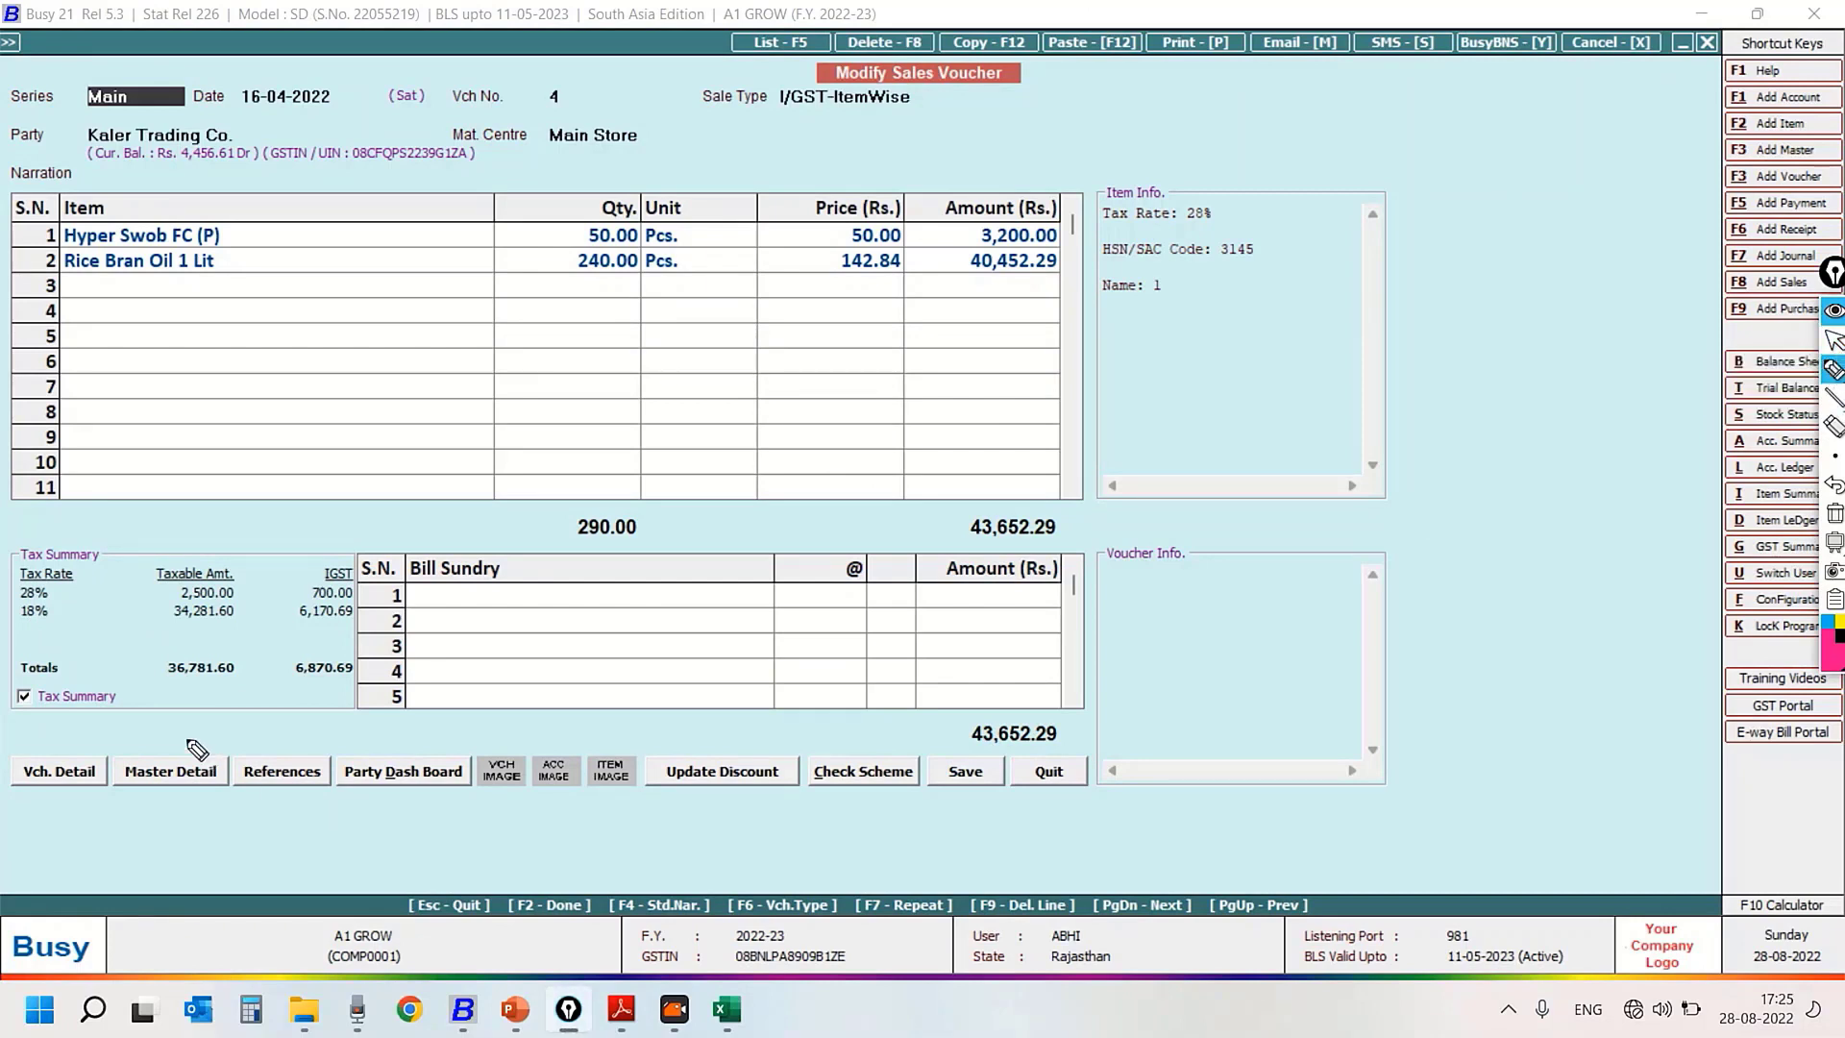
pyautogui.moveTo(72, 626)
pyautogui.mouseDown()
pyautogui.moveTo(15, 576)
pyautogui.moveTo(50, 540)
pyautogui.mouseUp()
pyautogui.moveTo(221, 117); pyautogui.dragTo(202, 184)
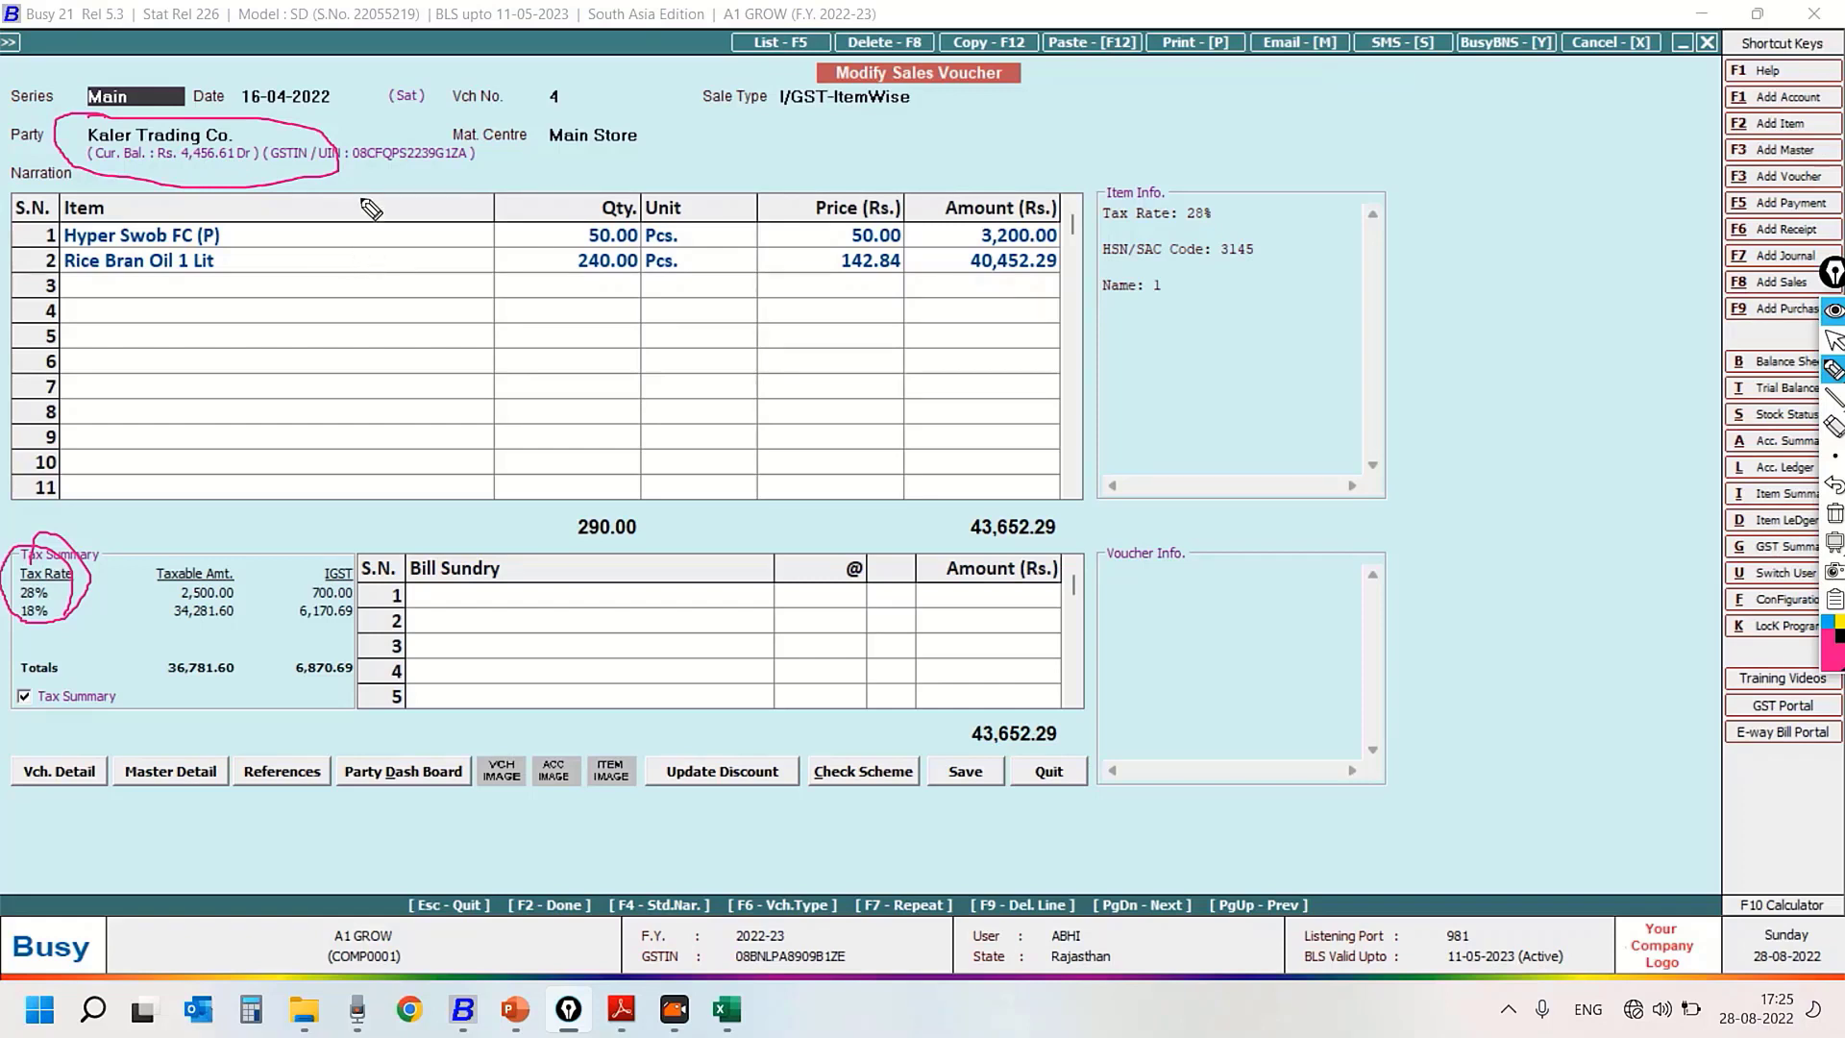
pyautogui.moveTo(381, 144)
pyautogui.mouseDown()
pyautogui.moveTo(338, 142)
pyautogui.moveTo(360, 171)
pyautogui.mouseUp()
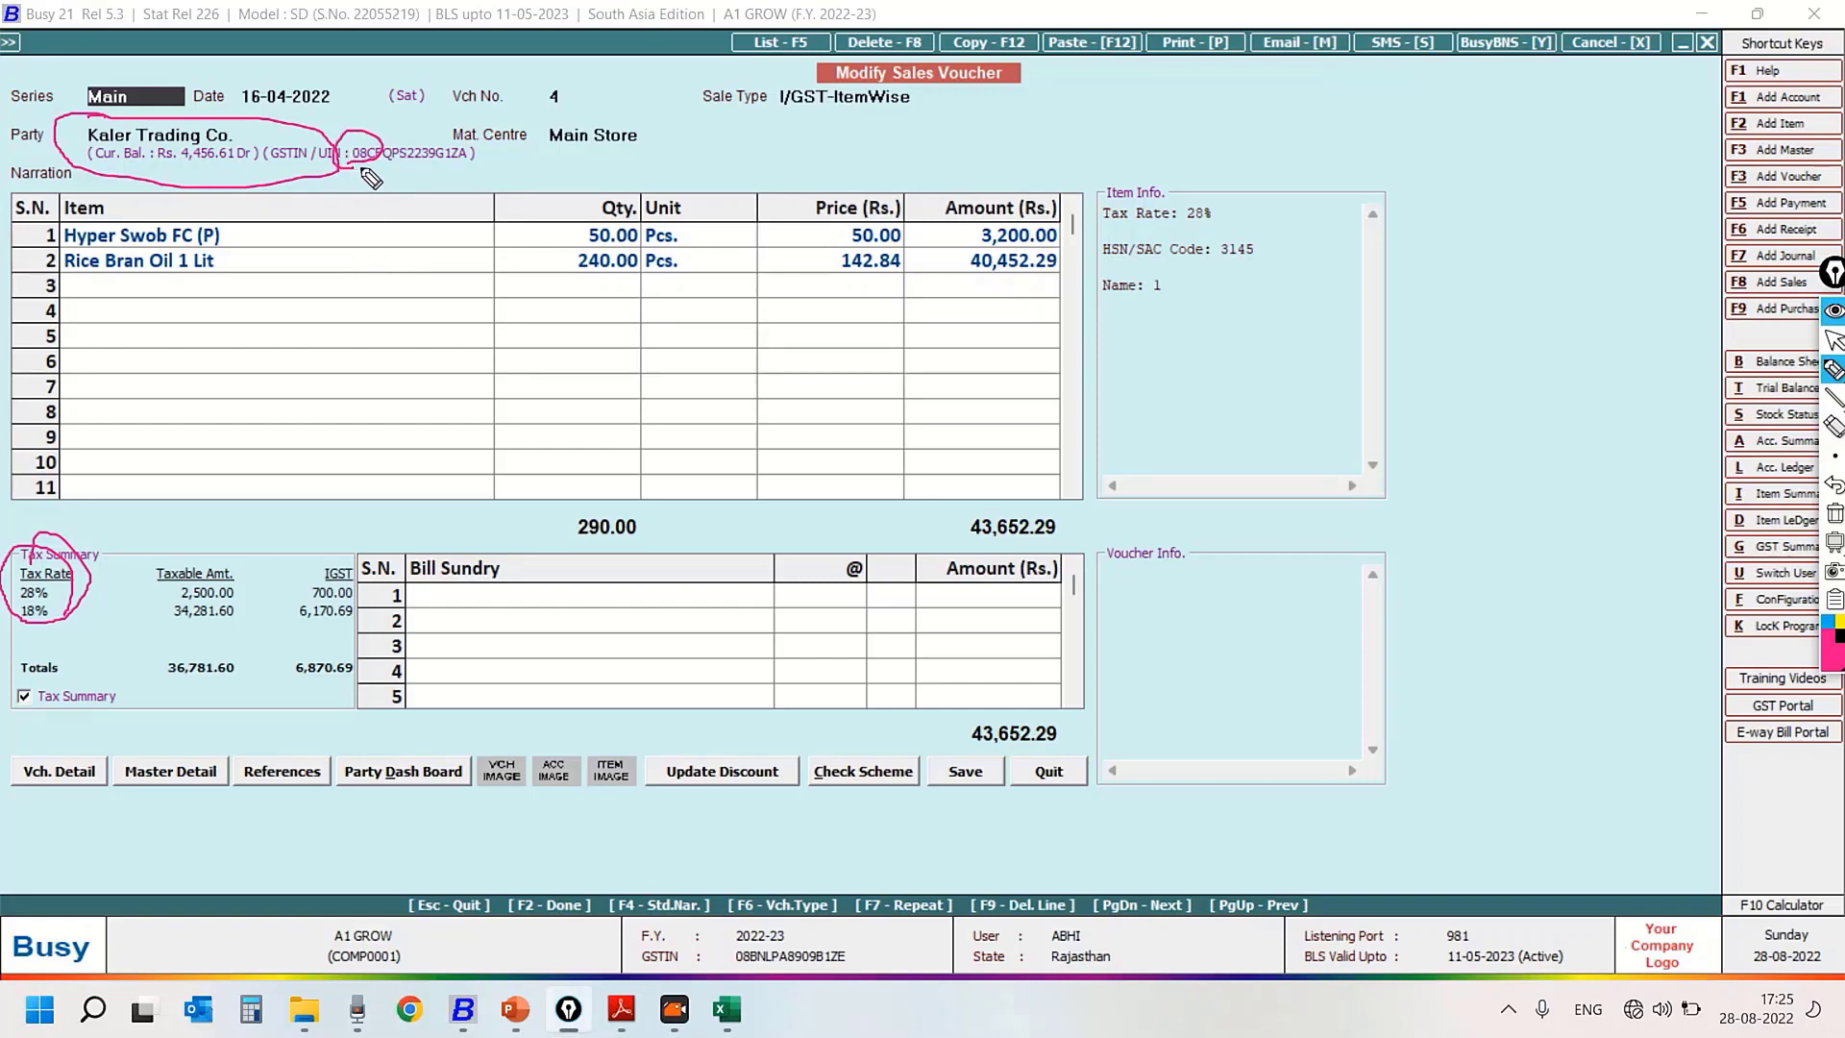